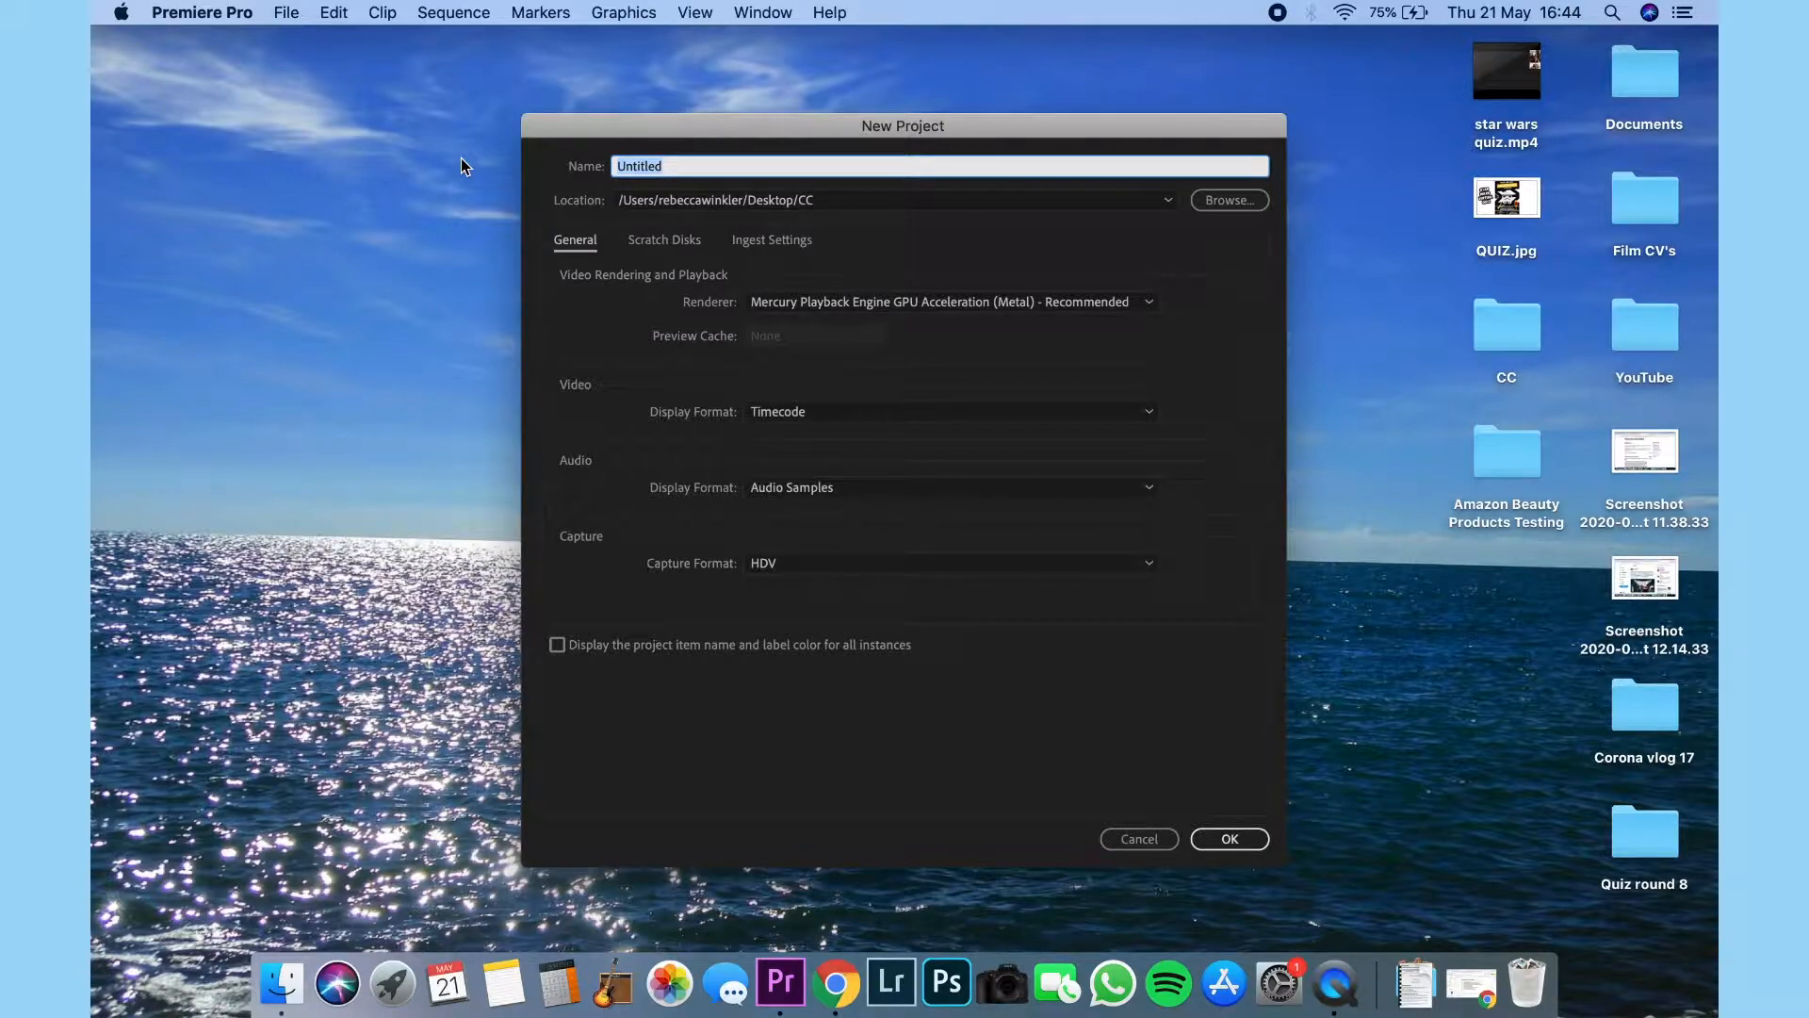
- Create a new project named Corona vlog 17, stored in the Corona vlog 17 folder on the Desktop
type("Cornoa")
key("BackSpace")
key("BackSpace")
type("ona vlog 1")
left_click(1105, 201)
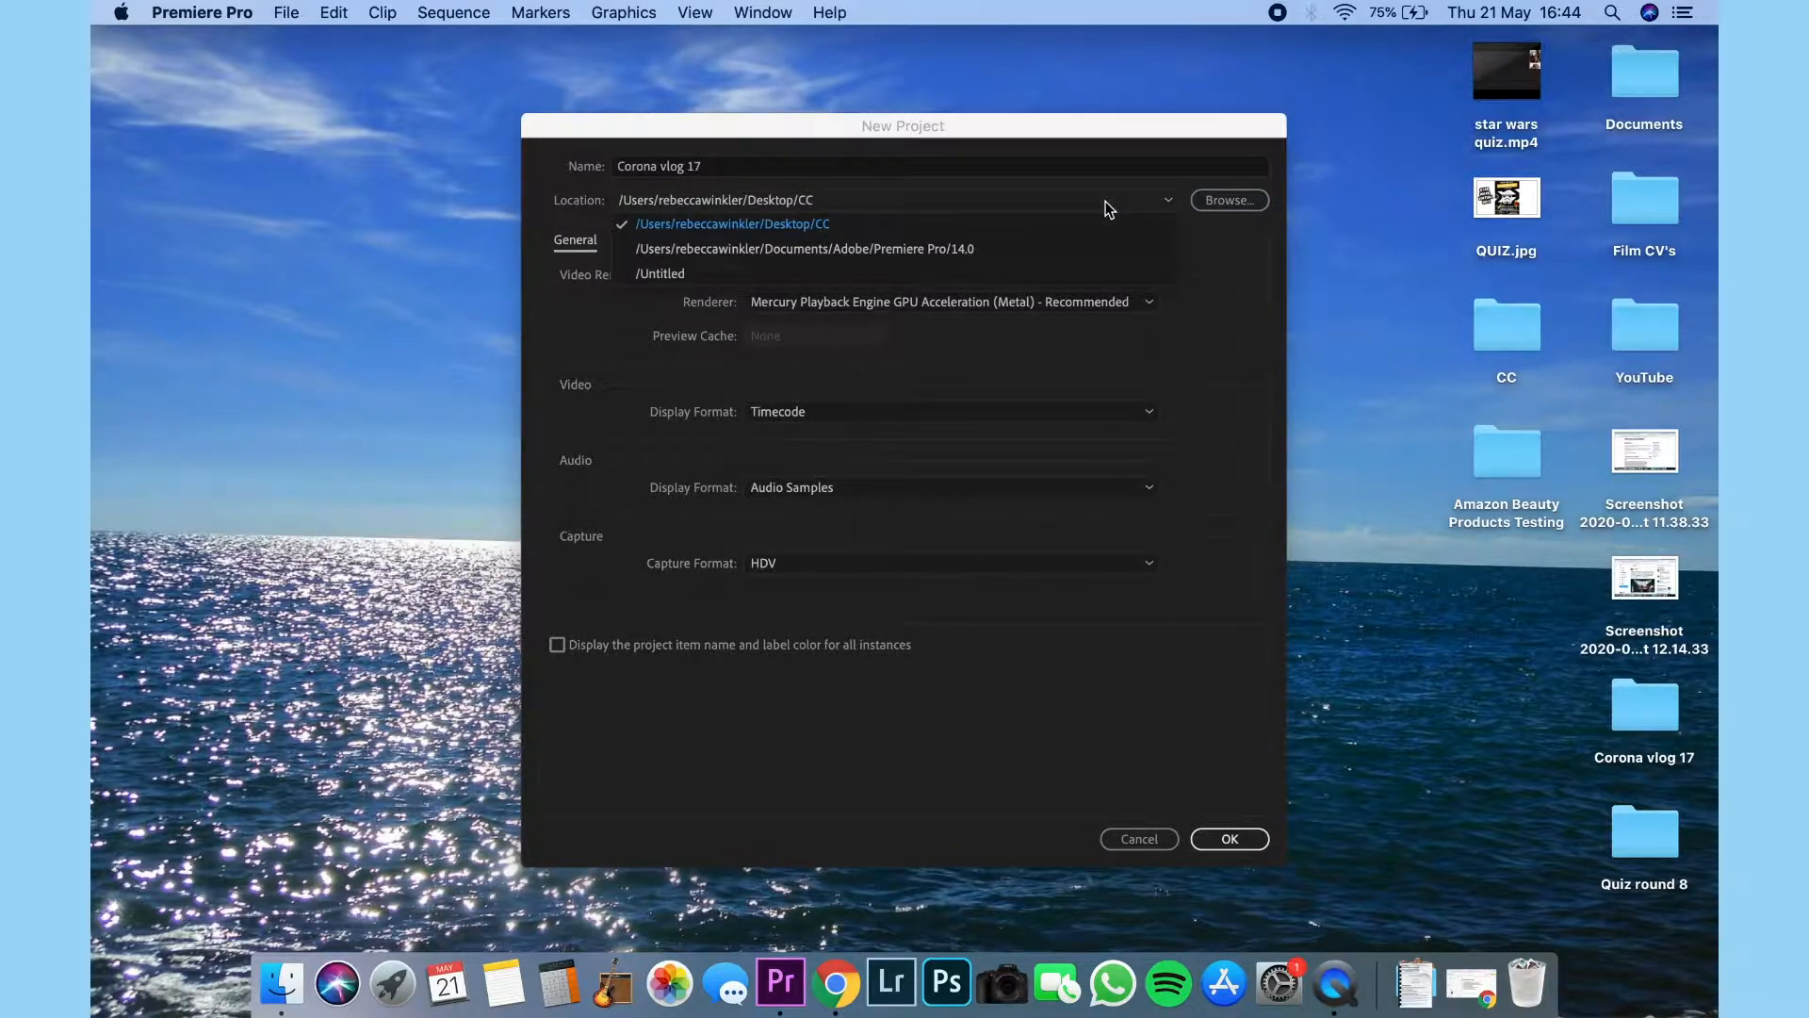
left_click(1223, 201)
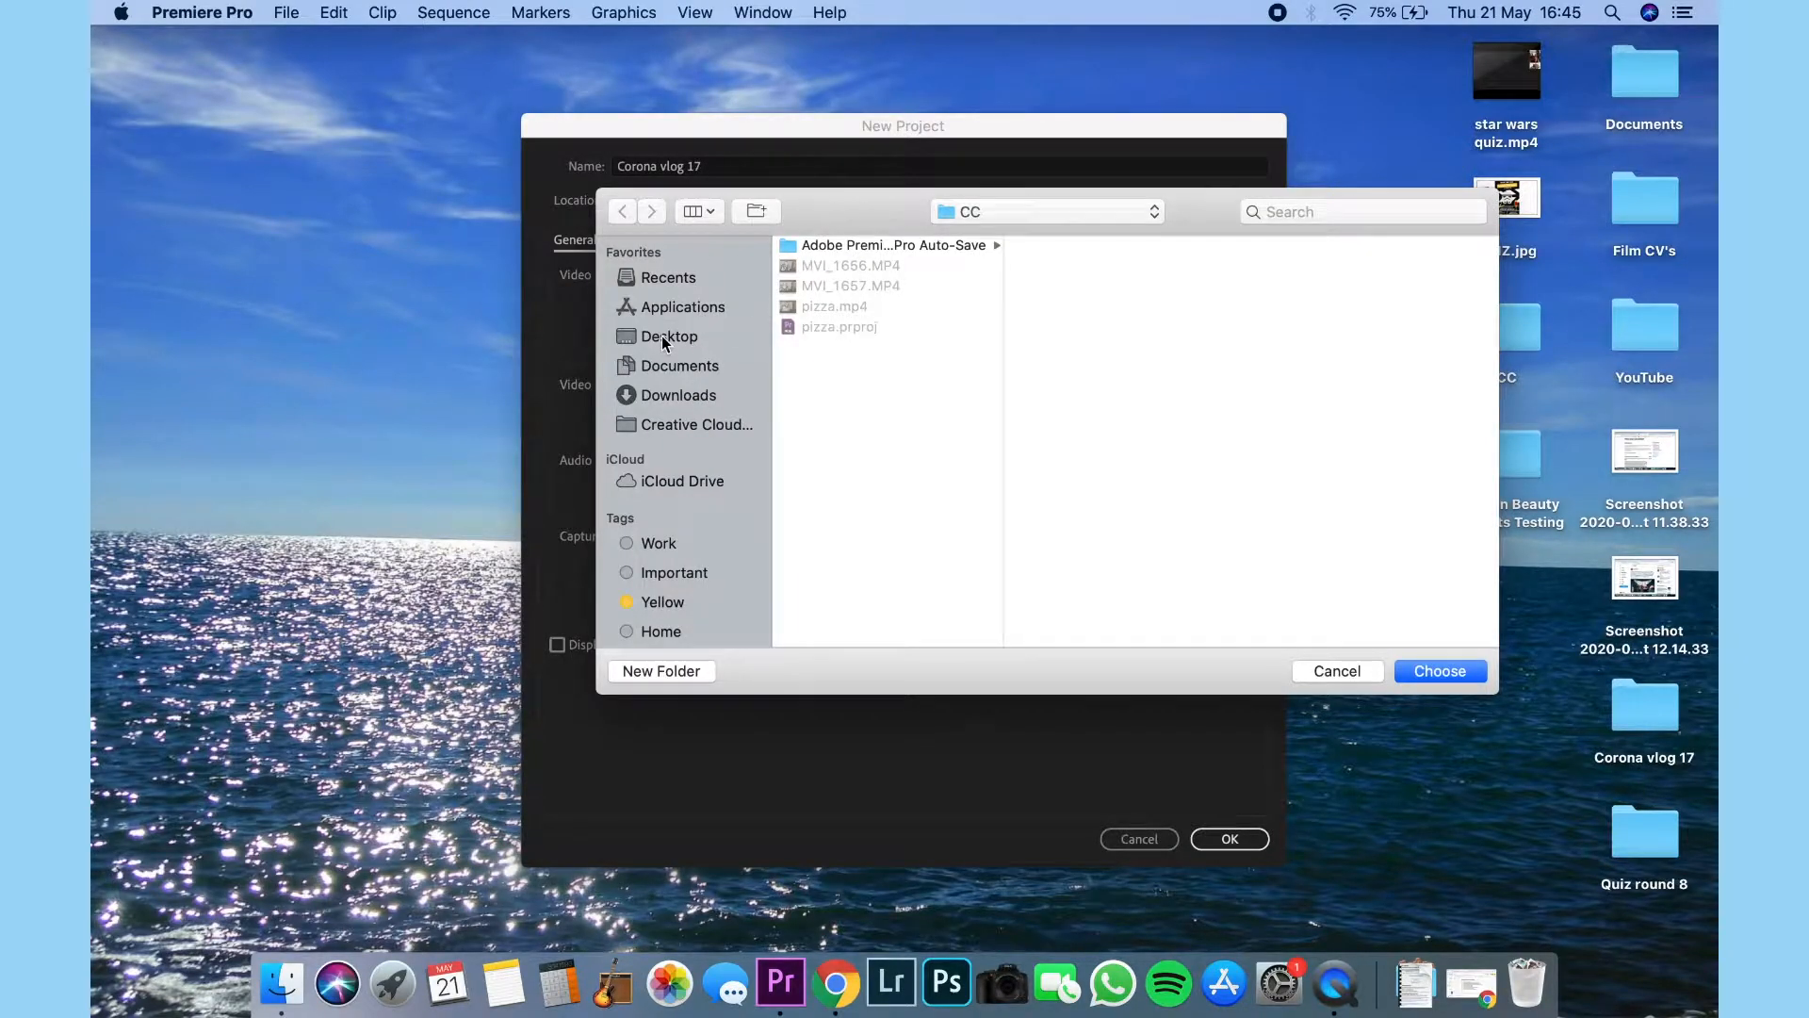
left_click(662, 336)
left_click(848, 286)
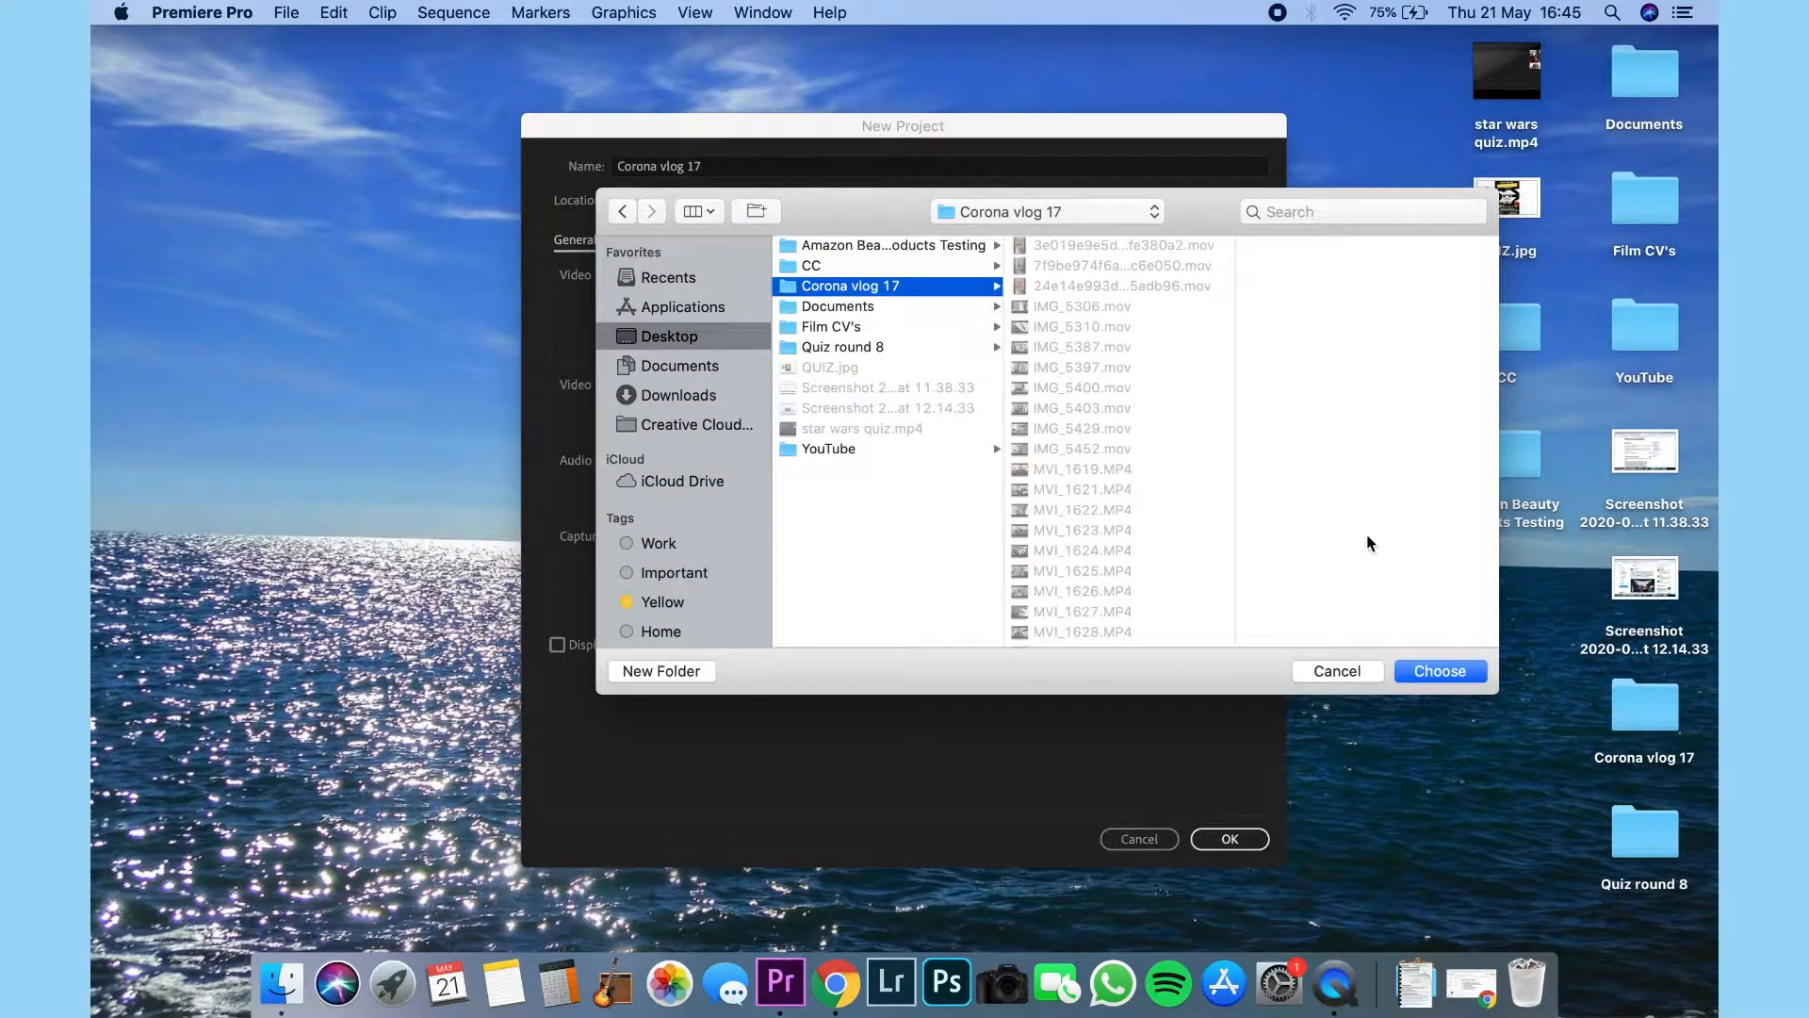
left_click(1431, 671)
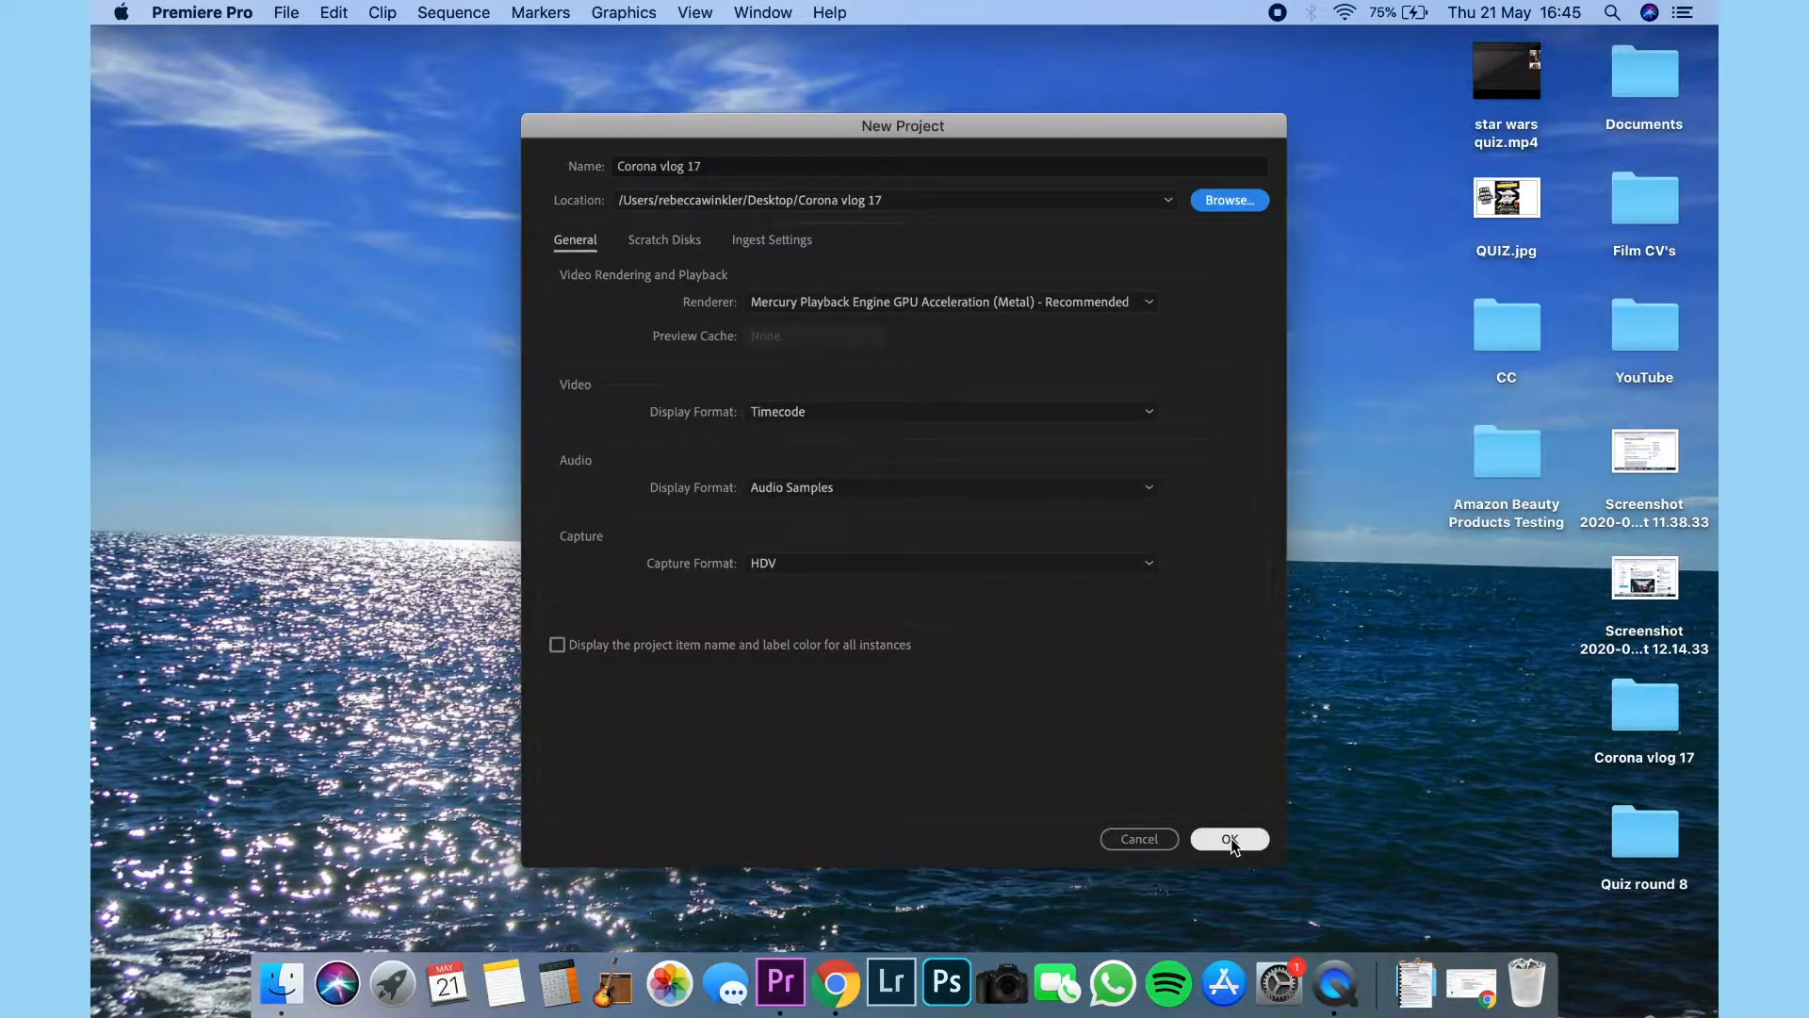
left_click(1231, 840)
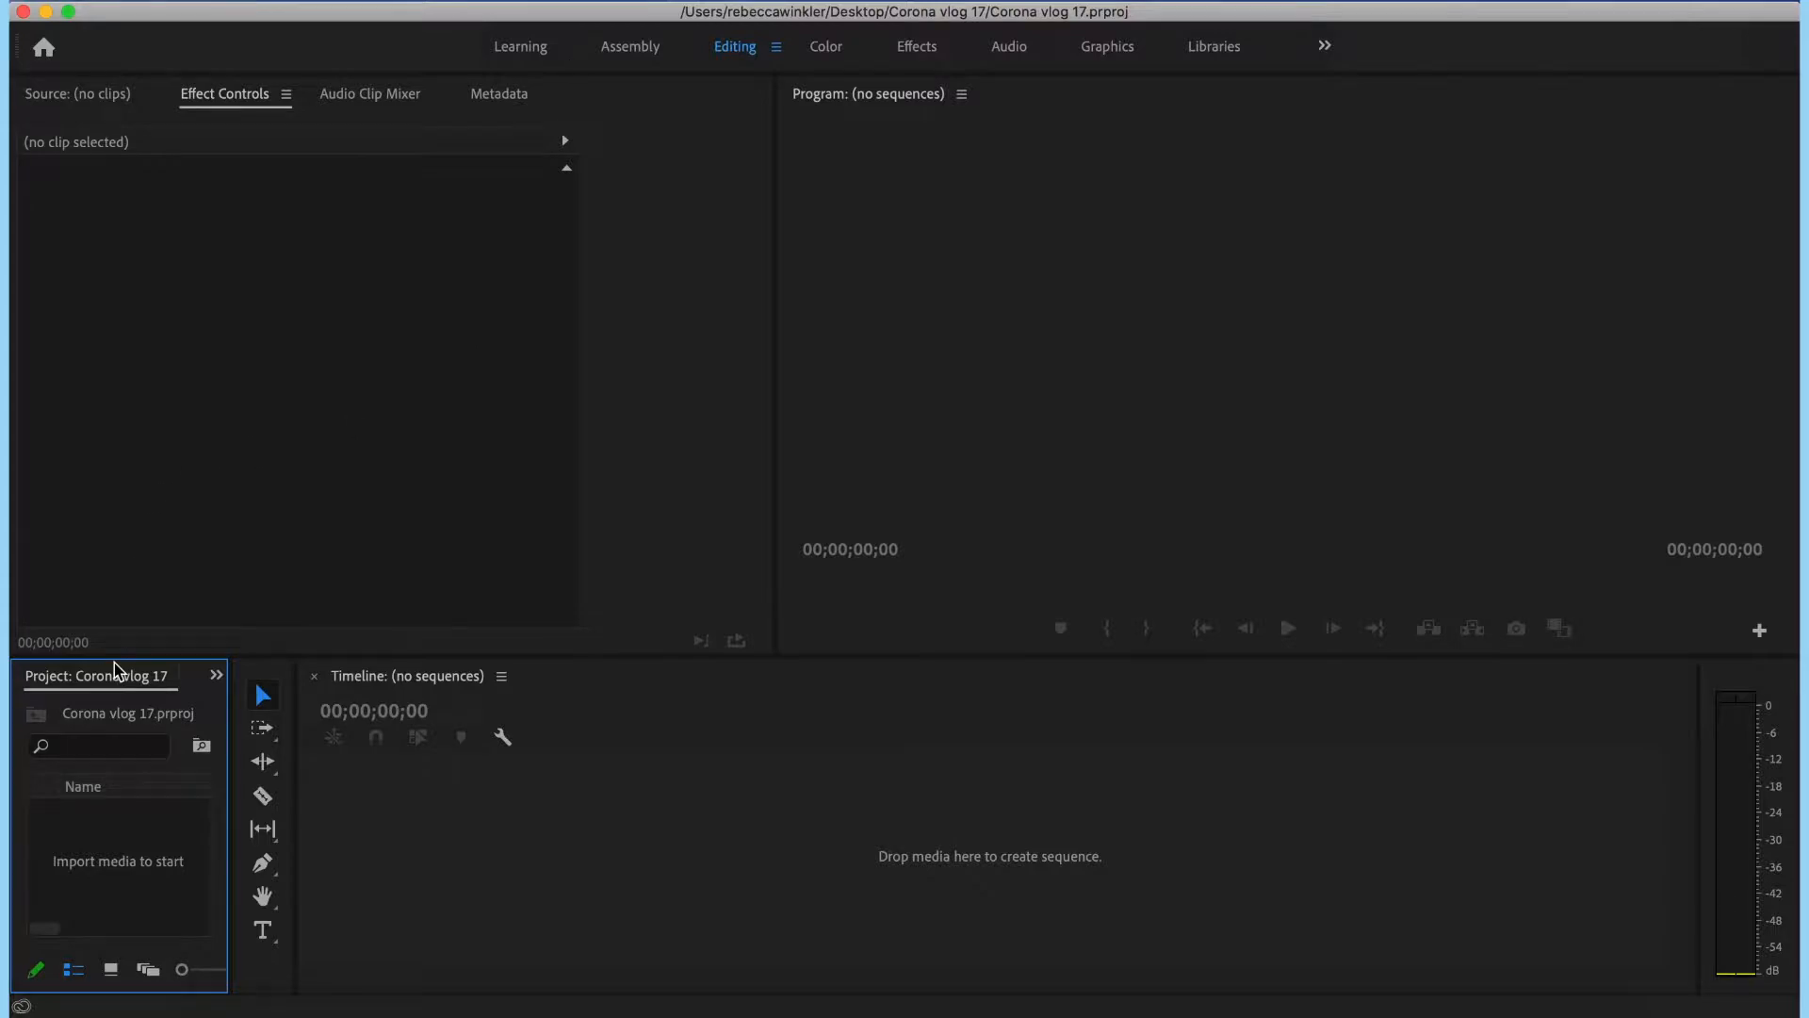
- Dock the Project panel in the Source and Effect Controls panel group
left_click_drag(113, 681, 254, 104)
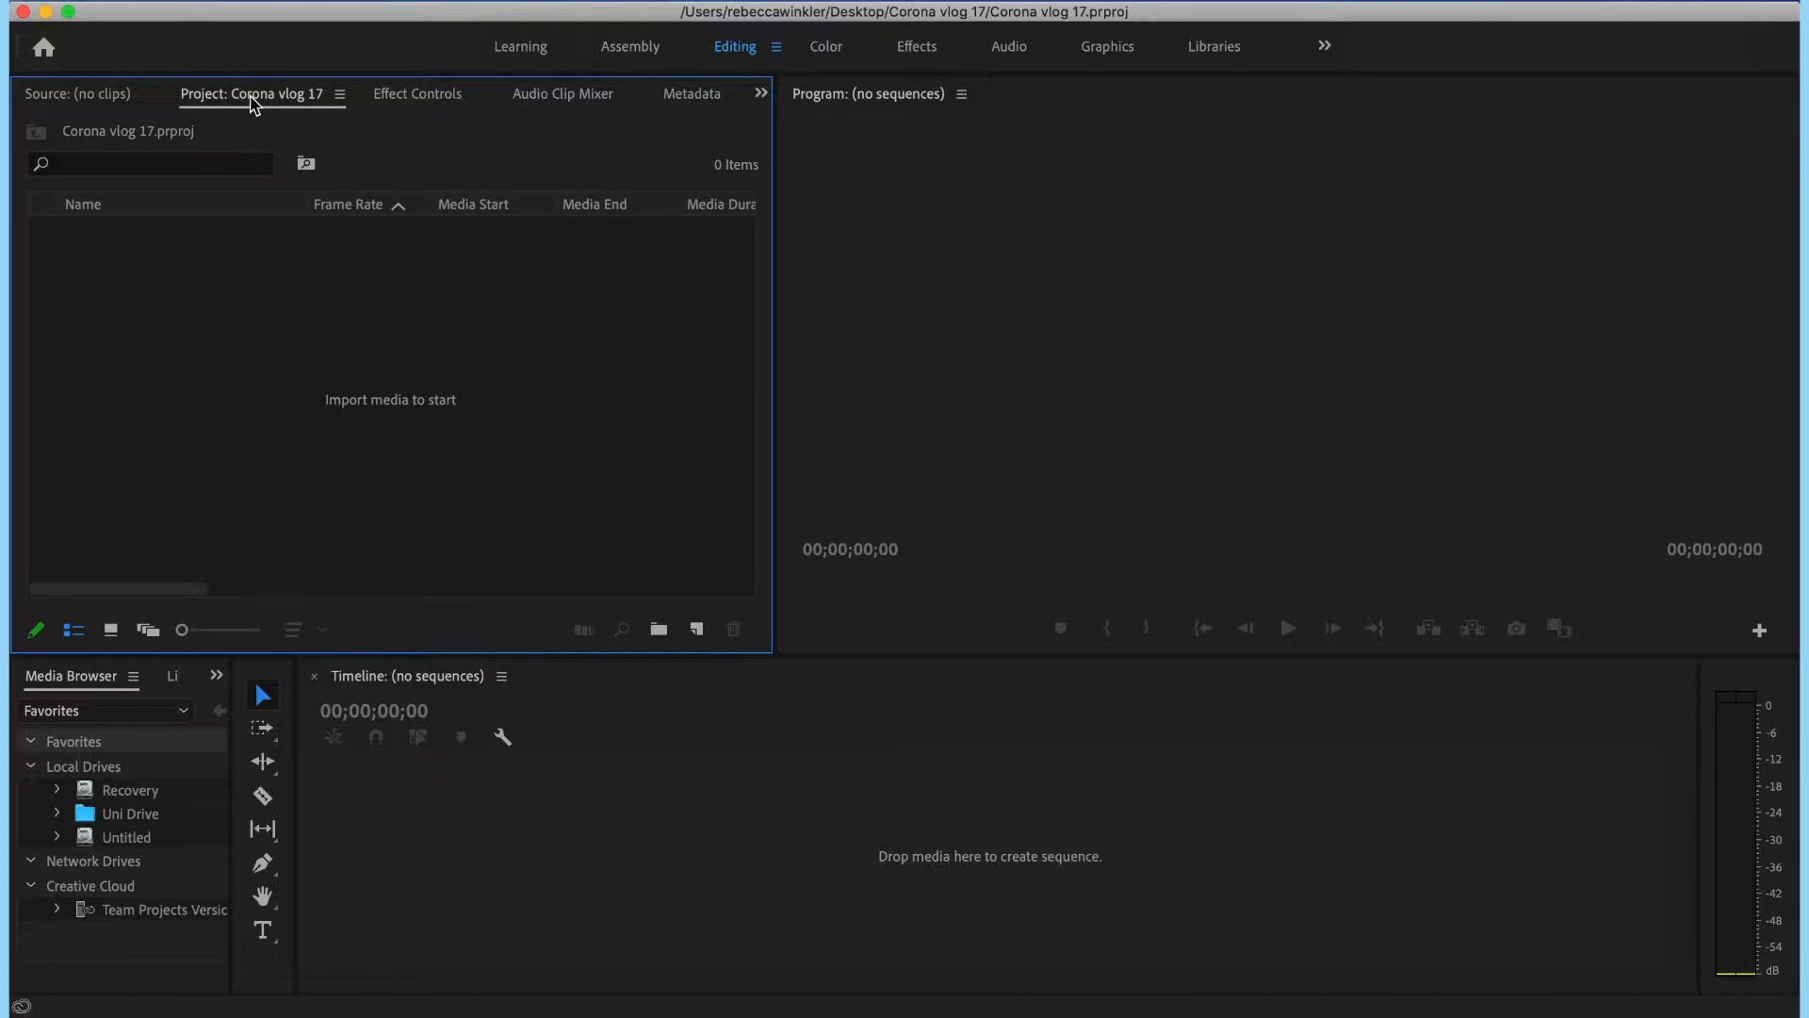
left_click_drag(234, 98, 273, 105)
- Import all video clips from the Desktop folder Corona vlog 17, leaving out the project file and the Thumbnail folder
double_click(252, 388)
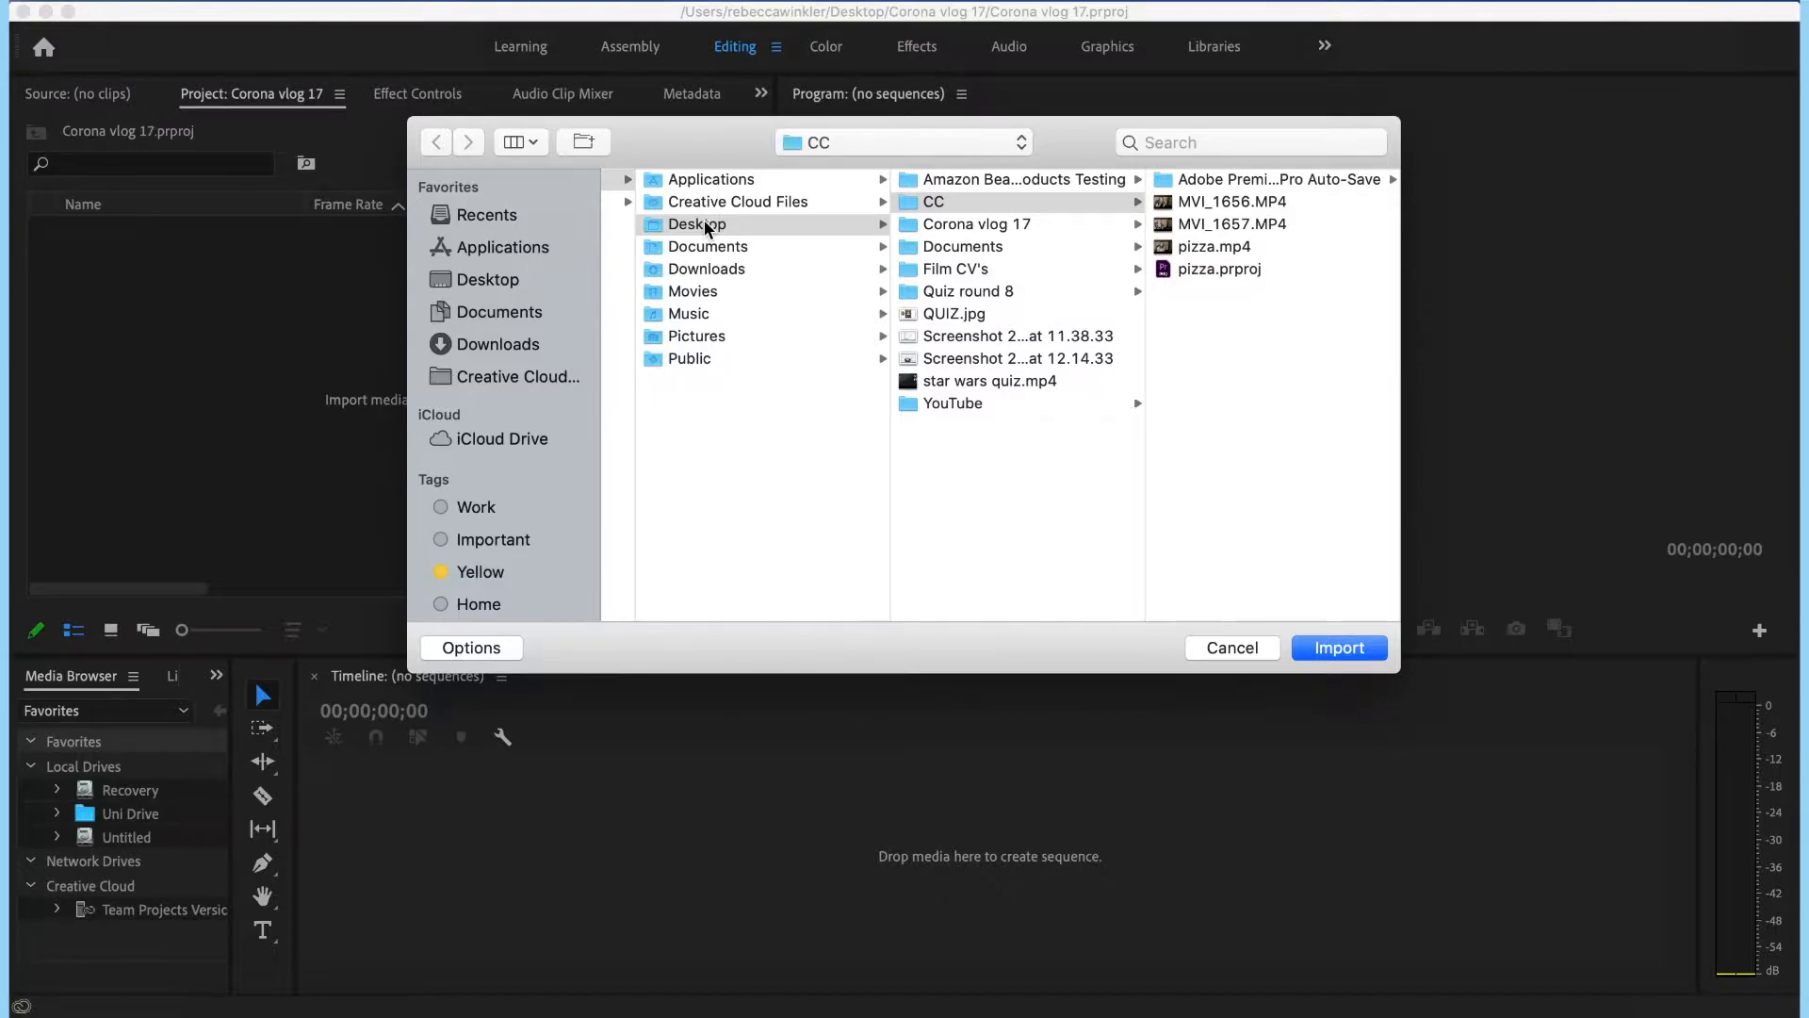
left_click(952, 224)
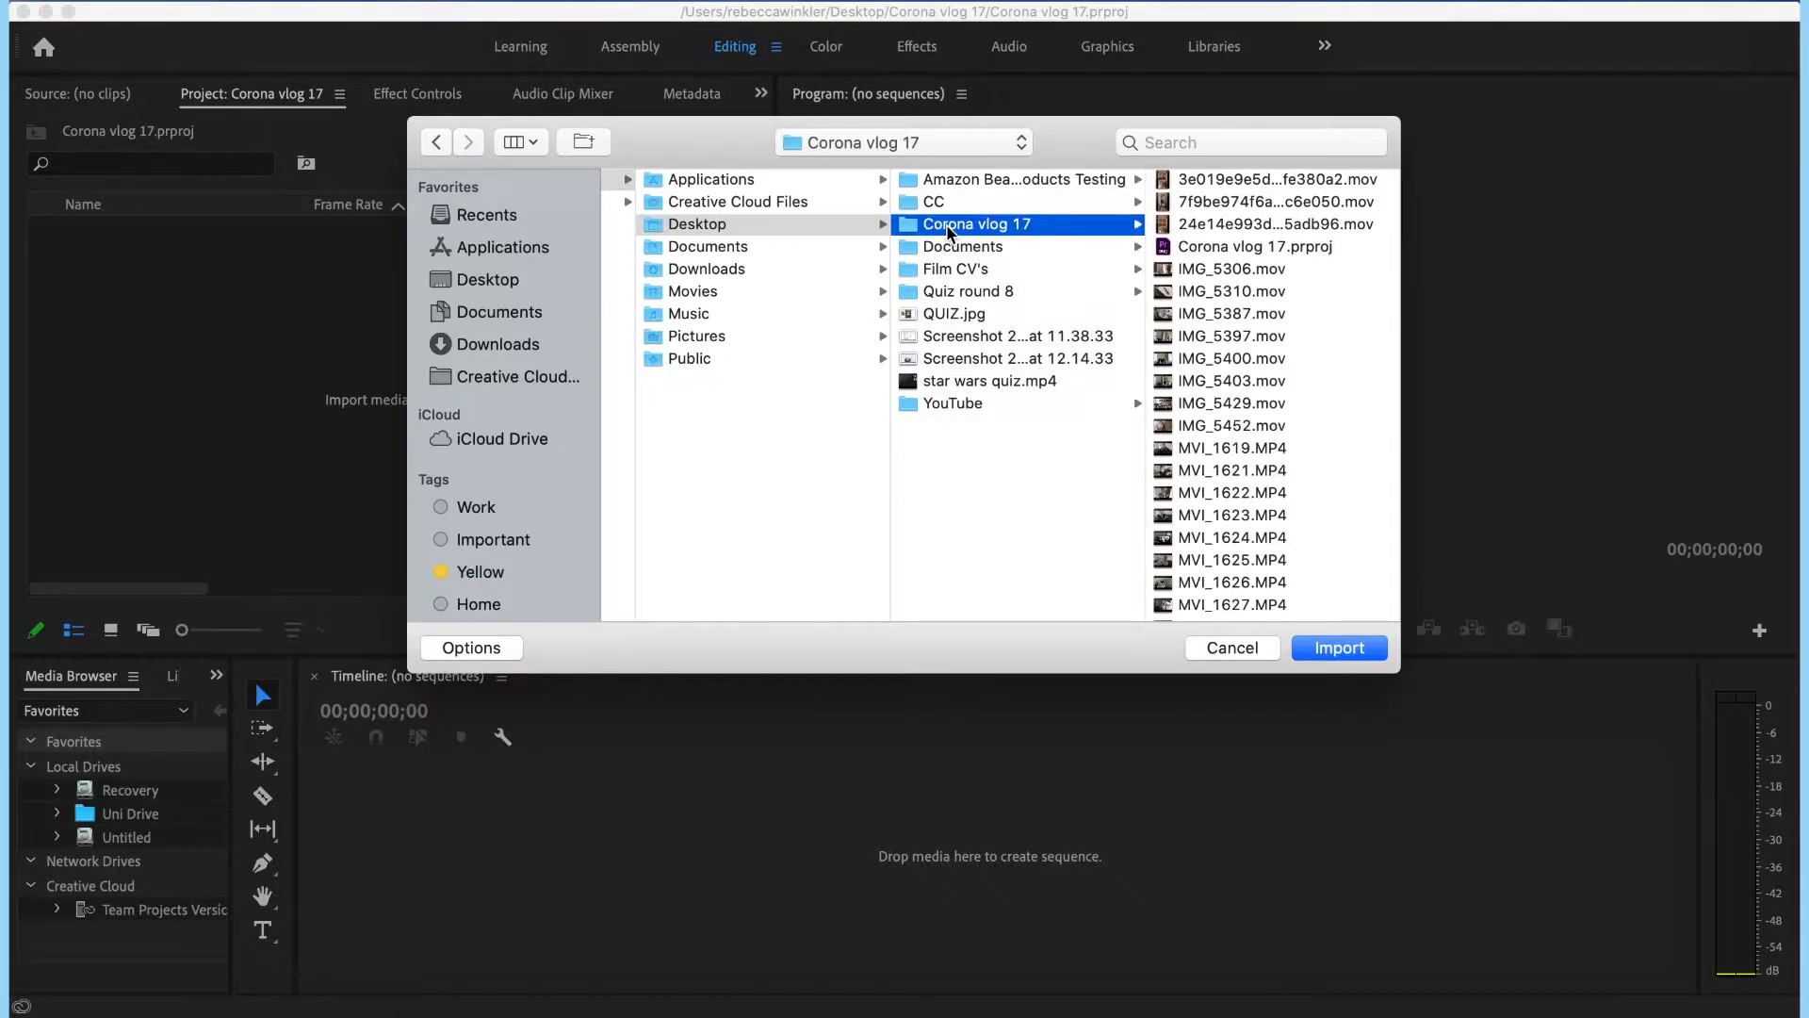
left_click(1208, 178)
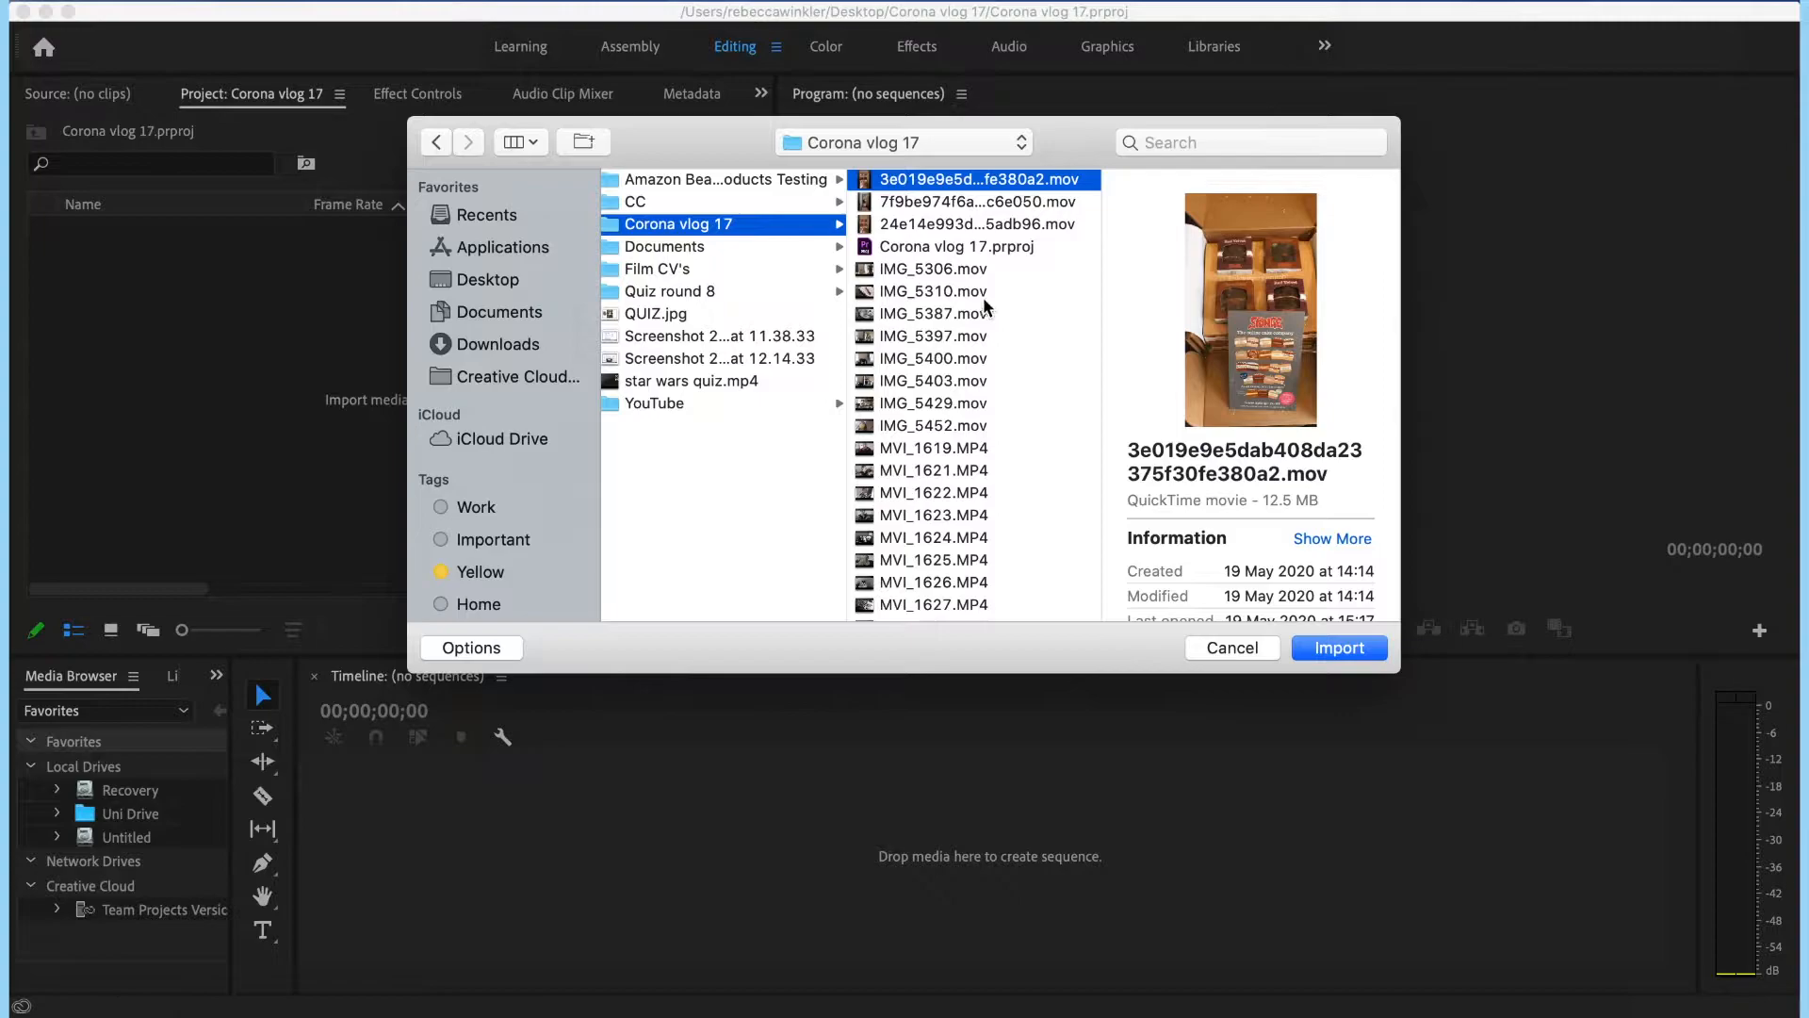
left_click(950, 227, "shift")
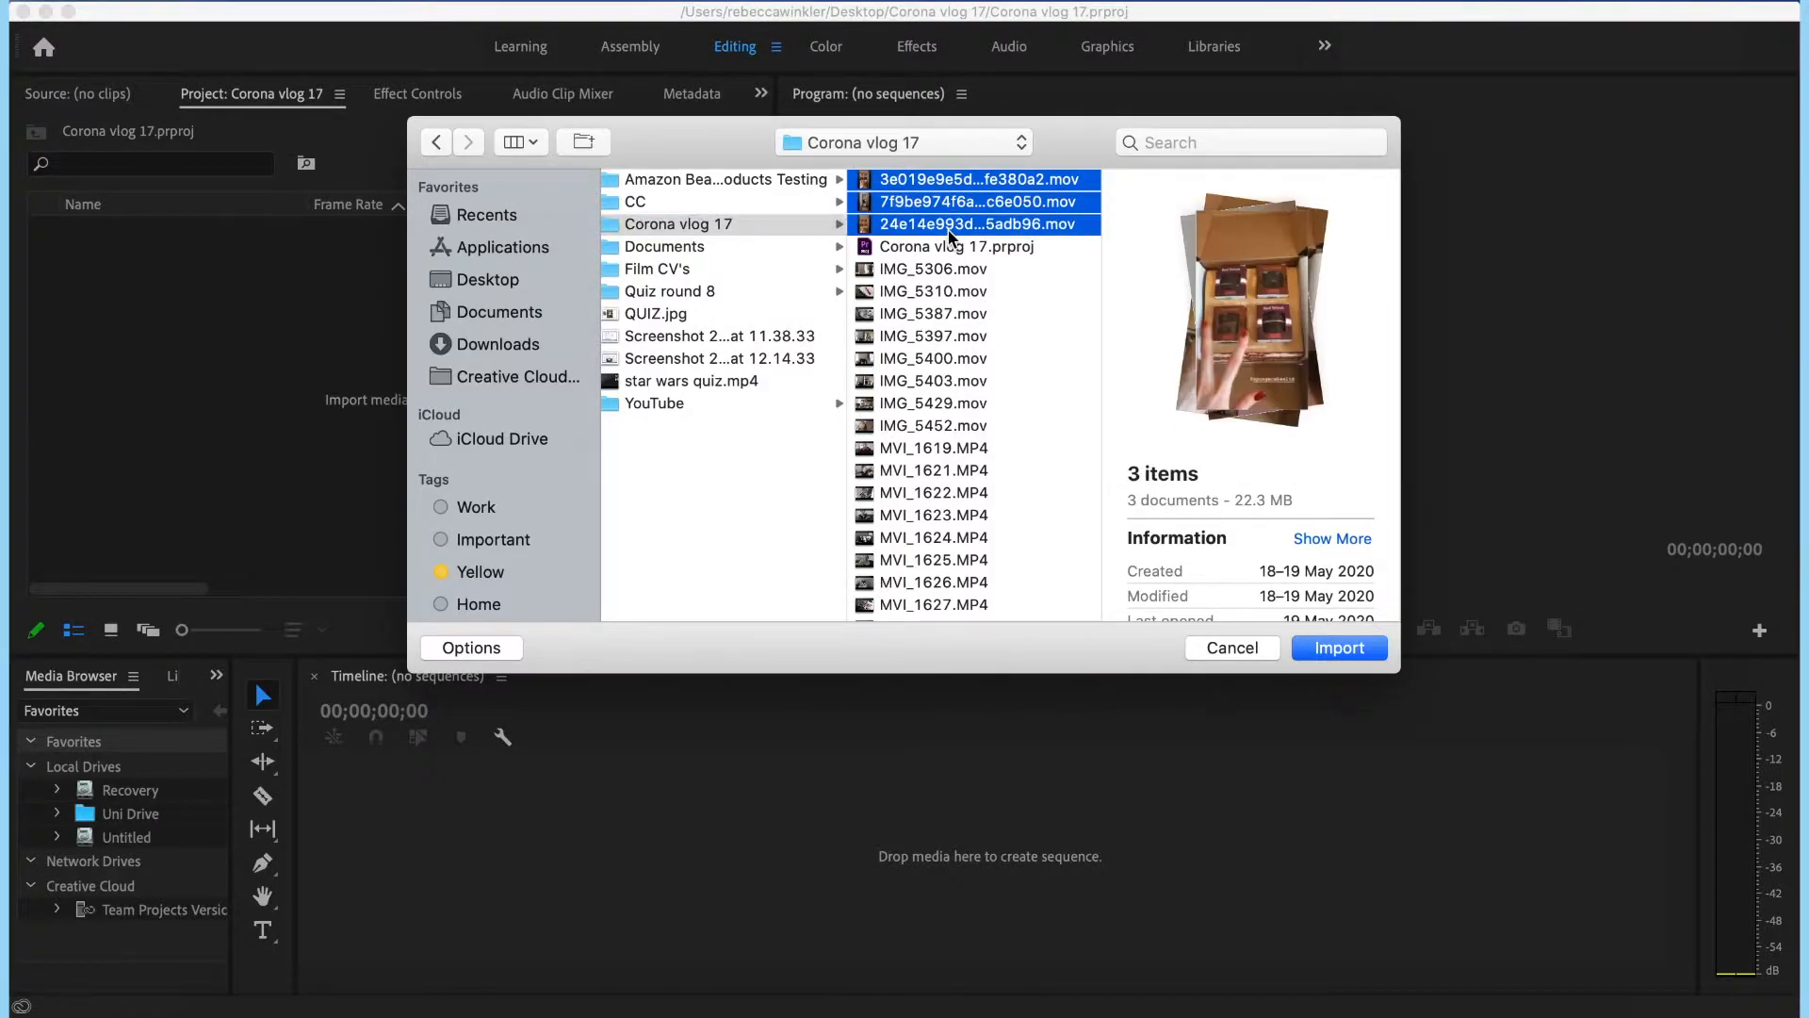
scroll(942, 367, "down", 5)
left_click(915, 595)
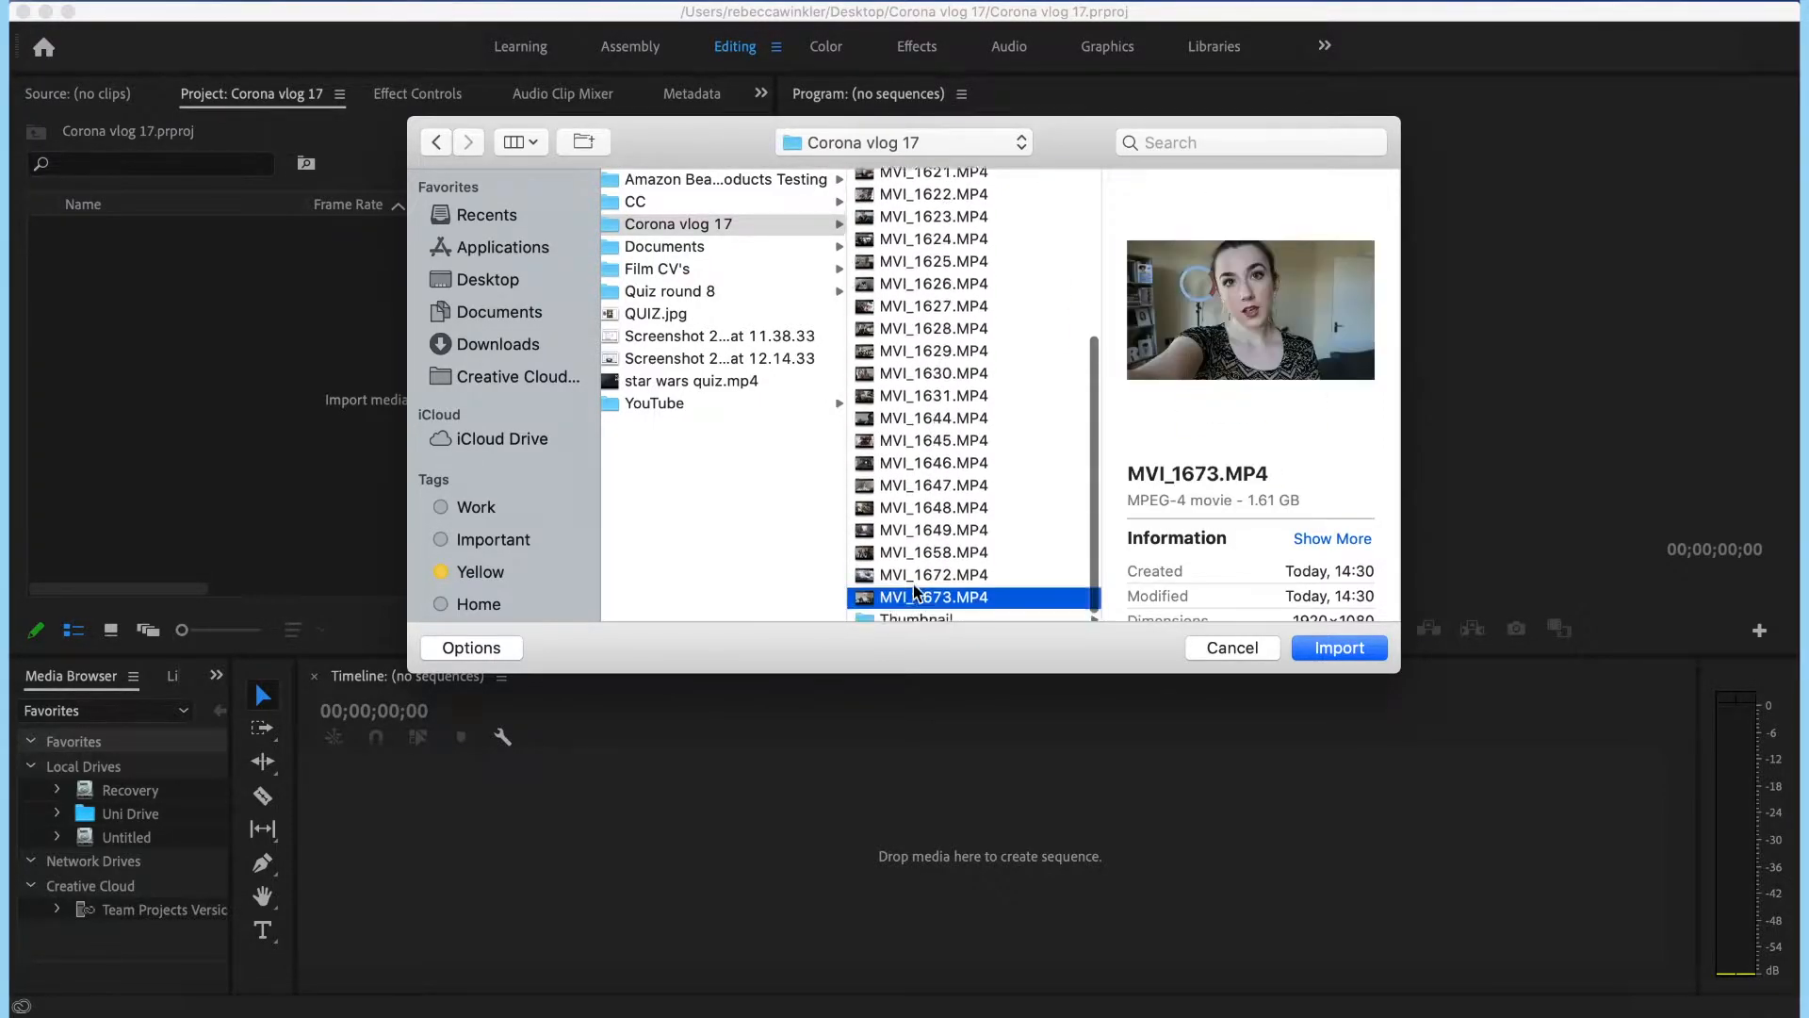
scroll(919, 471, "up", 10)
left_click(937, 271, "shift")
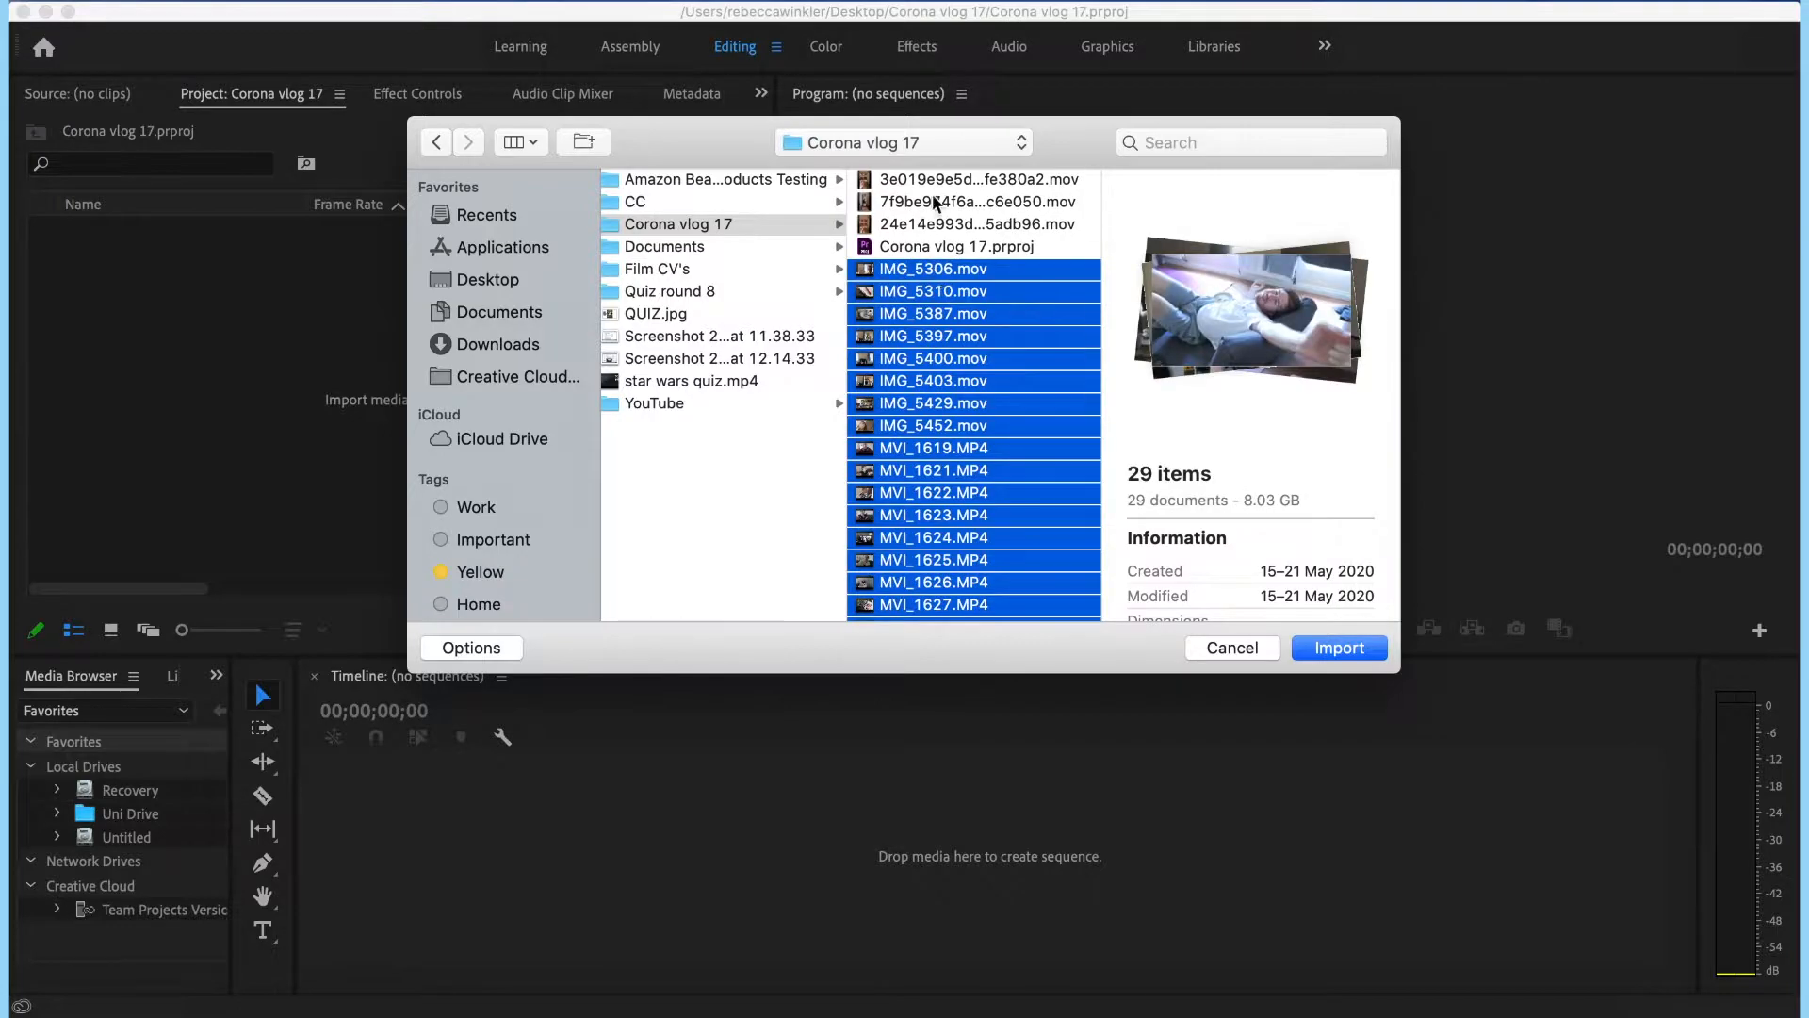
left_click(922, 226, "super")
left_click(916, 203, "super")
left_click(915, 179, "super")
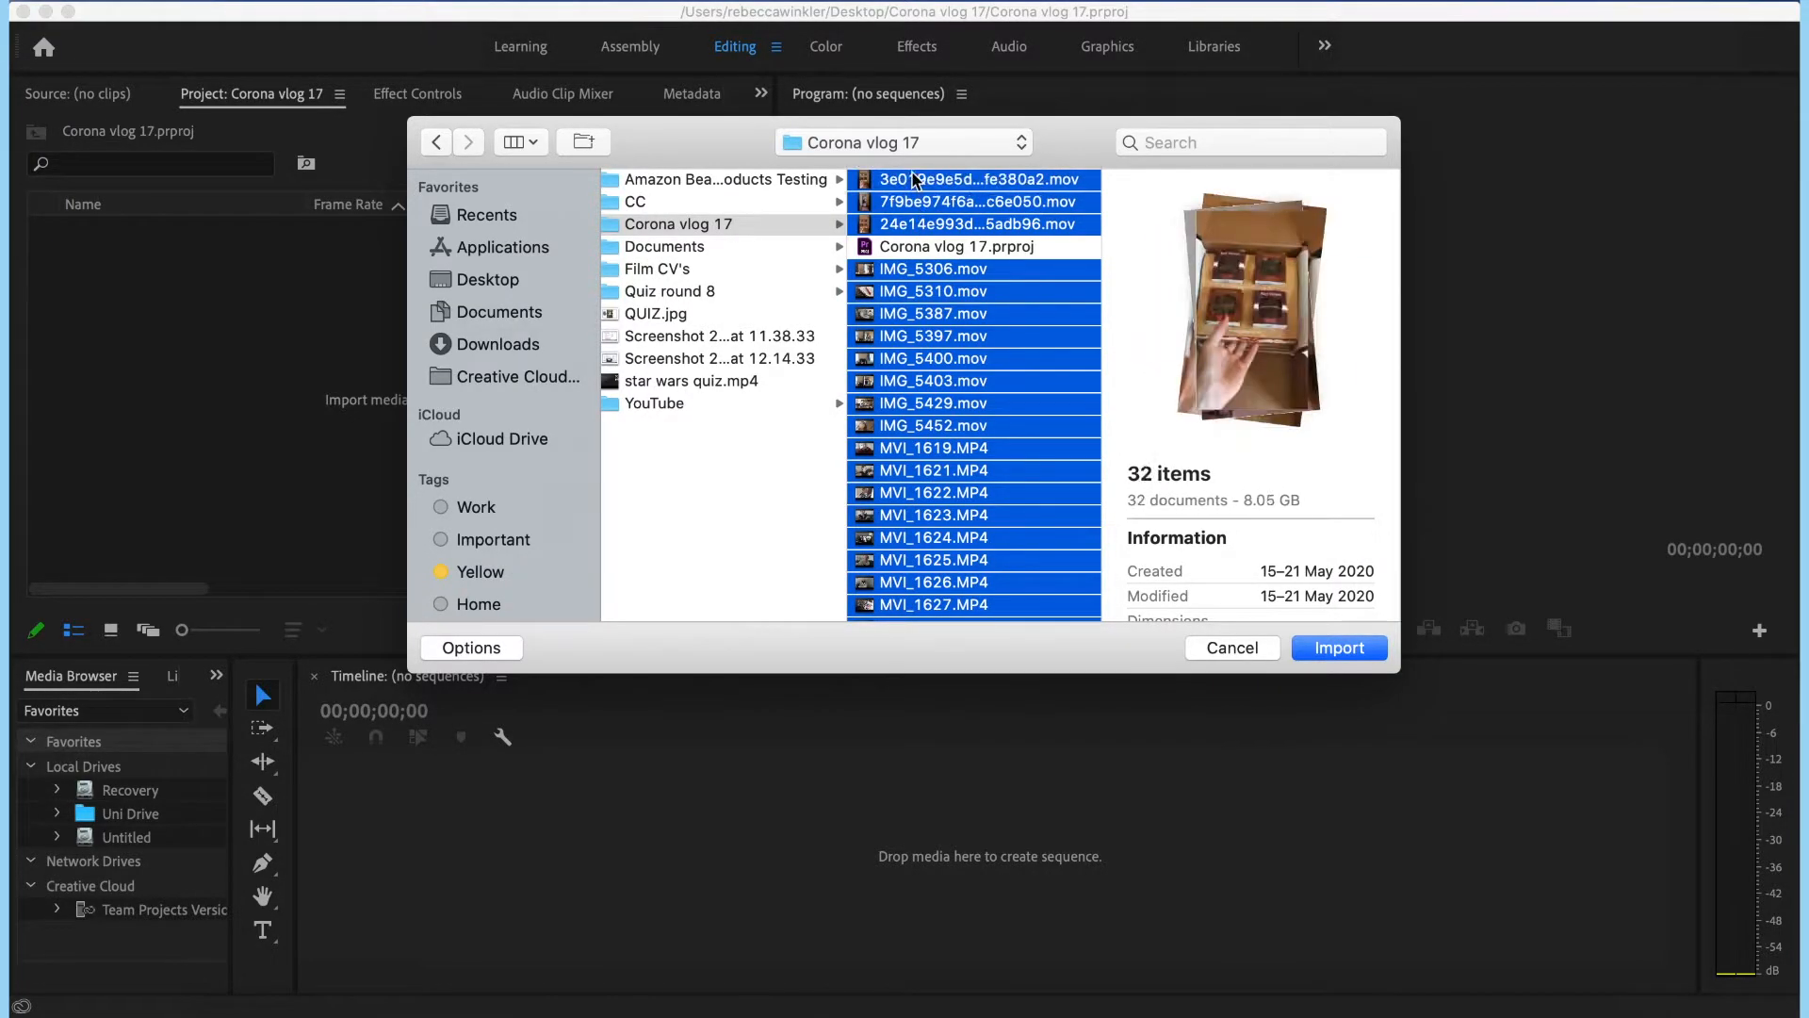
key("Return")
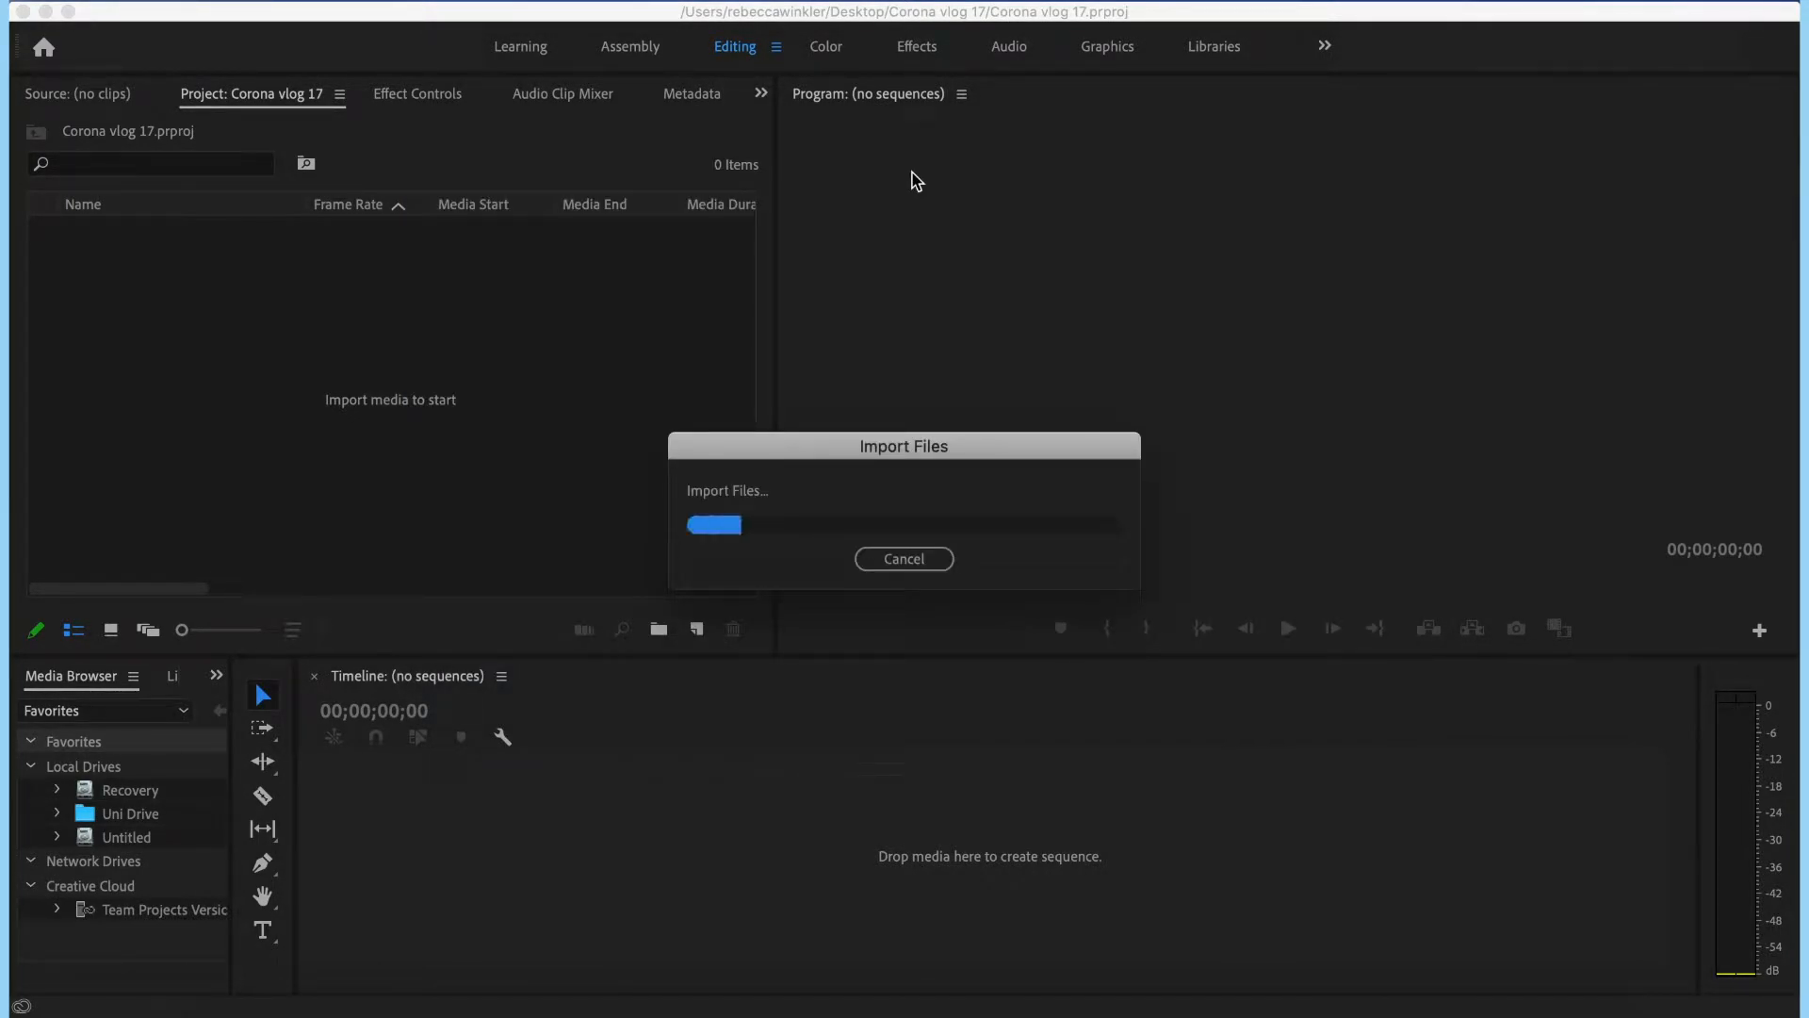
- Create a new bin named Rushes in the project
scroll(256, 289, "right", 2)
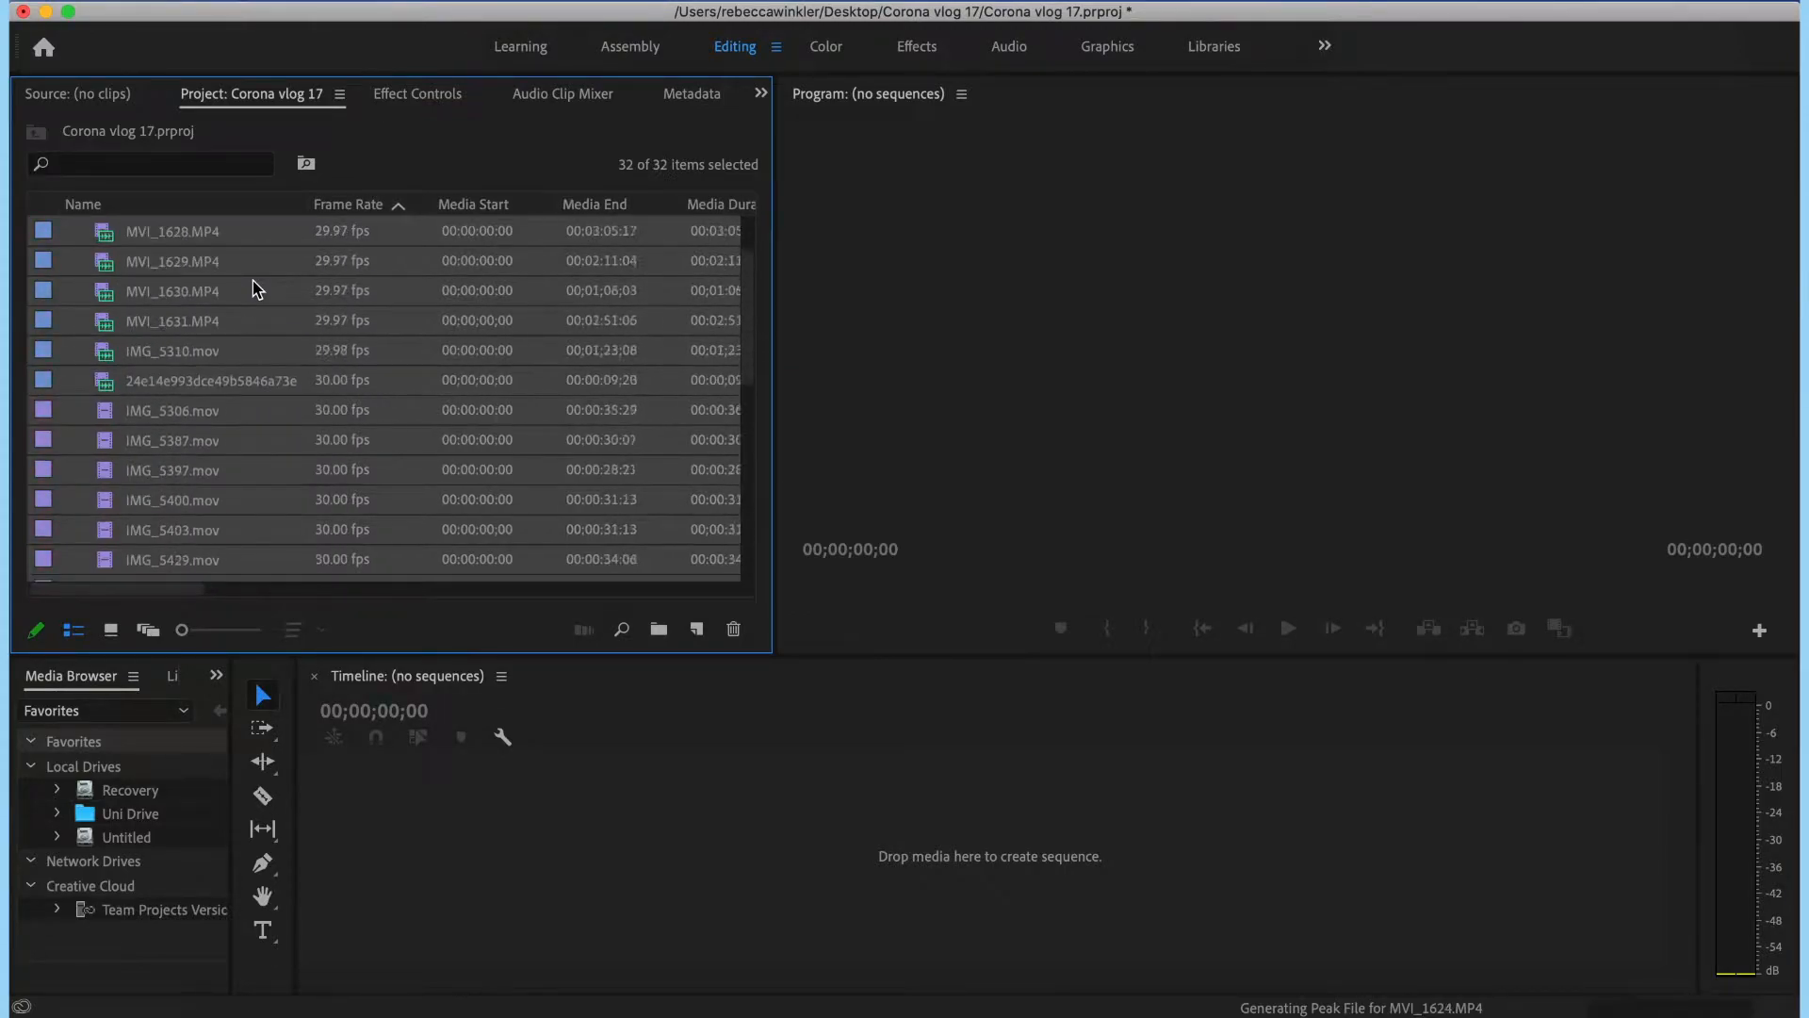
scroll(257, 289, "down", 5)
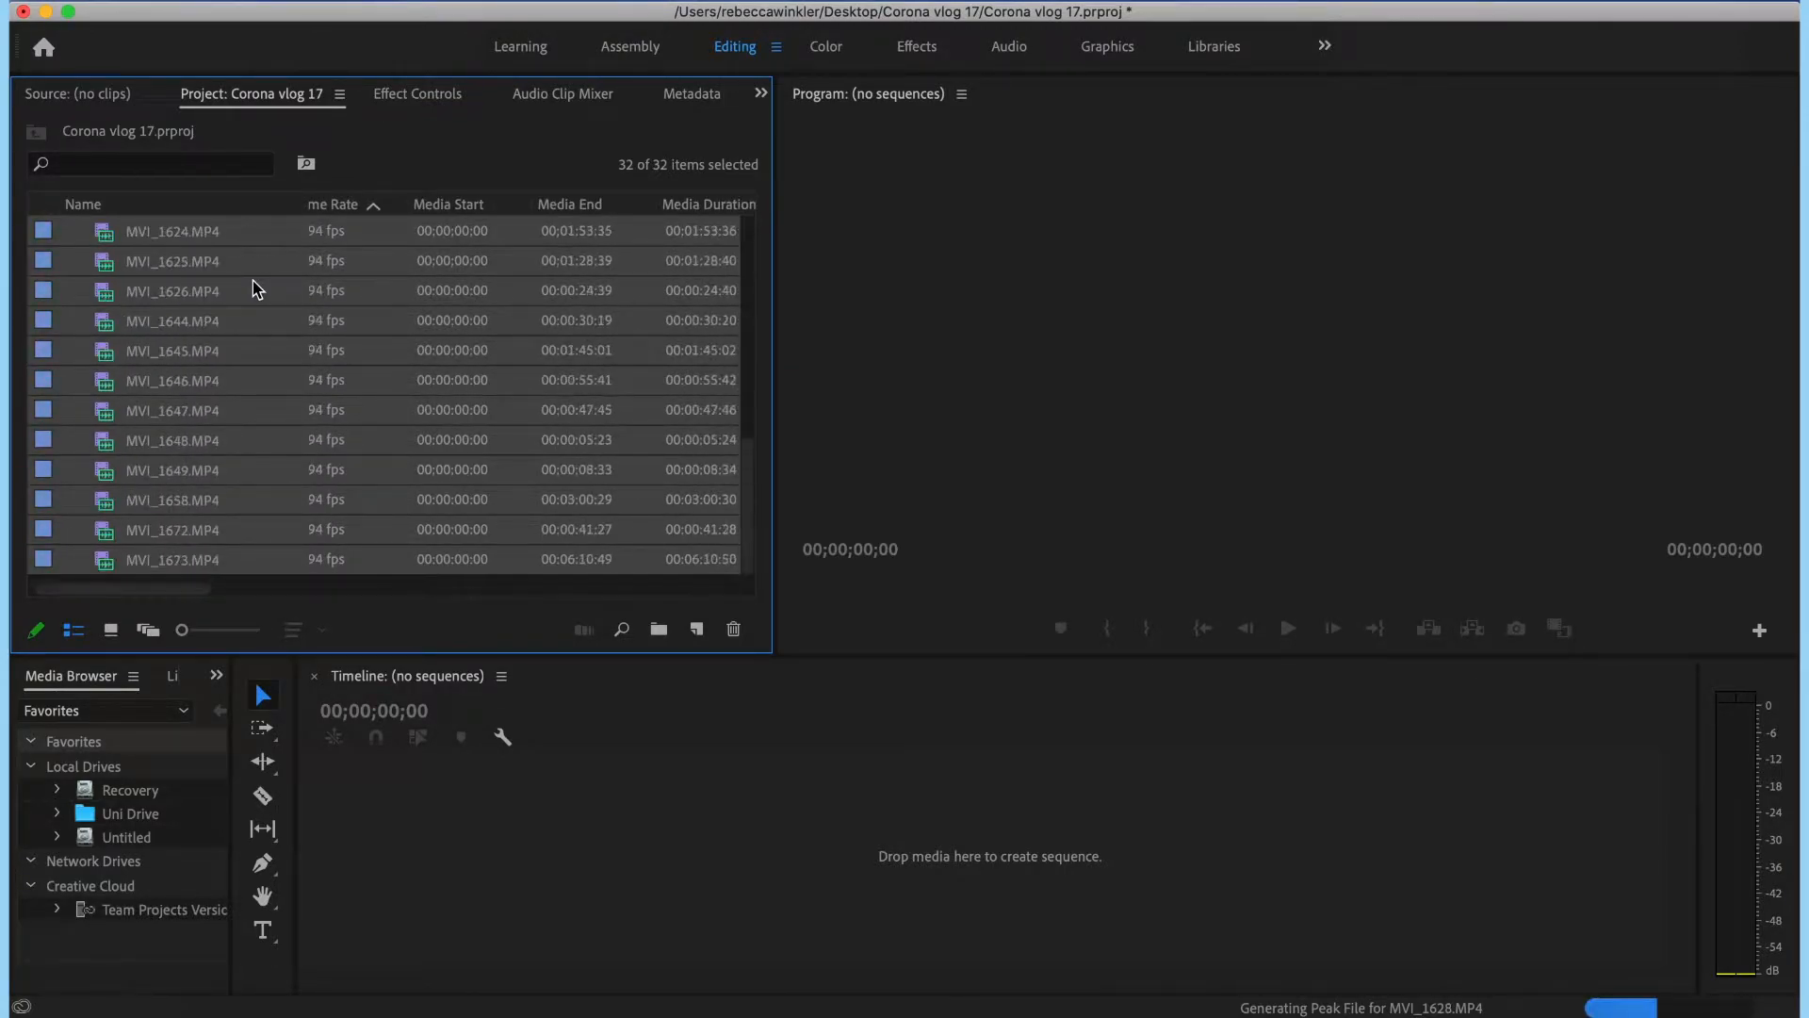
left_click(240, 410)
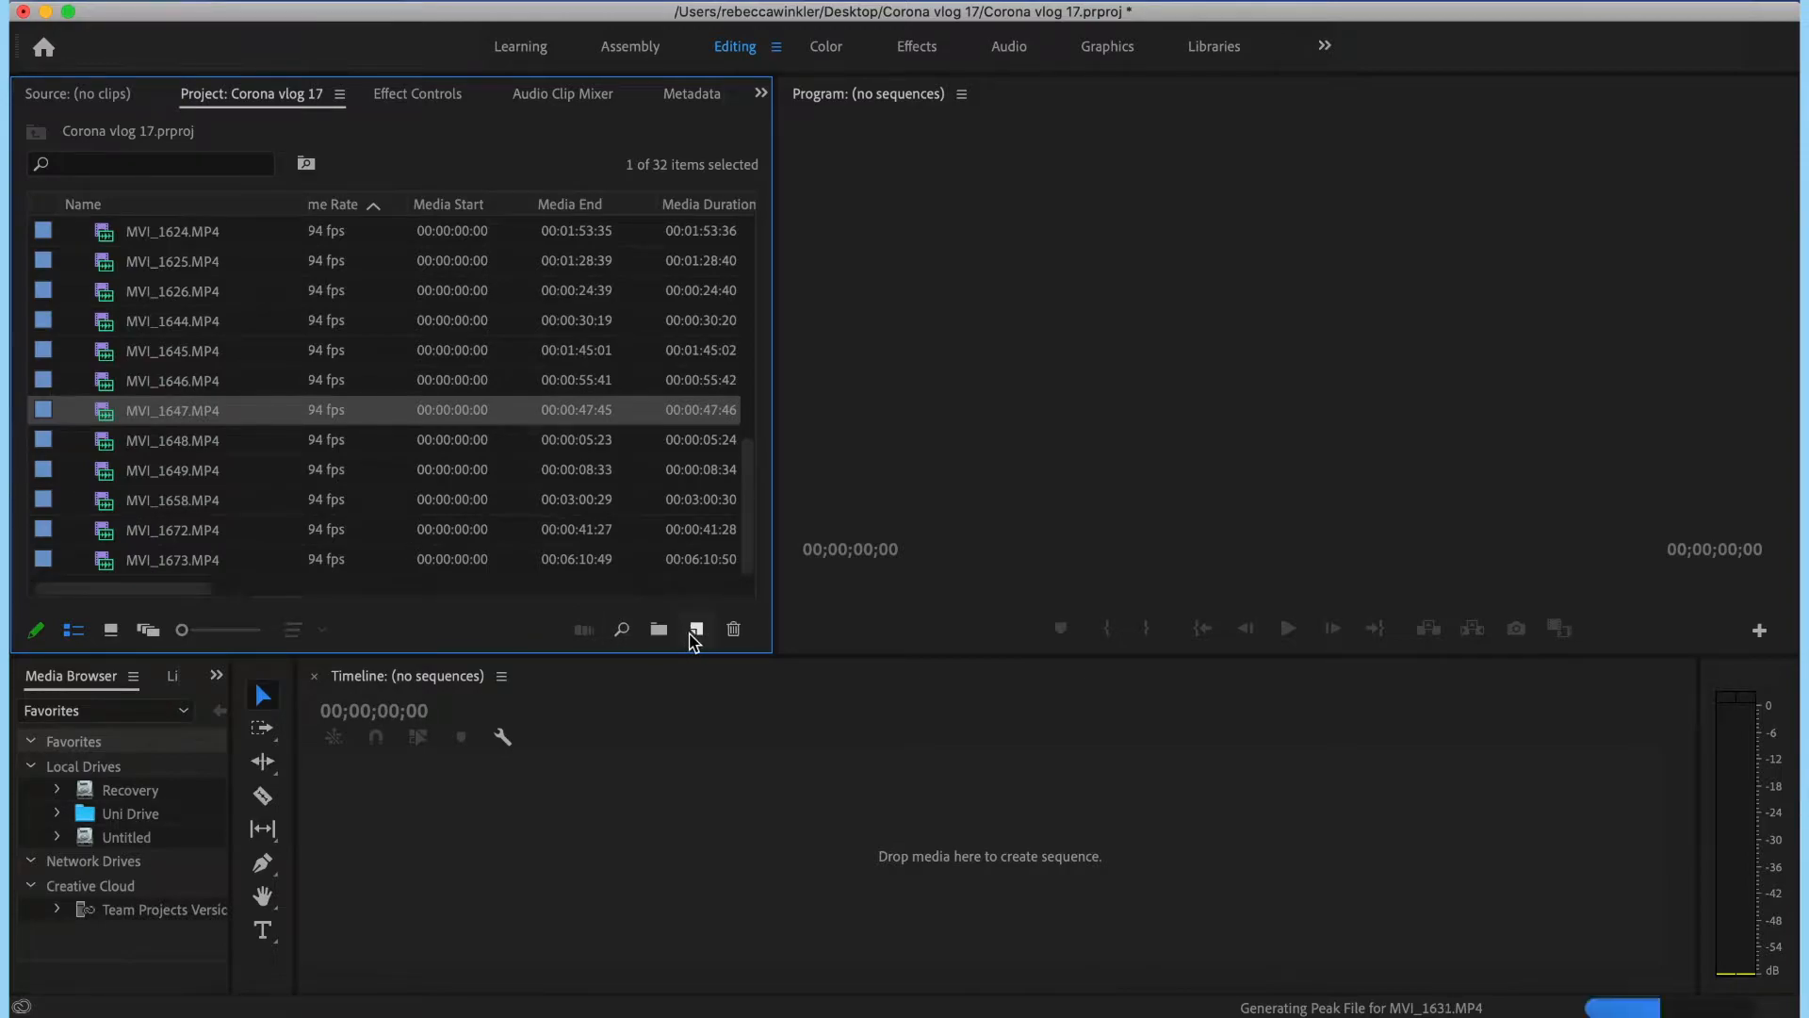
left_click(659, 628)
type("Rushes")
key("Tab")
key("Return")
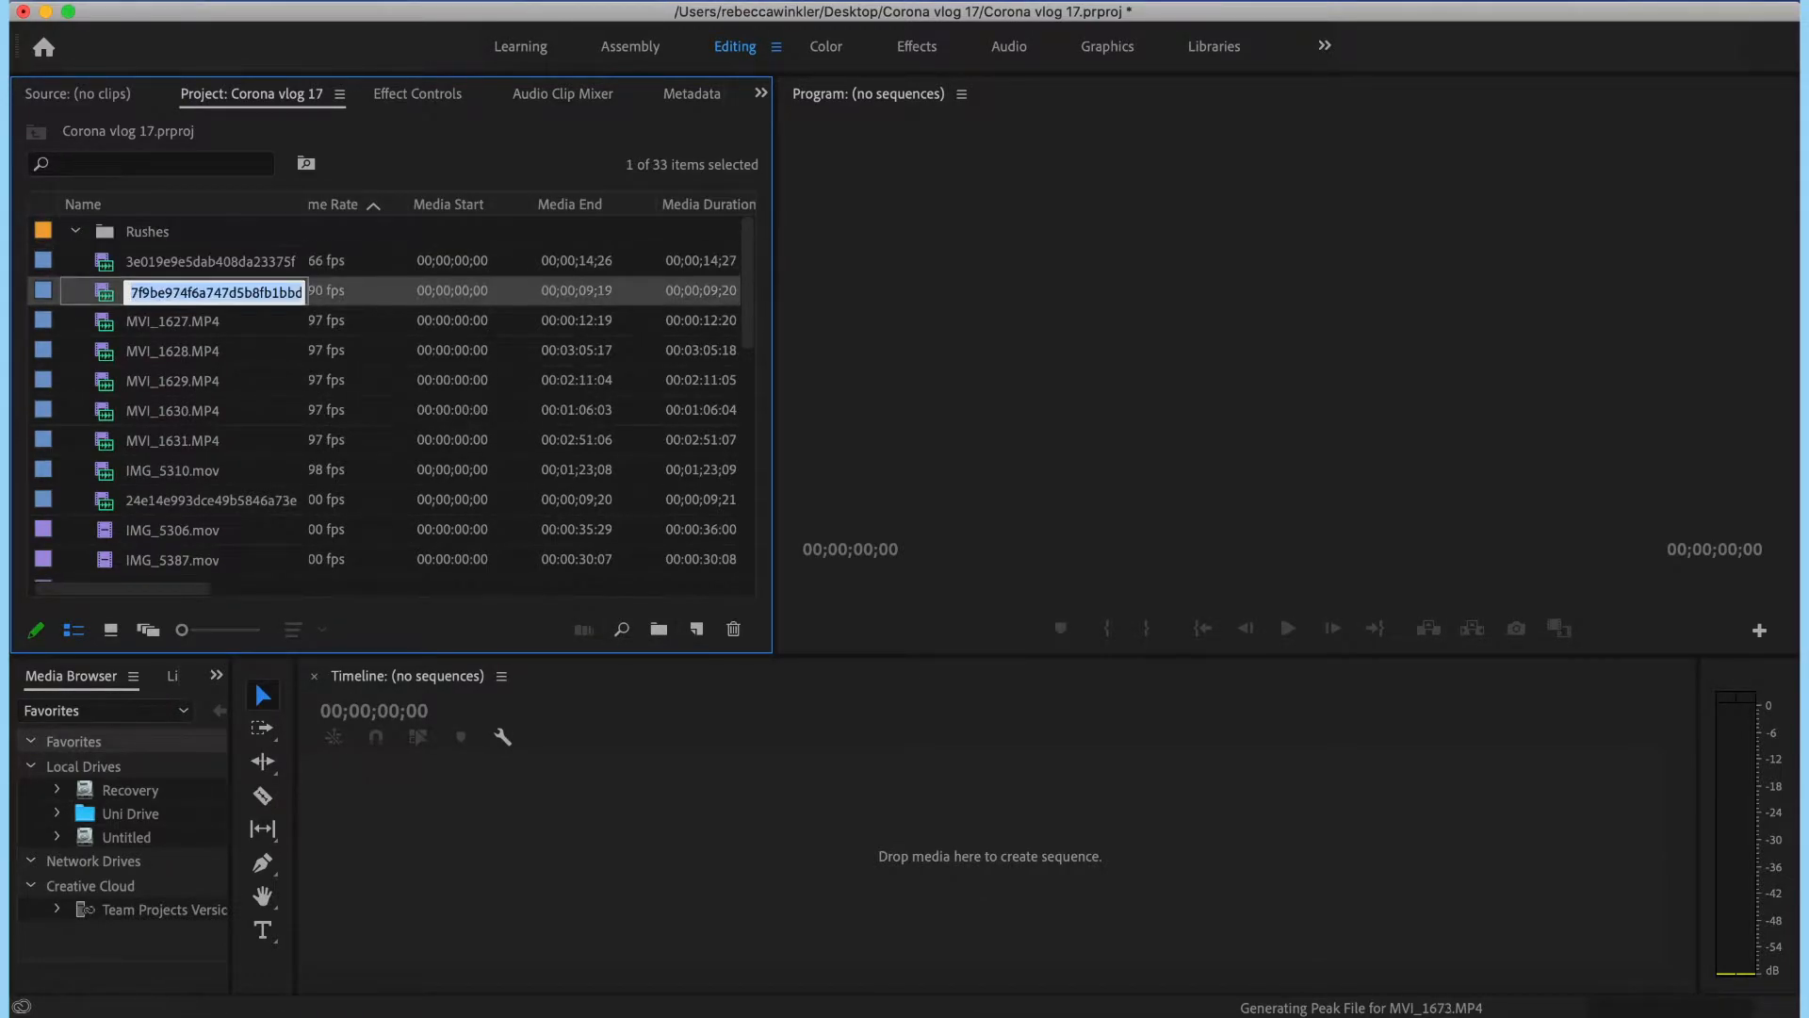
- Move all imported clips into the Rushes bin and collapse it
left_click(222, 271)
scroll(222, 272, "down", 8)
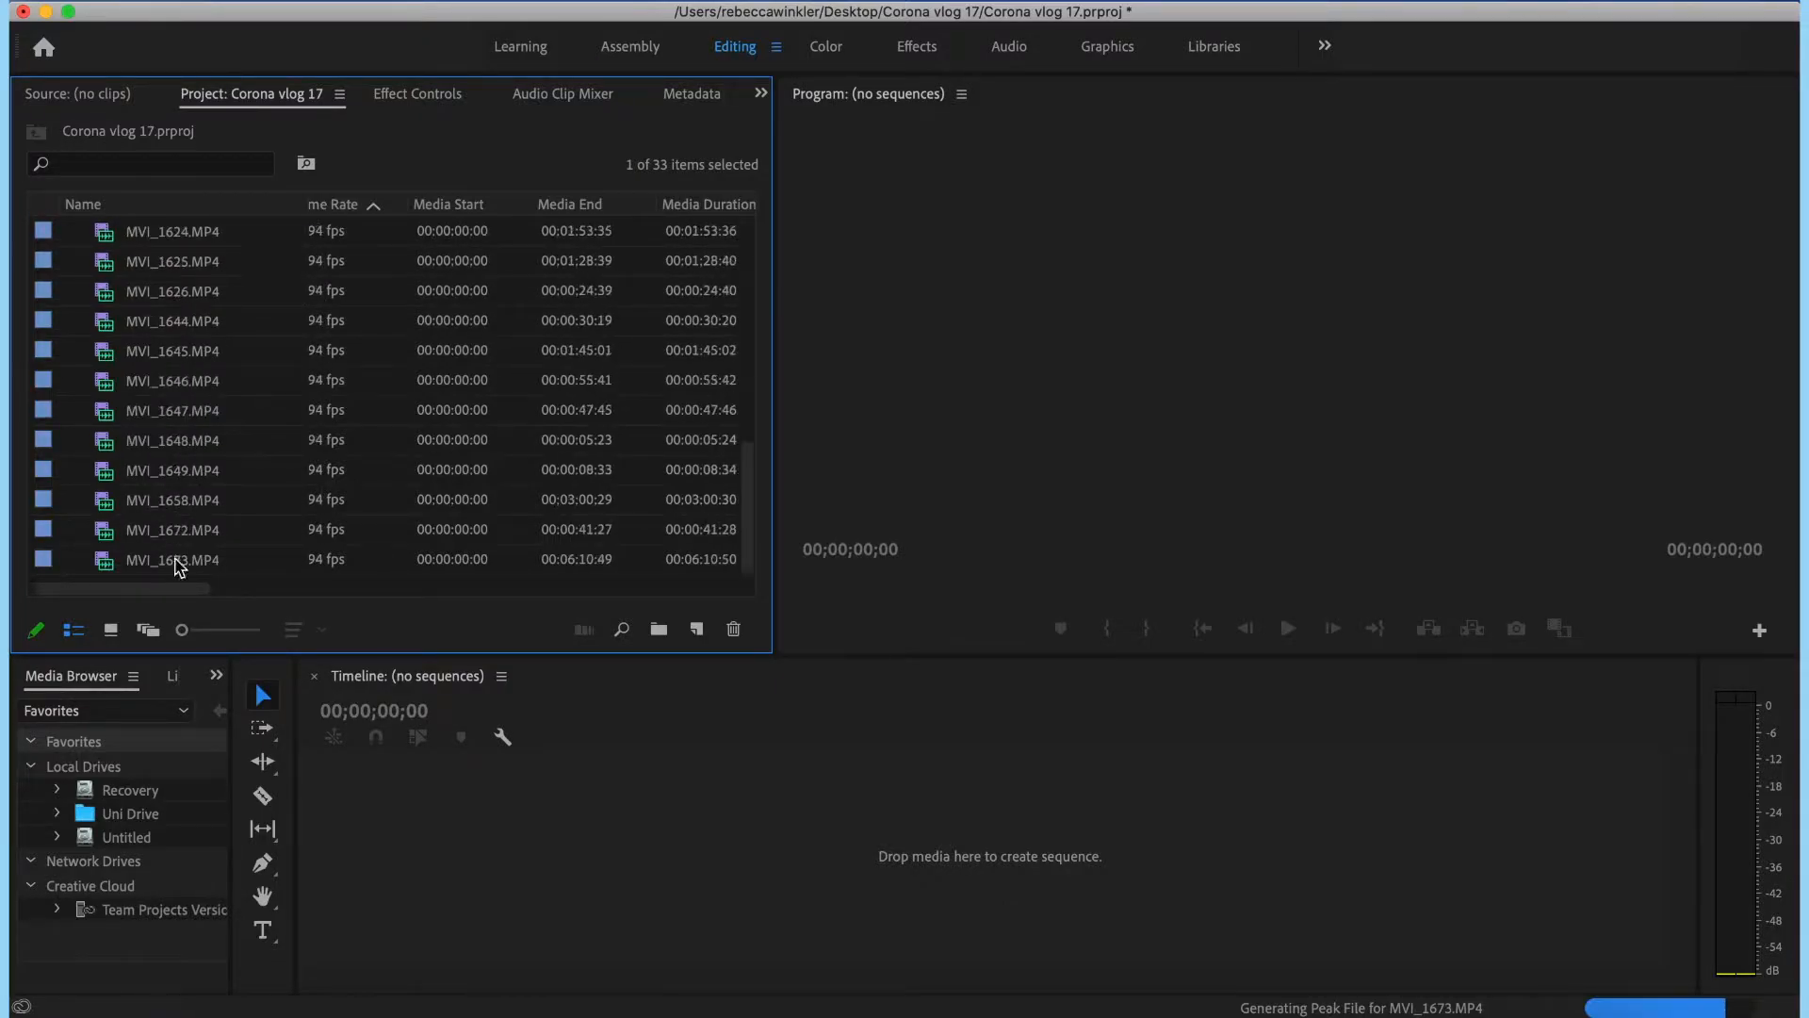
left_click(177, 559, "shift")
scroll(176, 556, "up", 8)
left_click_drag(153, 253, 147, 232)
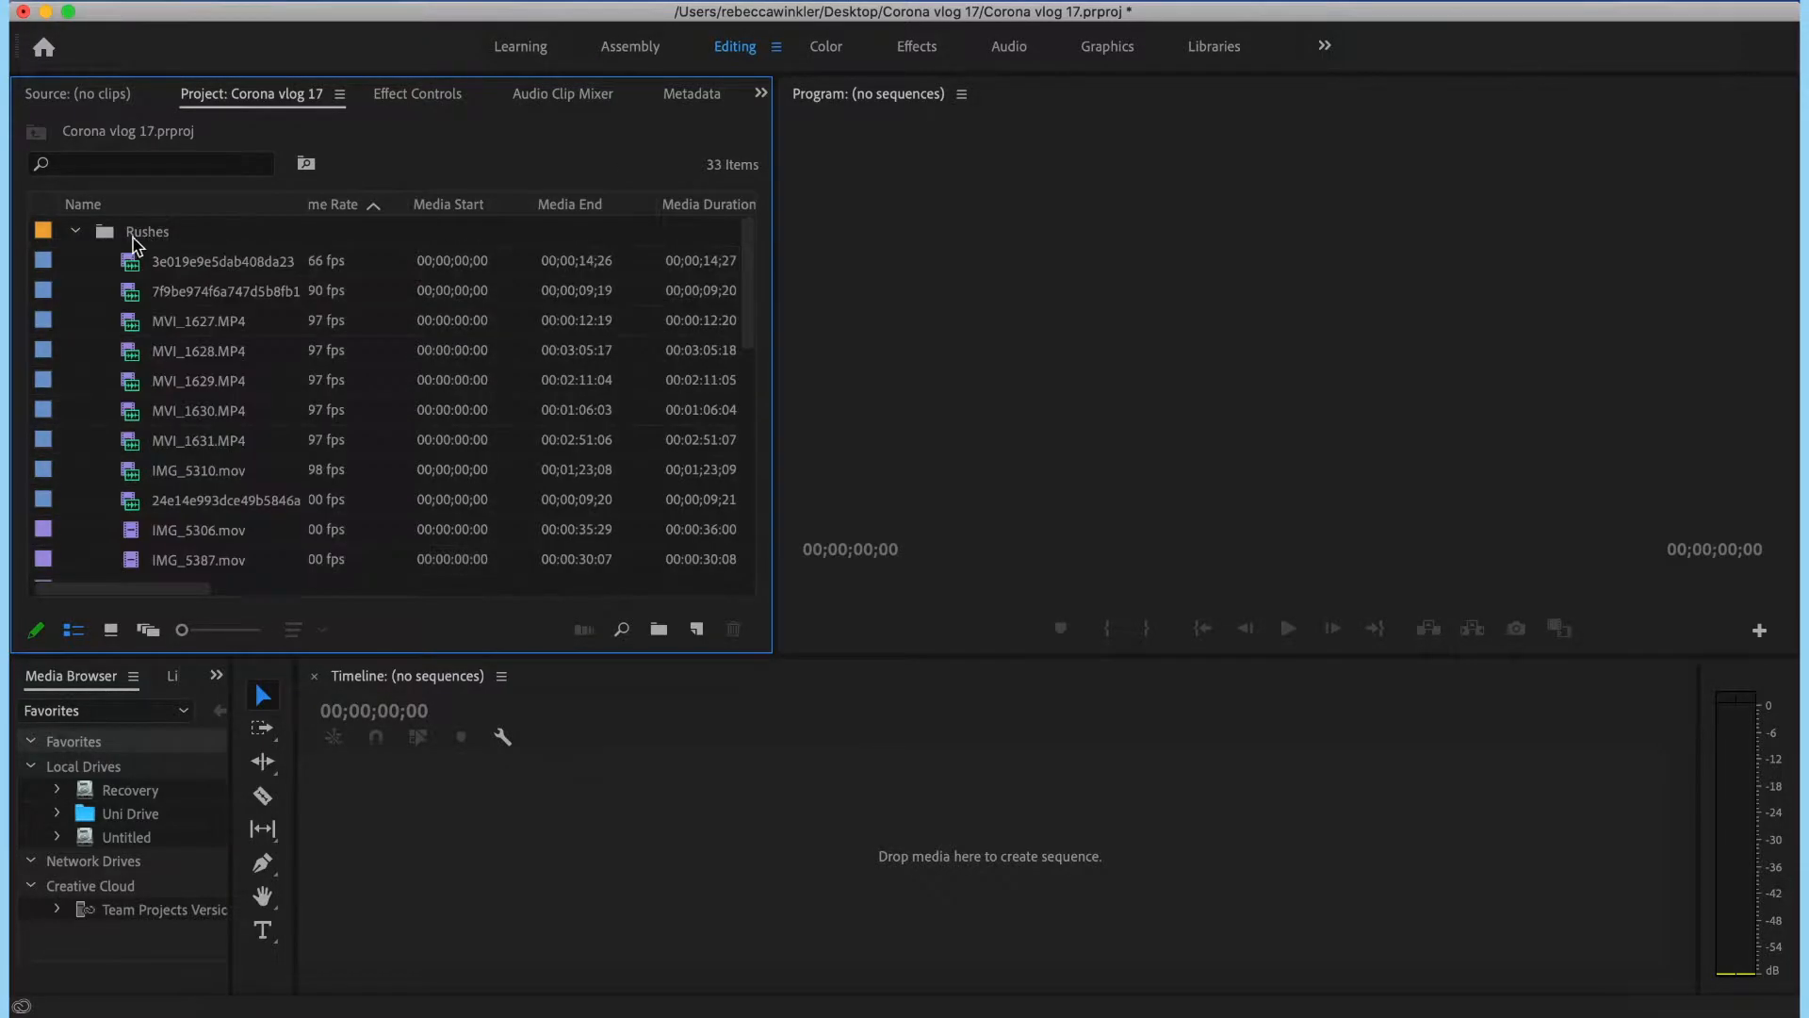
left_click(76, 231)
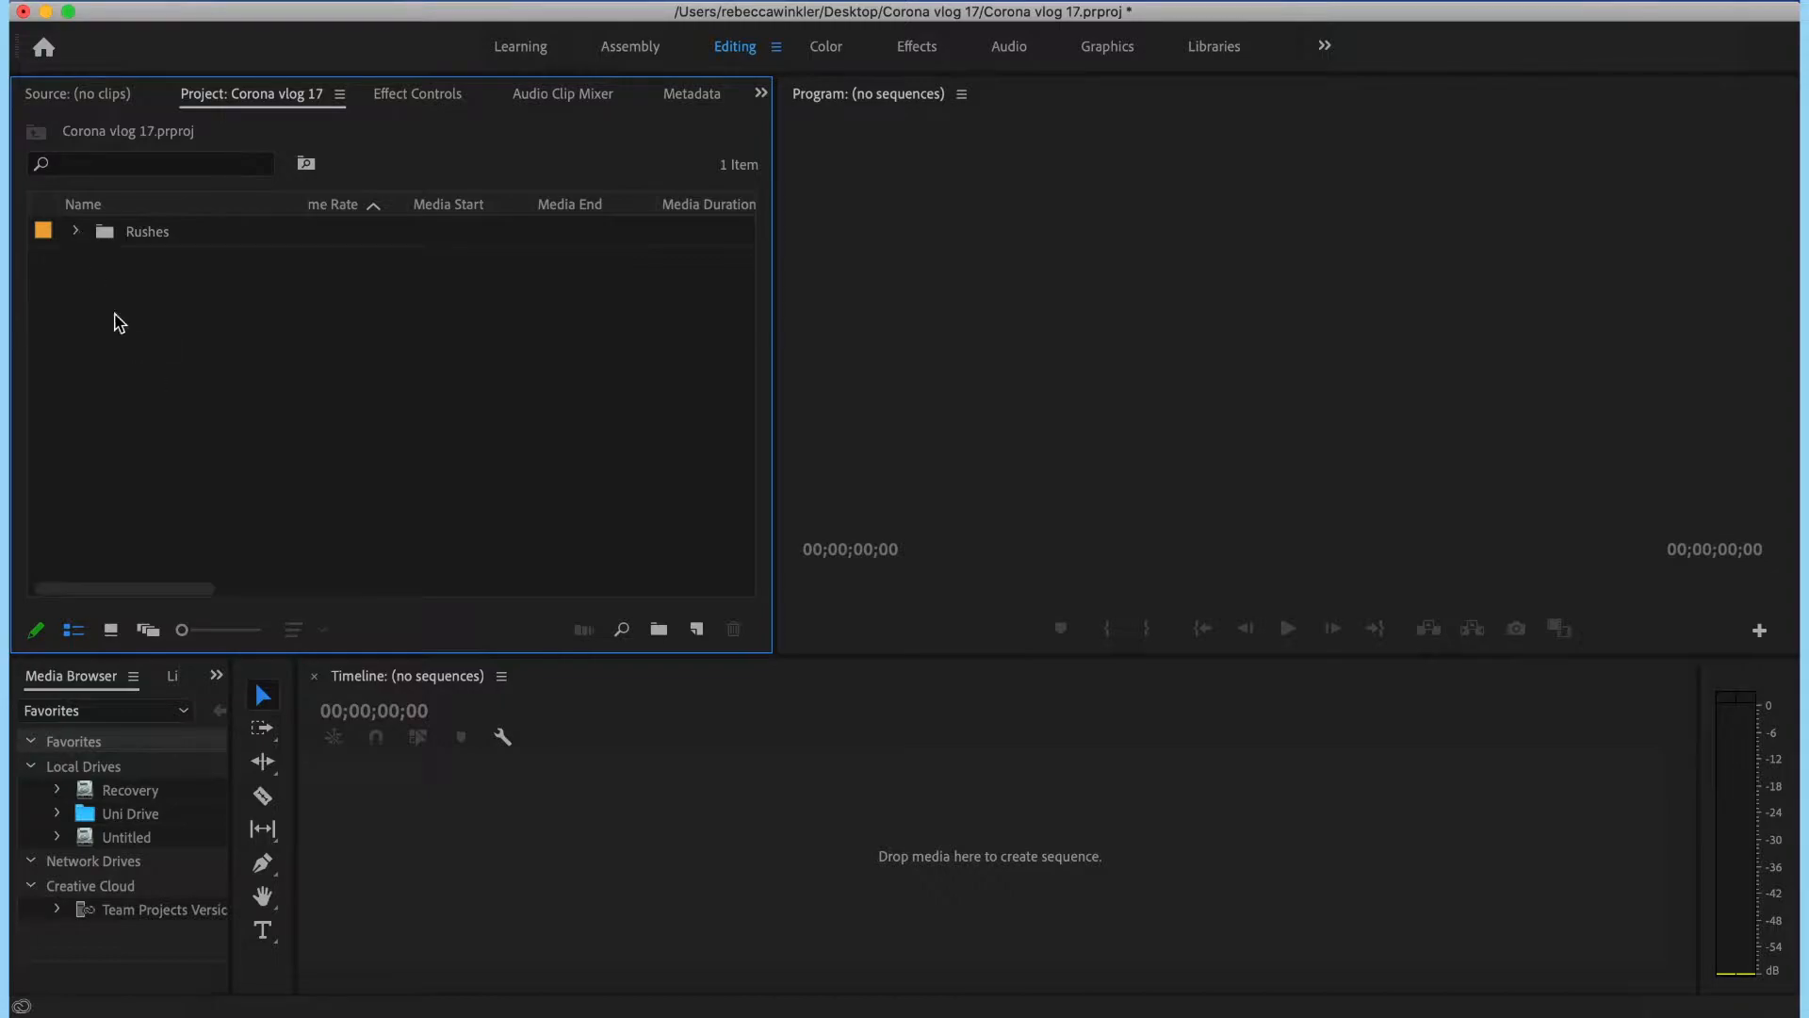
- Import the entire YouTube folder from the Desktop into the project
double_click(174, 401)
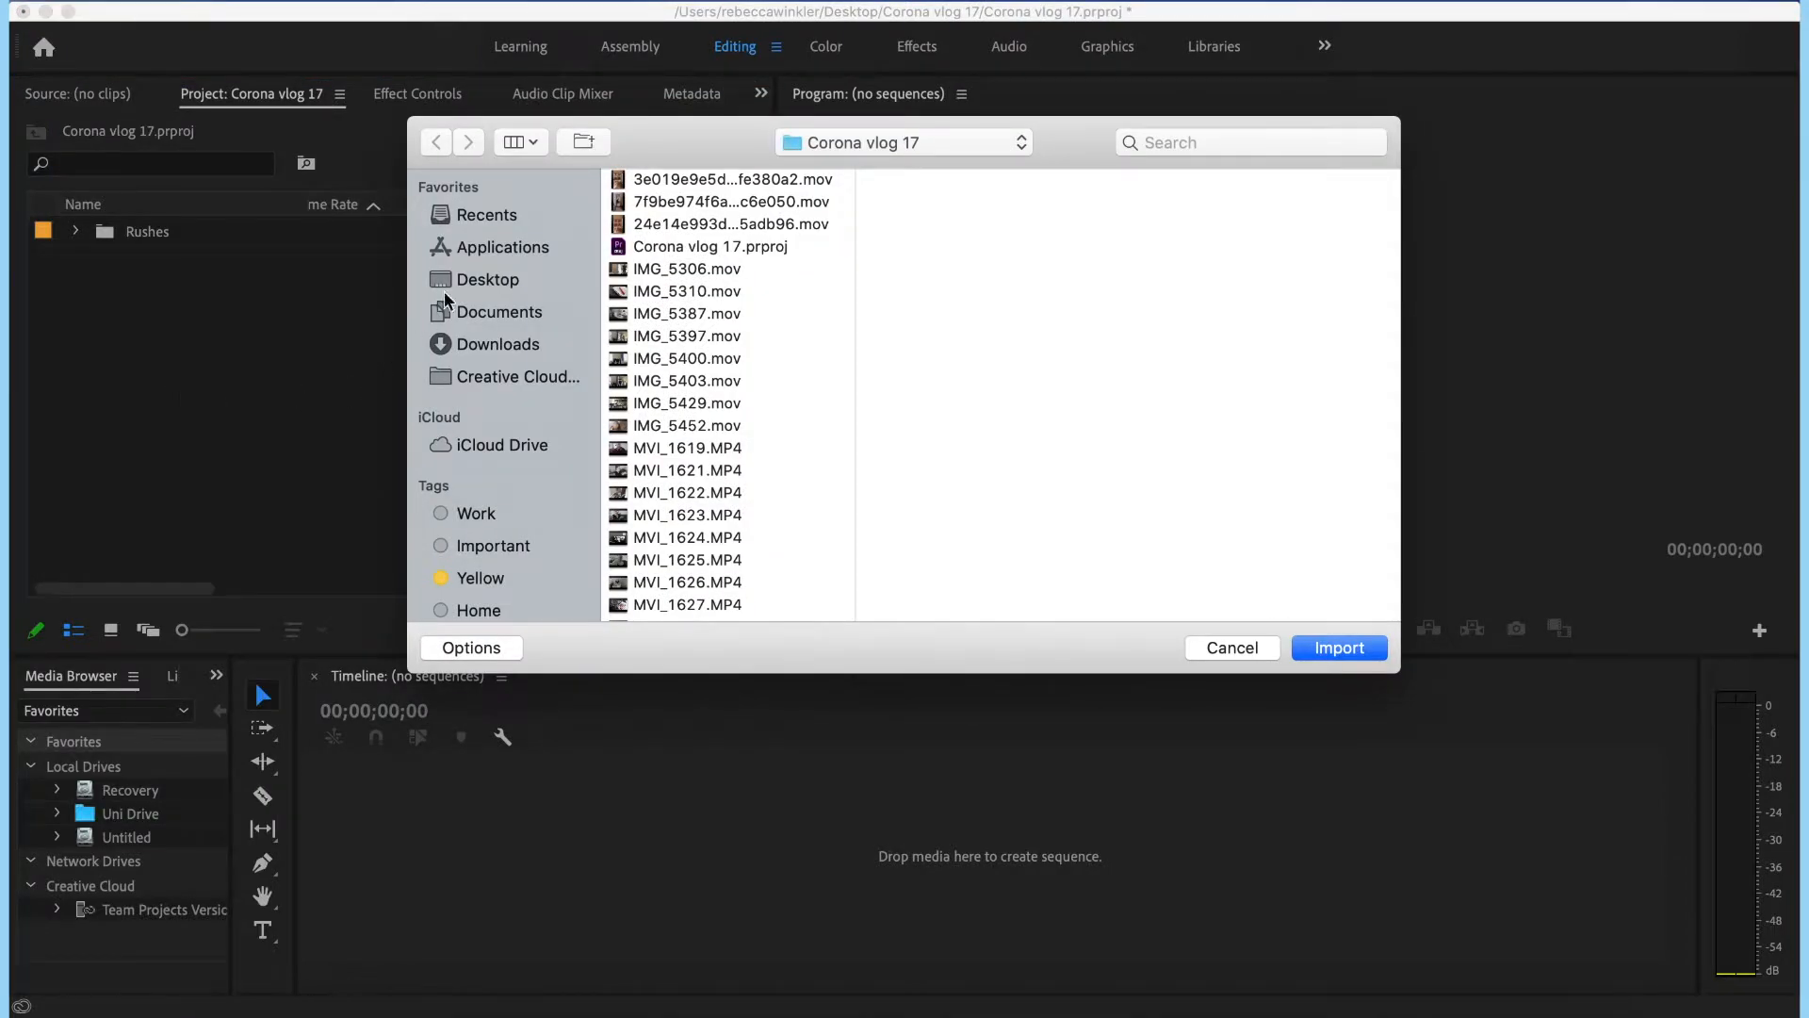
left_click(476, 279)
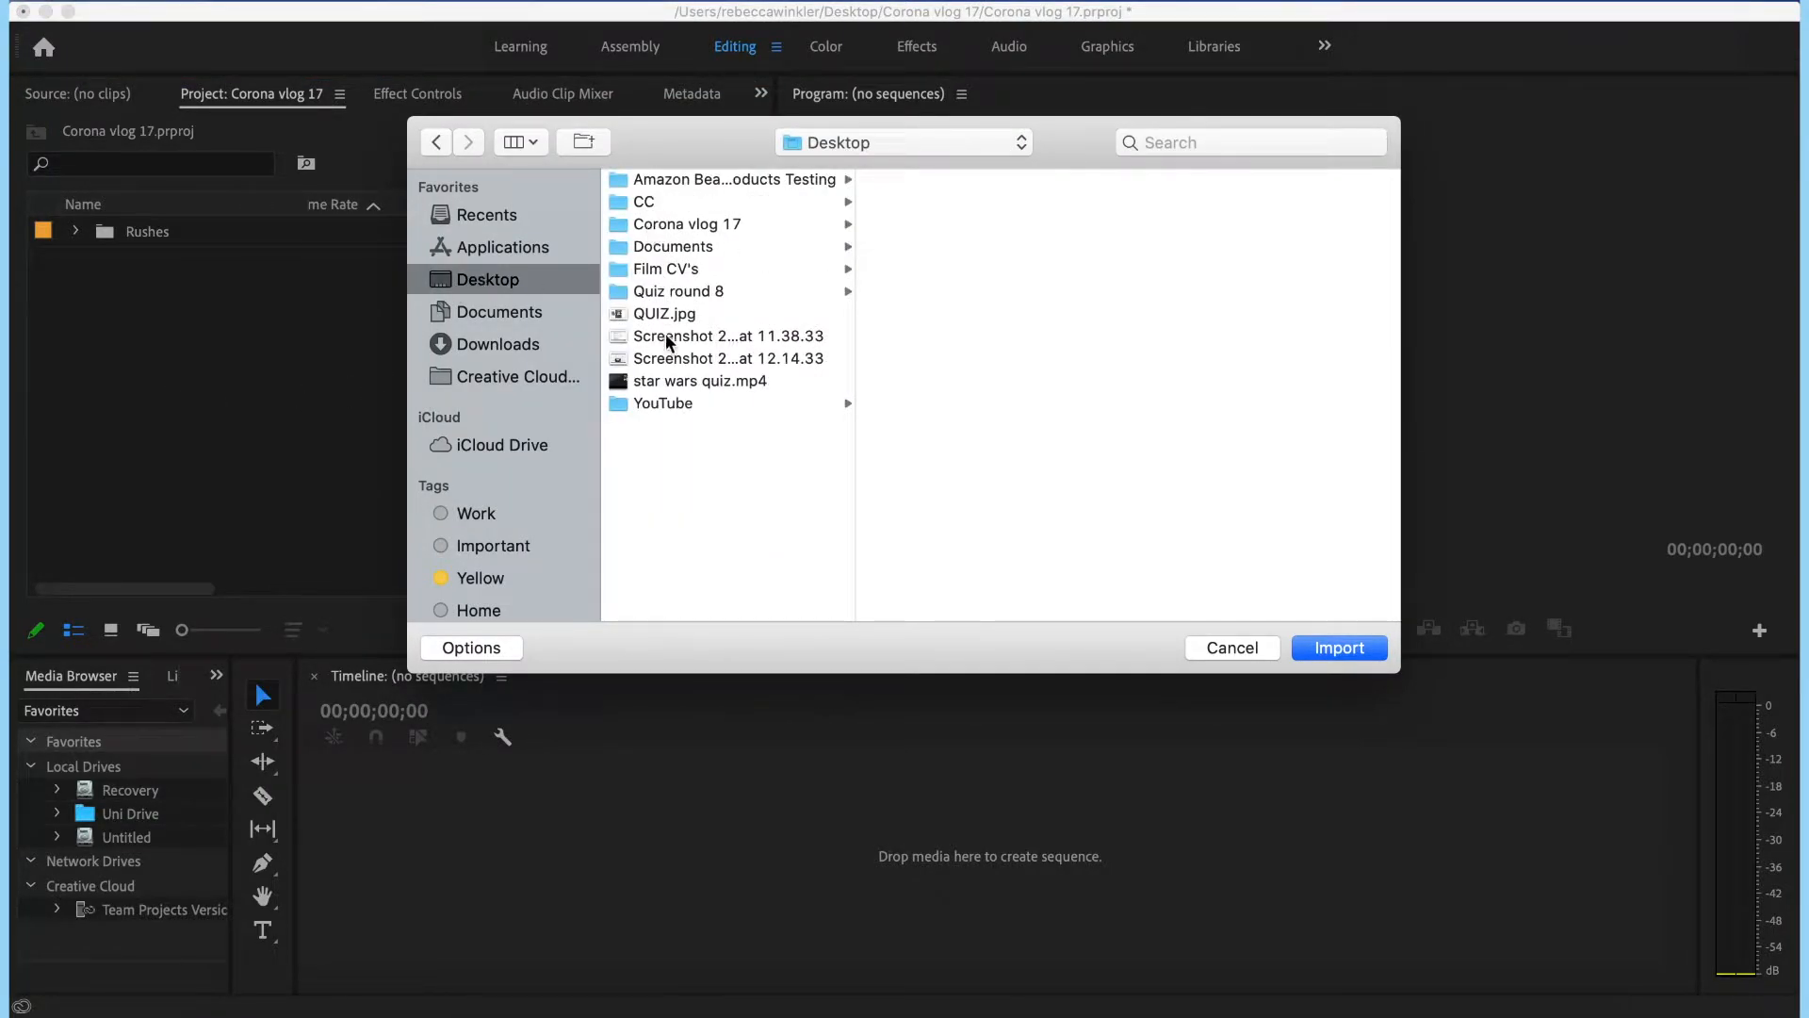
left_click(641, 412)
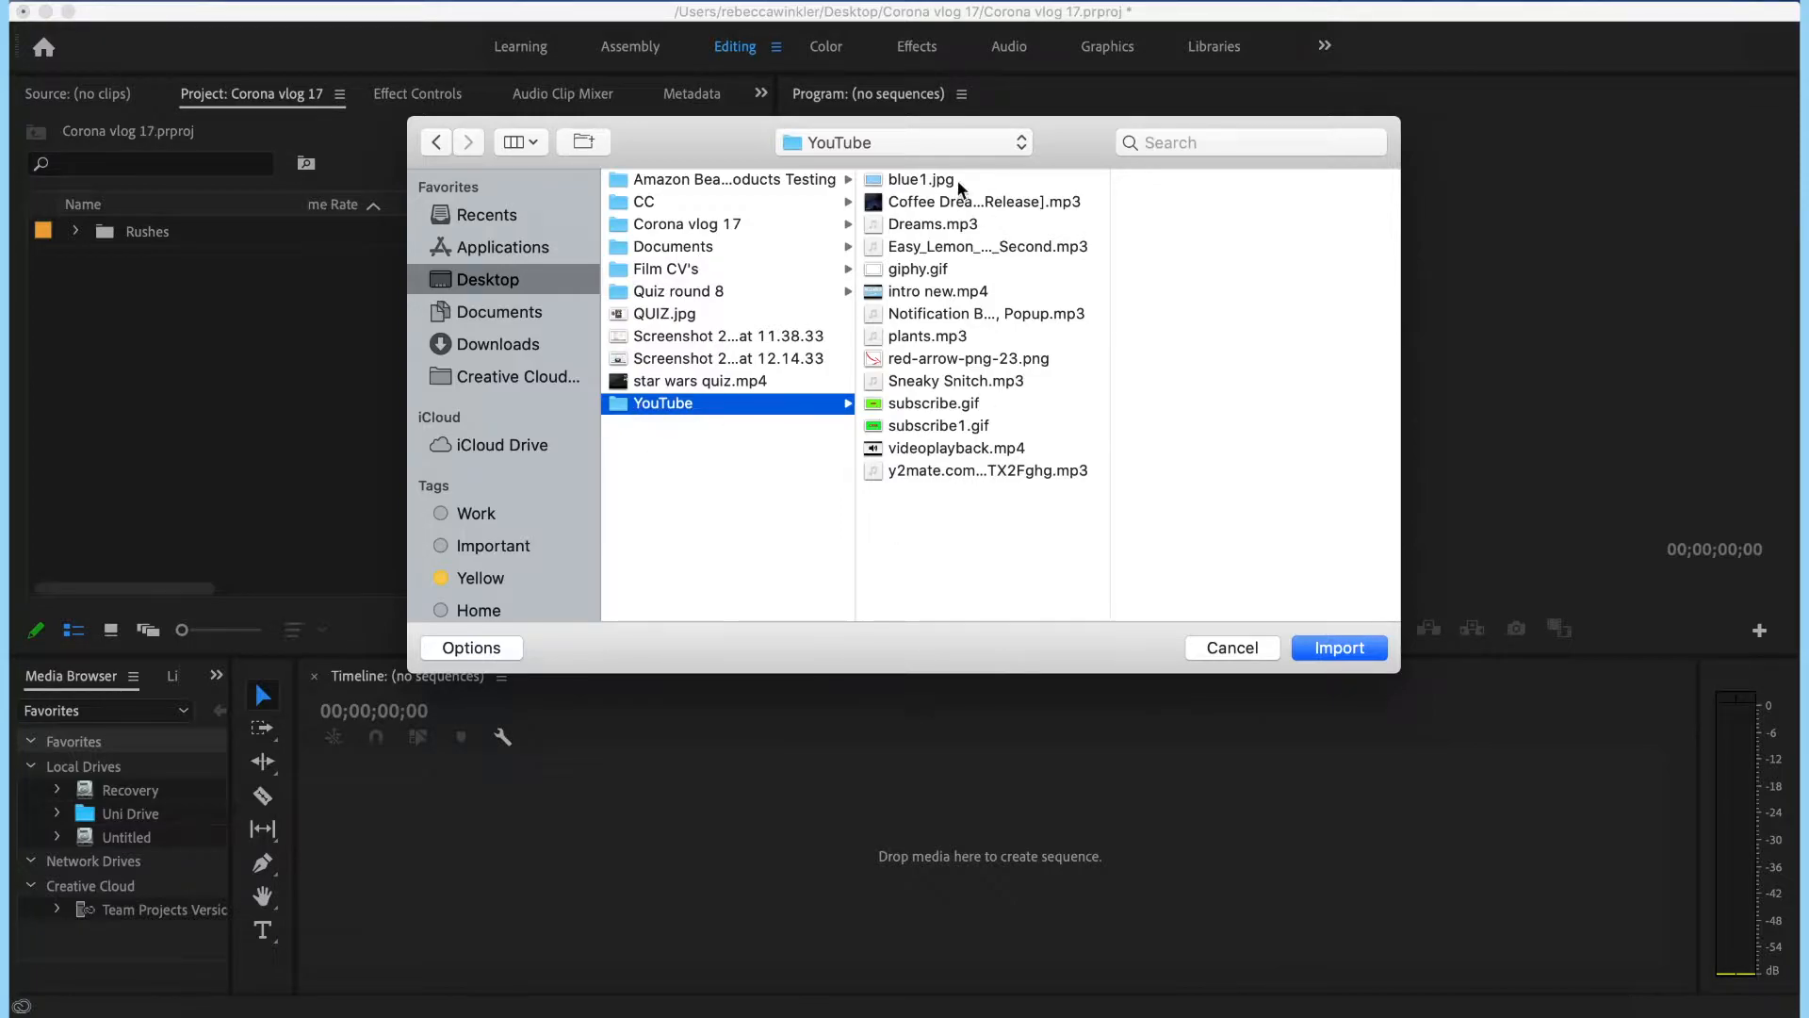
left_click(923, 407)
left_click(900, 180)
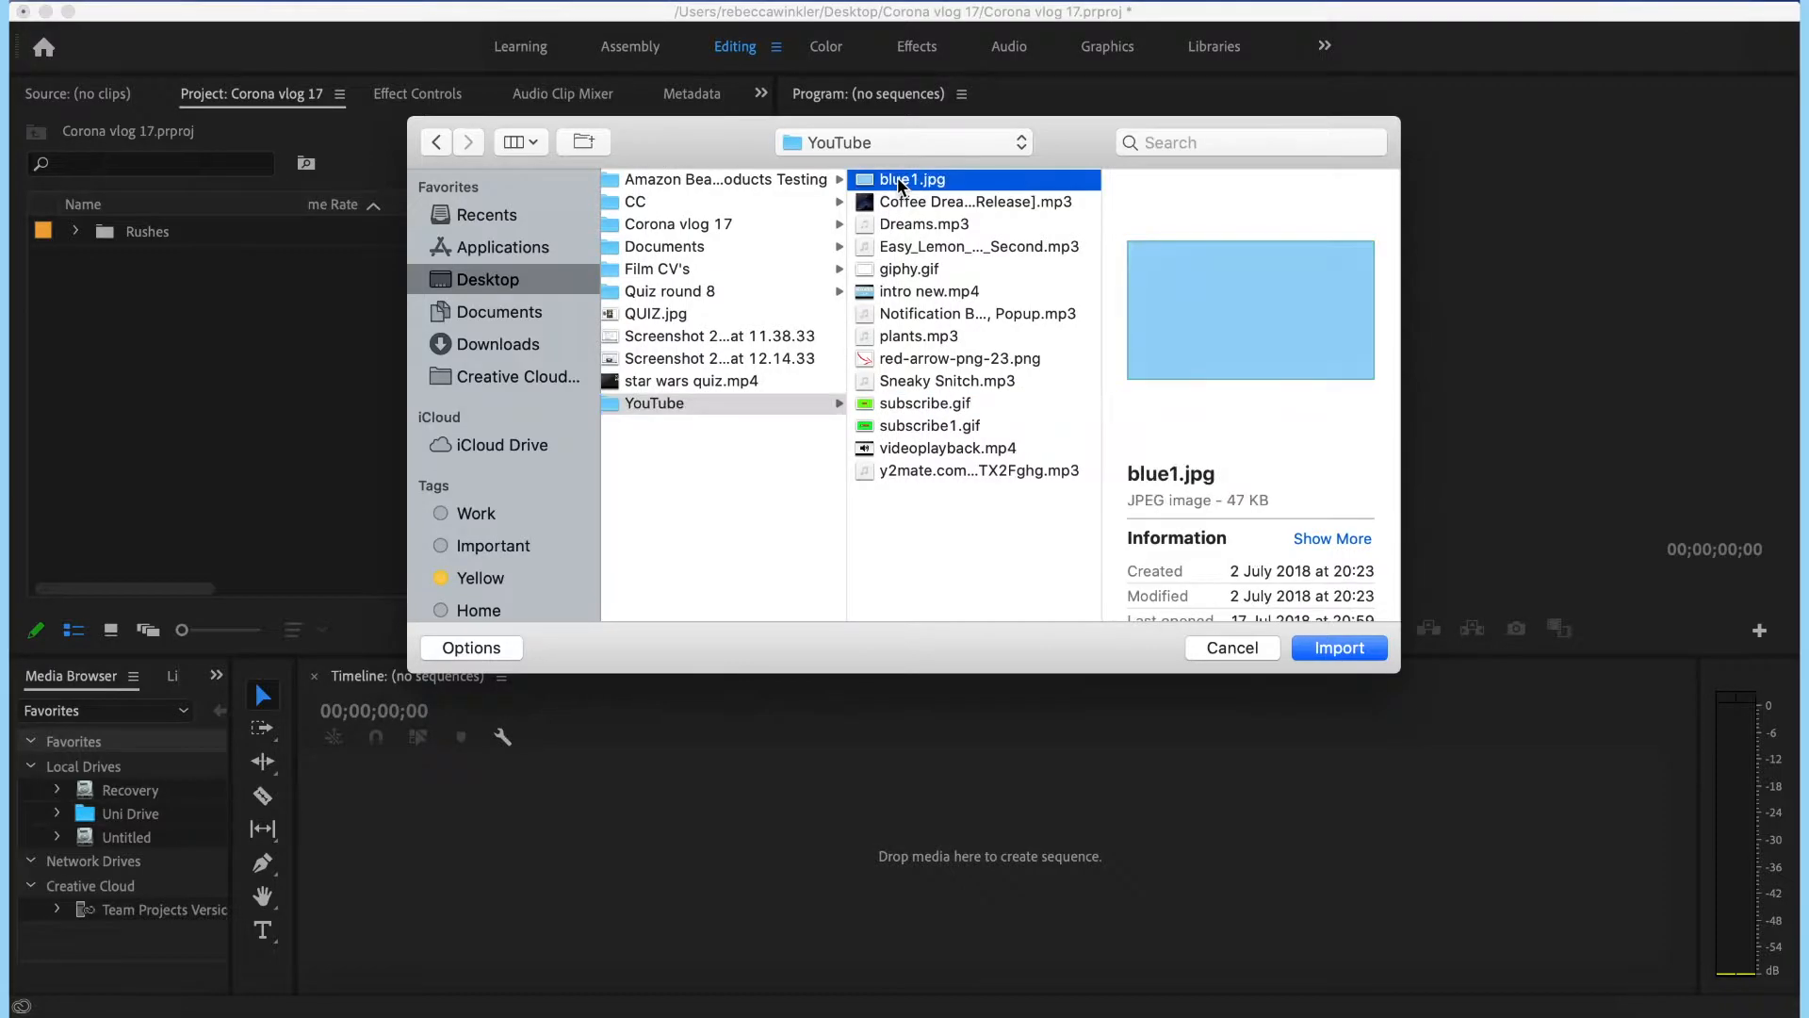
left_click(667, 408)
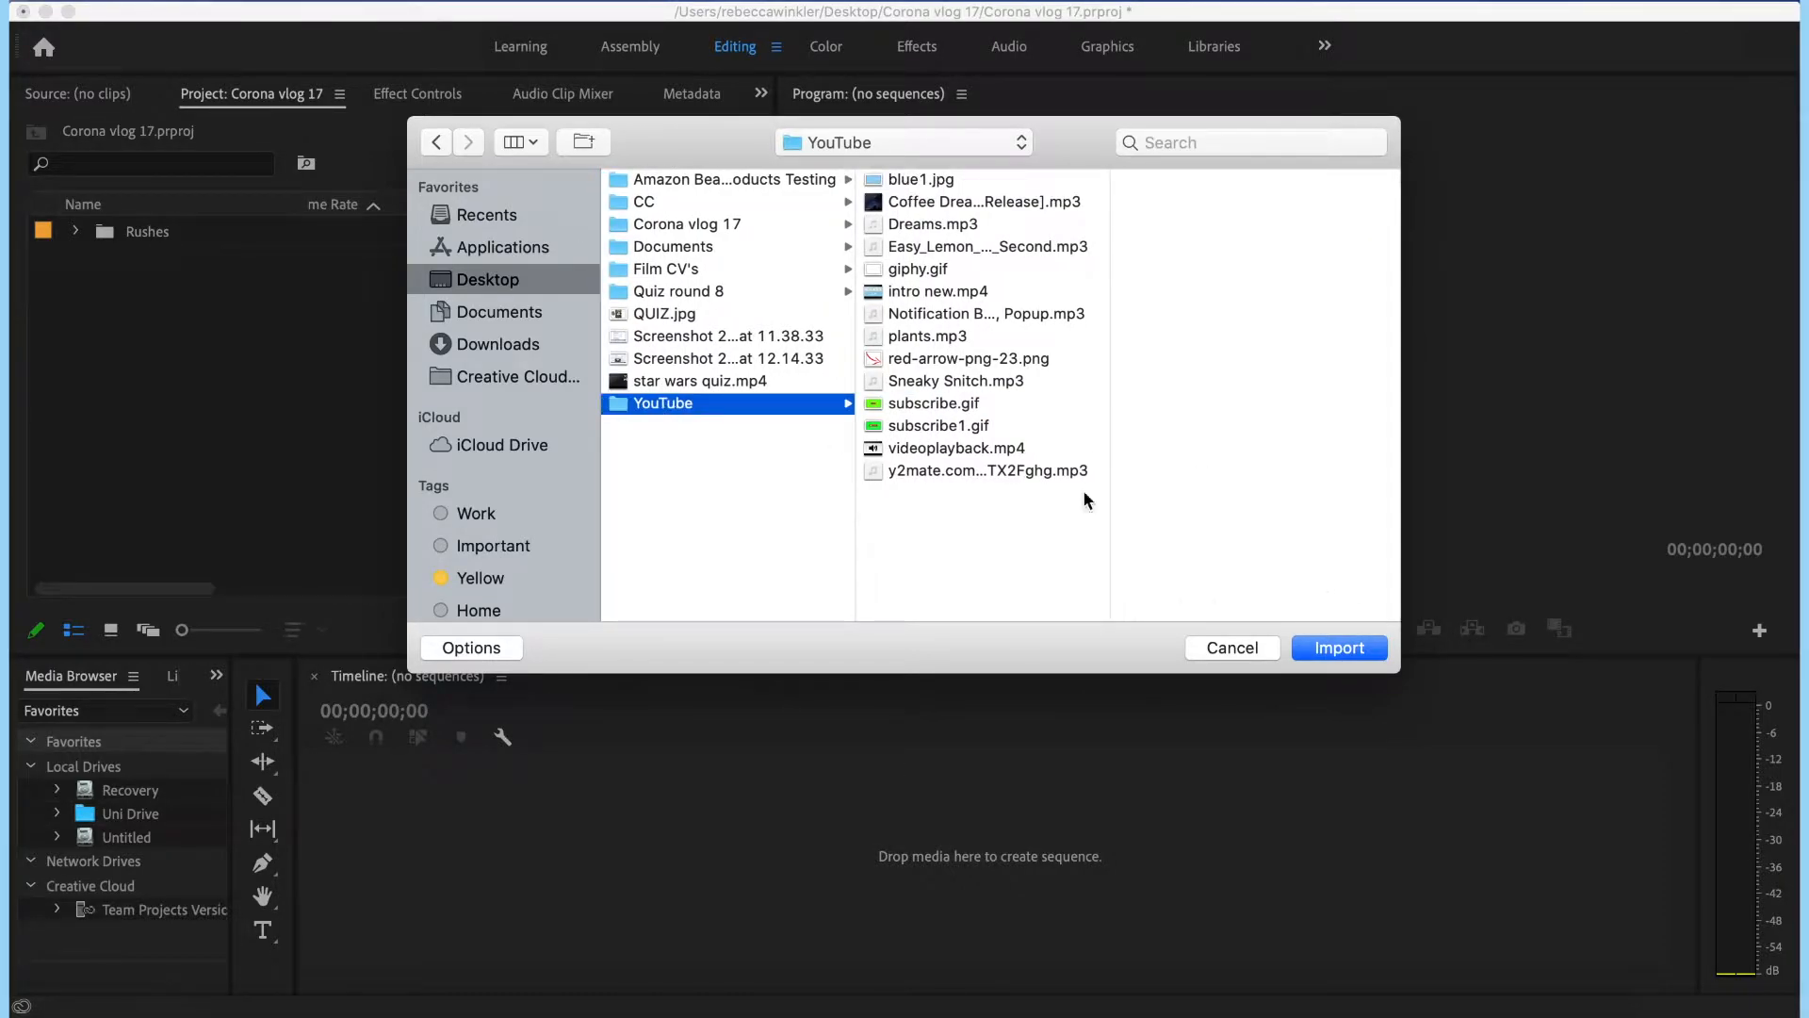
left_click(1342, 653)
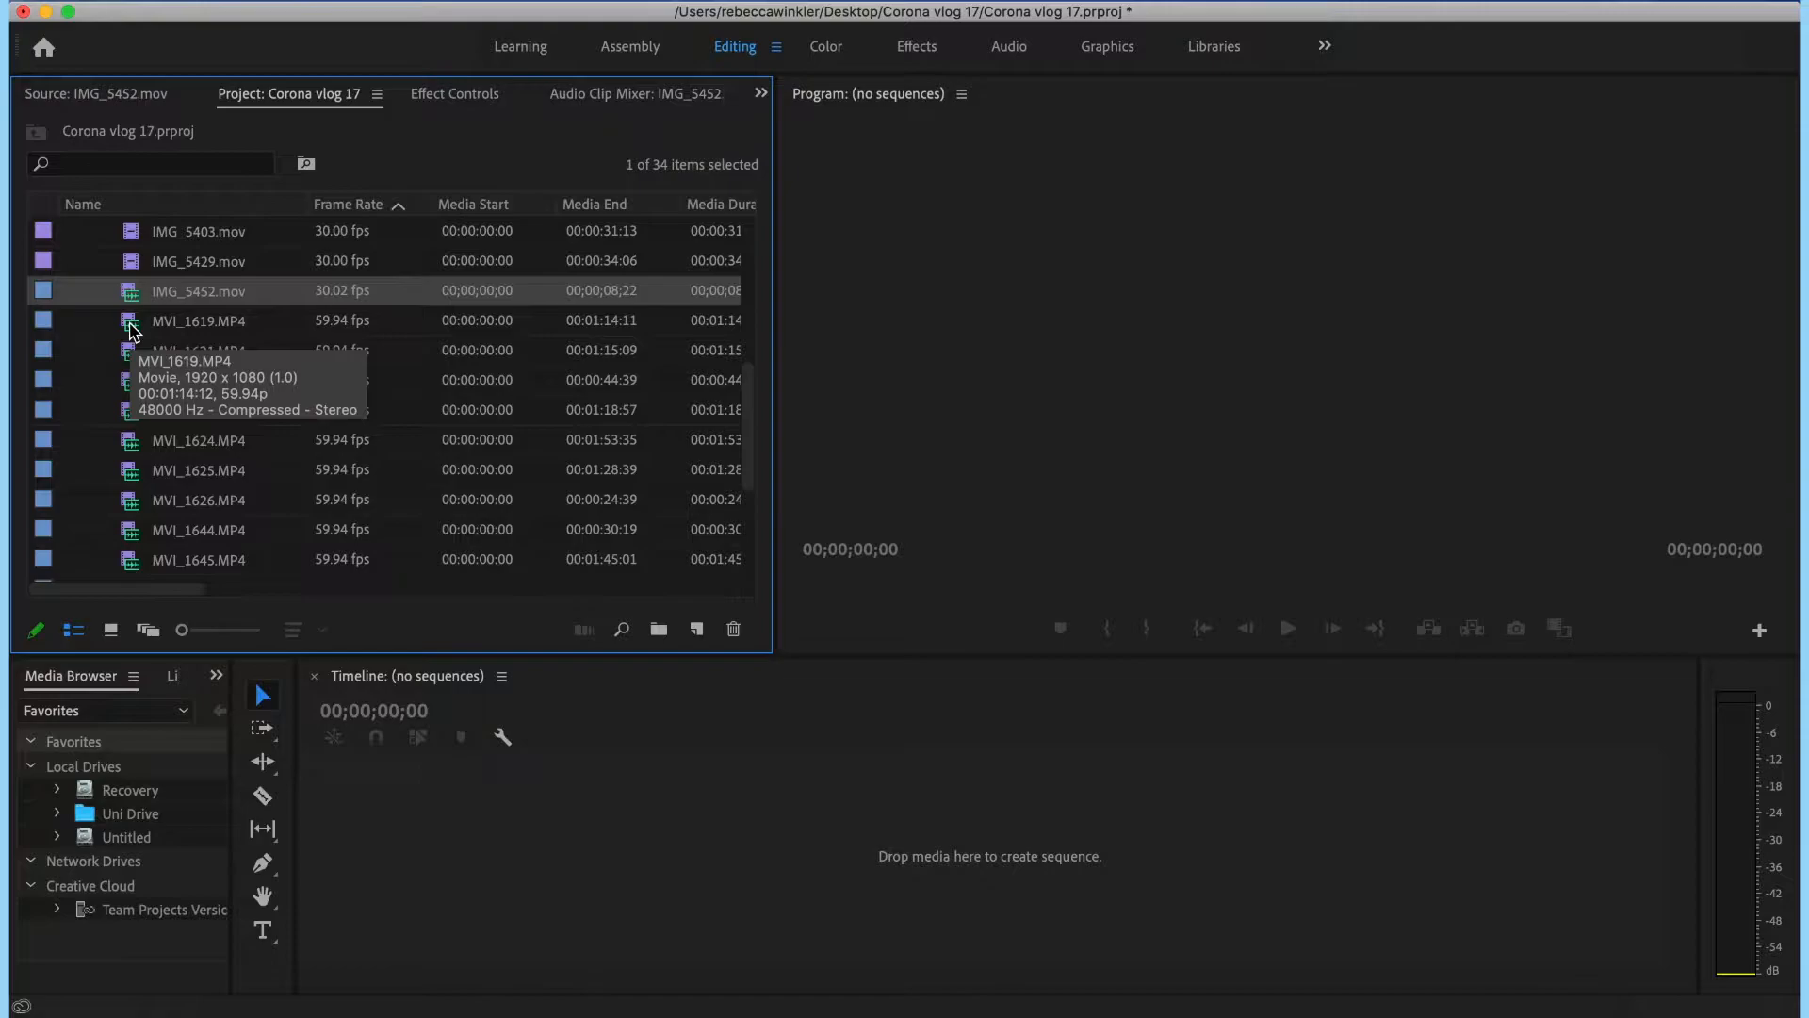
- Create a sequence from the clip MVI_1619.MP4 by placing it in the empty timeline
left_click(133, 330)
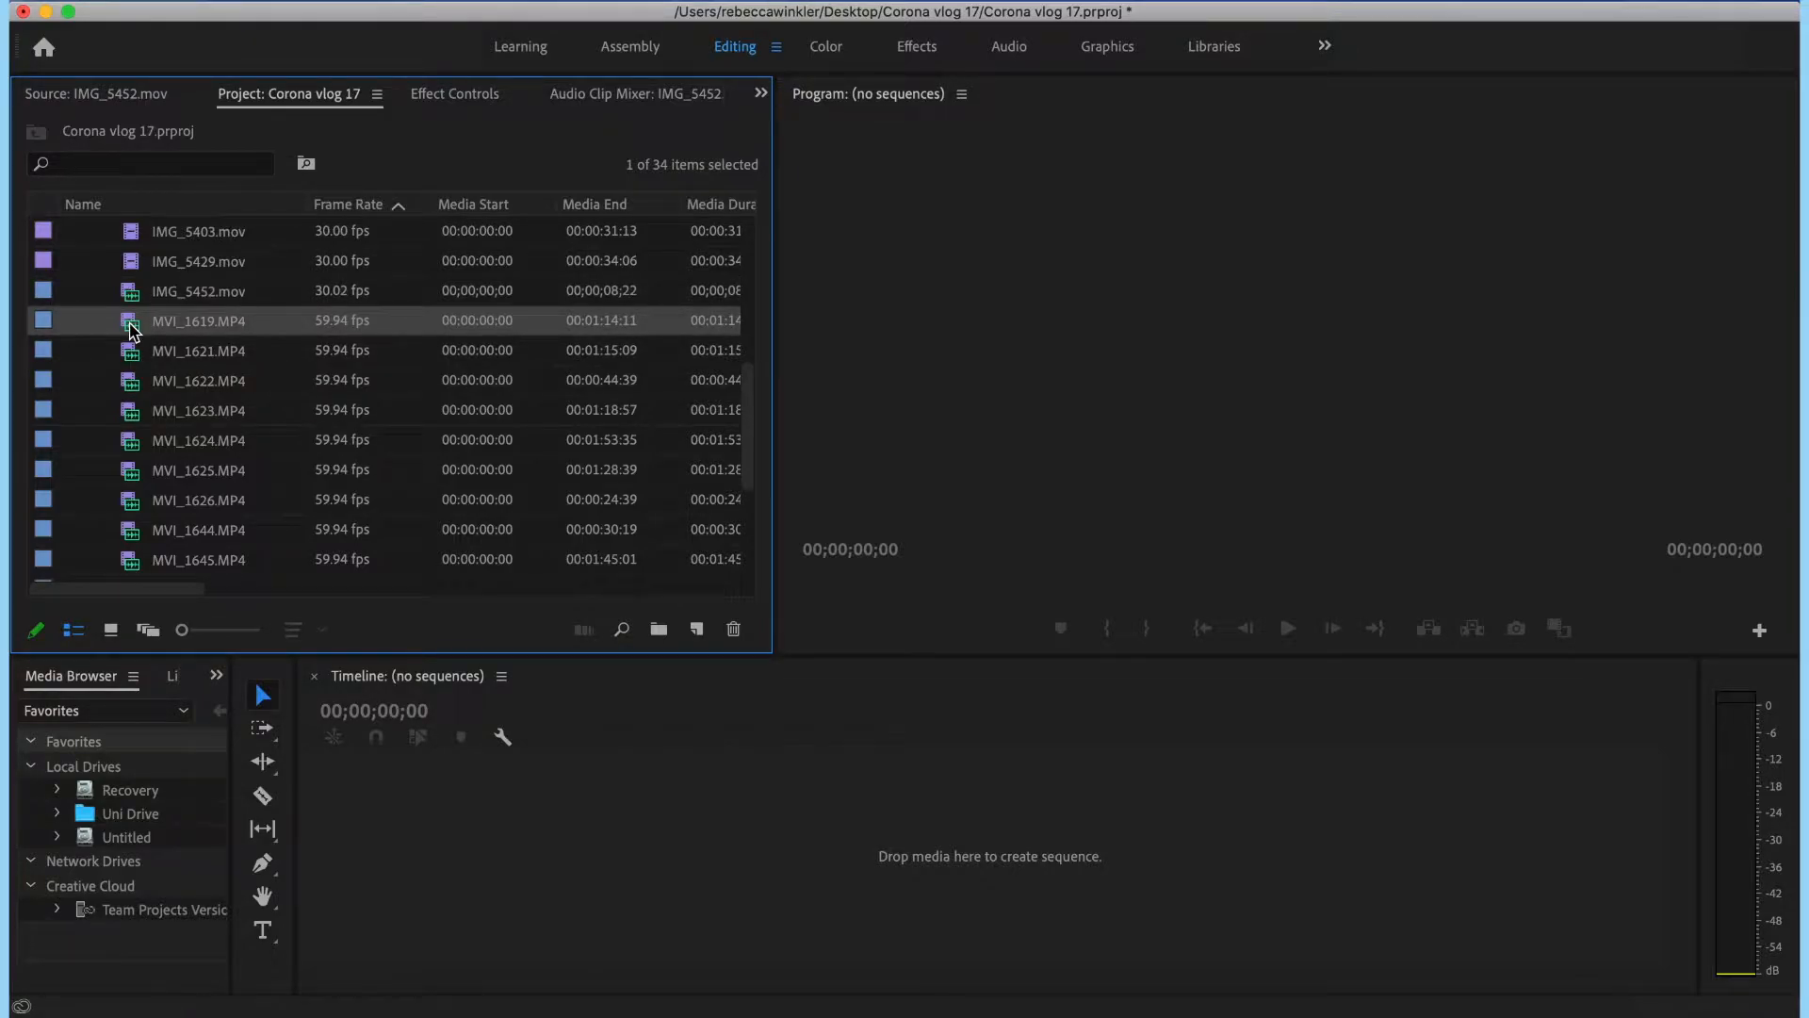
left_click_drag(133, 330, 344, 826)
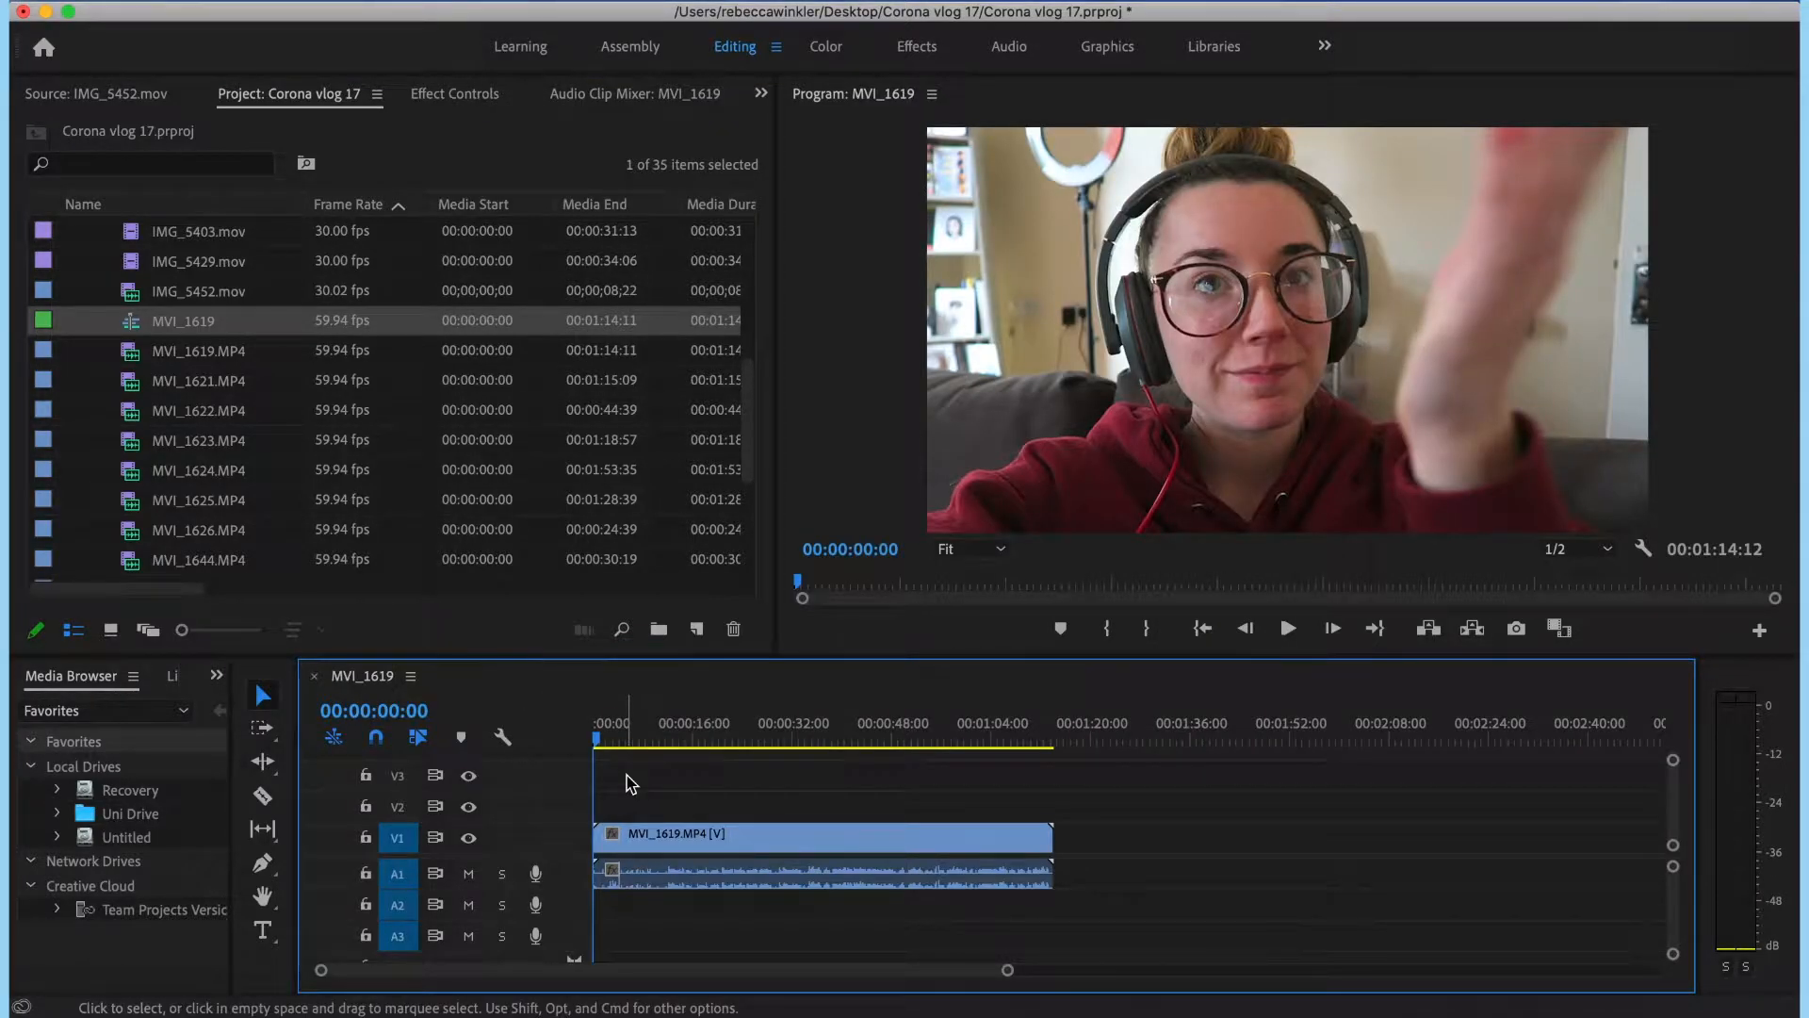
- Play the opening of the sequence, replay it from an earlier point, and pause at about 23 seconds
key("space")
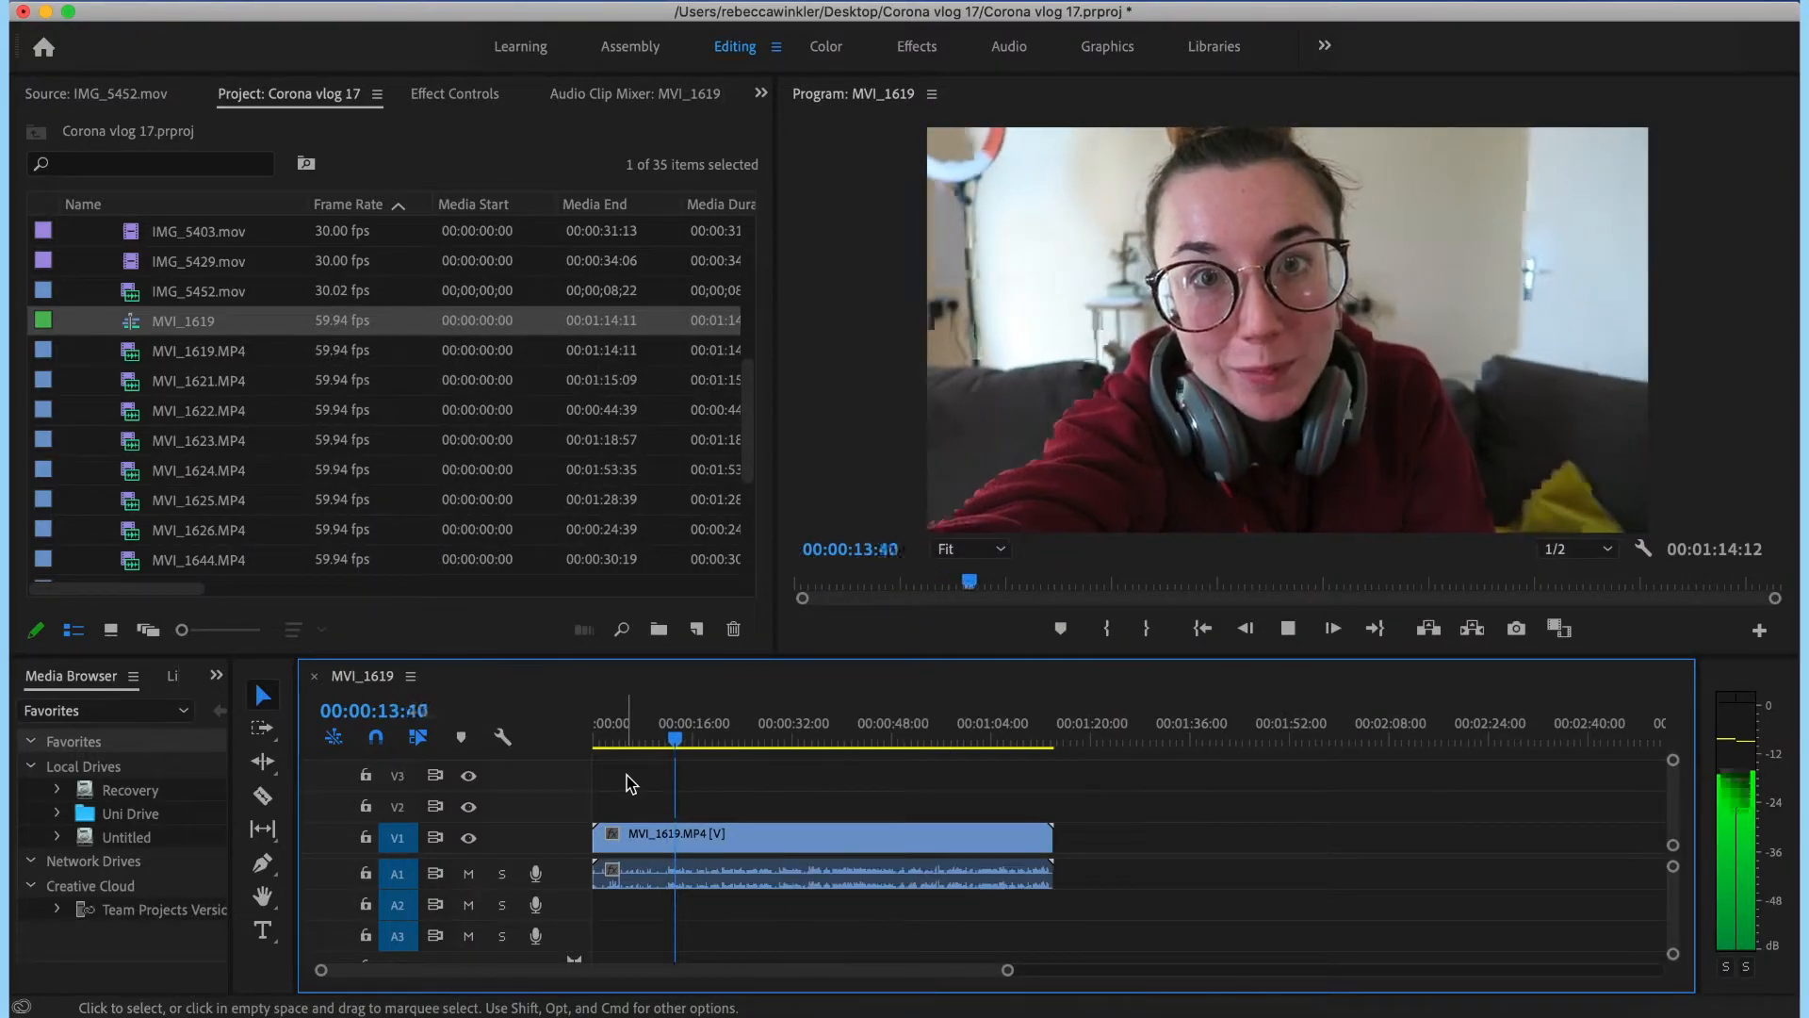
key("XF86AudioLowerVolume")
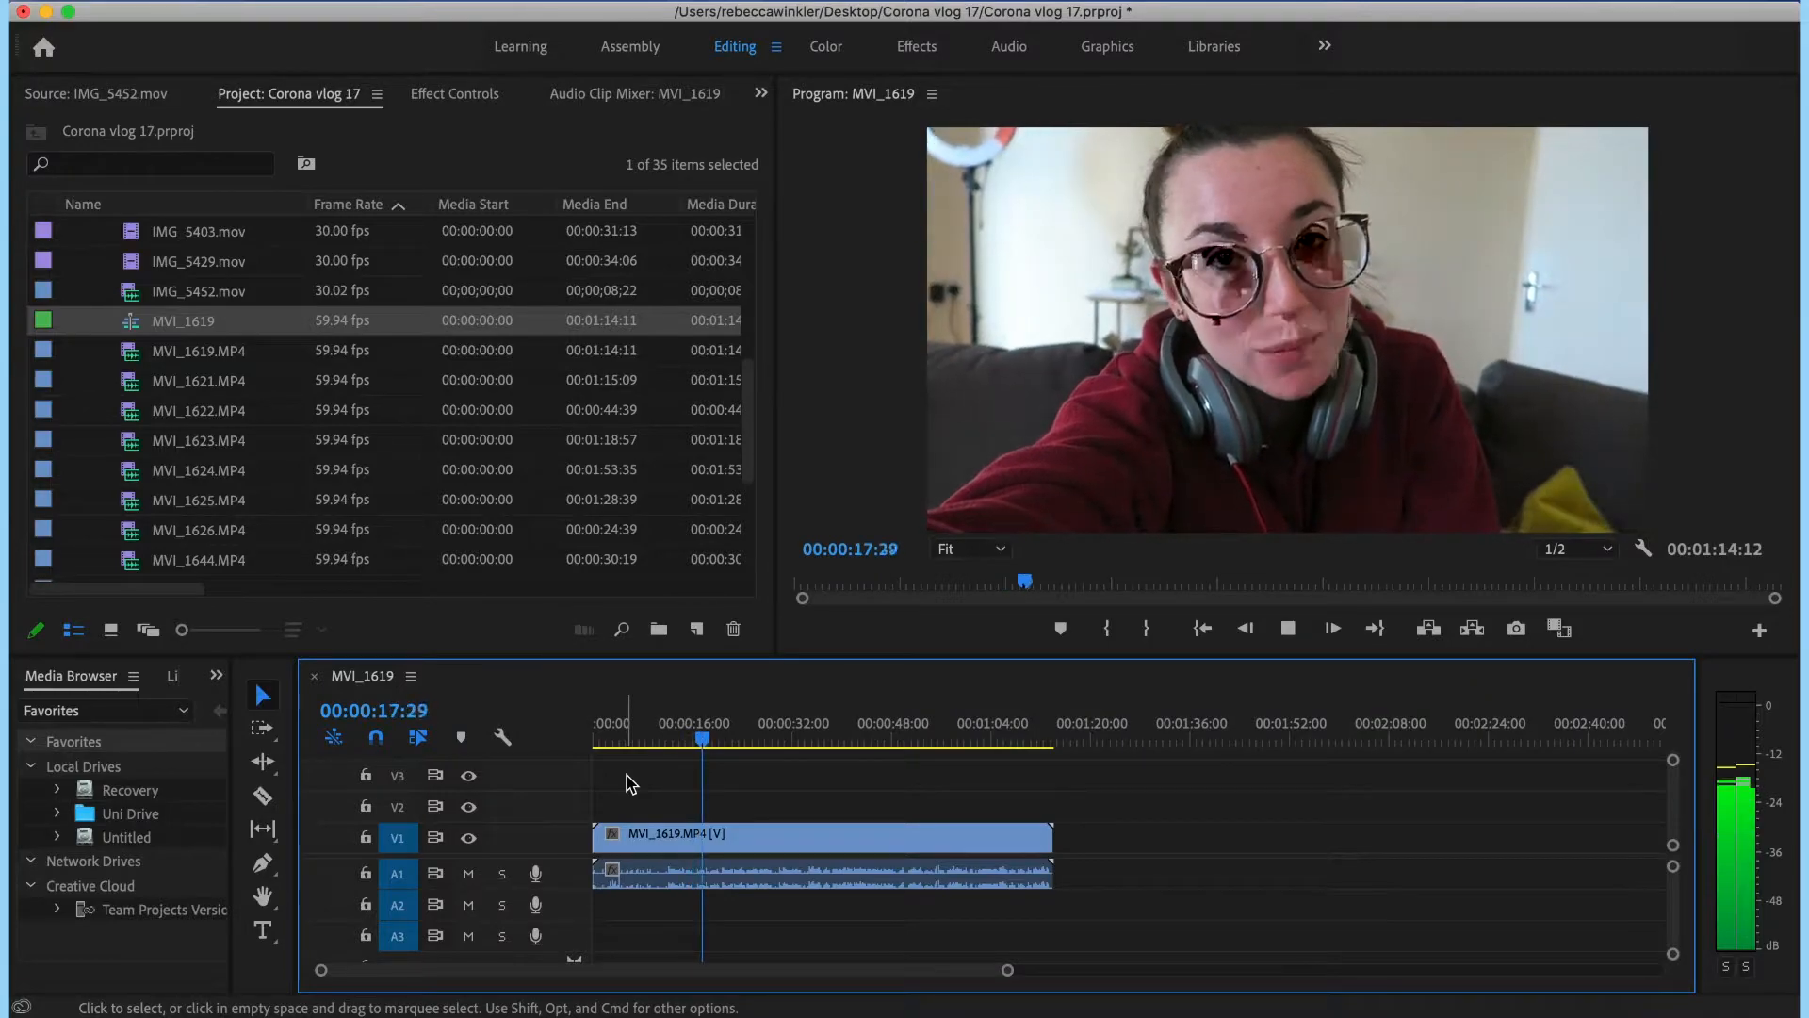
key("space")
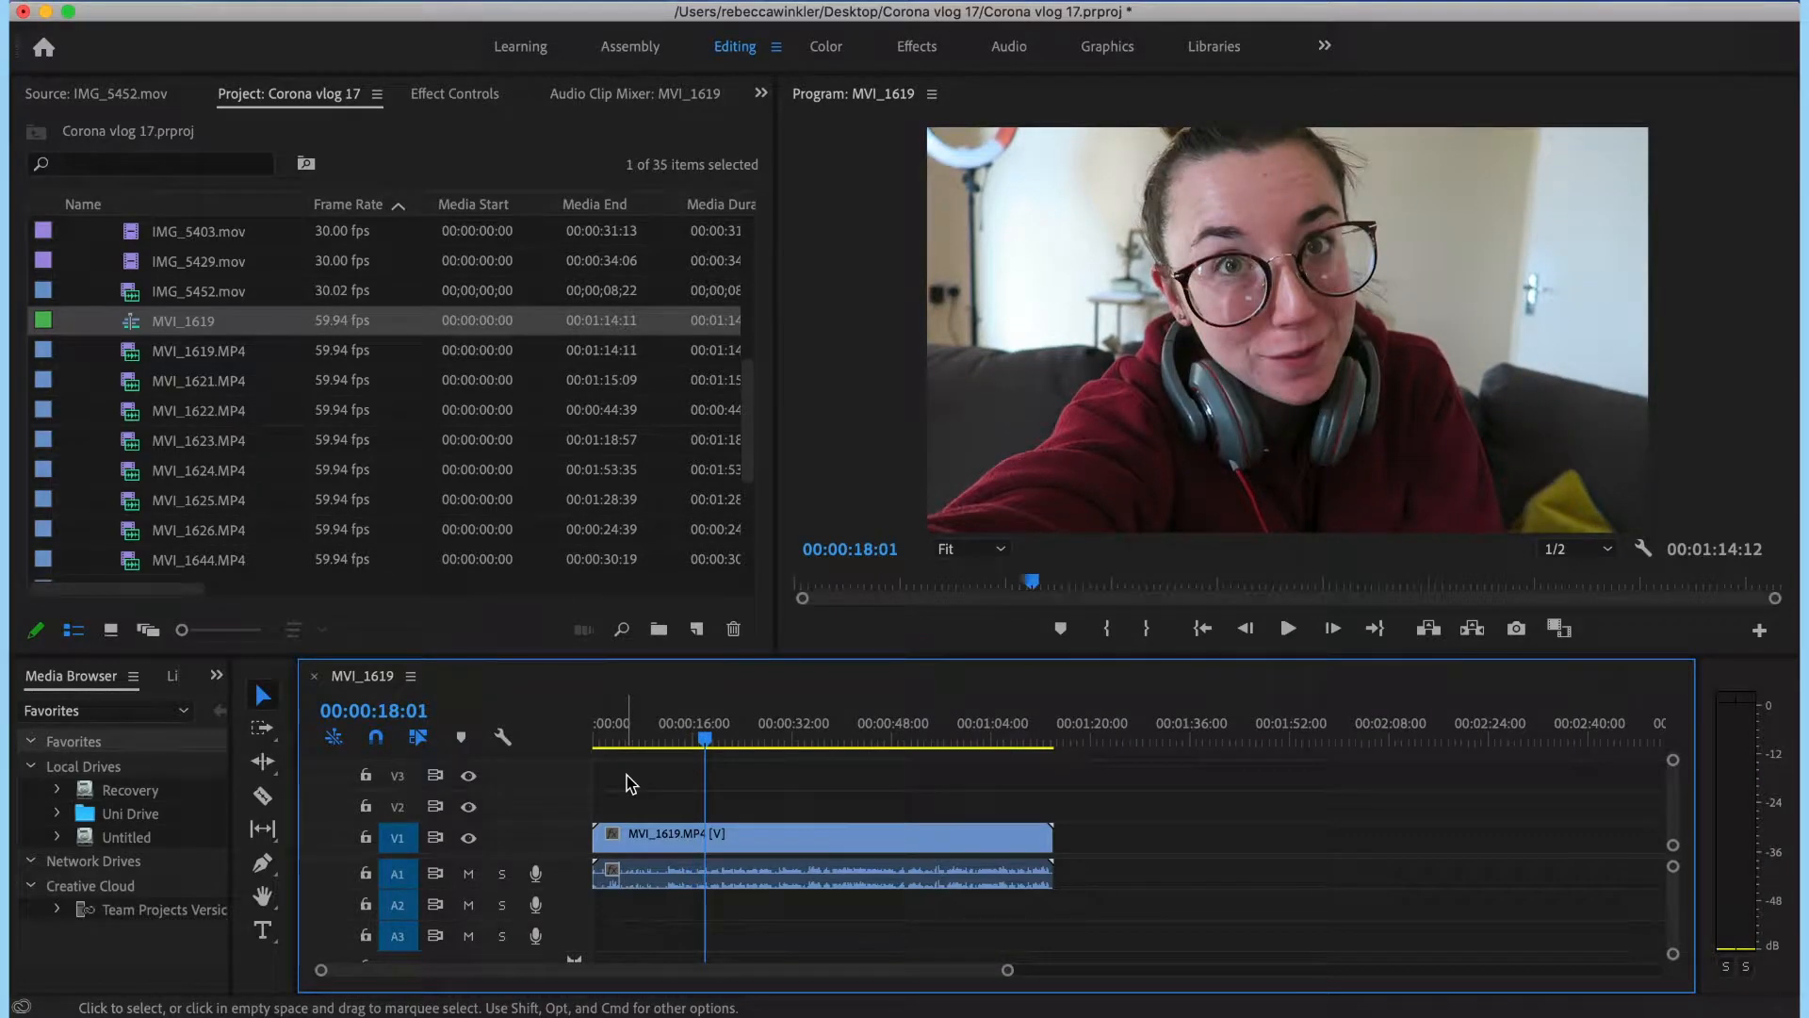
mouse_move(659, 740)
left_mouse_down()
mouse_move(627, 740)
mouse_move(867, 740)
mouse_move(608, 740)
mouse_move(657, 739)
left_mouse_up()
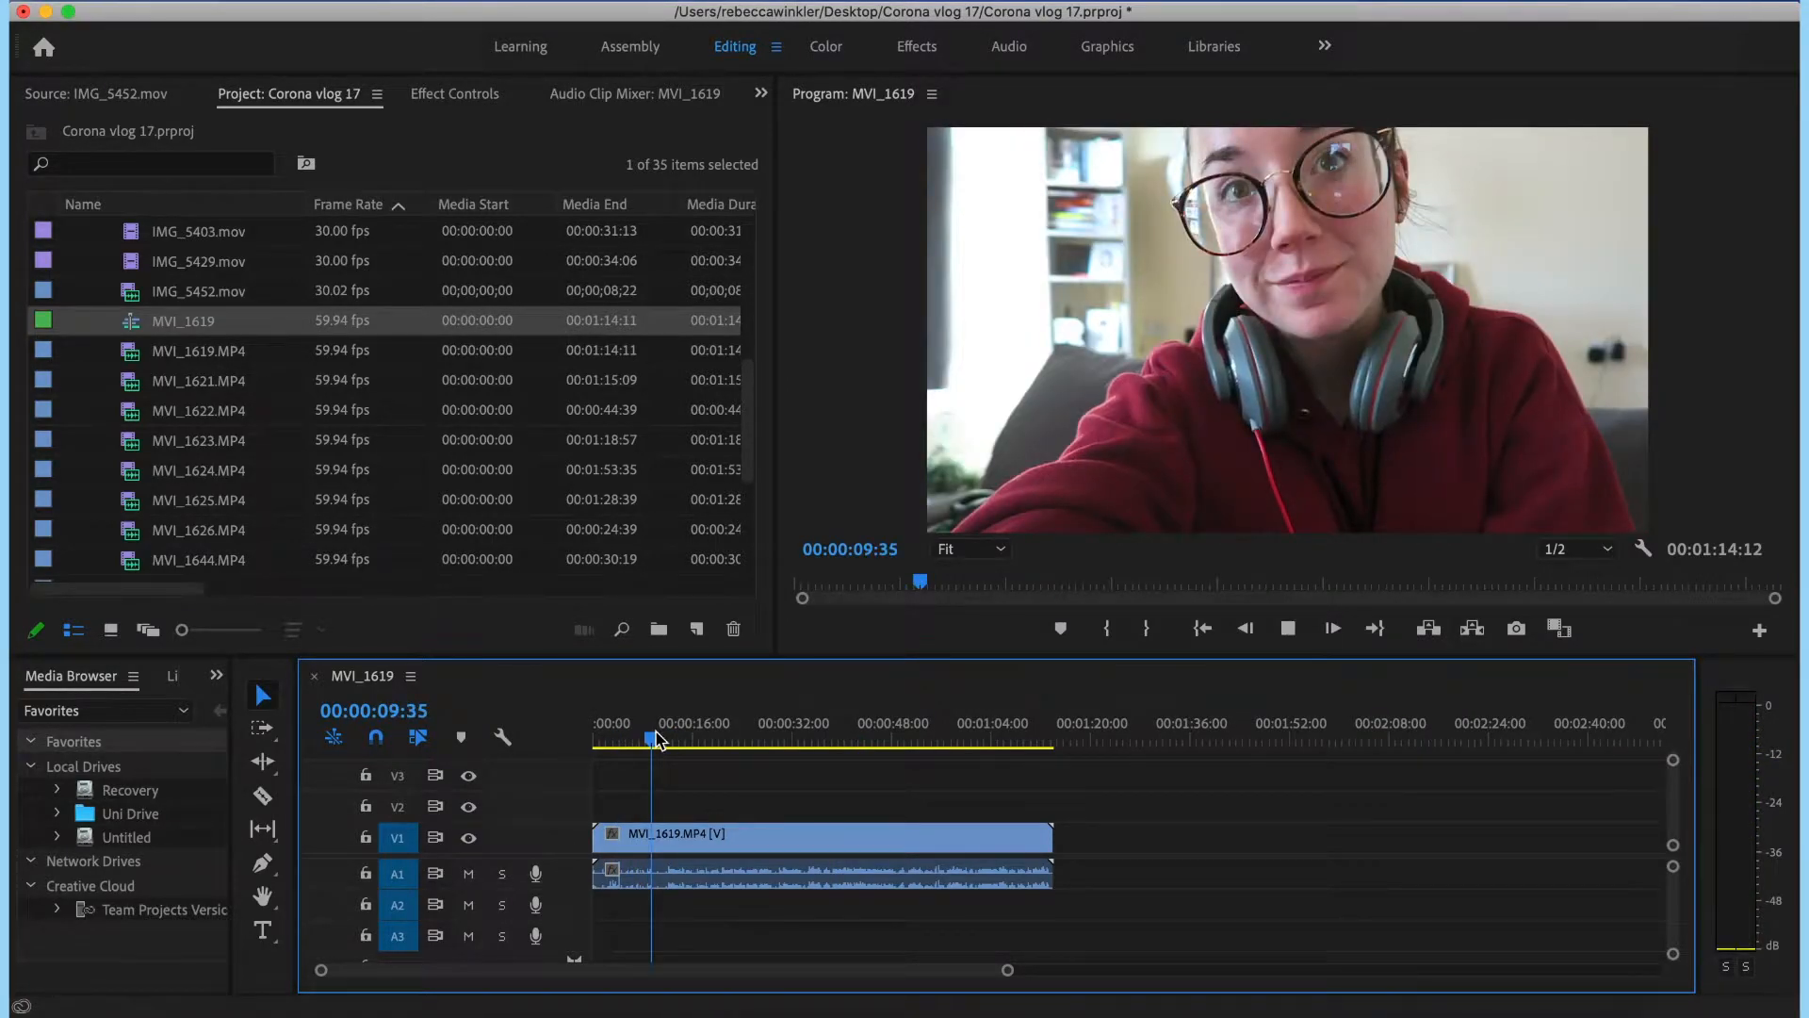
key("space")
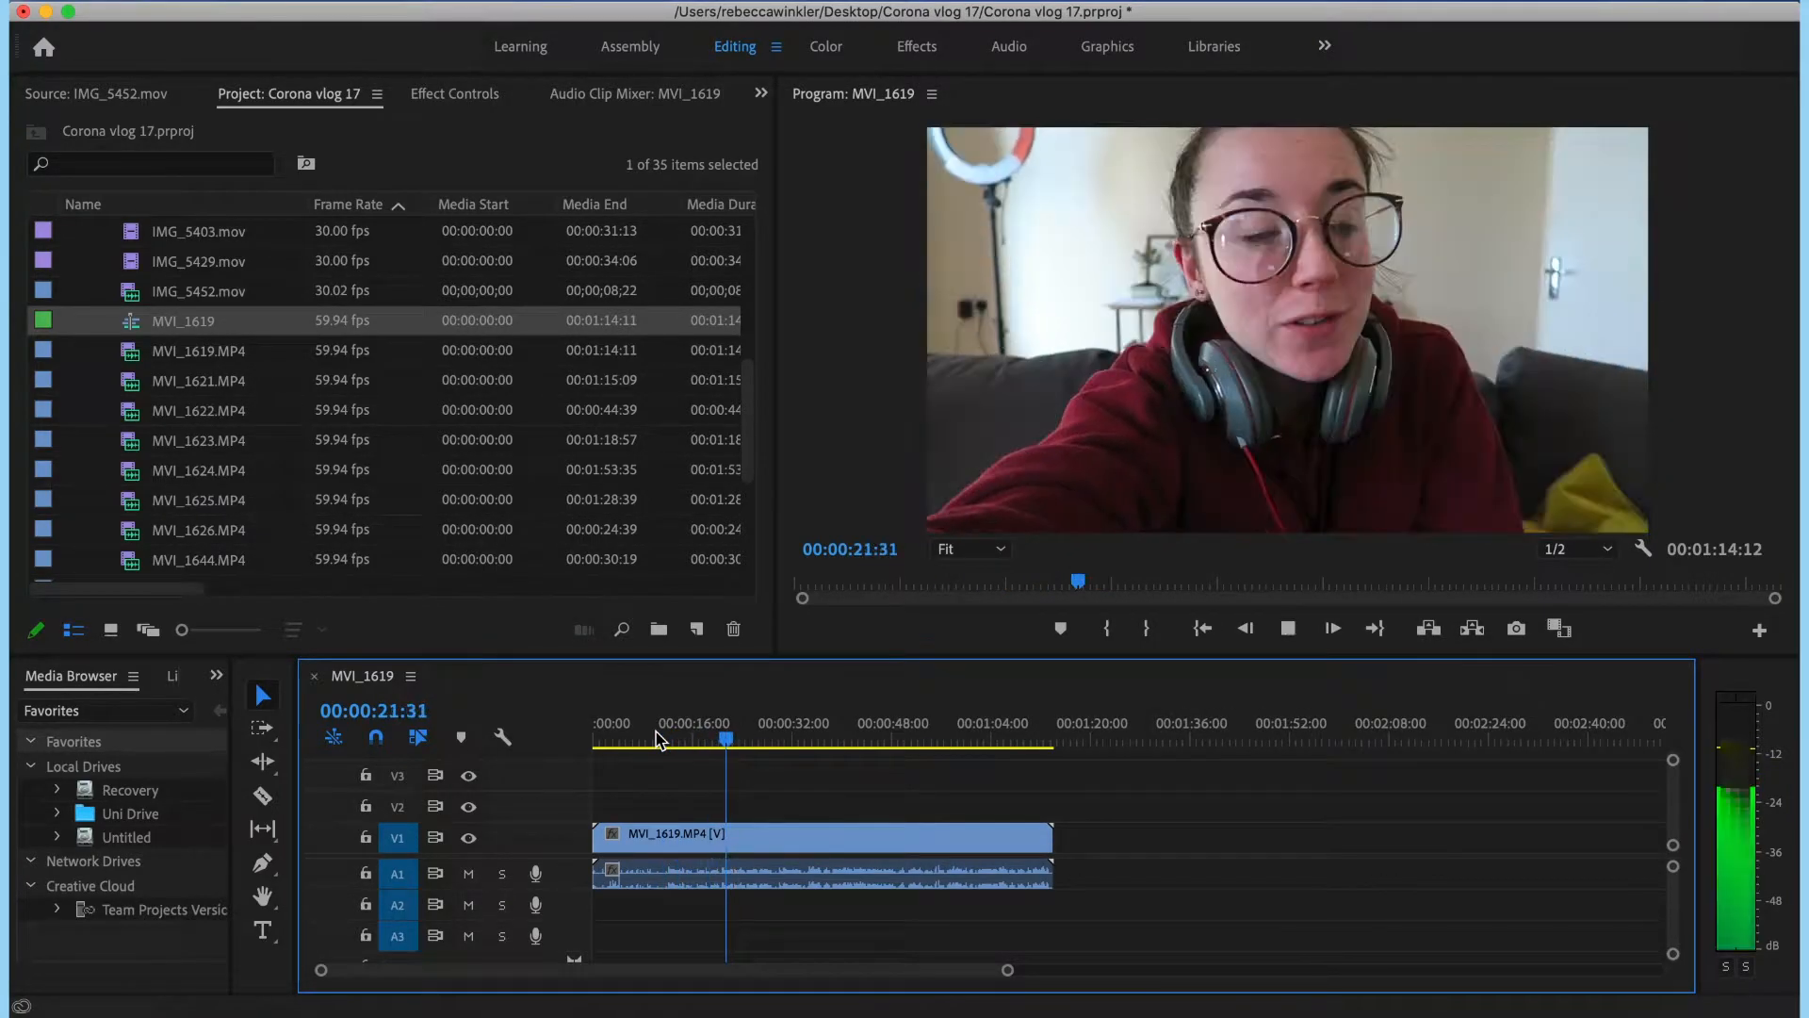
key("space")
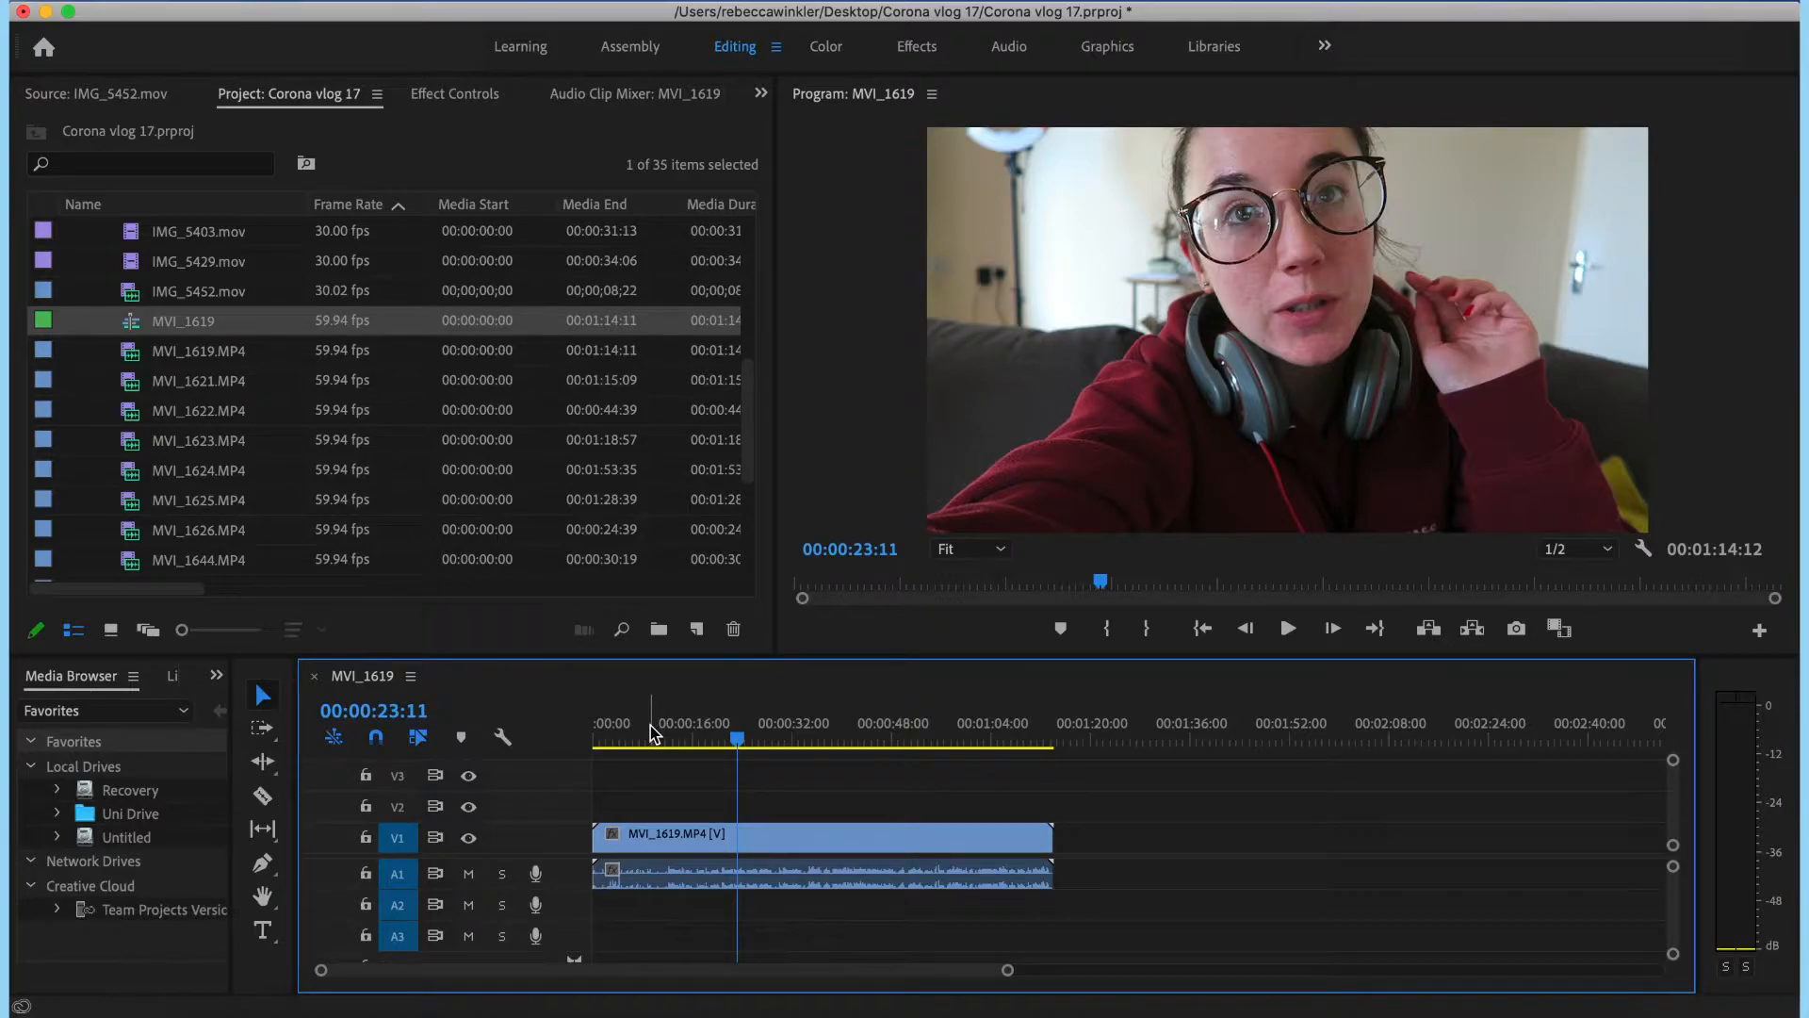
- Split the MVI_1619.MP4 clip in the timeline at 00:00:12:11
left_click_drag(654, 732, 670, 740)
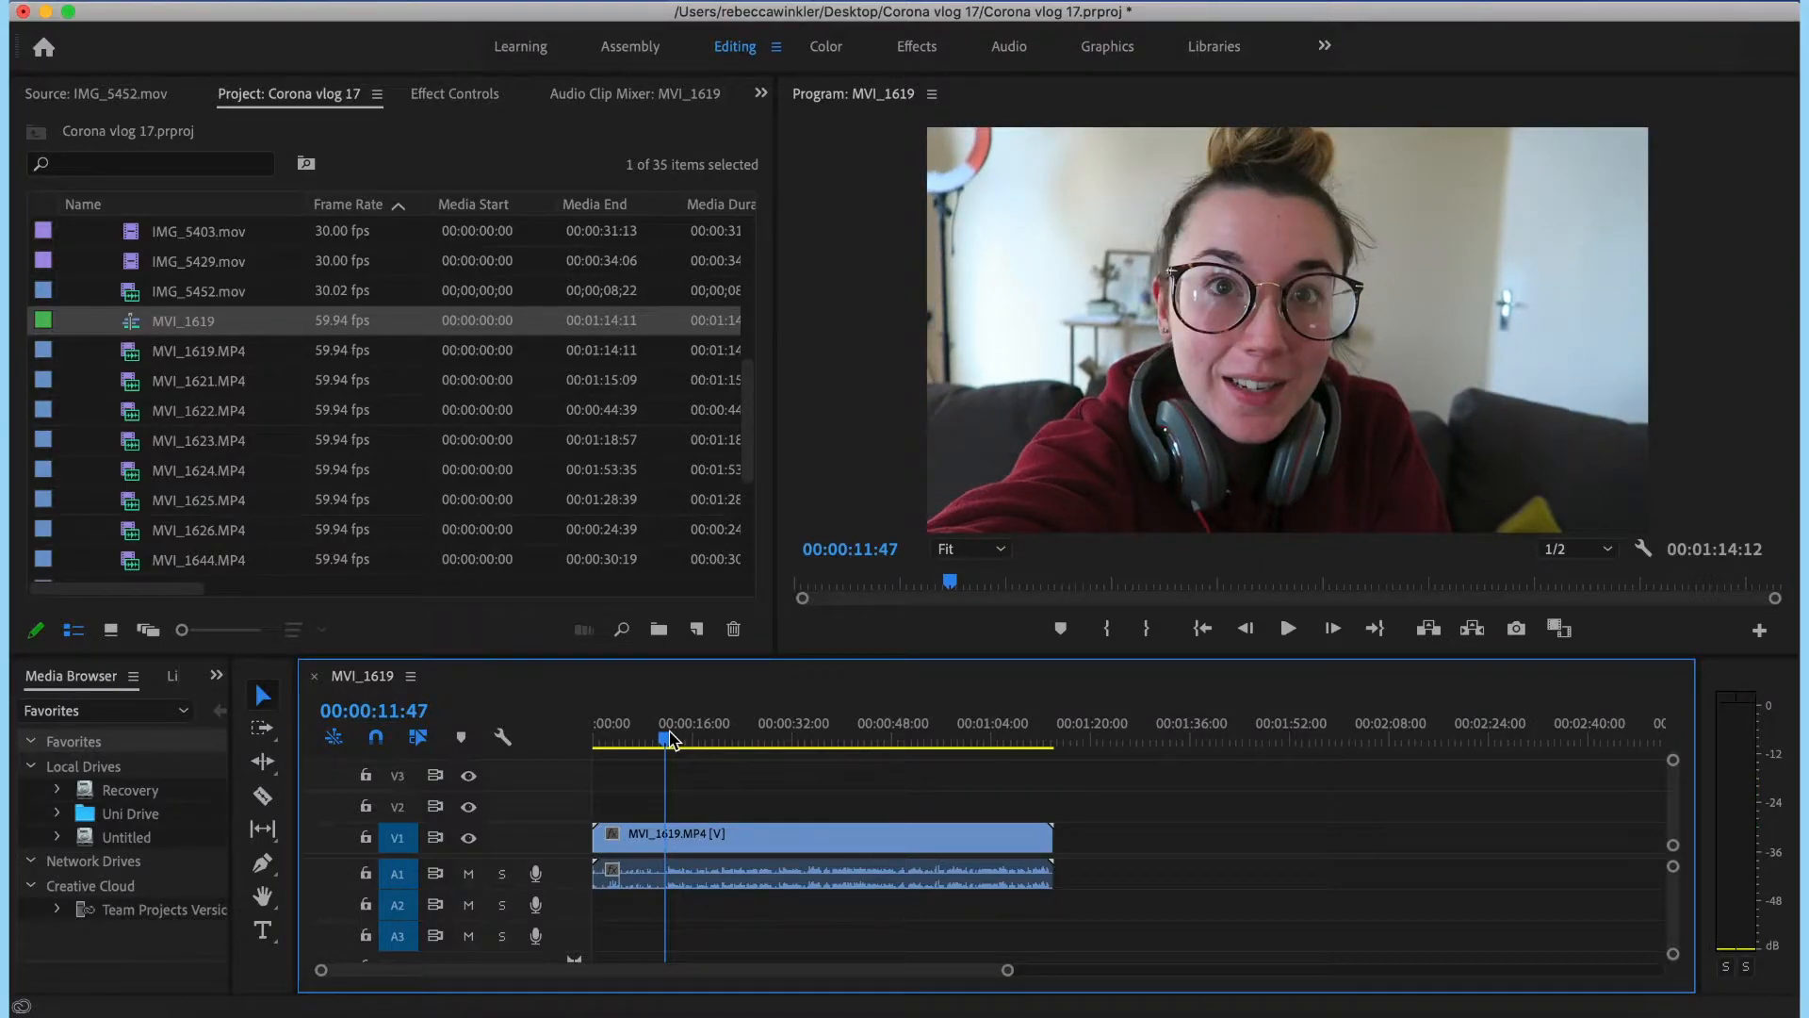
key("equal")
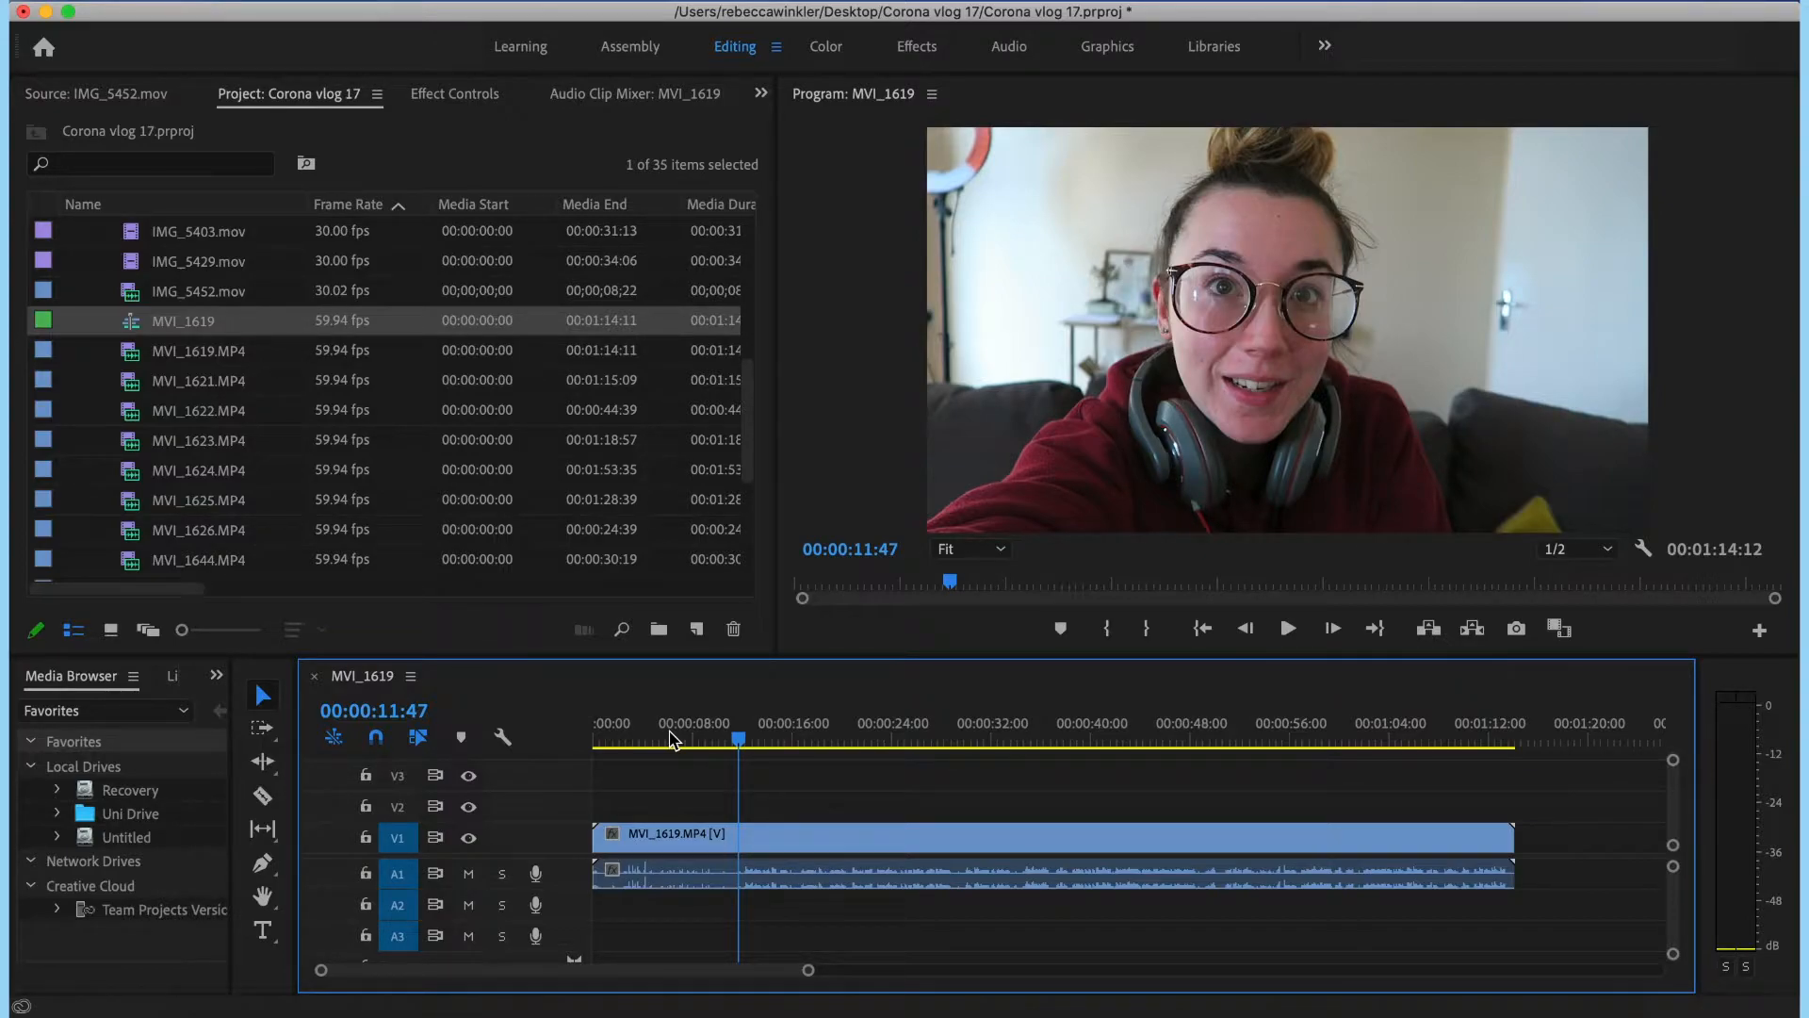
key("equal")
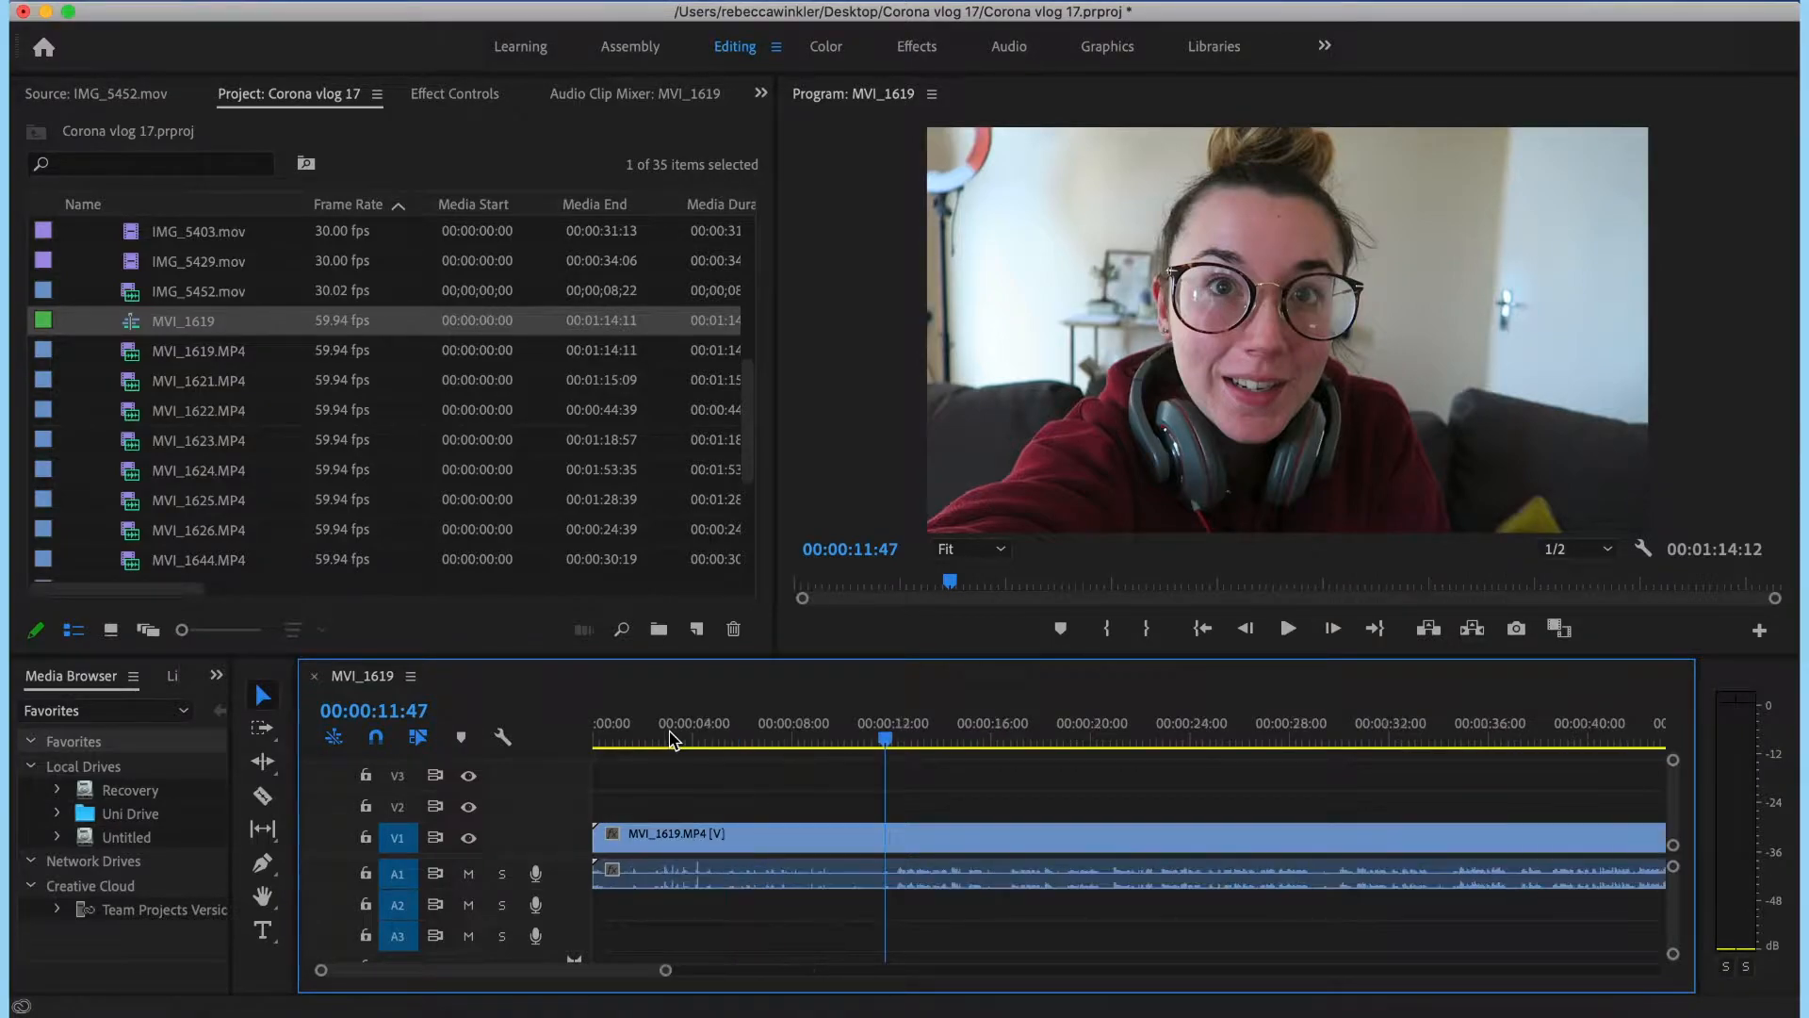
key("minus")
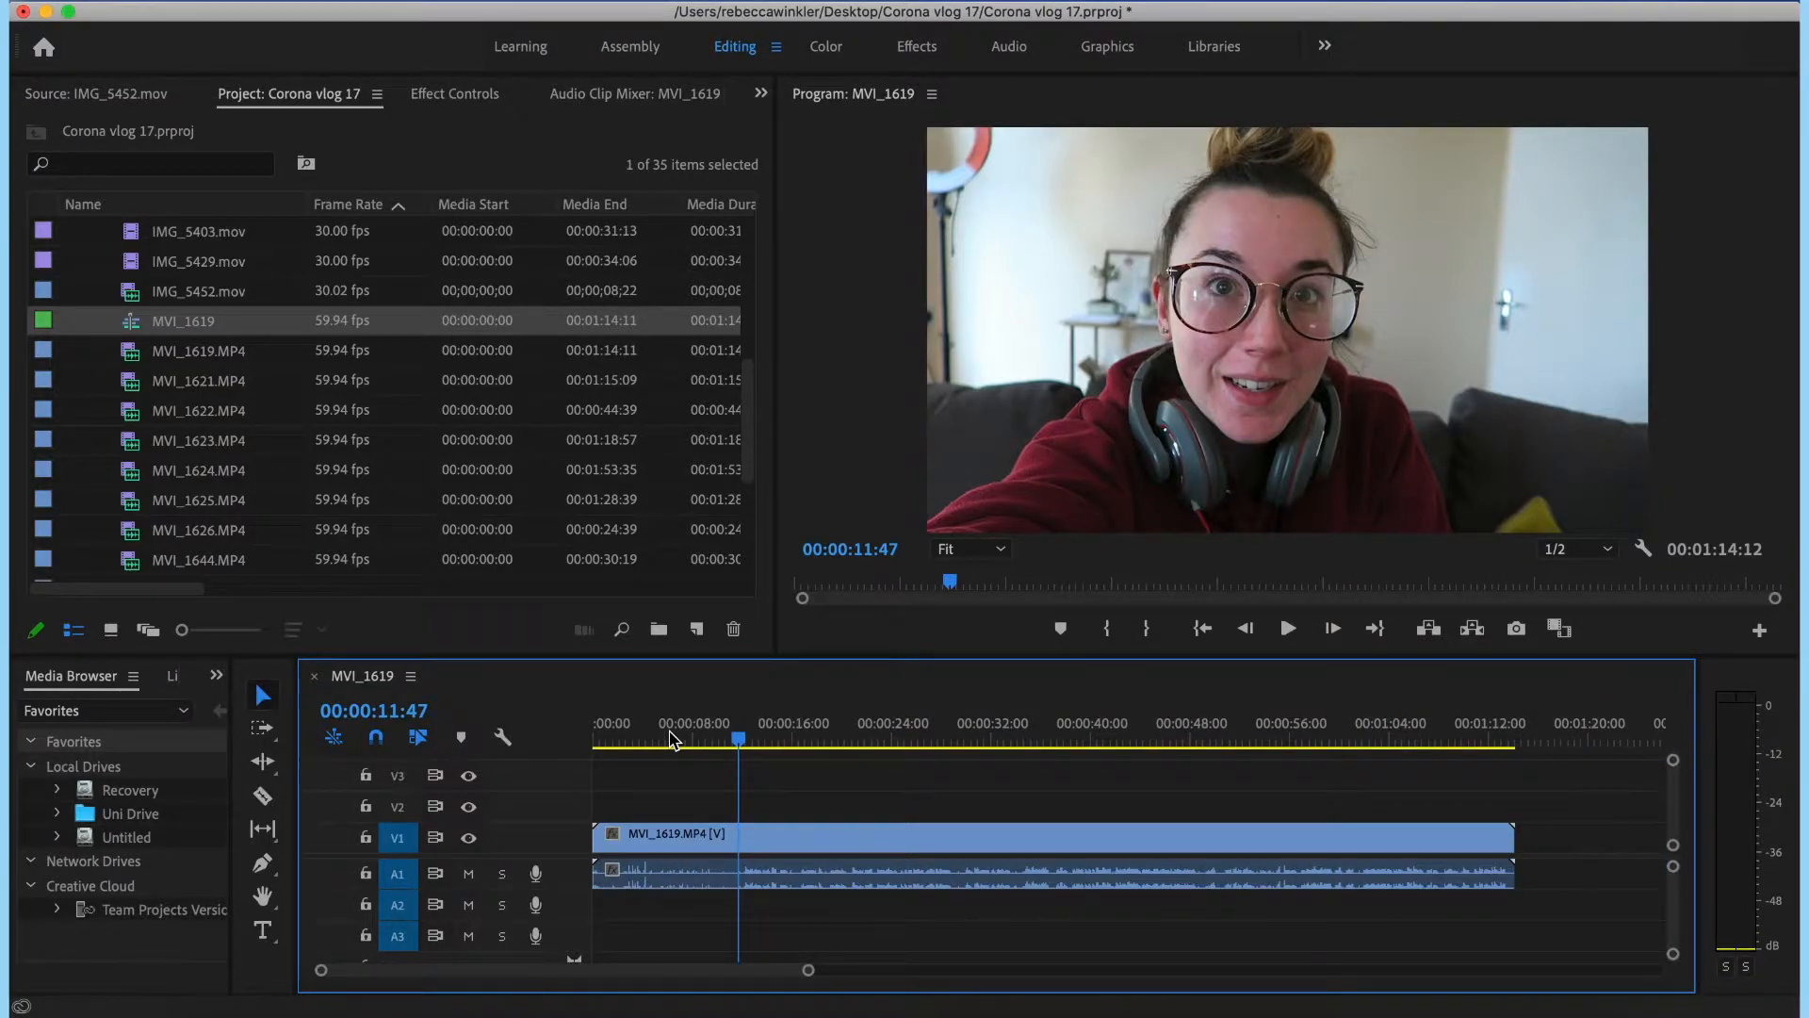
key("equal")
left_click_drag(888, 748, 898, 751)
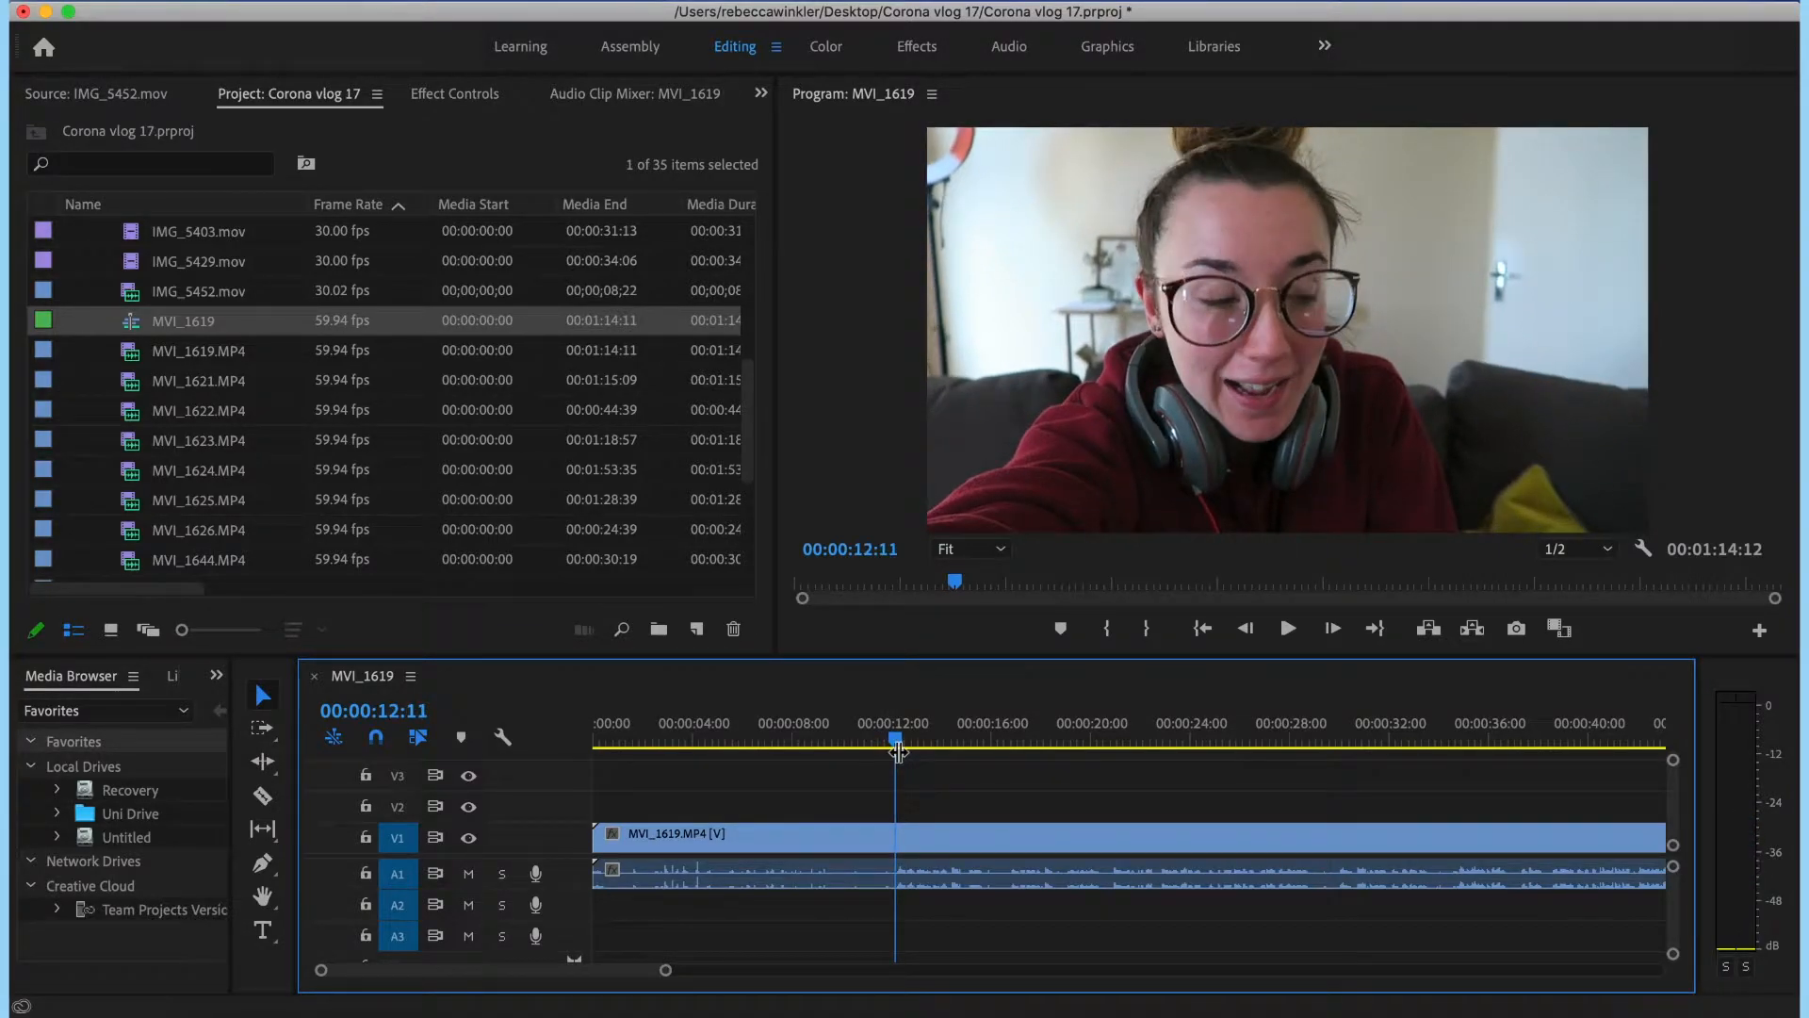
key("c")
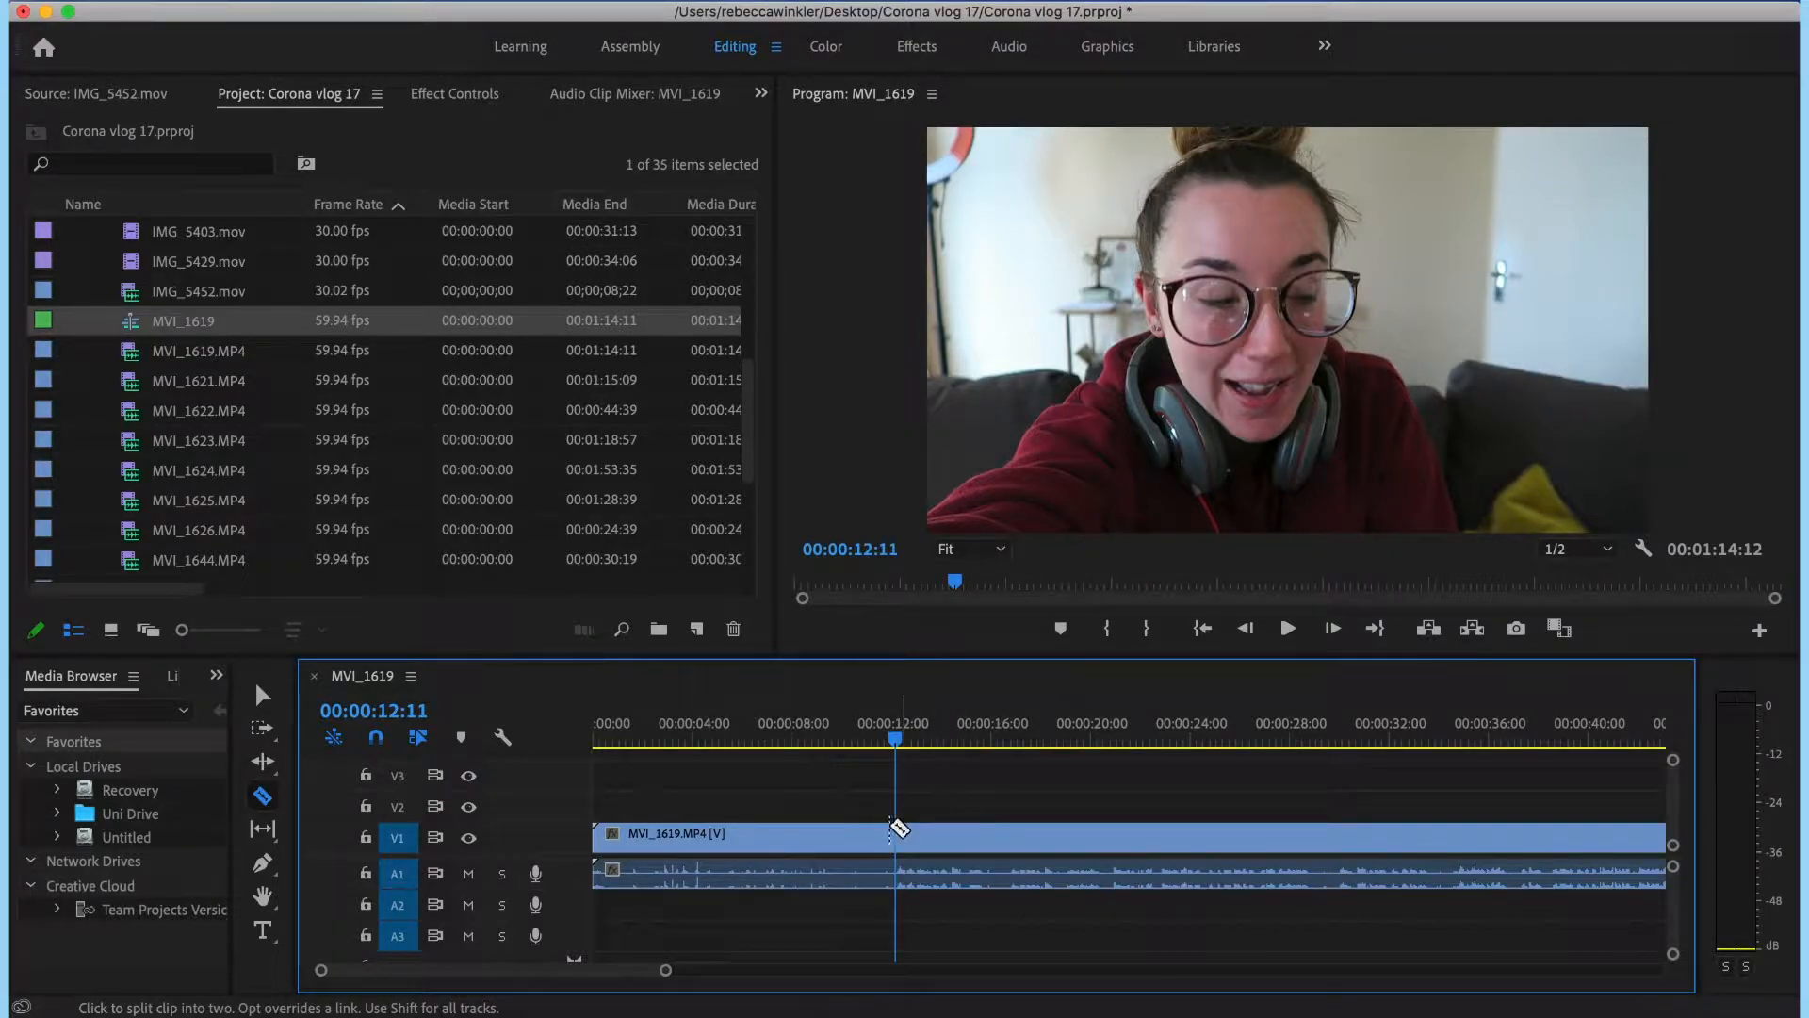
left_click(898, 835)
key("v")
- Delete the part of the clip before the cut and close the gap it leaves at the sequence start
left_click_drag(969, 838, 1002, 839)
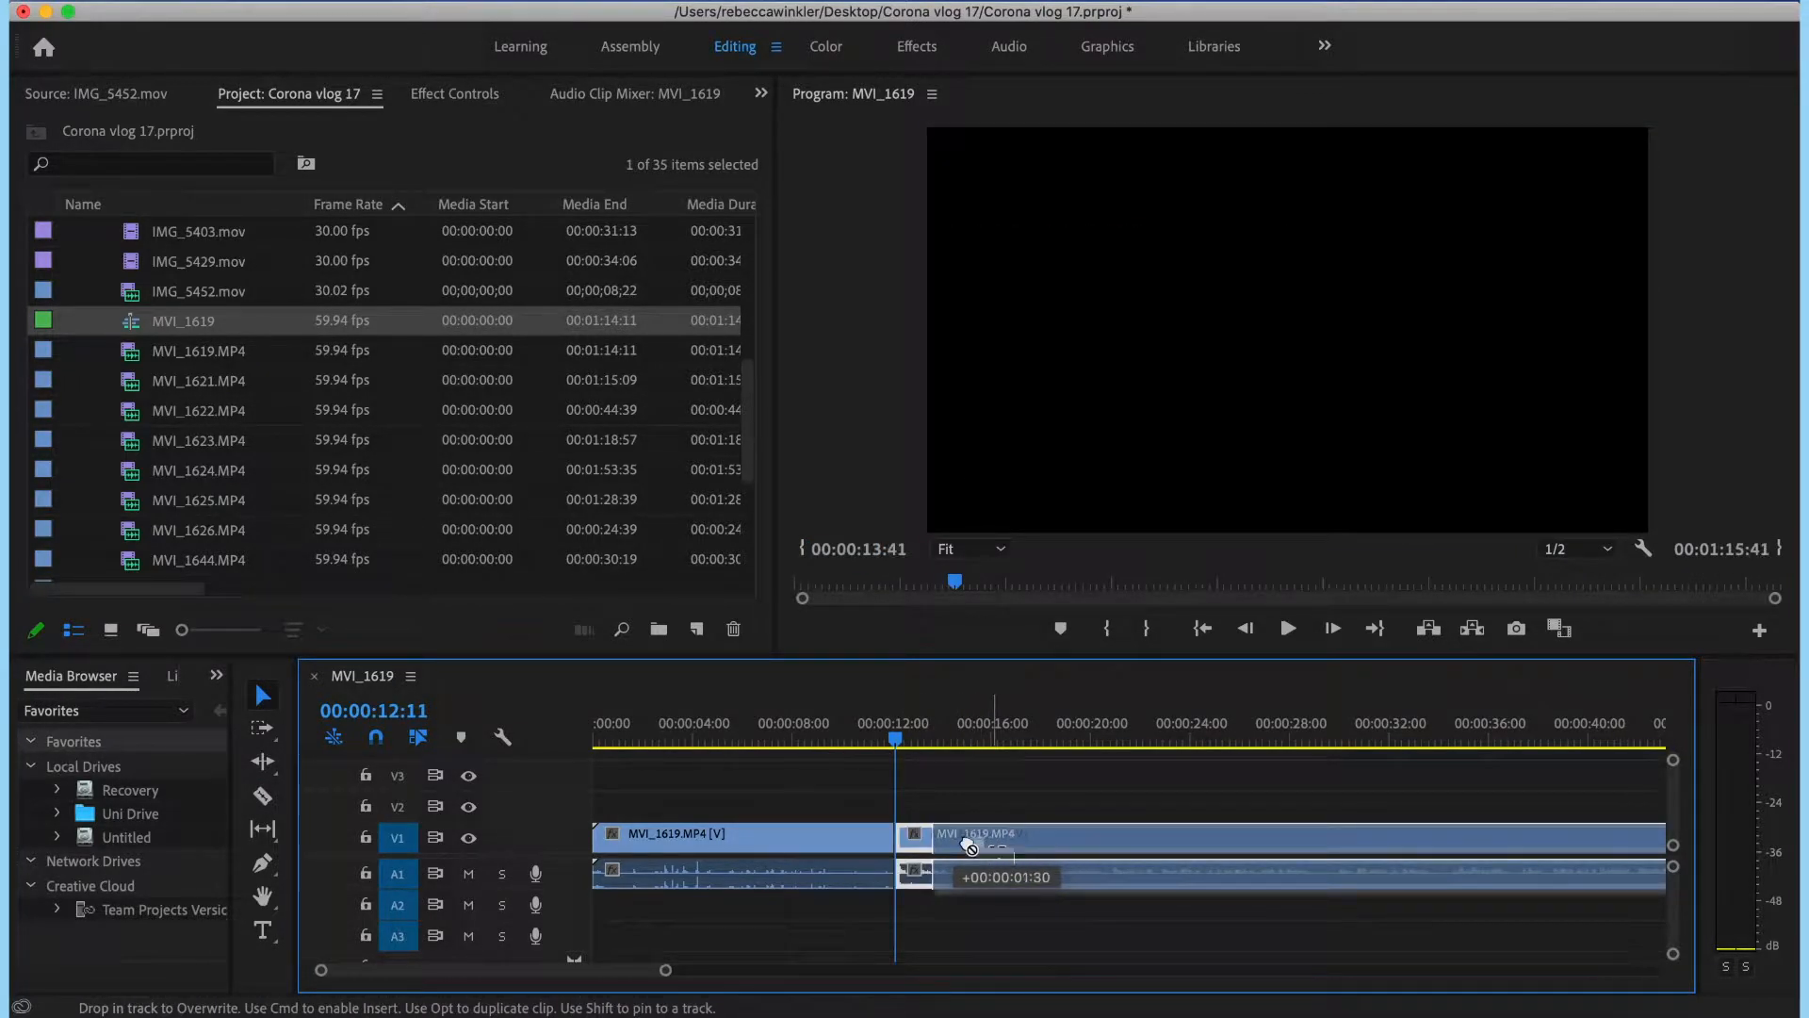
left_click_drag(969, 844, 964, 842)
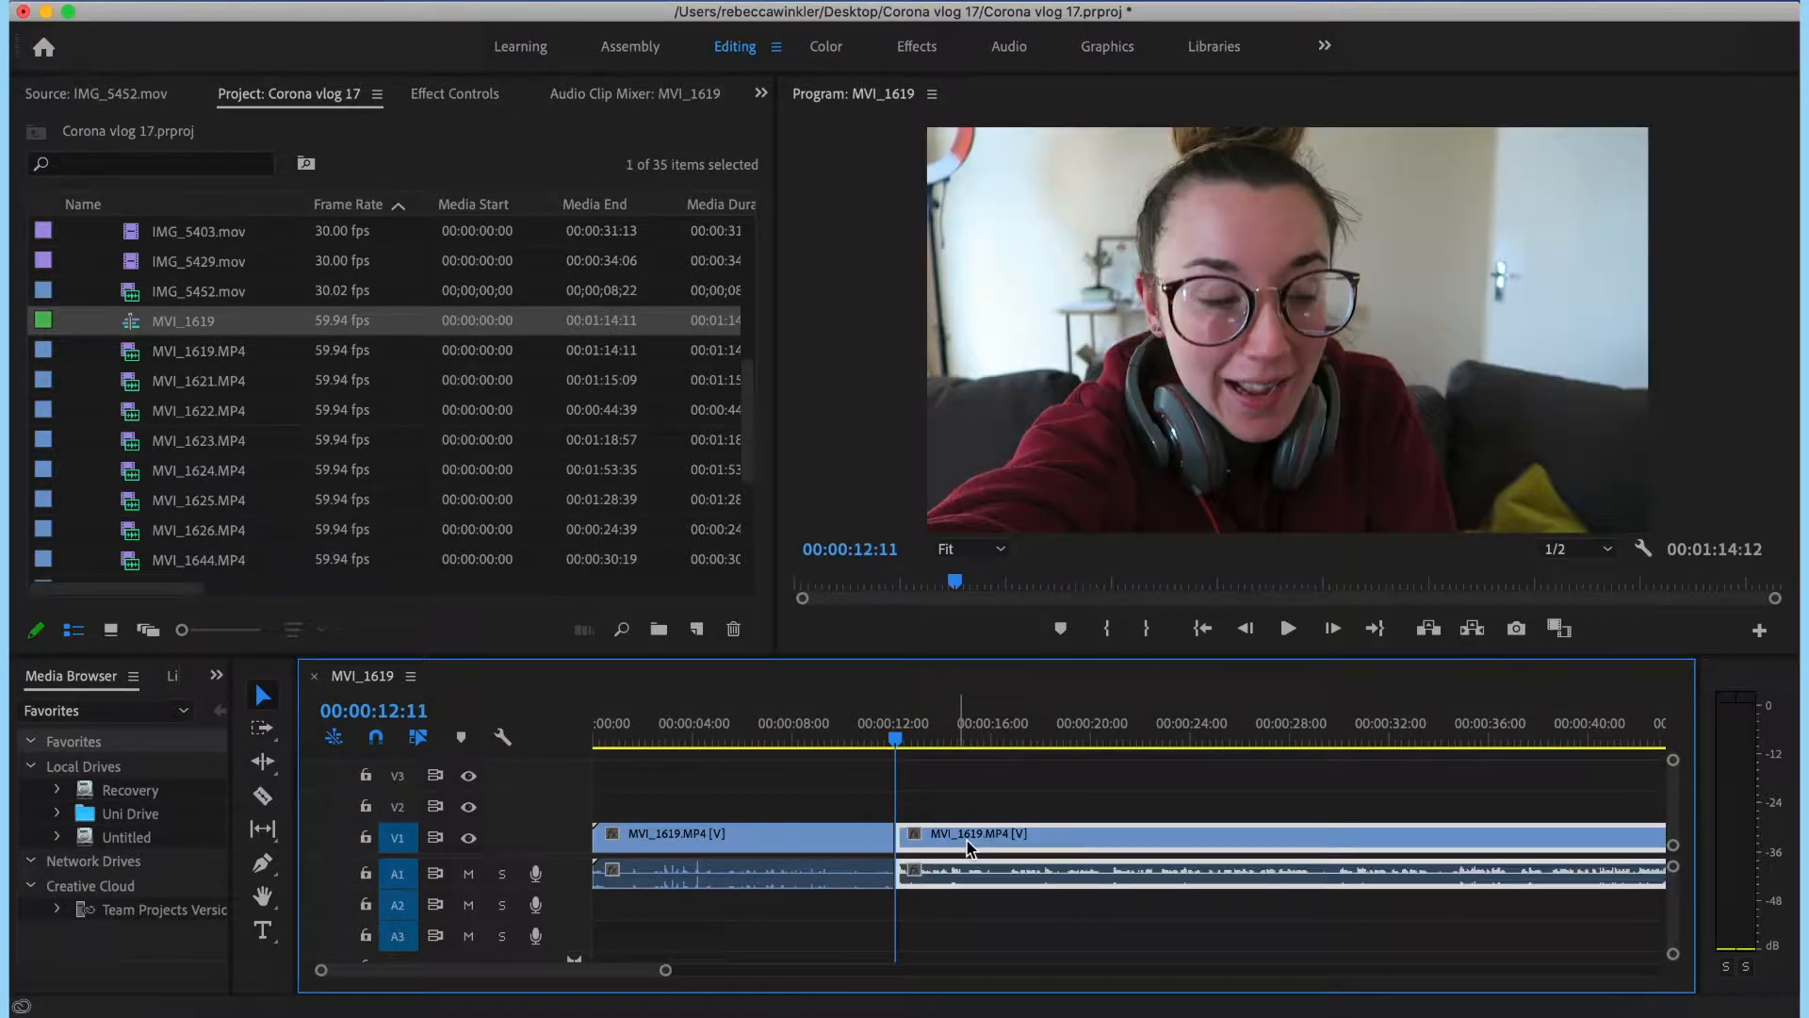
left_click(841, 853)
key("Delete")
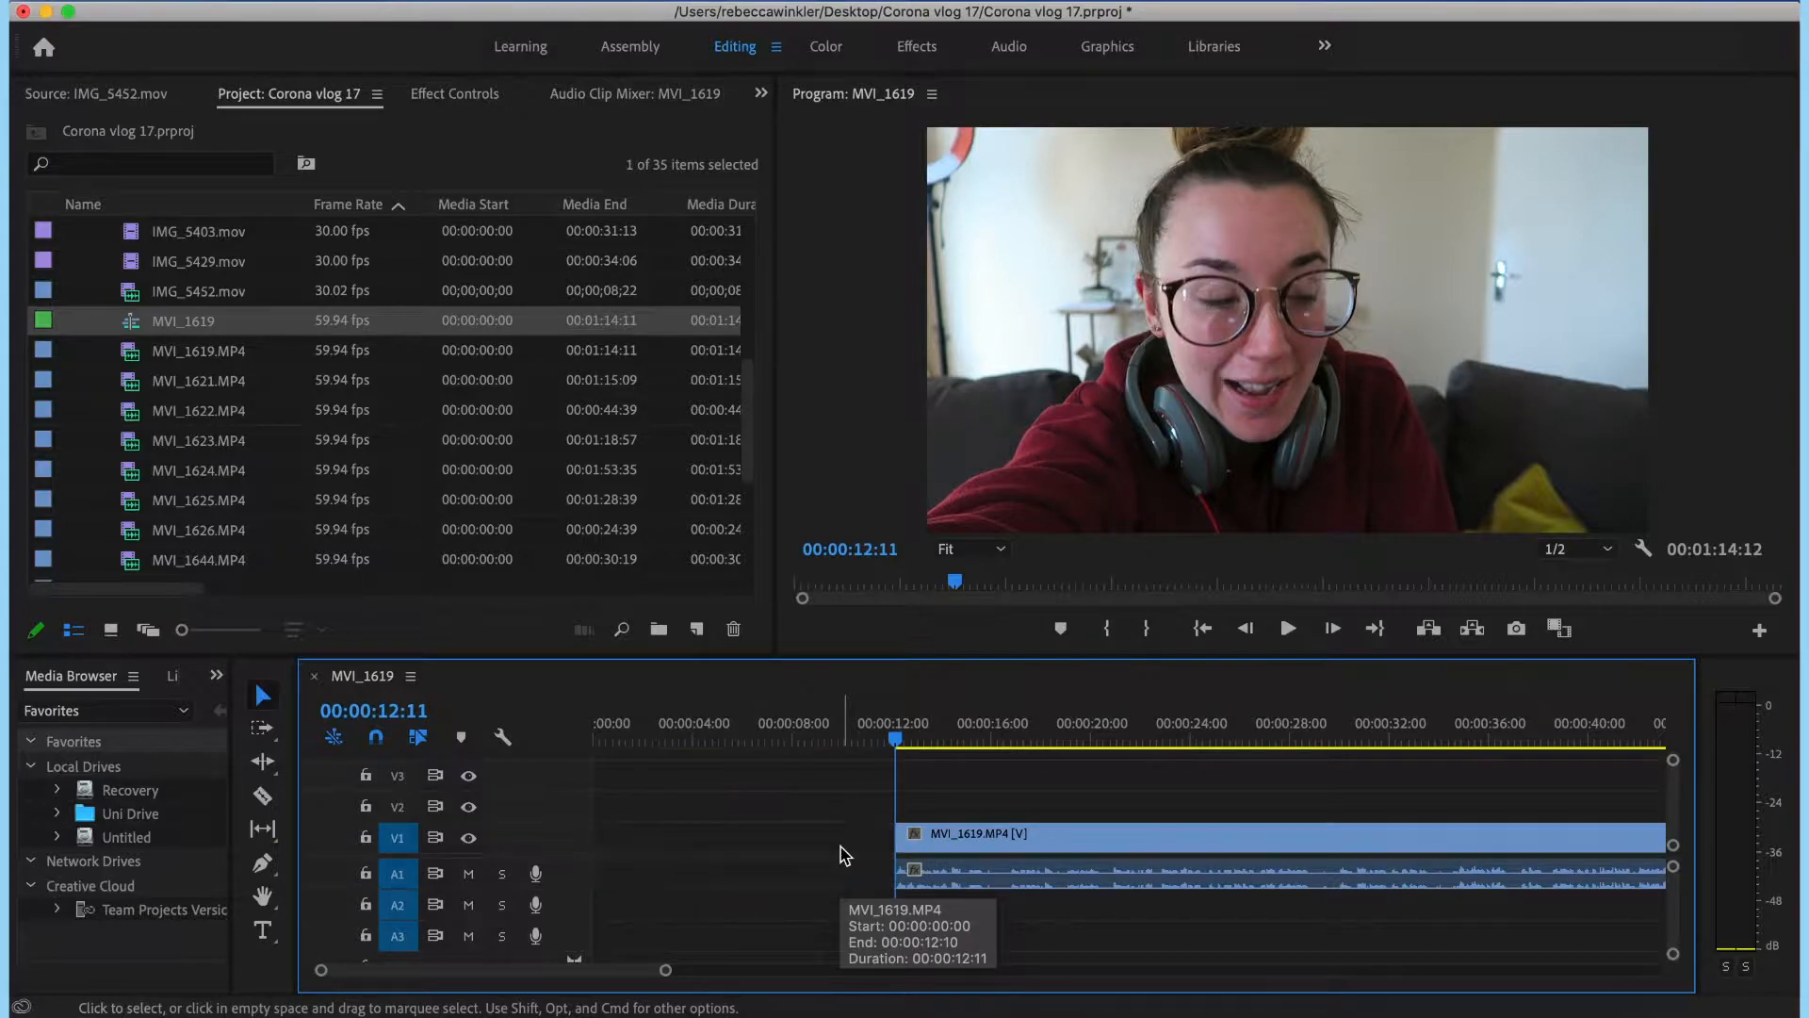
left_click(816, 846)
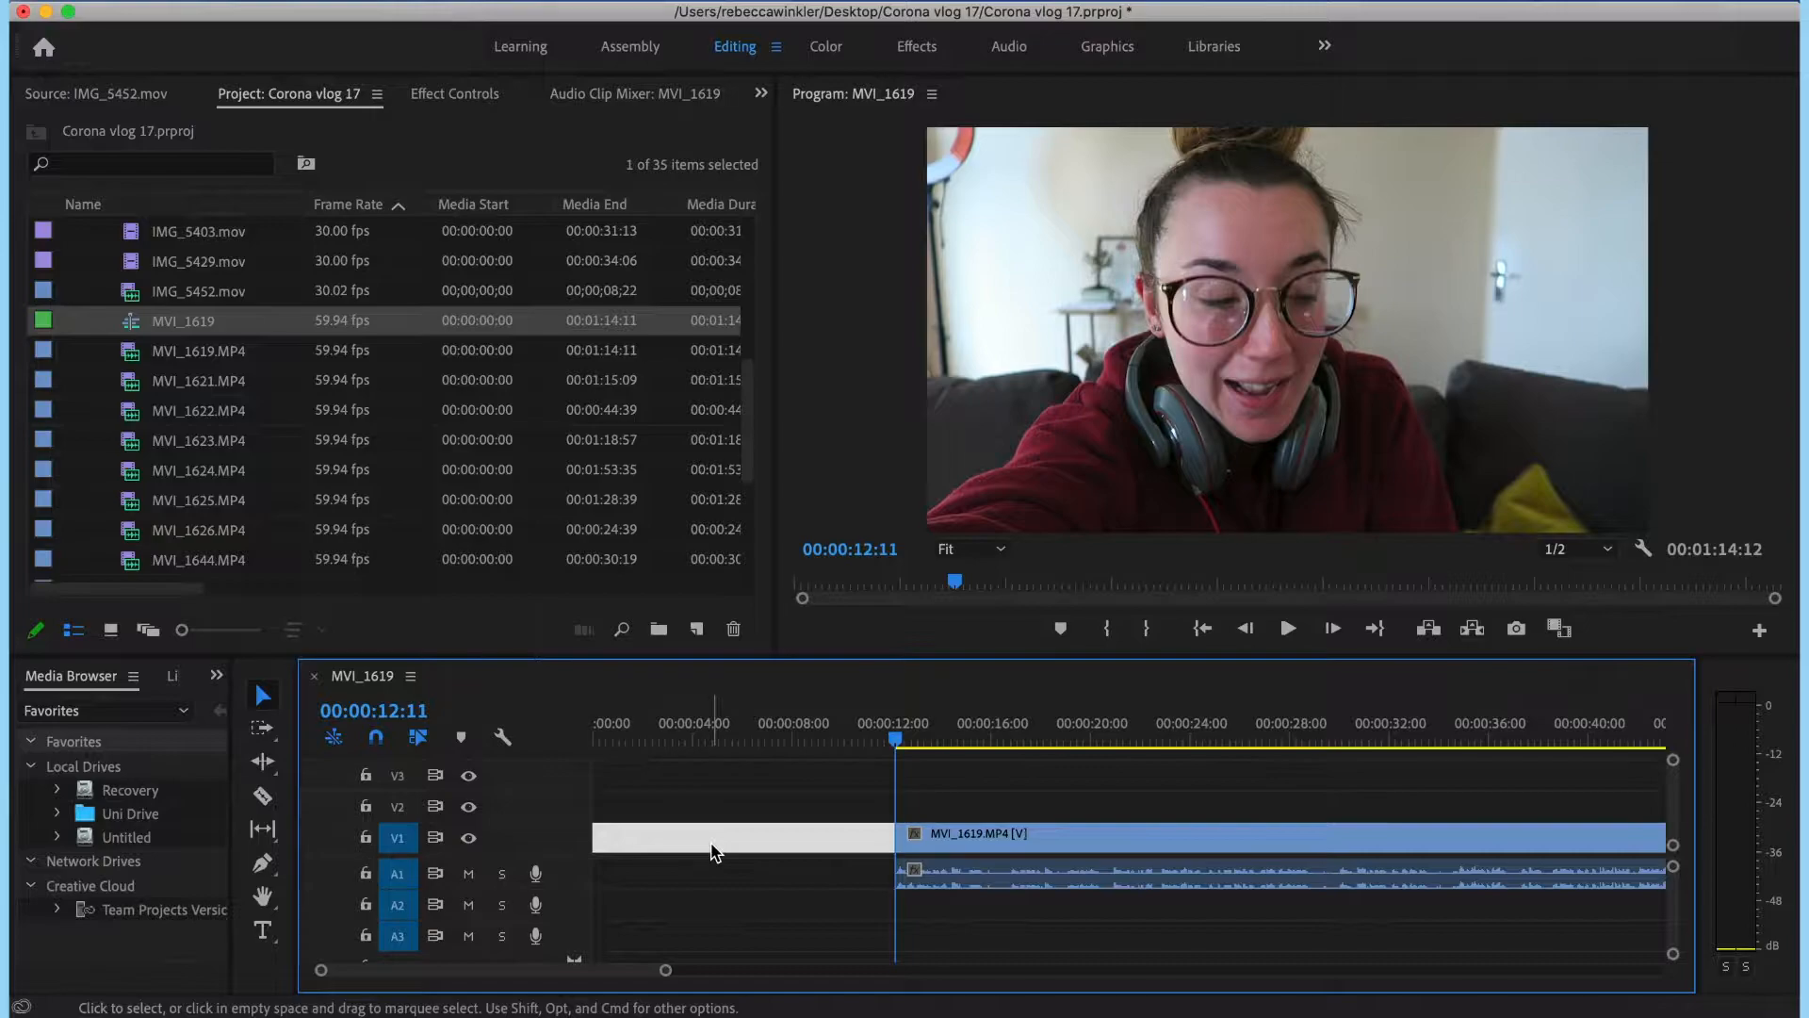
key("Delete")
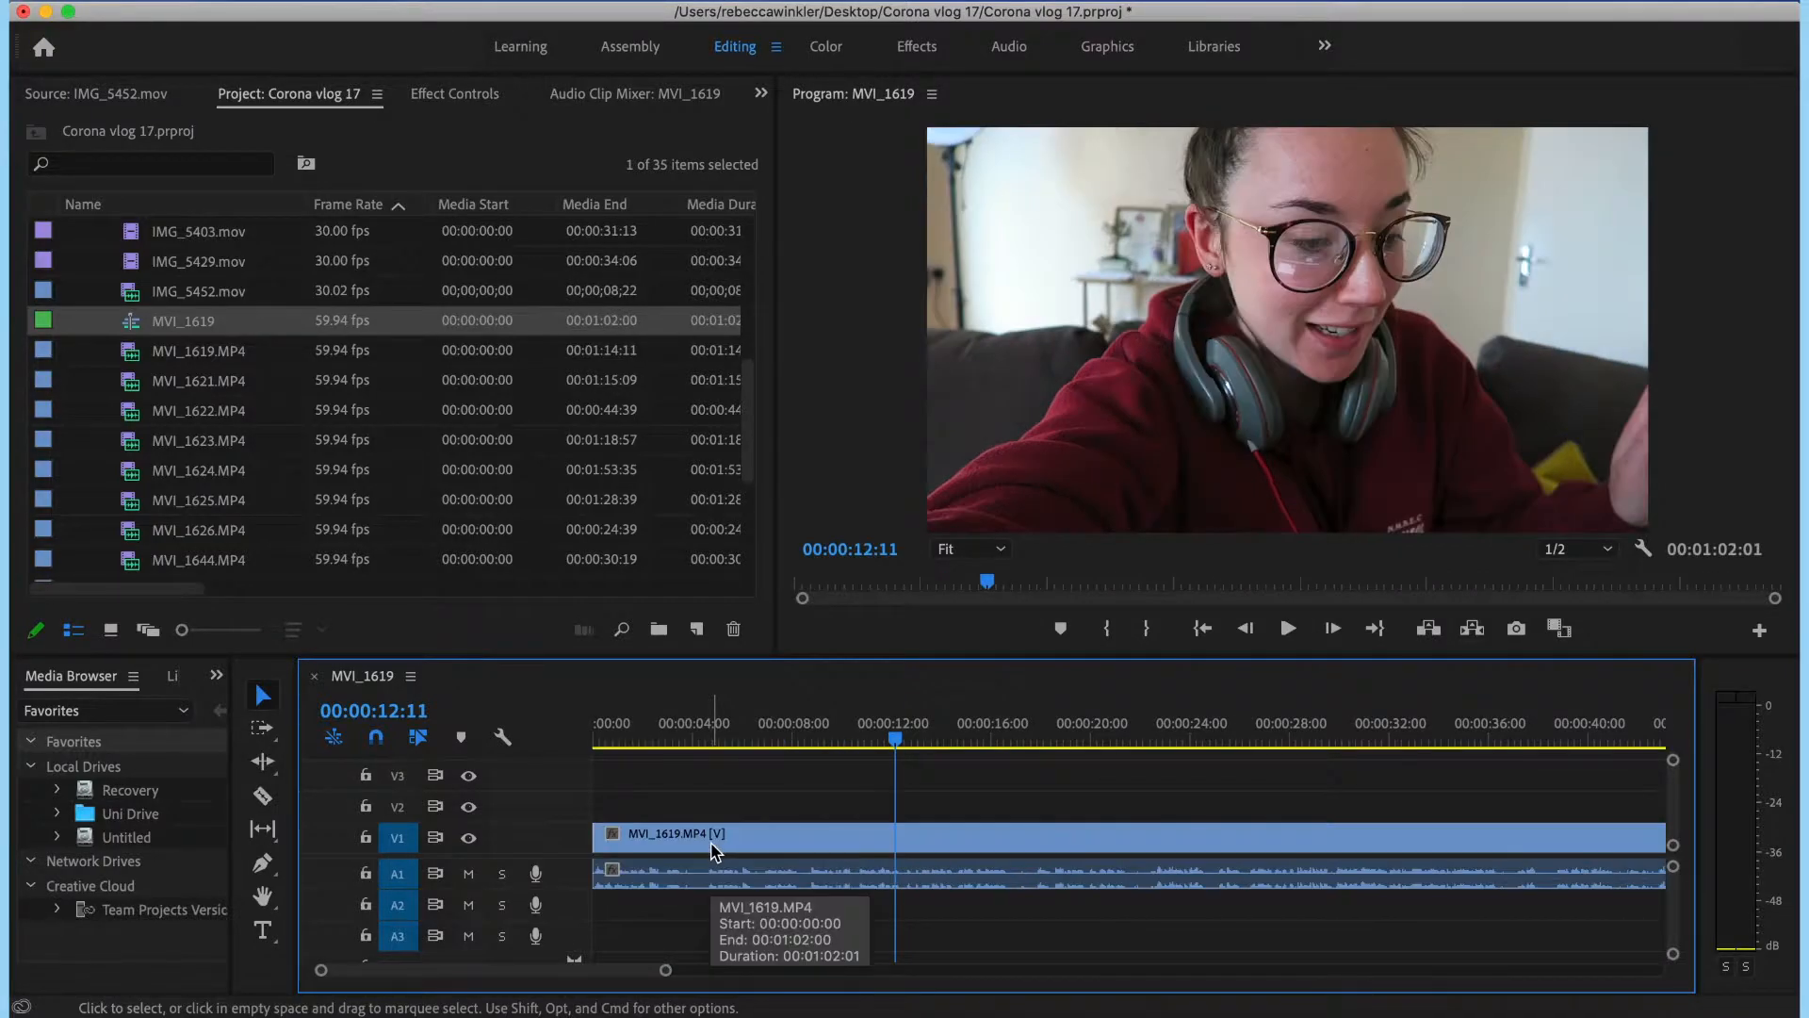
key("Home")
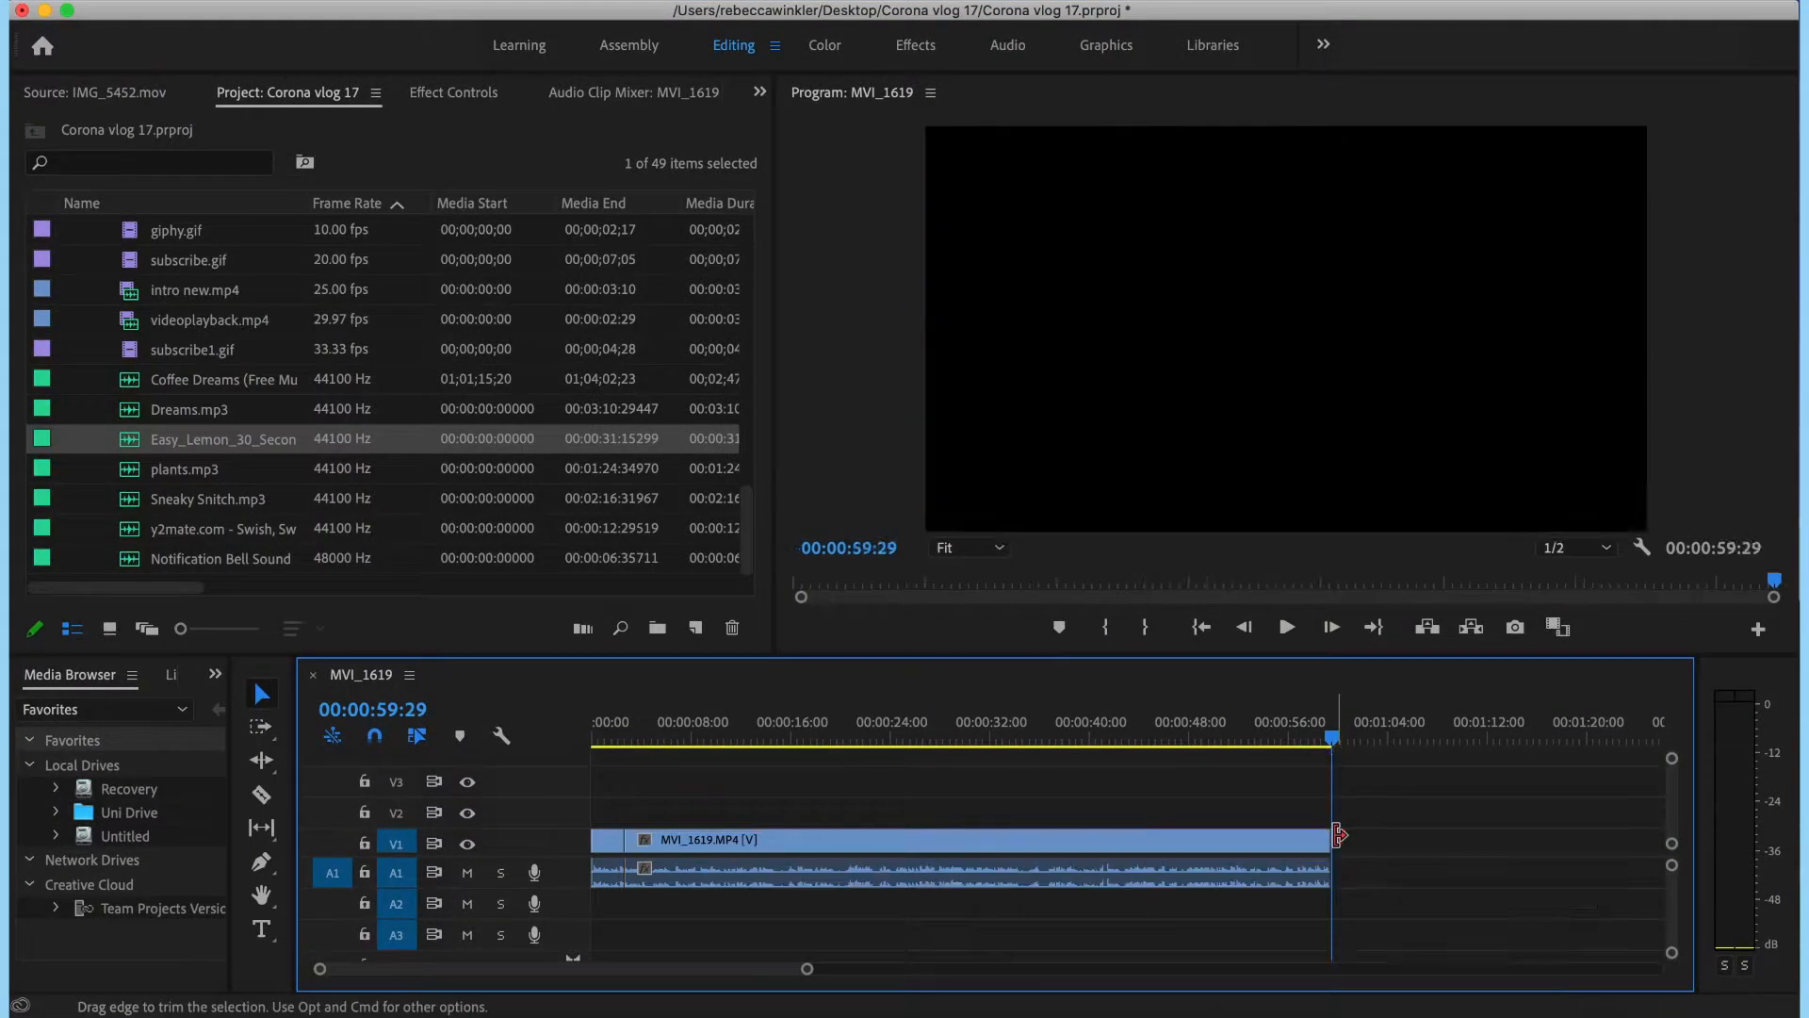
- Collapse the Rushes bin and place blue1.jpg on track V2 at the very start of the sequence
scroll(711, 787, "down", 1)
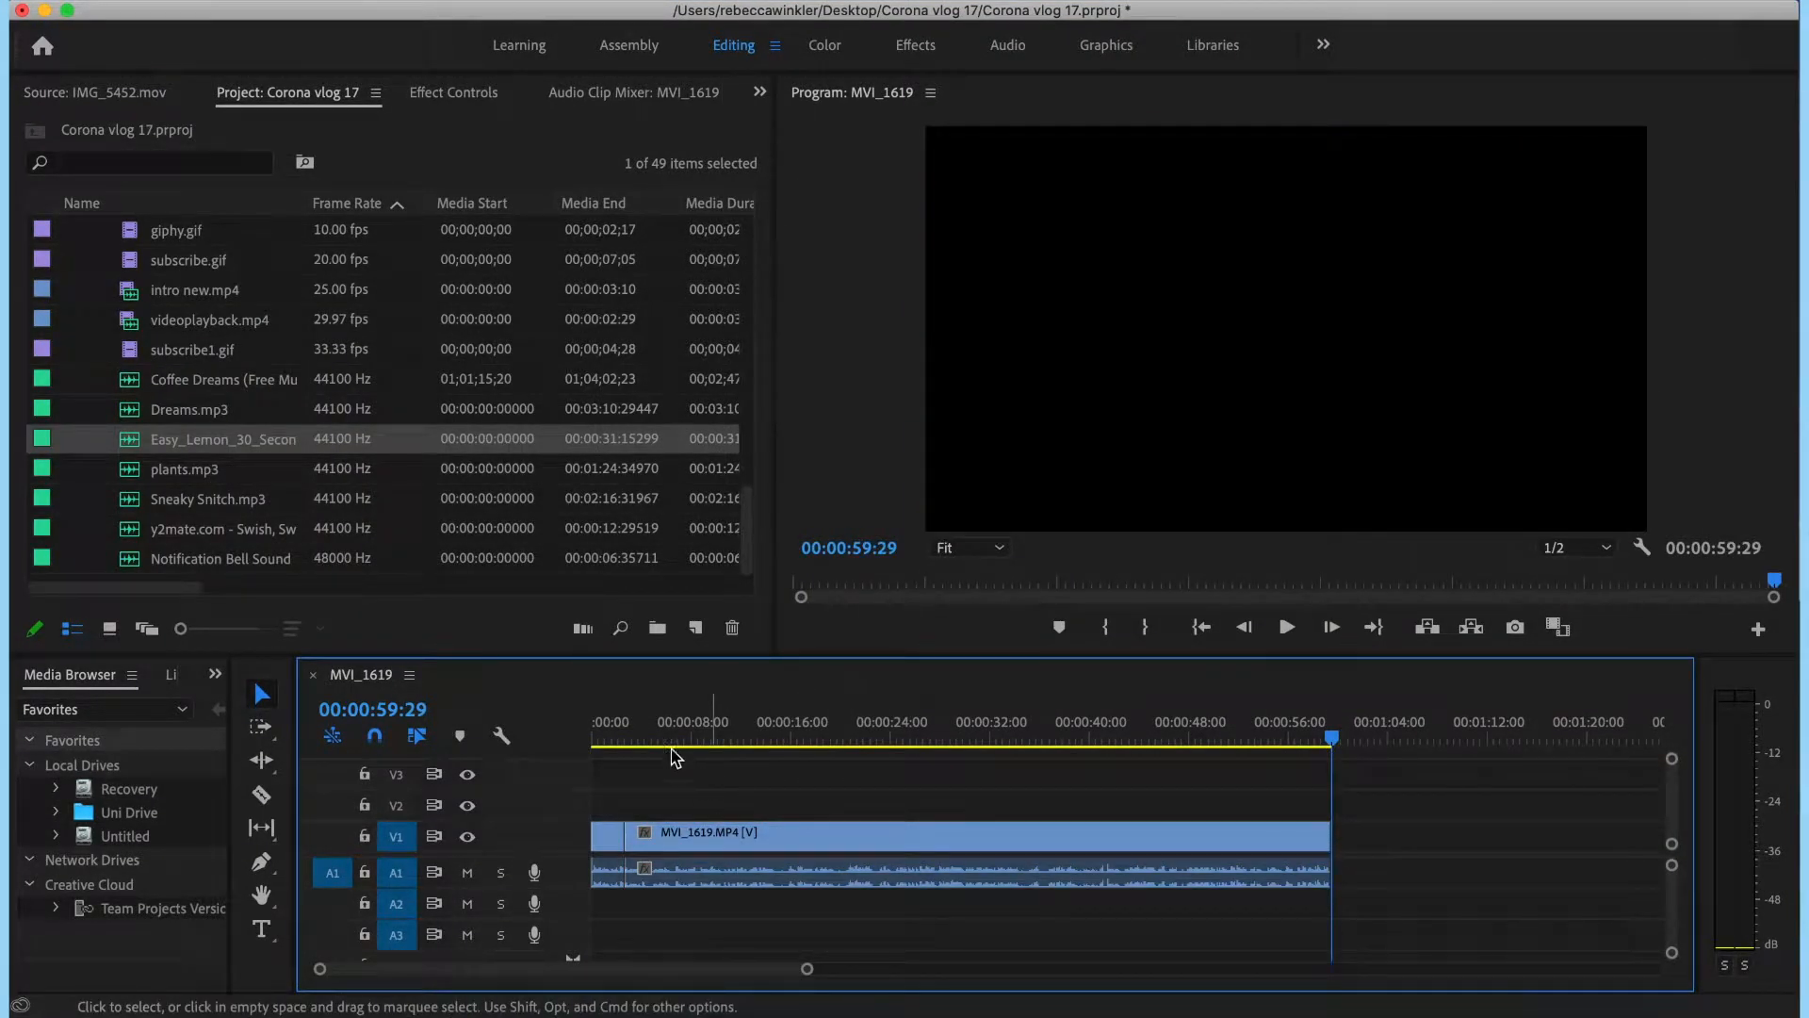
key("Home")
scroll(174, 358, "up", 10)
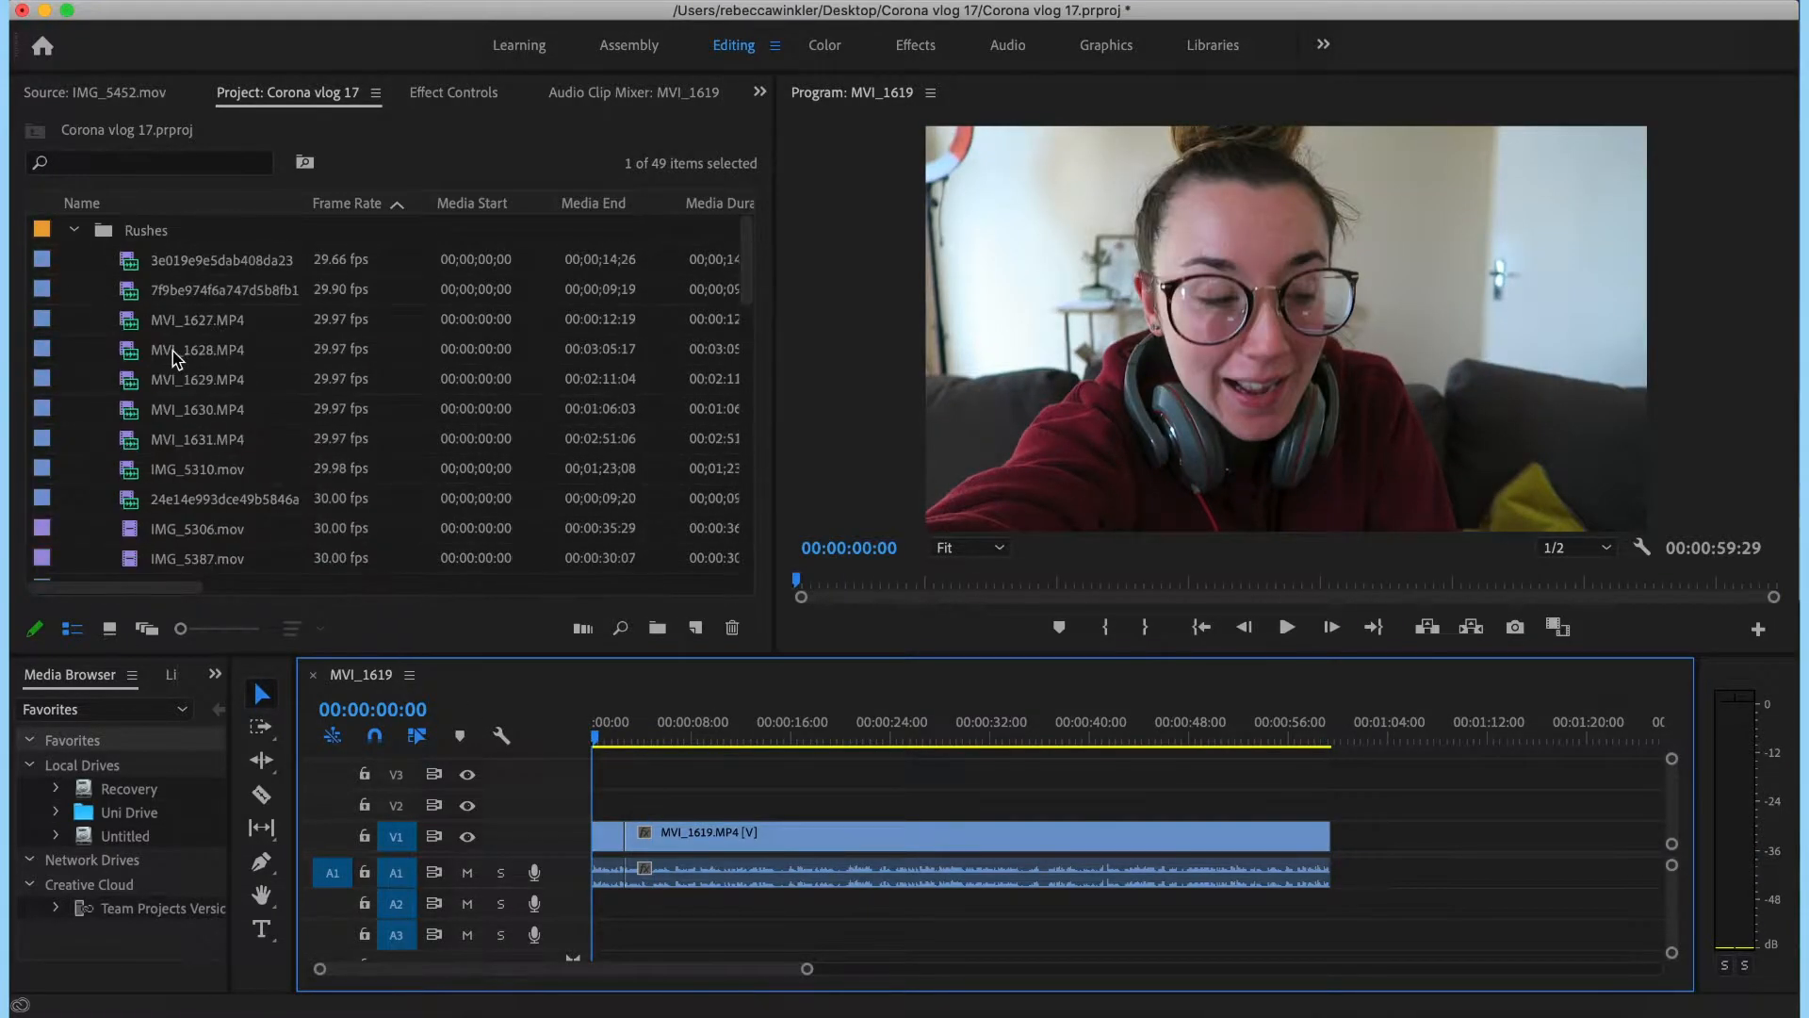
left_click(75, 231)
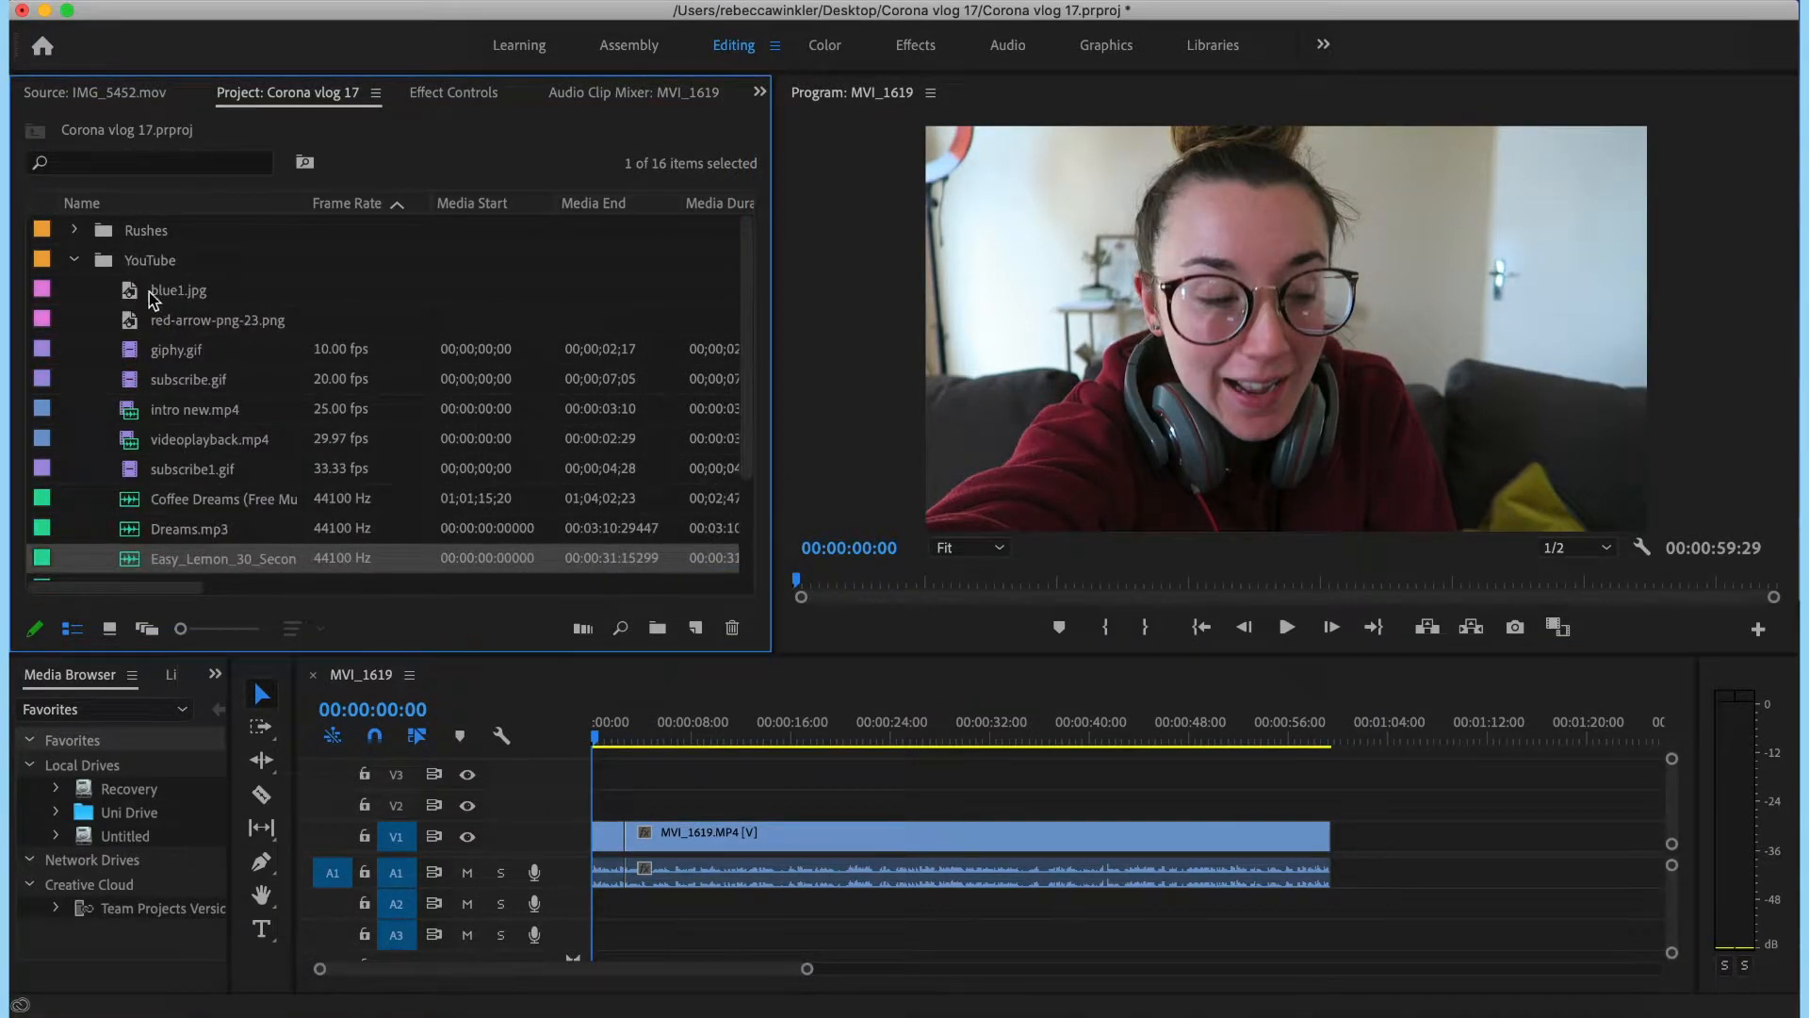
left_click_drag(159, 296, 573, 829)
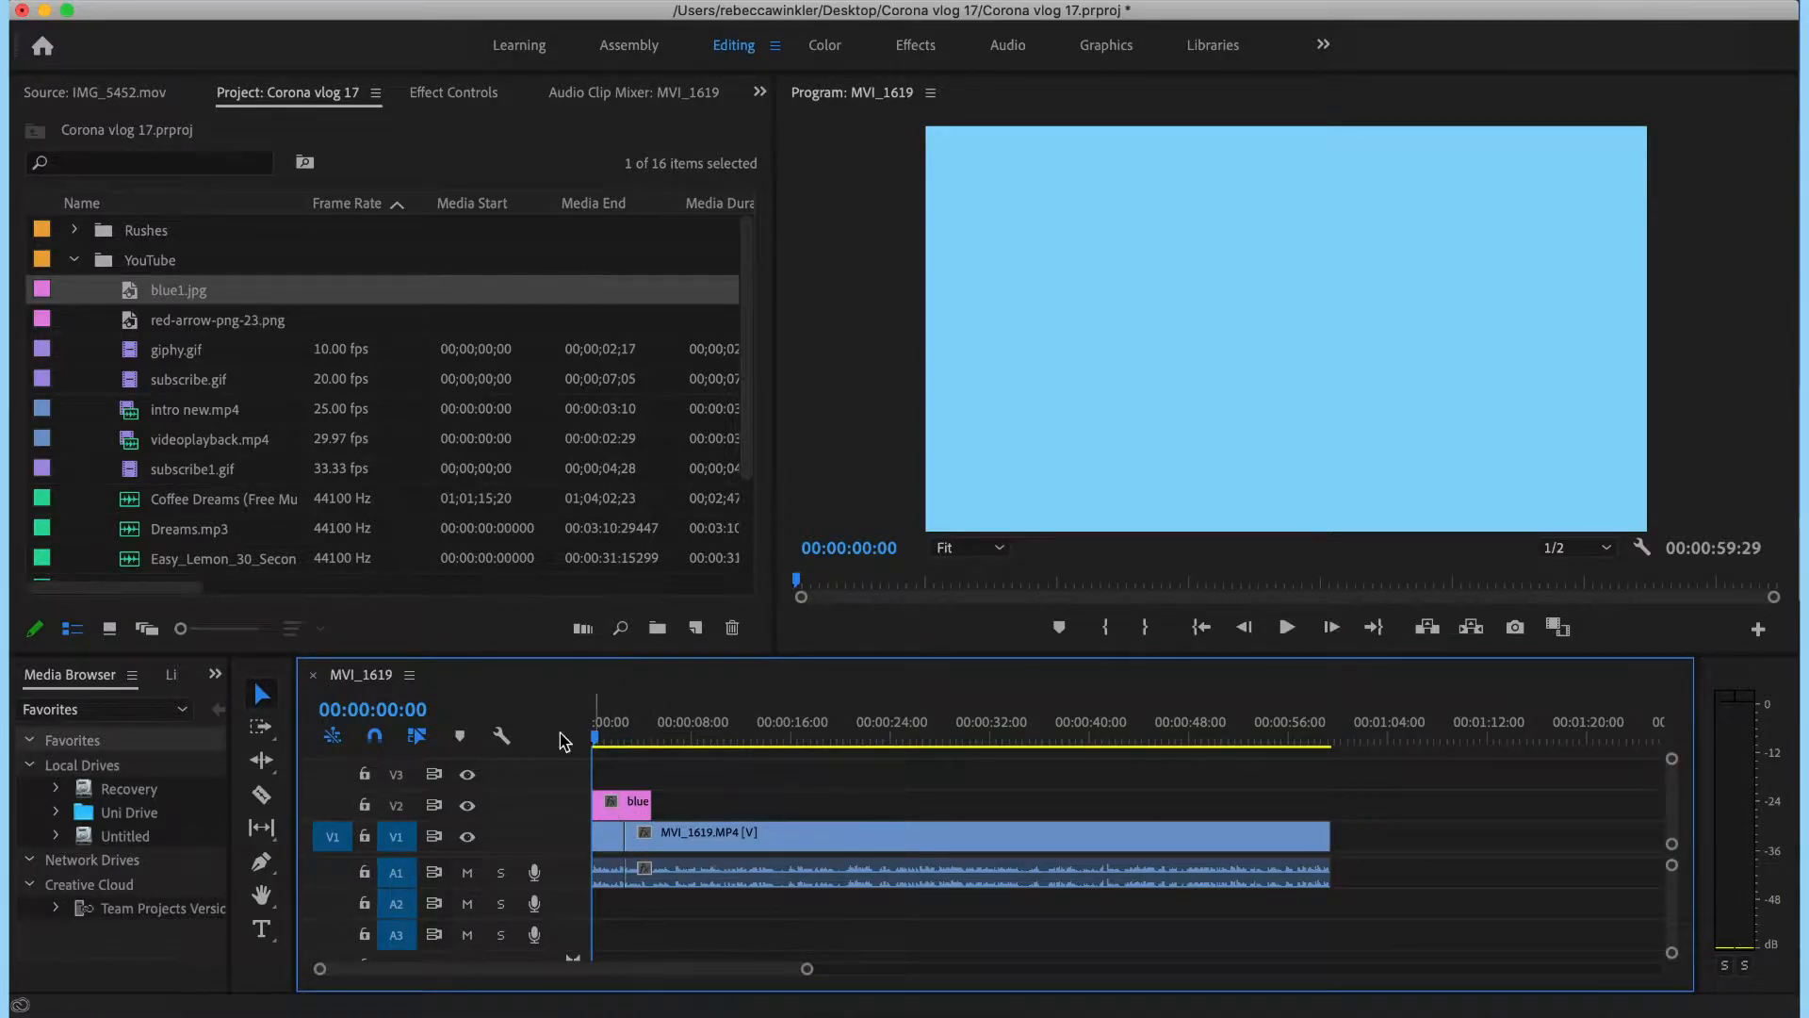
- Create a new legacy title with the default name and video settings
left_click(235, 0)
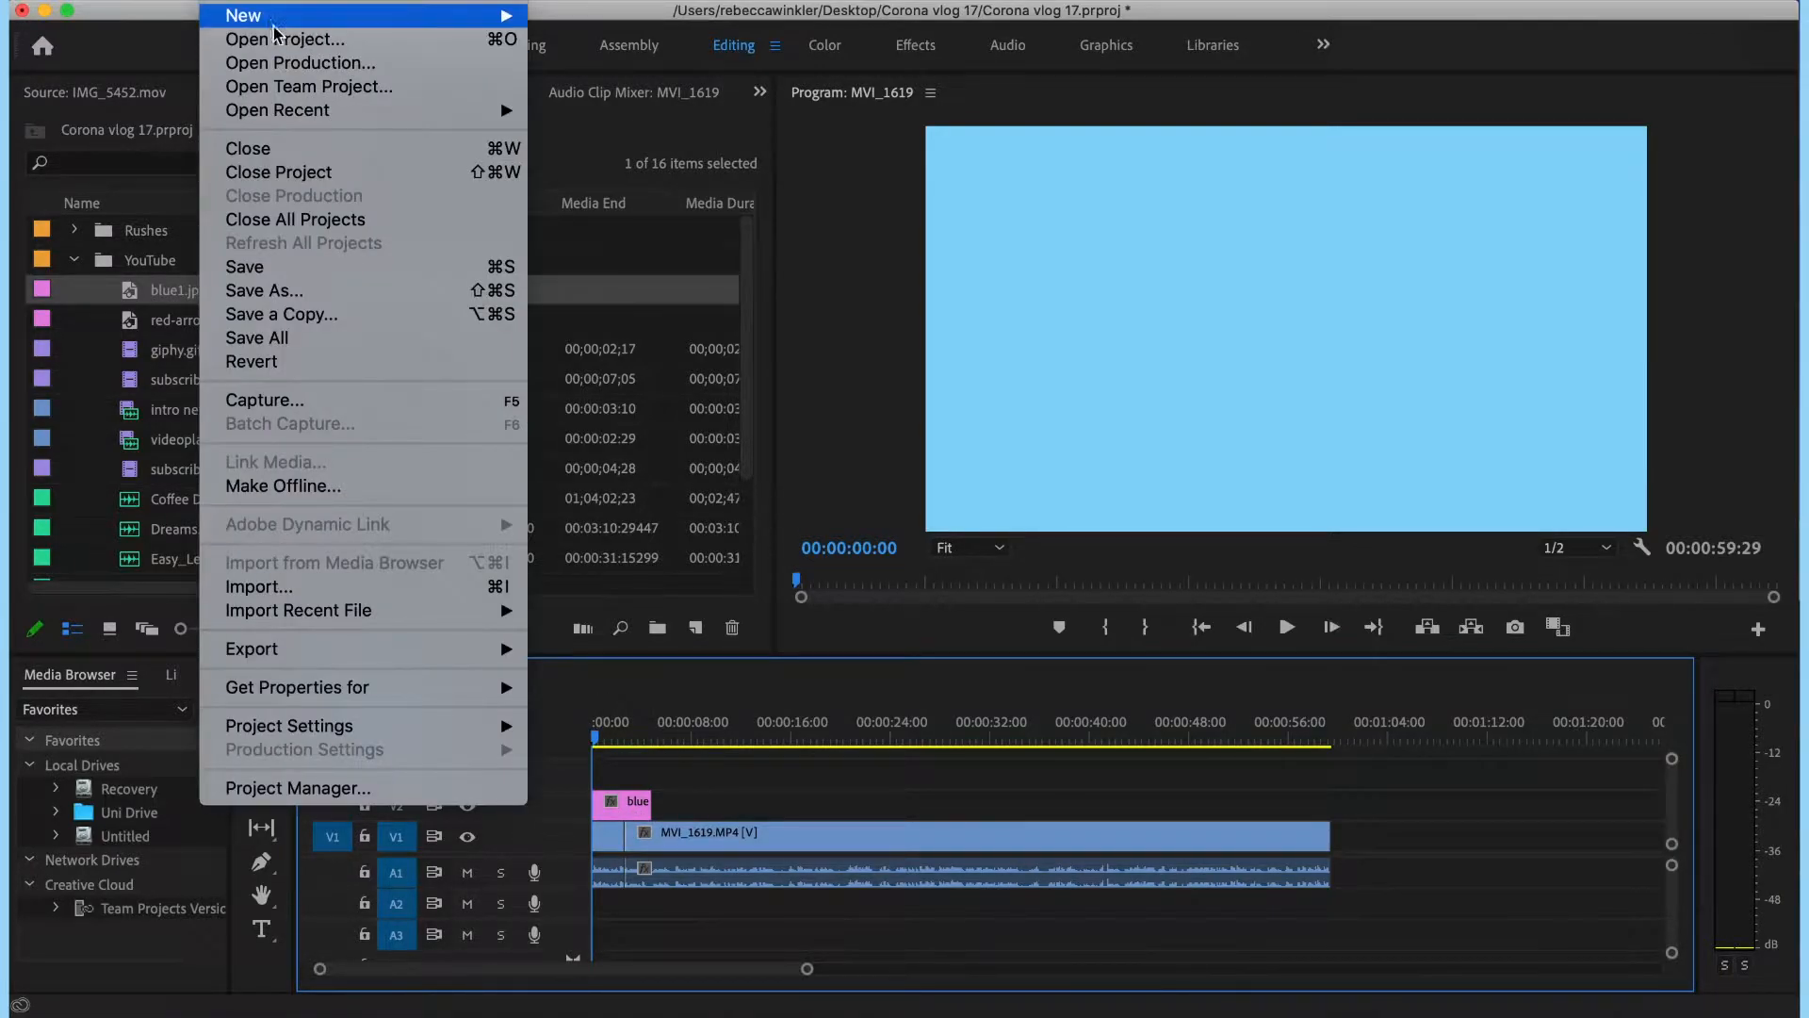
mouse_move(269, 19)
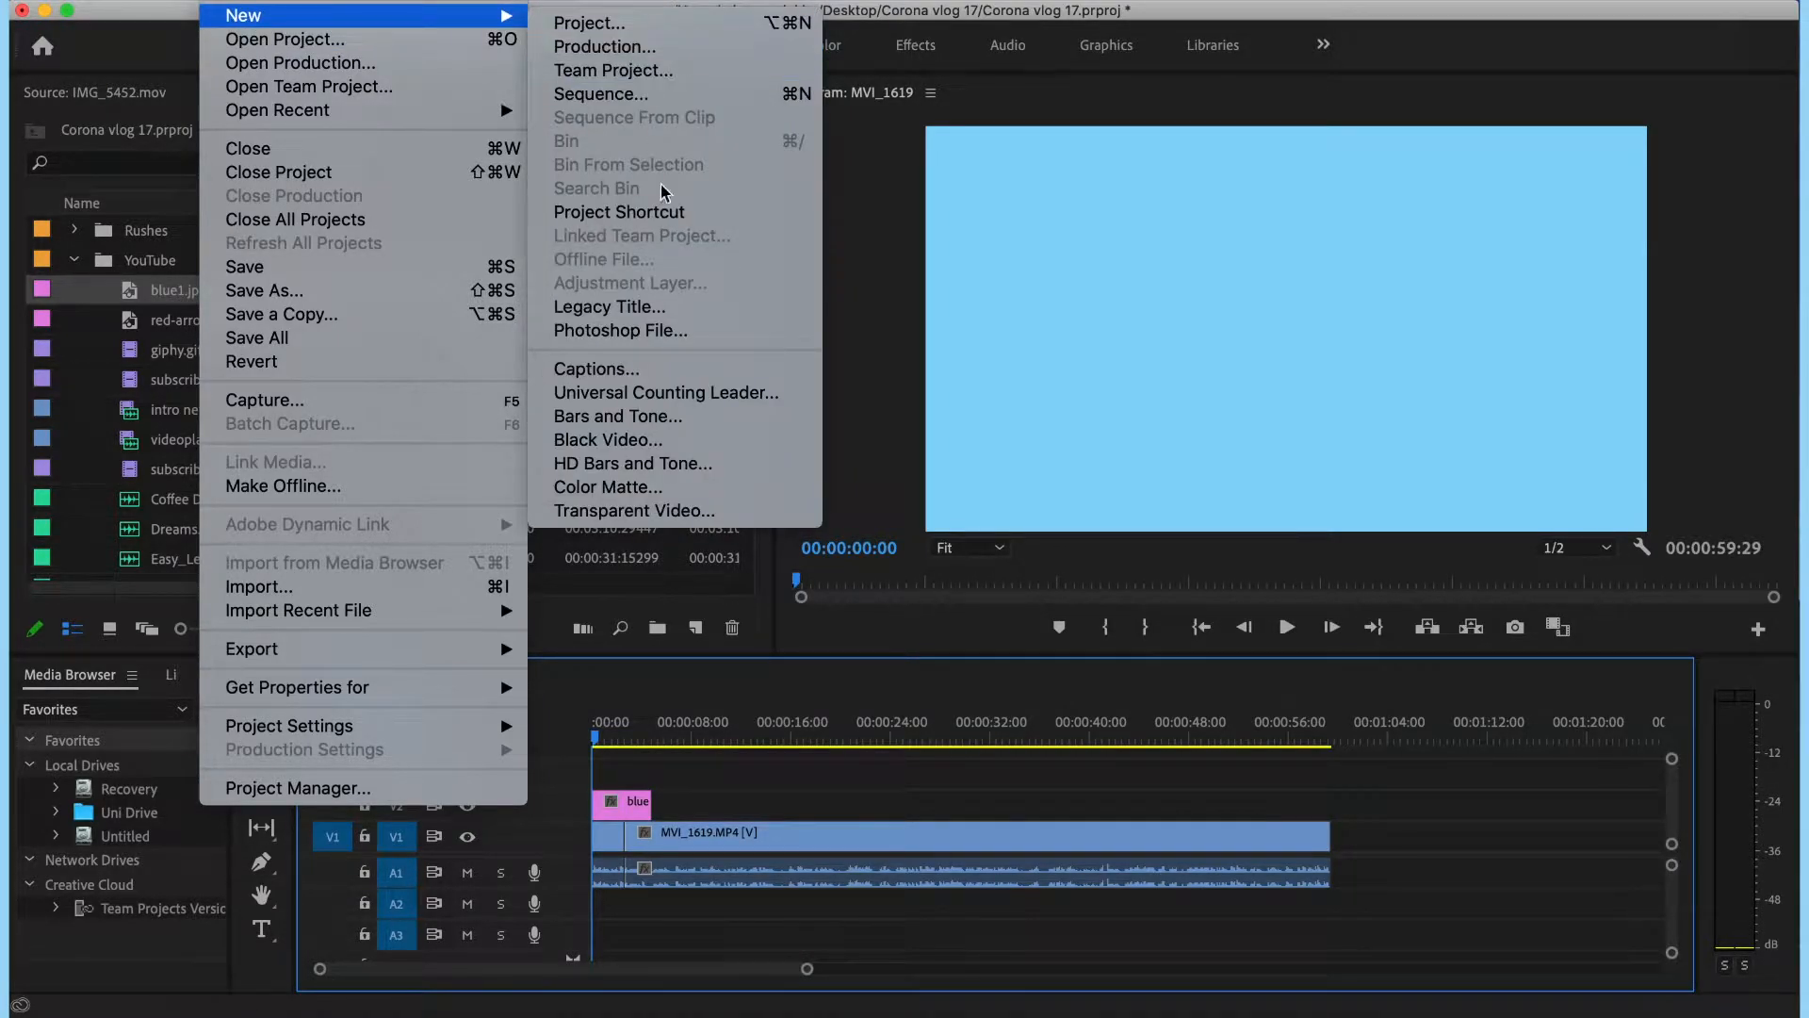
left_click(659, 307)
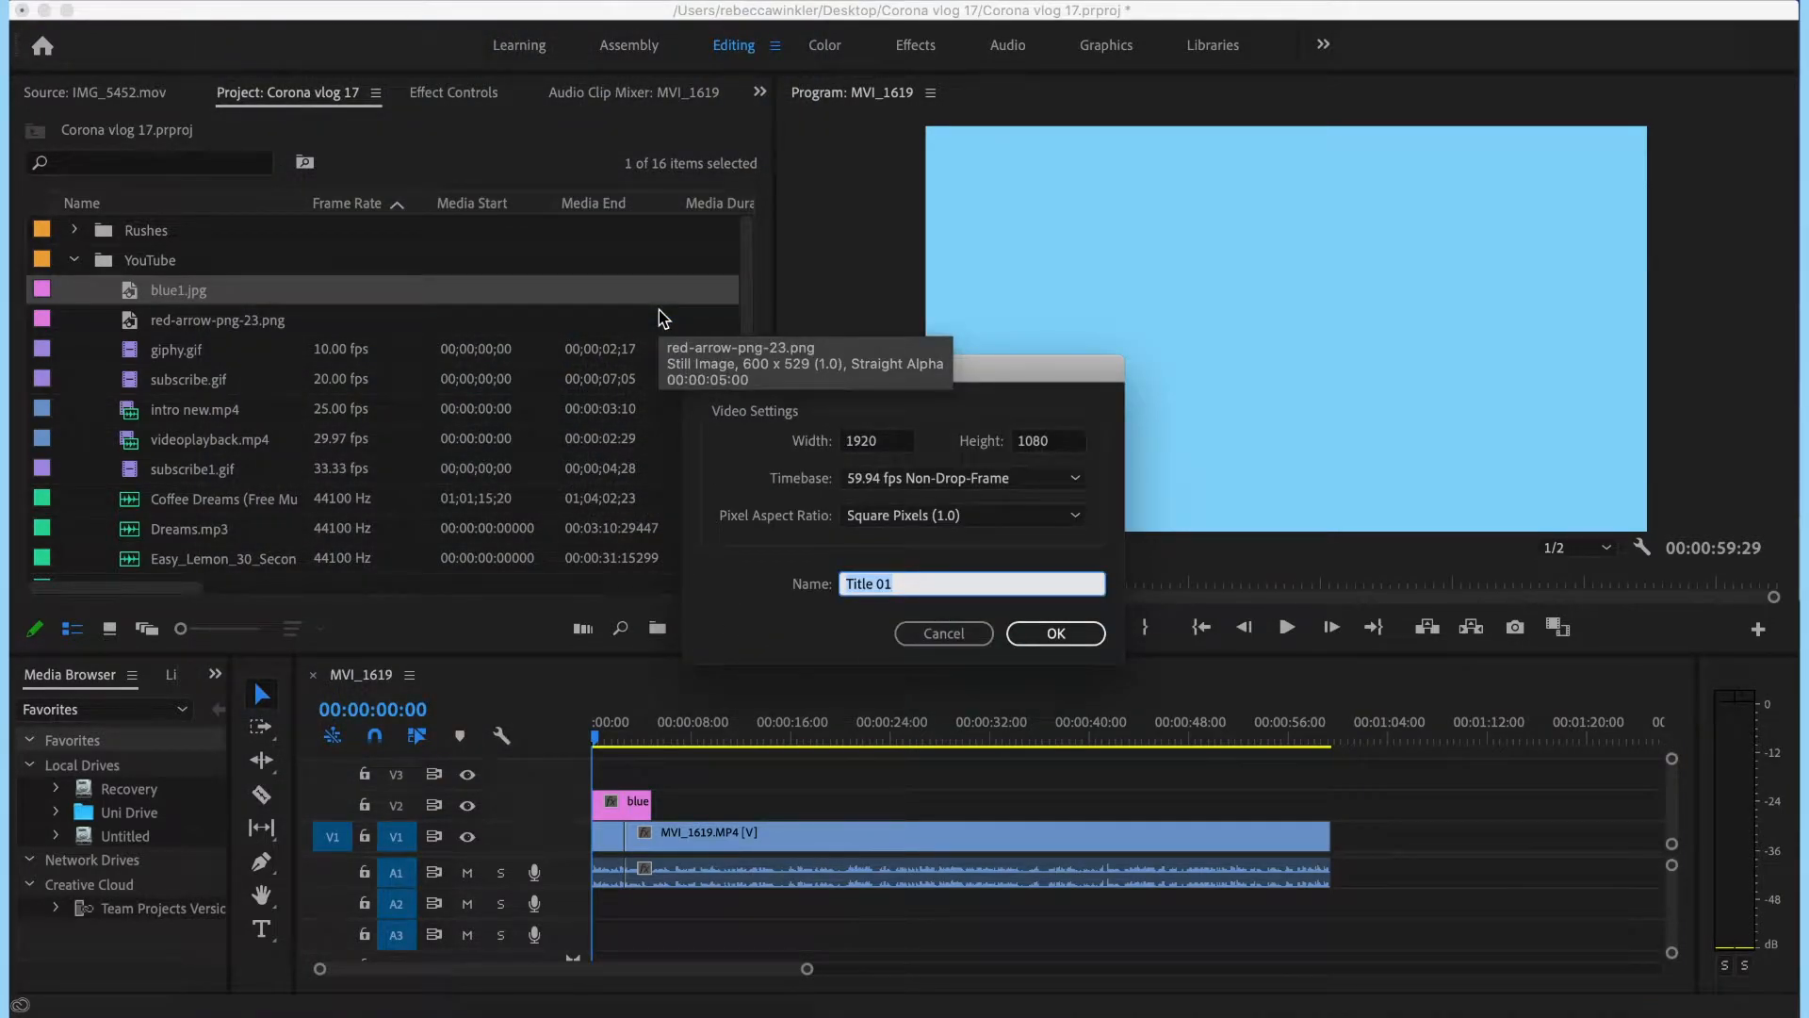
key("Return")
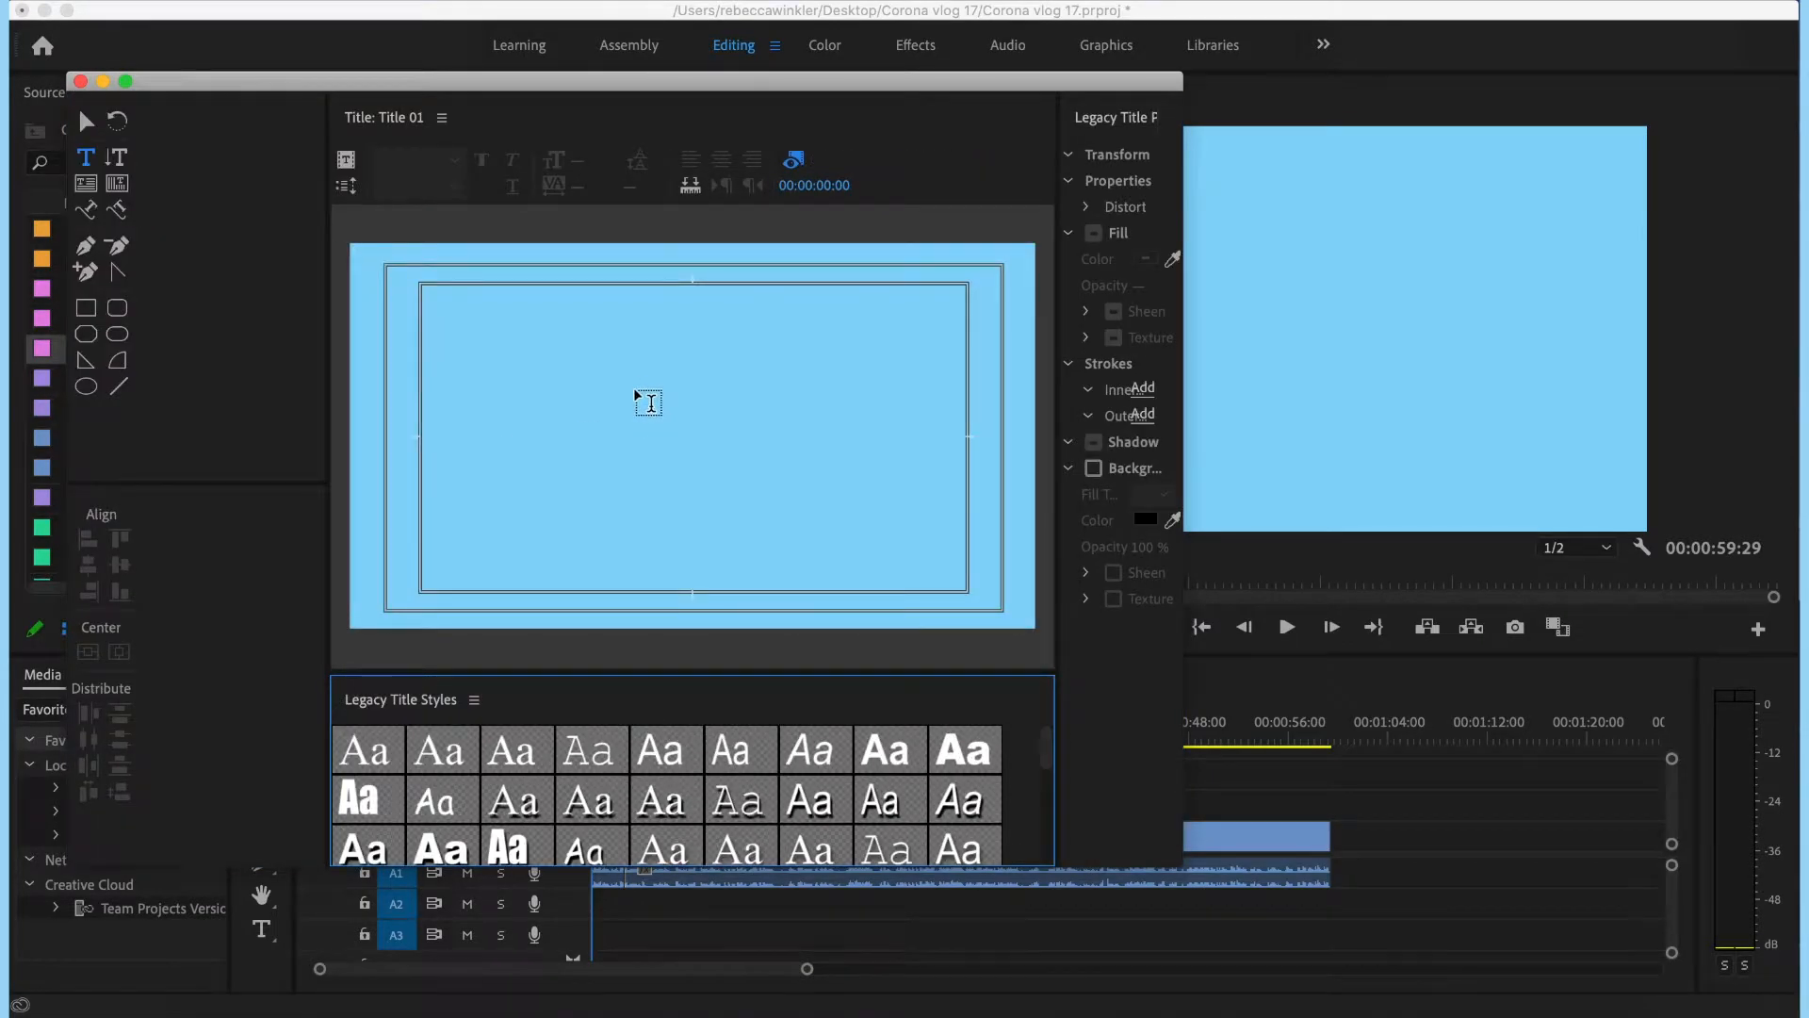
- Widen the title canvas and properties area, and enter the title text on two lines: "FRIDAY" and "15TH MAY"
left_click(637, 391)
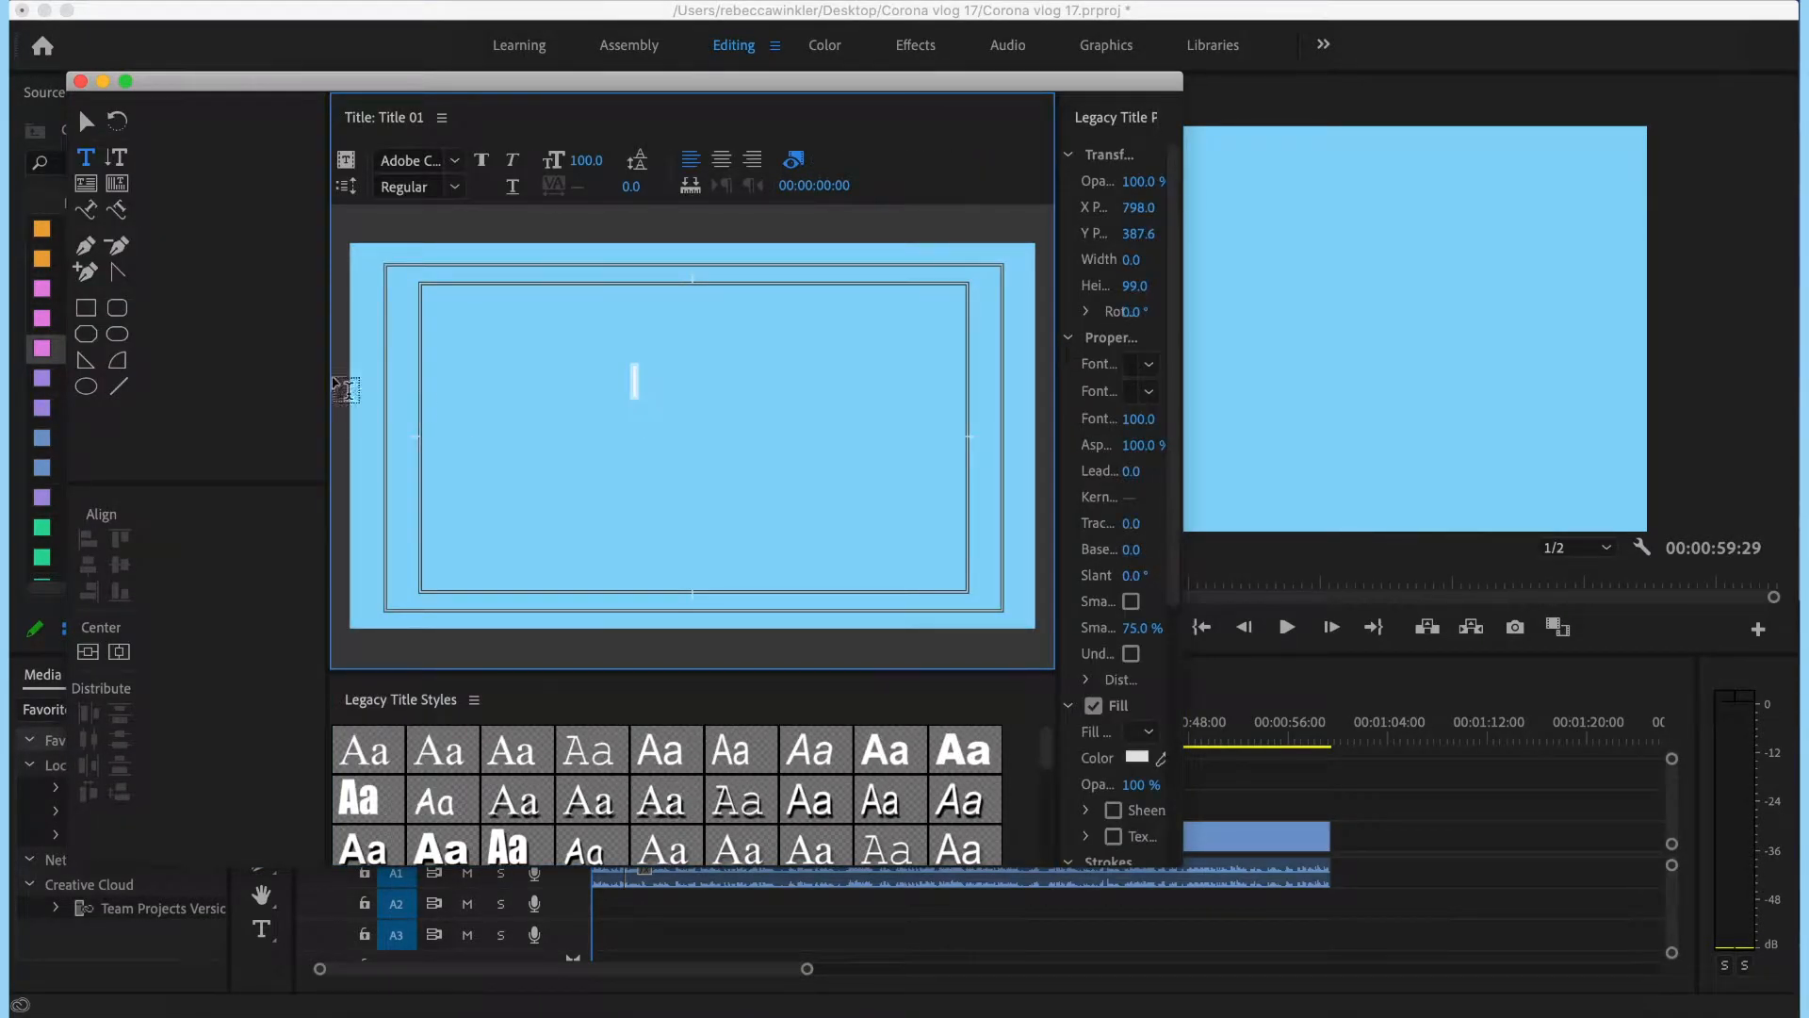
left_click_drag(330, 377, 169, 376)
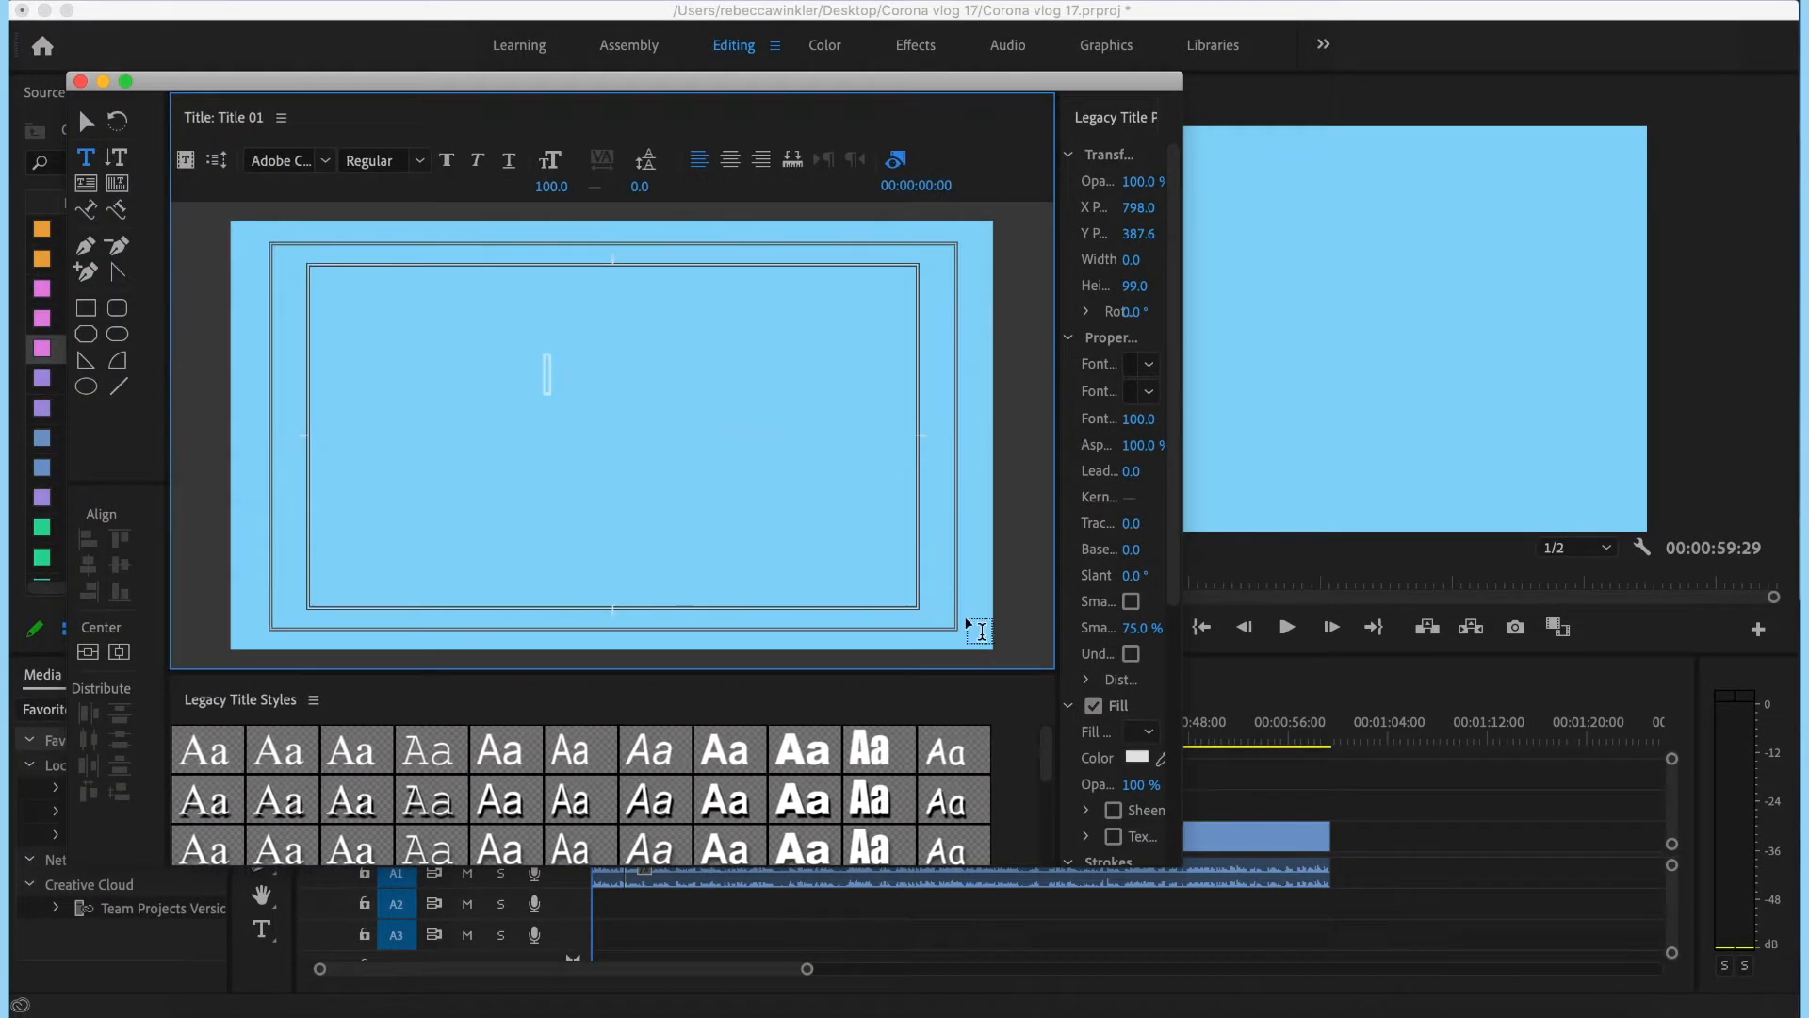
left_click_drag(1057, 622, 924, 594)
type("FRIDAT")
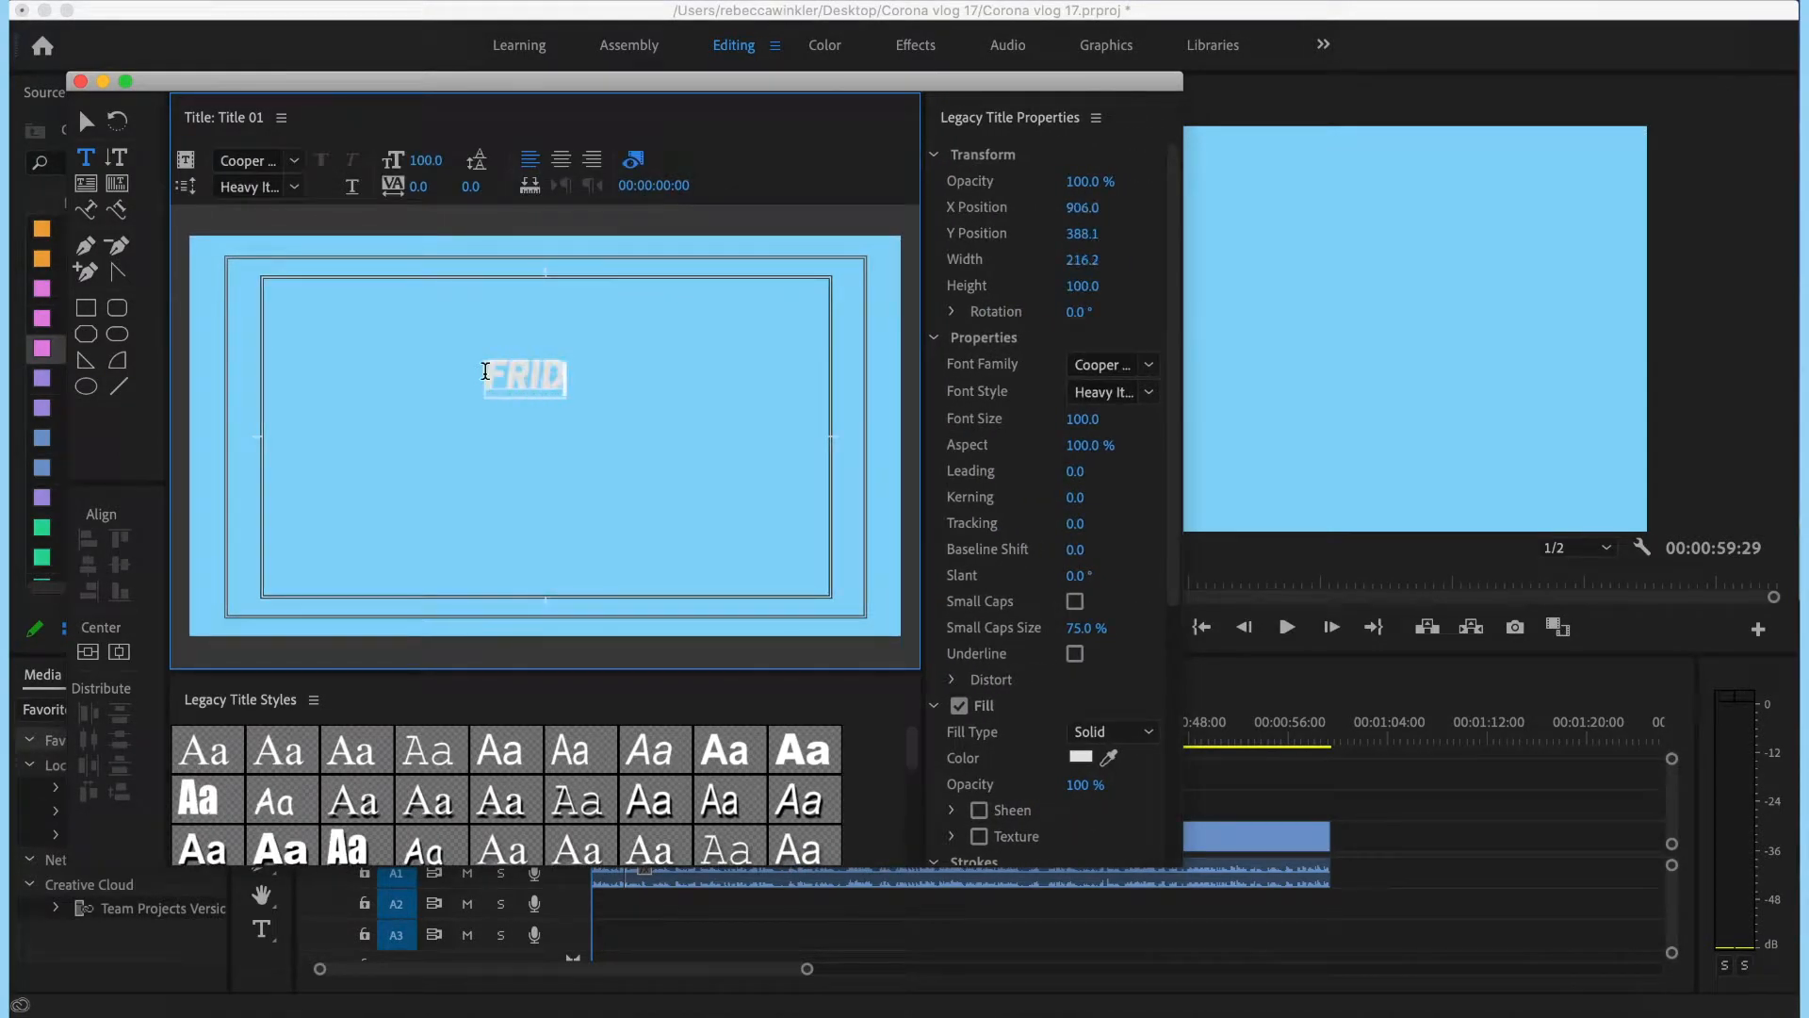
key("Return")
key("BackSpace")
key("BackSpace")
type("Y")
key("Return")
type("15TH MAY")
- Set the fill color of both title lines to pure white (FFFFFF)
left_click_drag(663, 419, 475, 355)
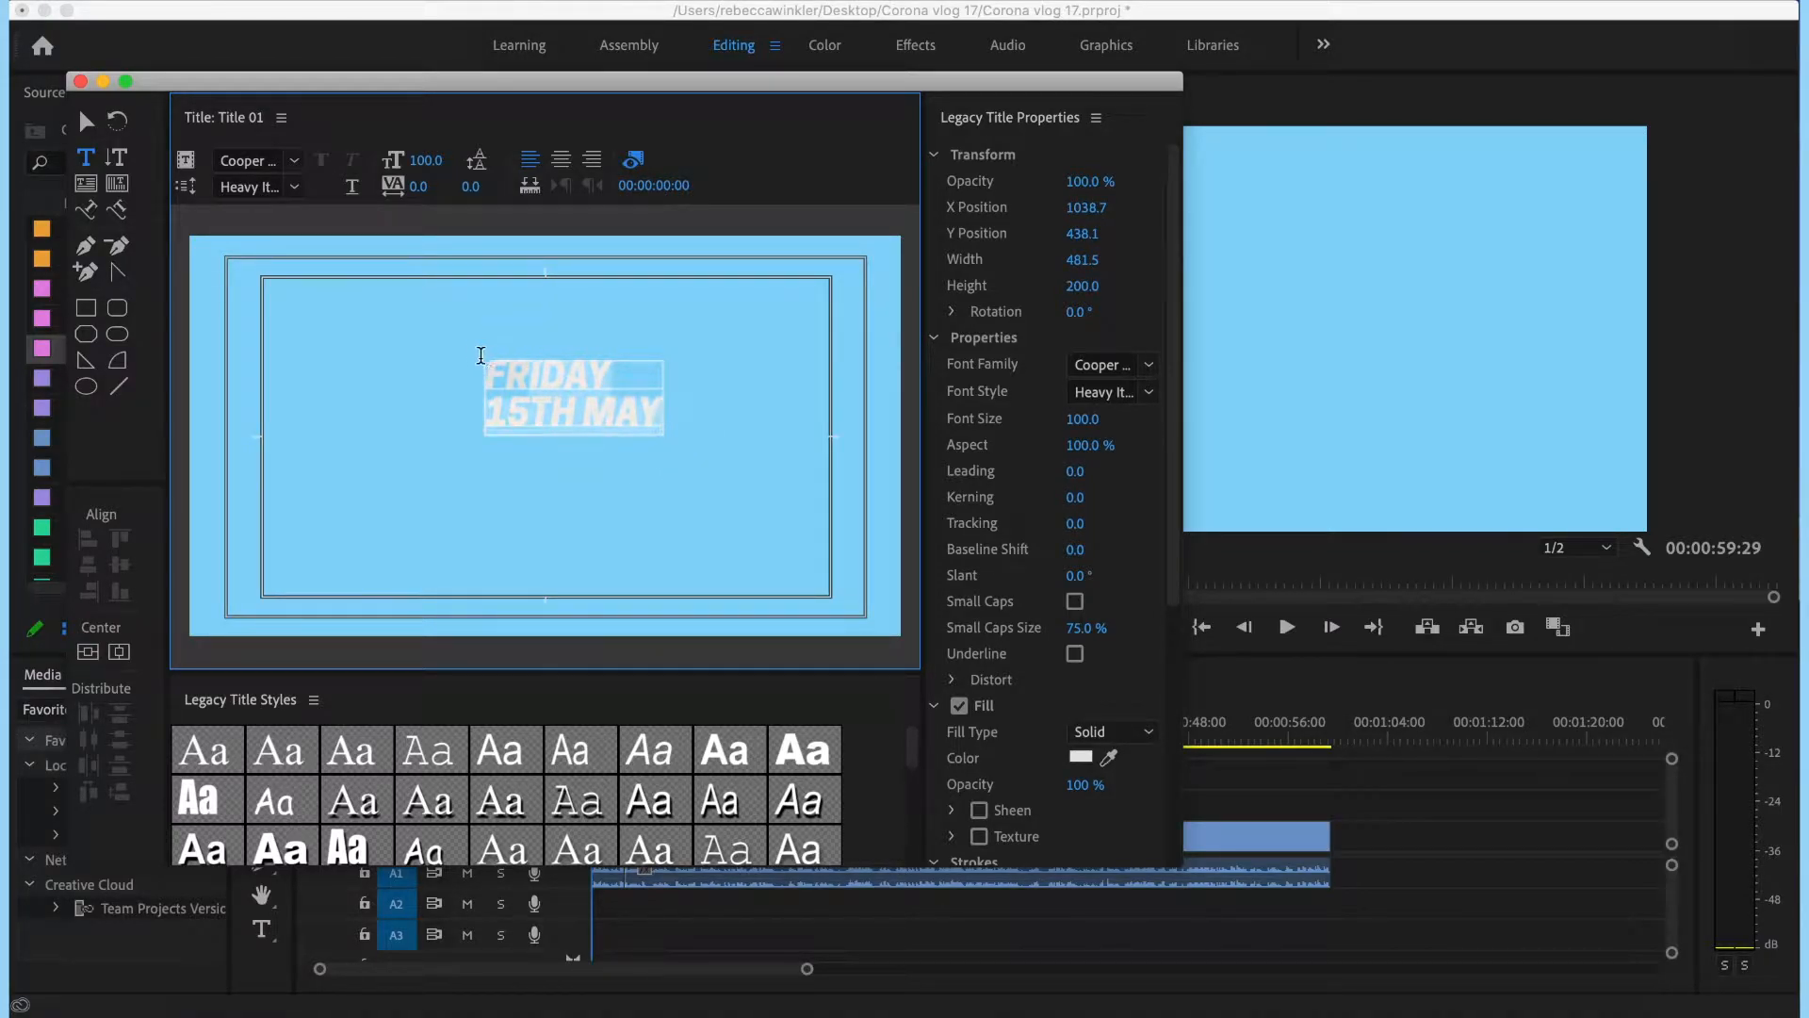
left_click(1081, 757)
left_click(619, 566)
left_click_drag(619, 565, 606, 676)
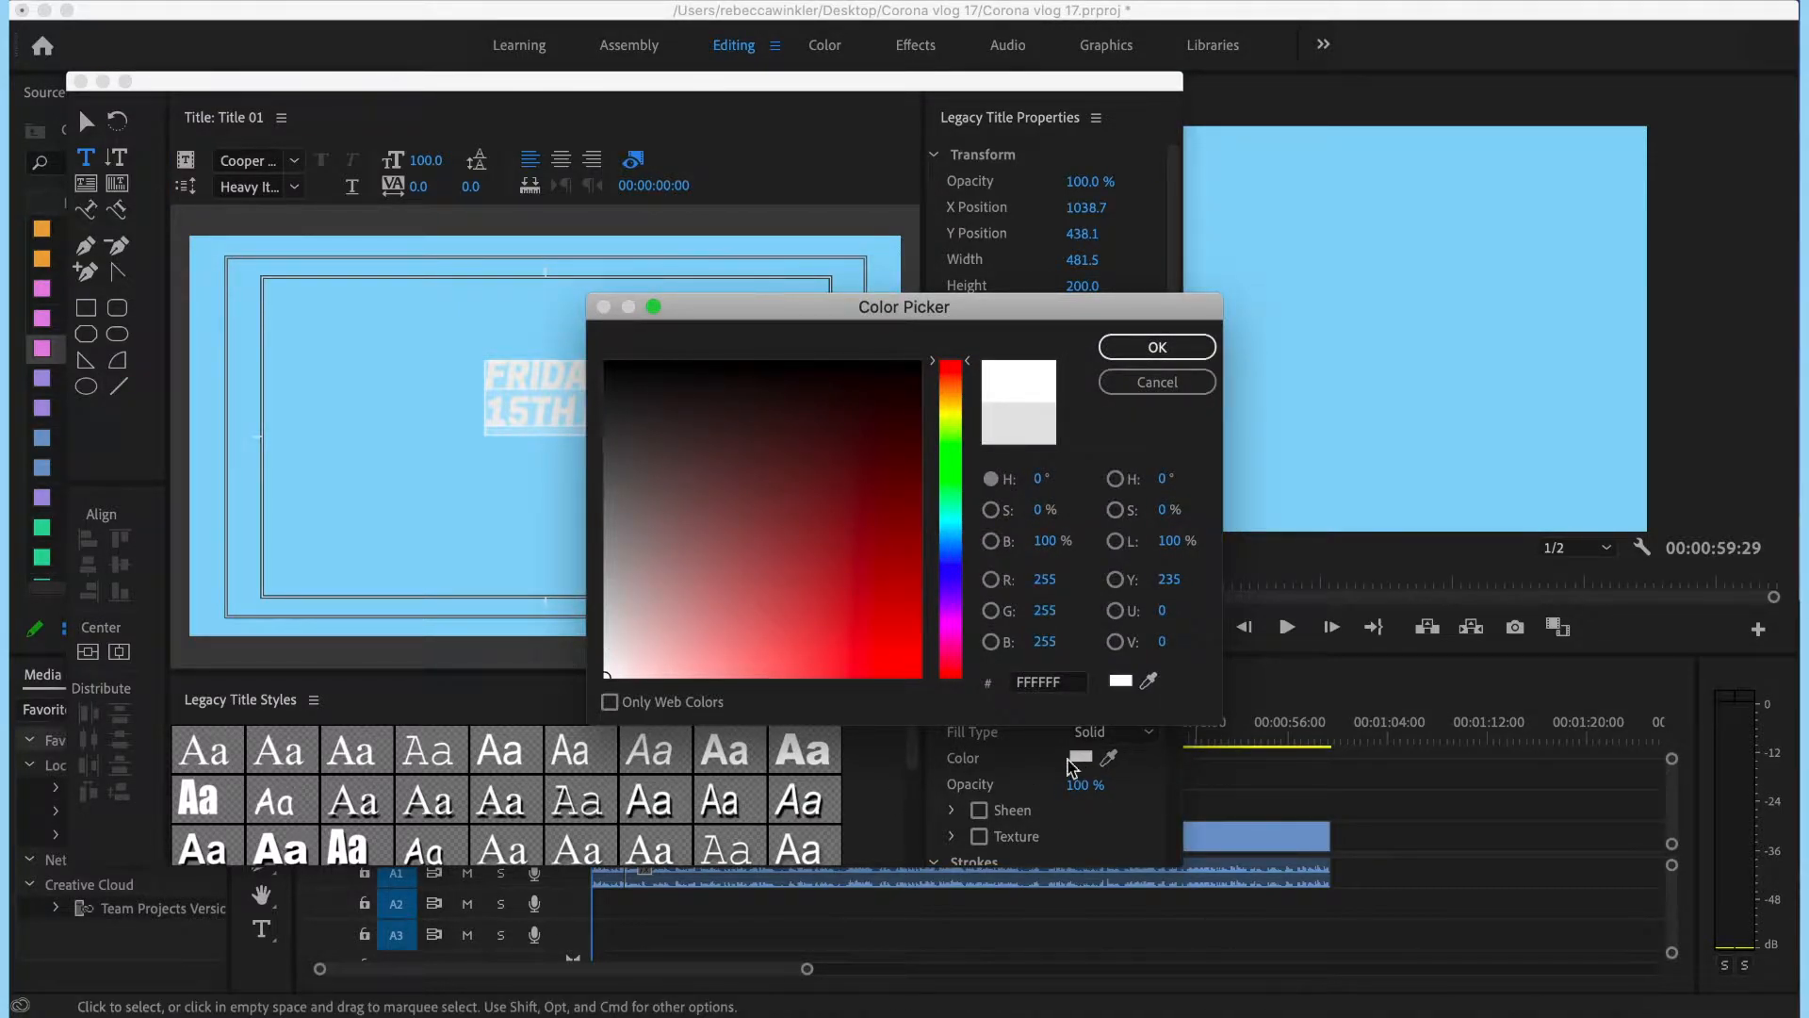
left_click(1158, 349)
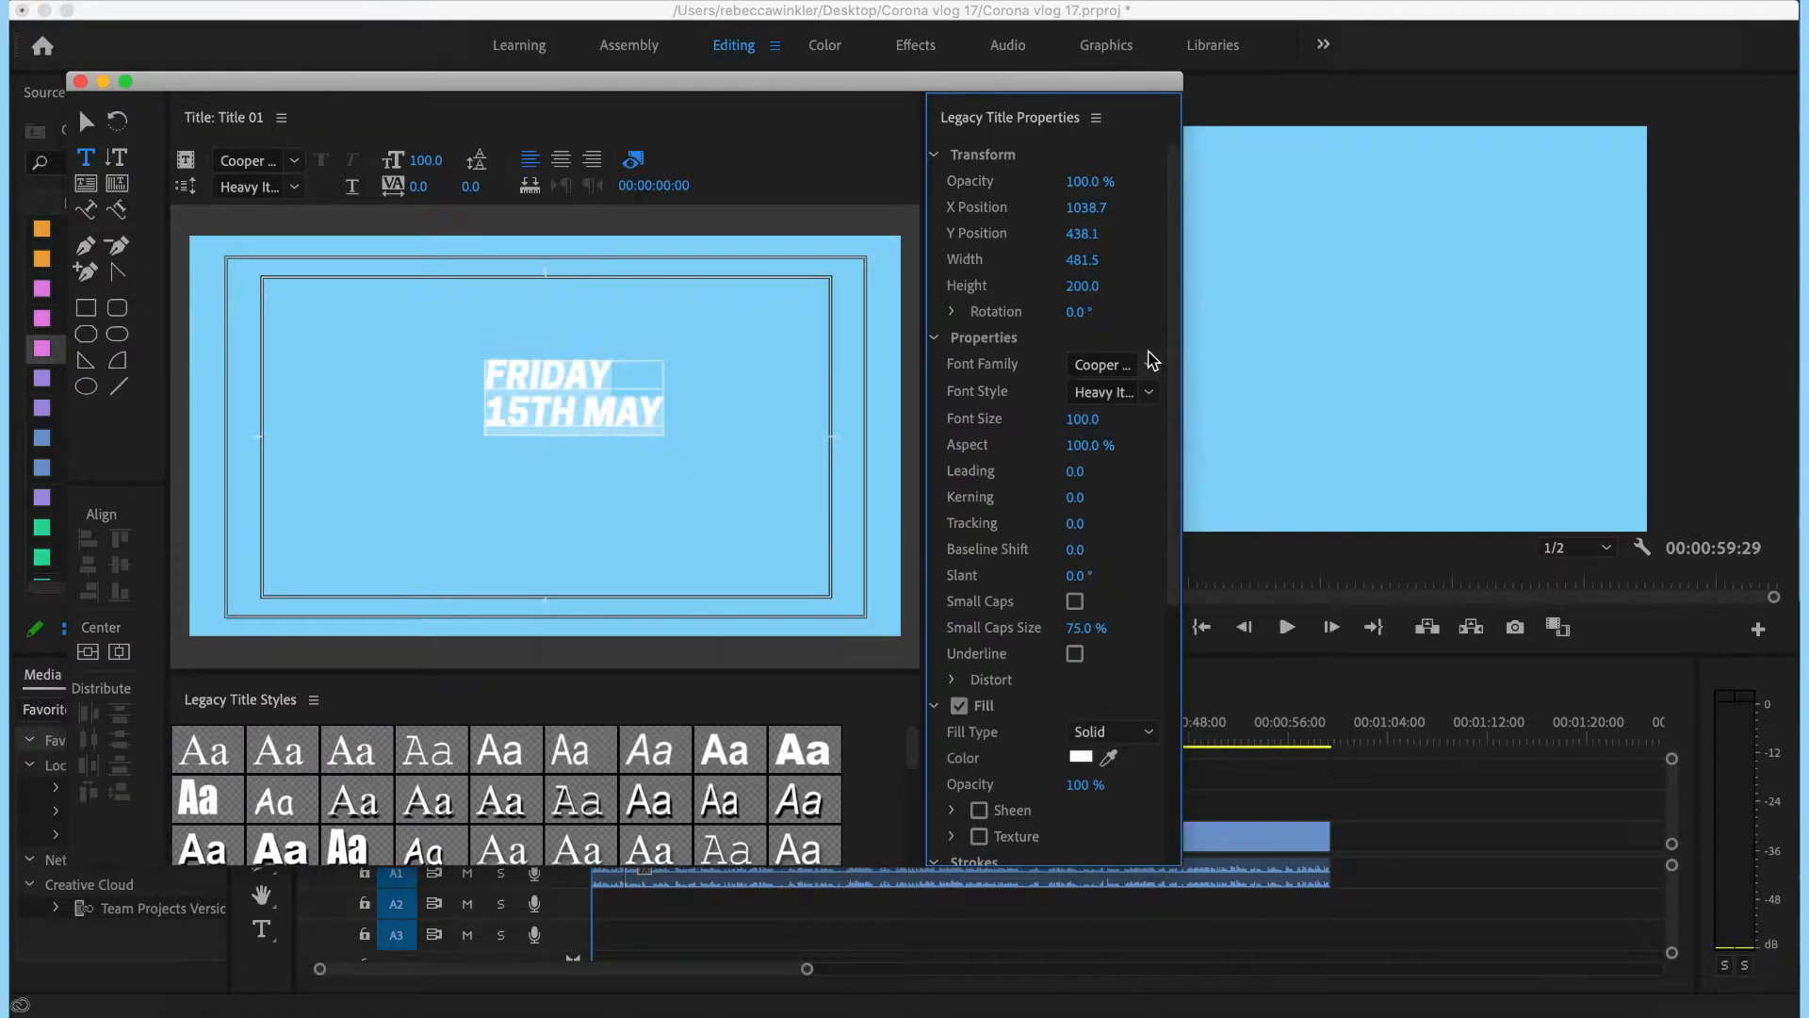
- Center-align the title lines and center the text block horizontally and vertically in the frame
left_click(563, 159)
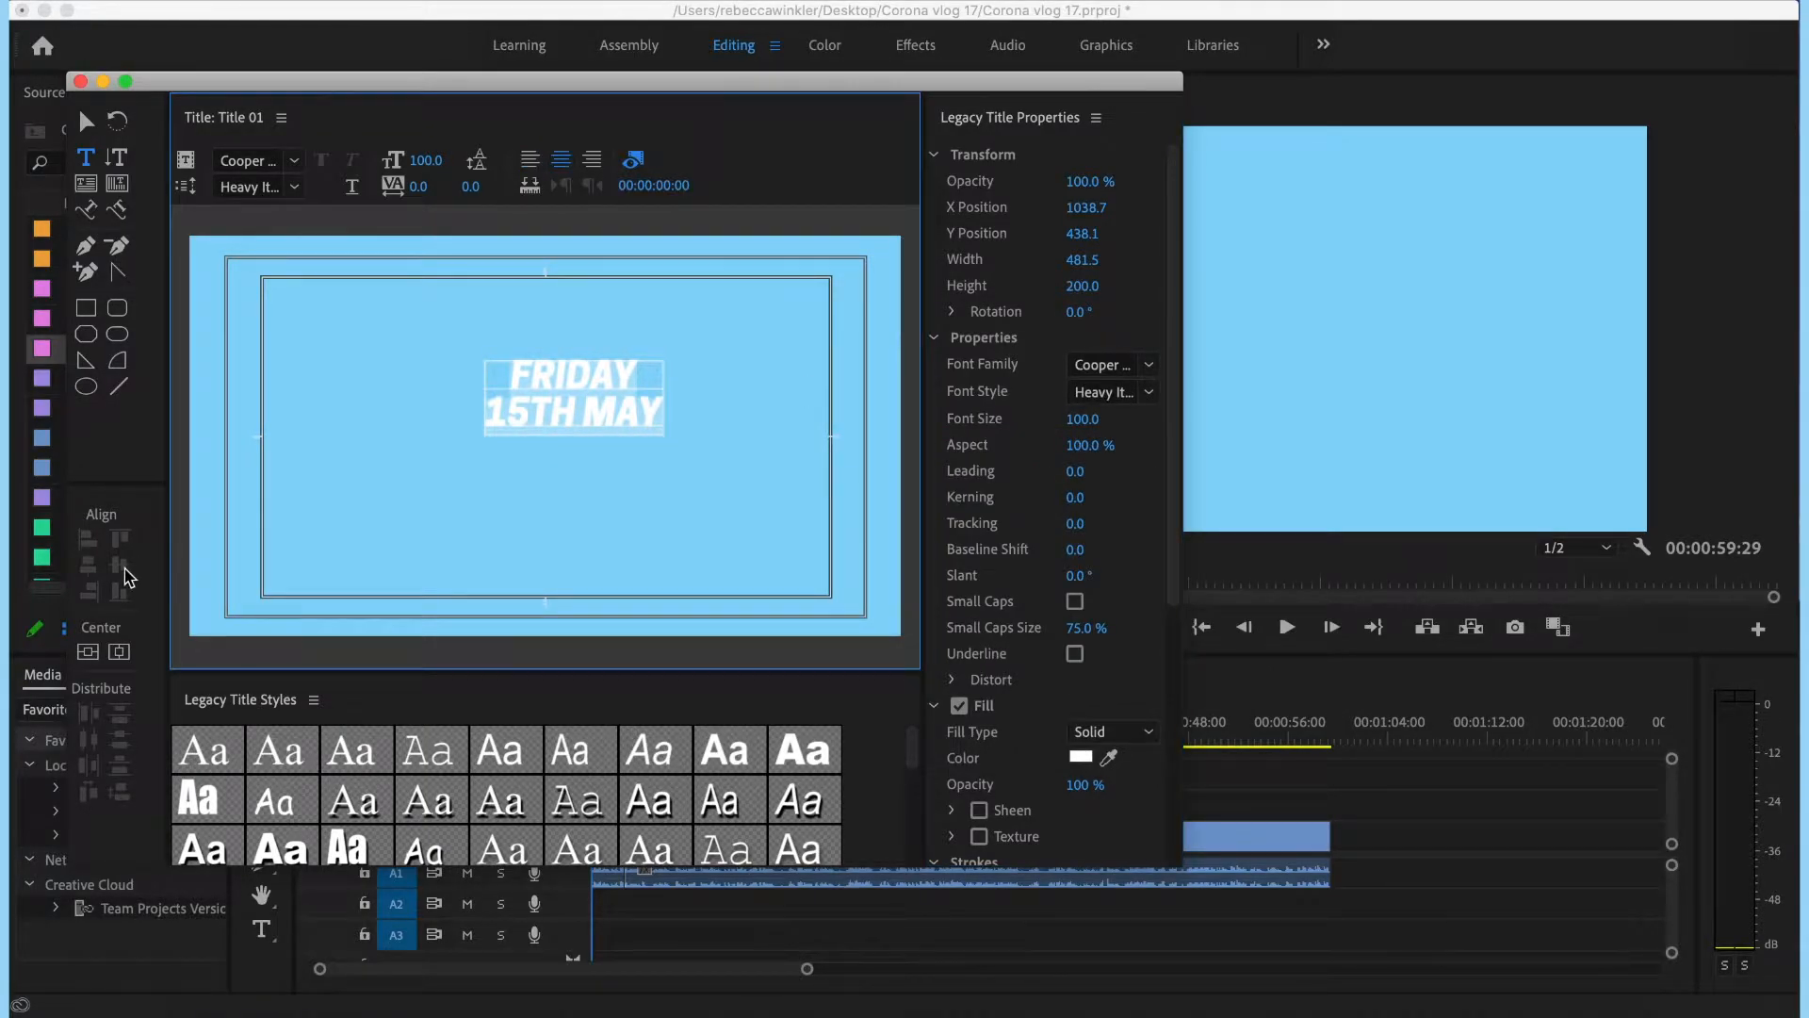
left_click(88, 659)
left_click(120, 659)
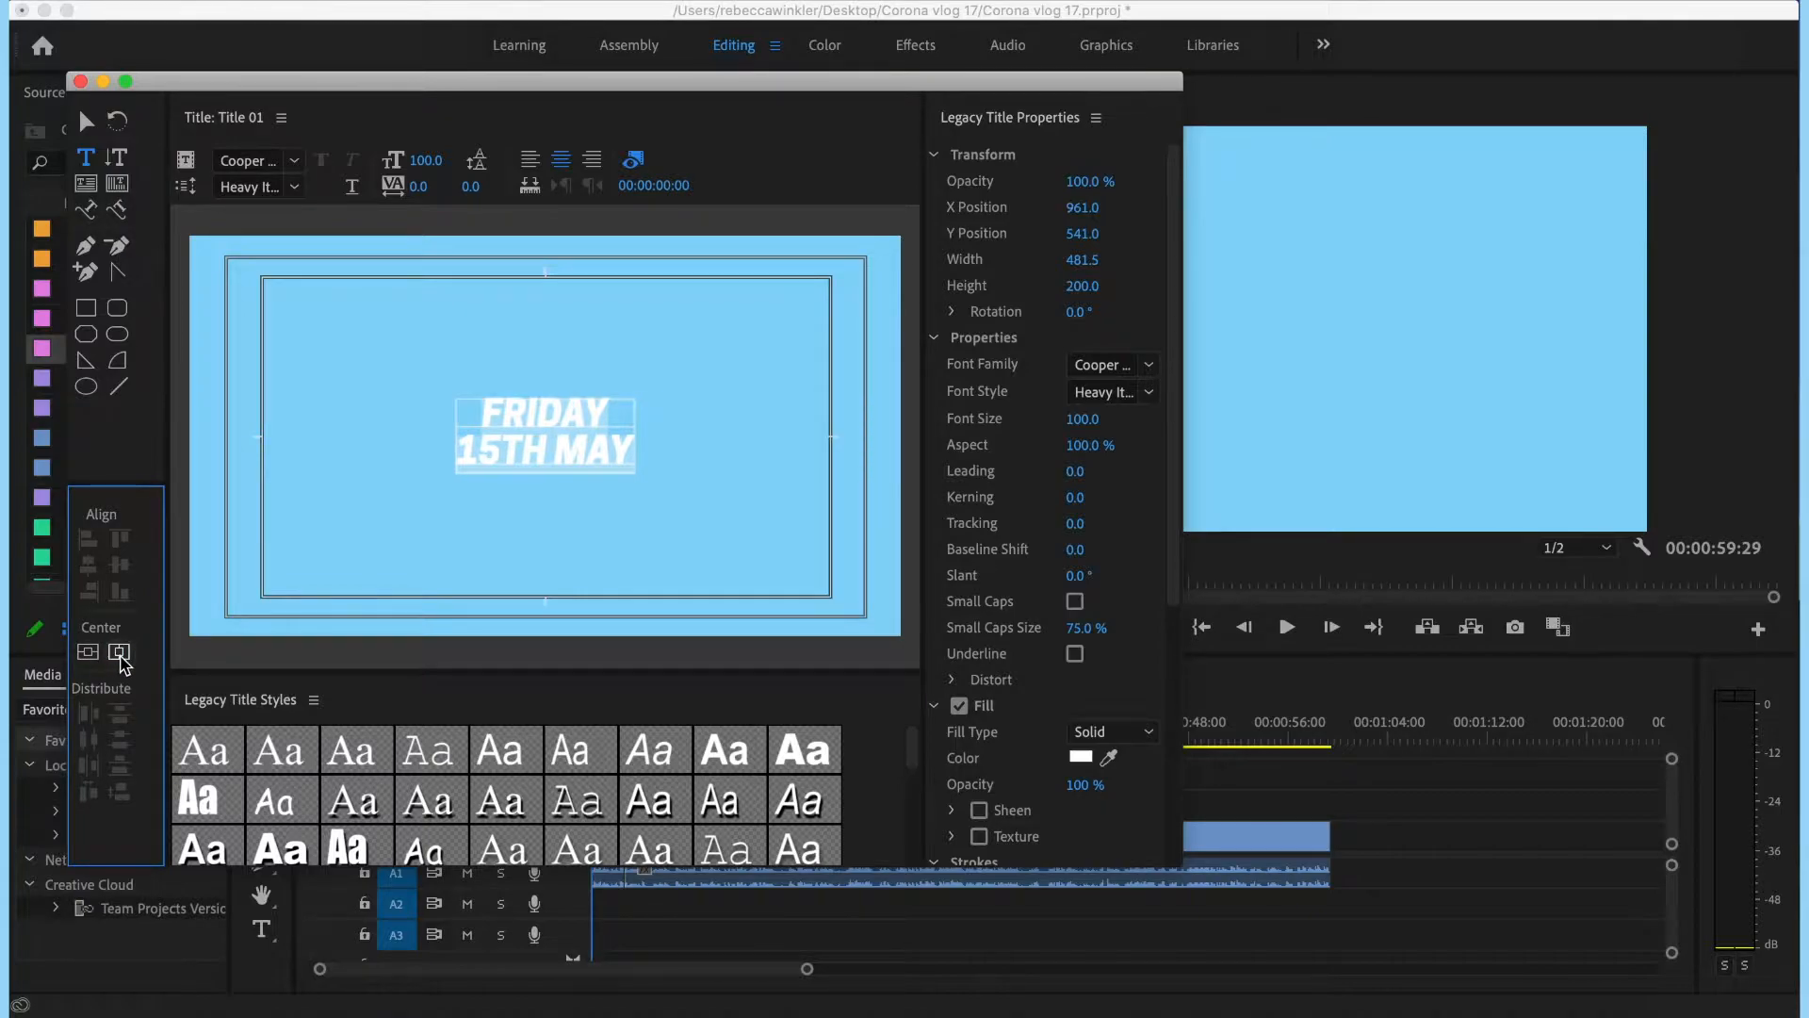
- Set the font size of both title lines to 200
left_click(1091, 415)
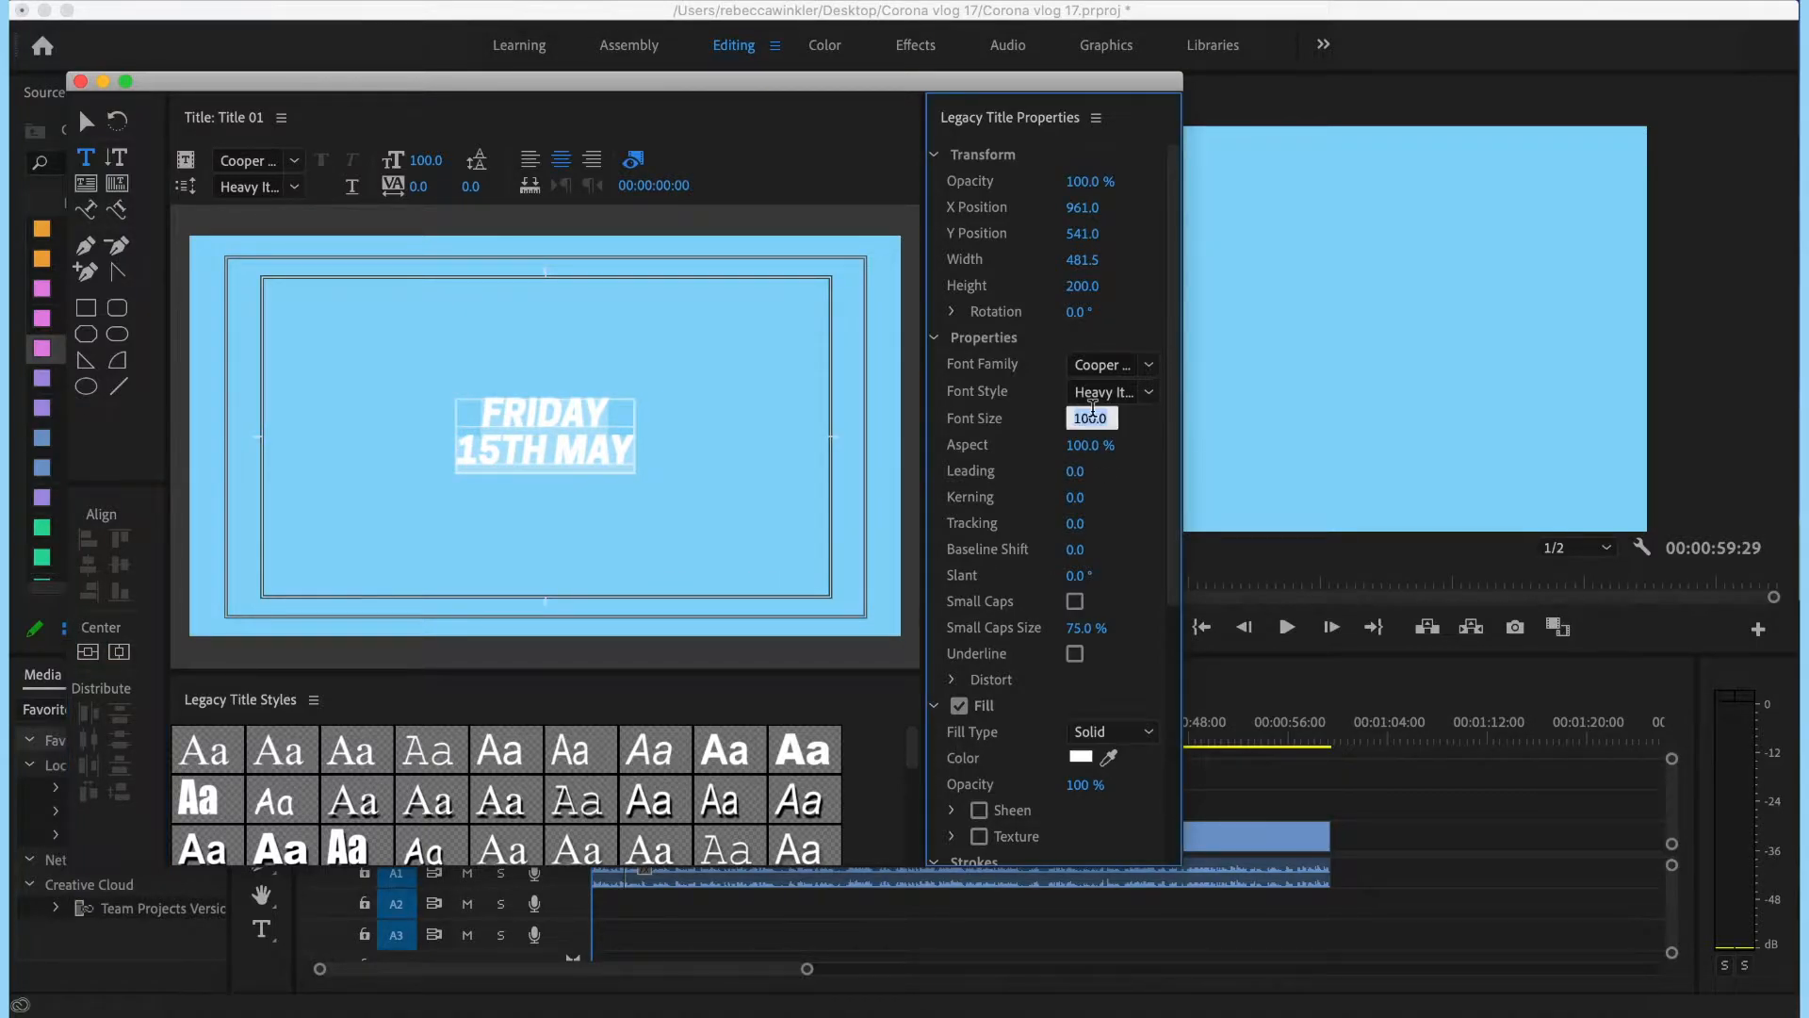
type("200")
key("Return")
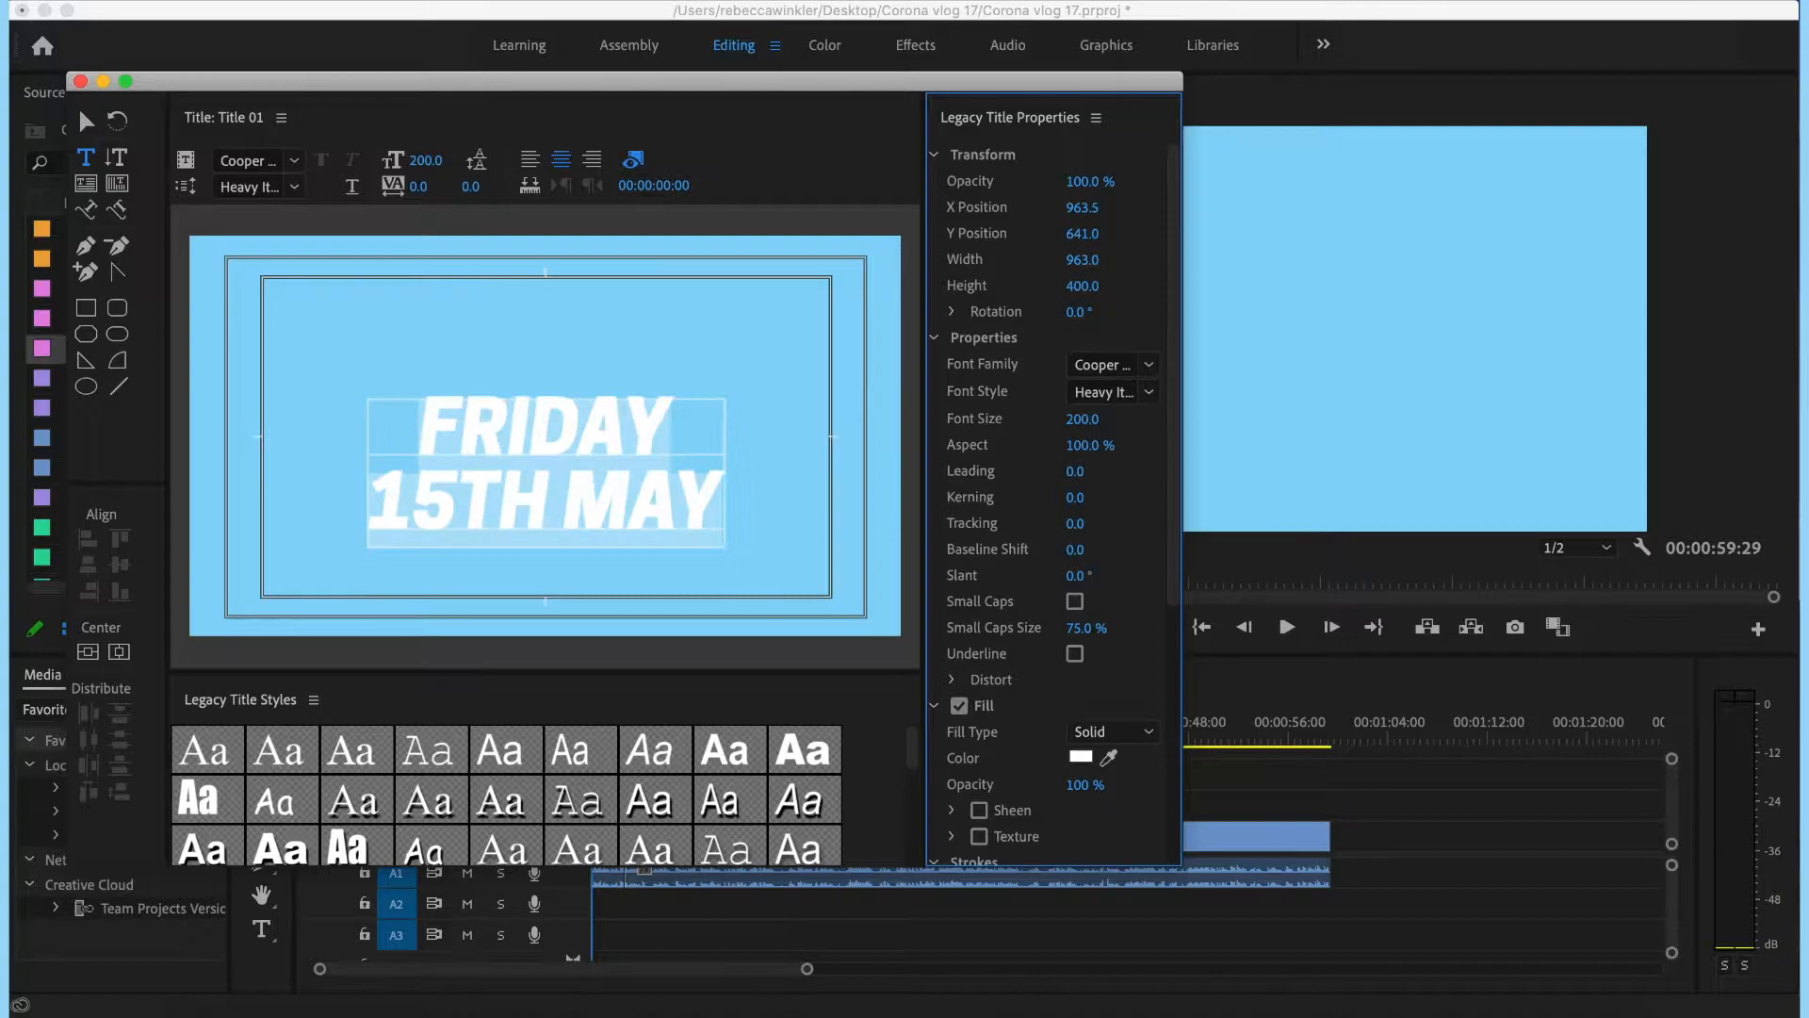
- Set the fill color of the word FRIDAY to black and re-center the enlarged title block in the frame
left_click(688, 418)
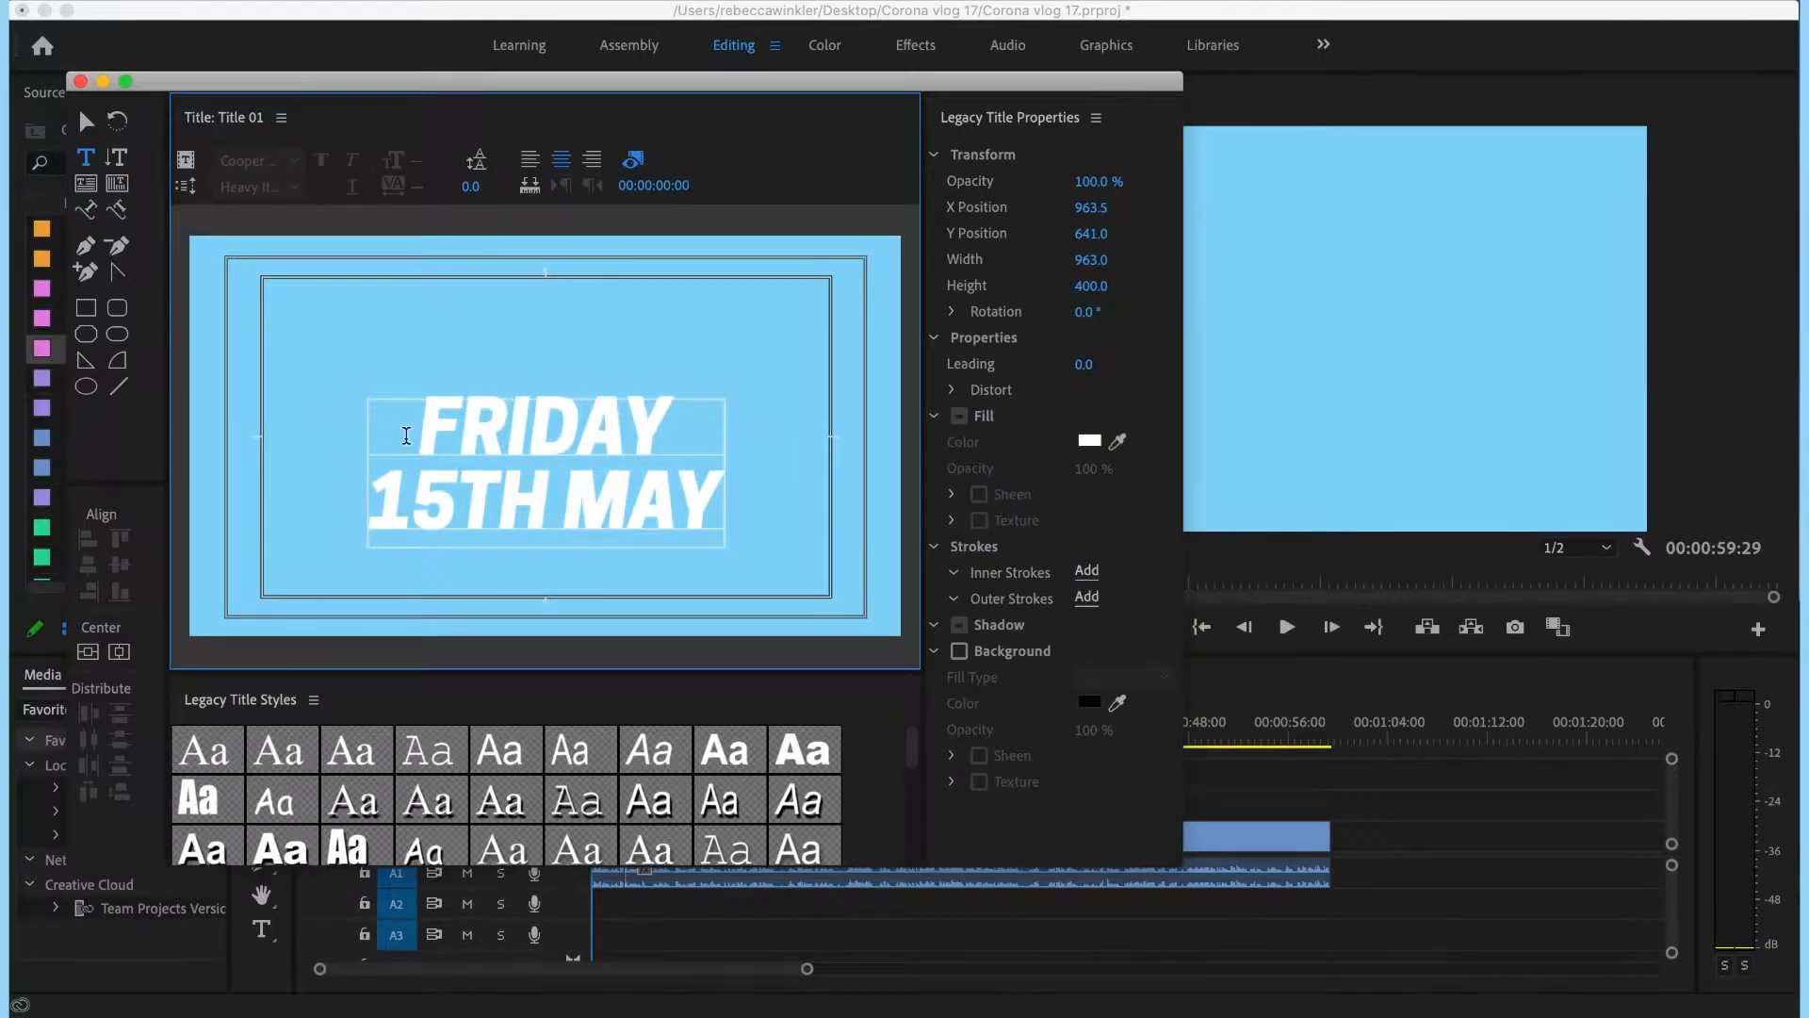
left_click_drag(671, 438, 424, 409)
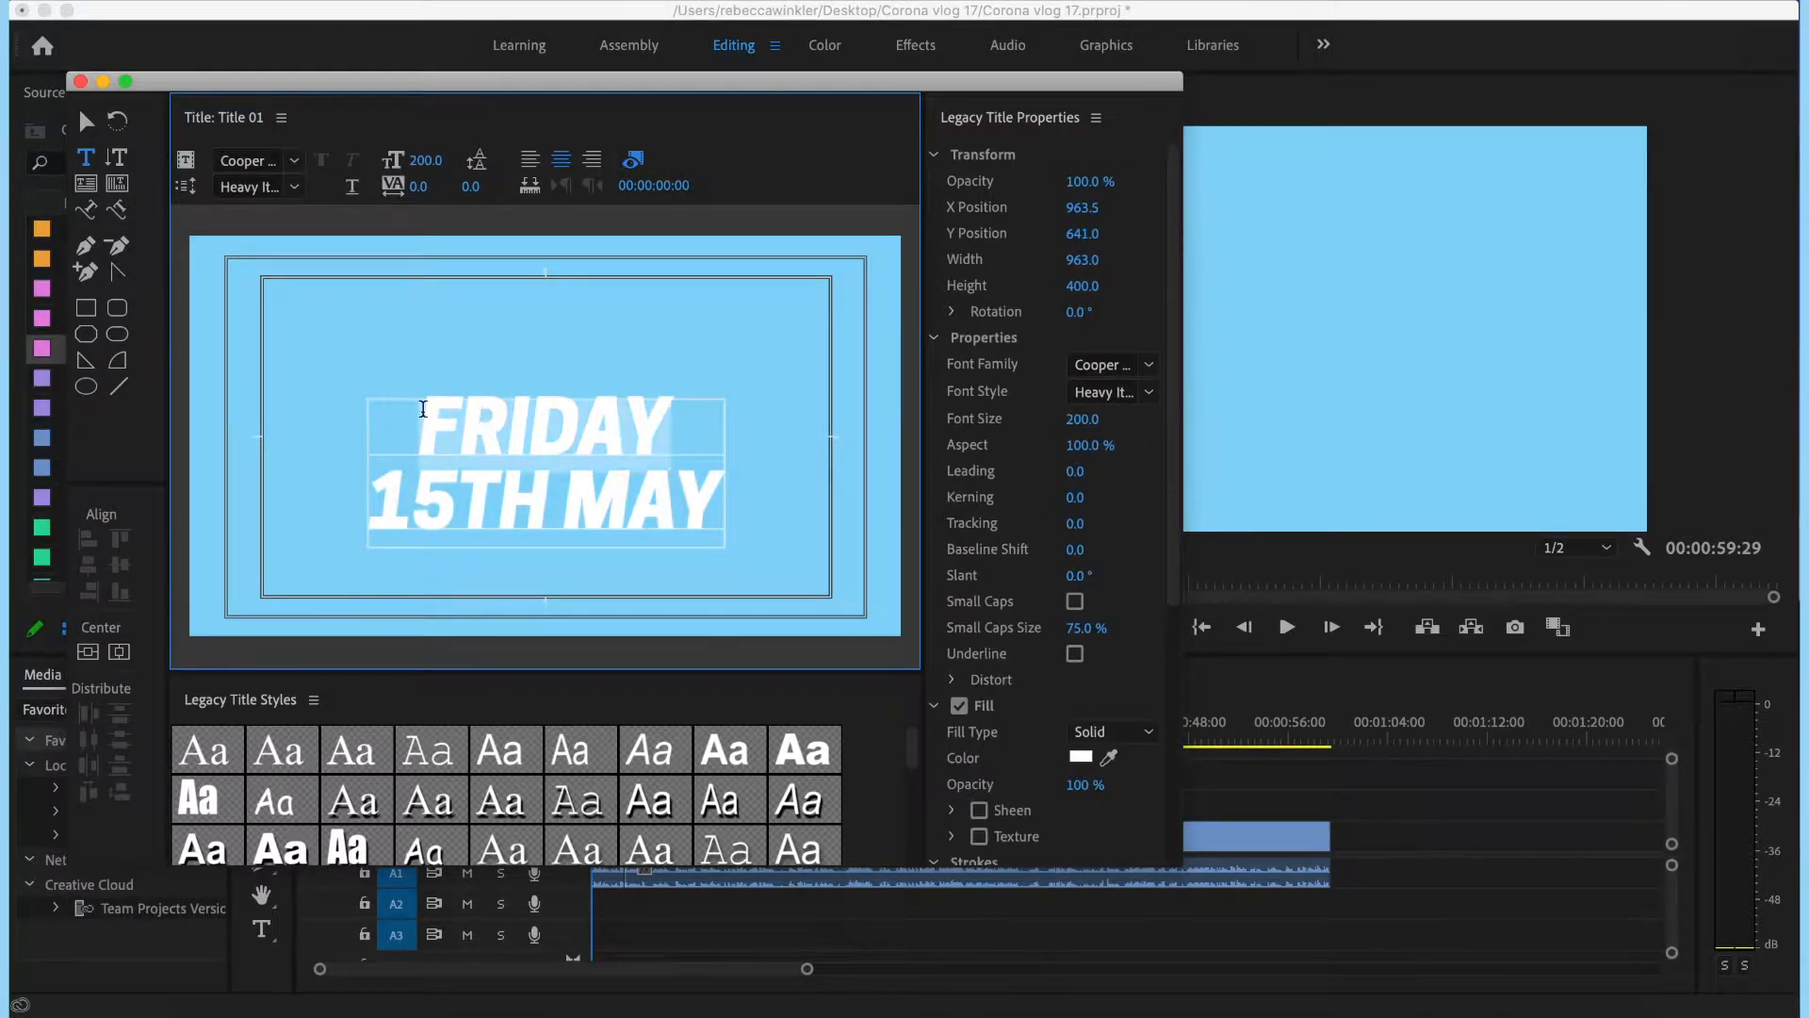
left_click(1081, 756)
left_click(788, 384)
left_click_drag(788, 384, 805, 197)
key("Return")
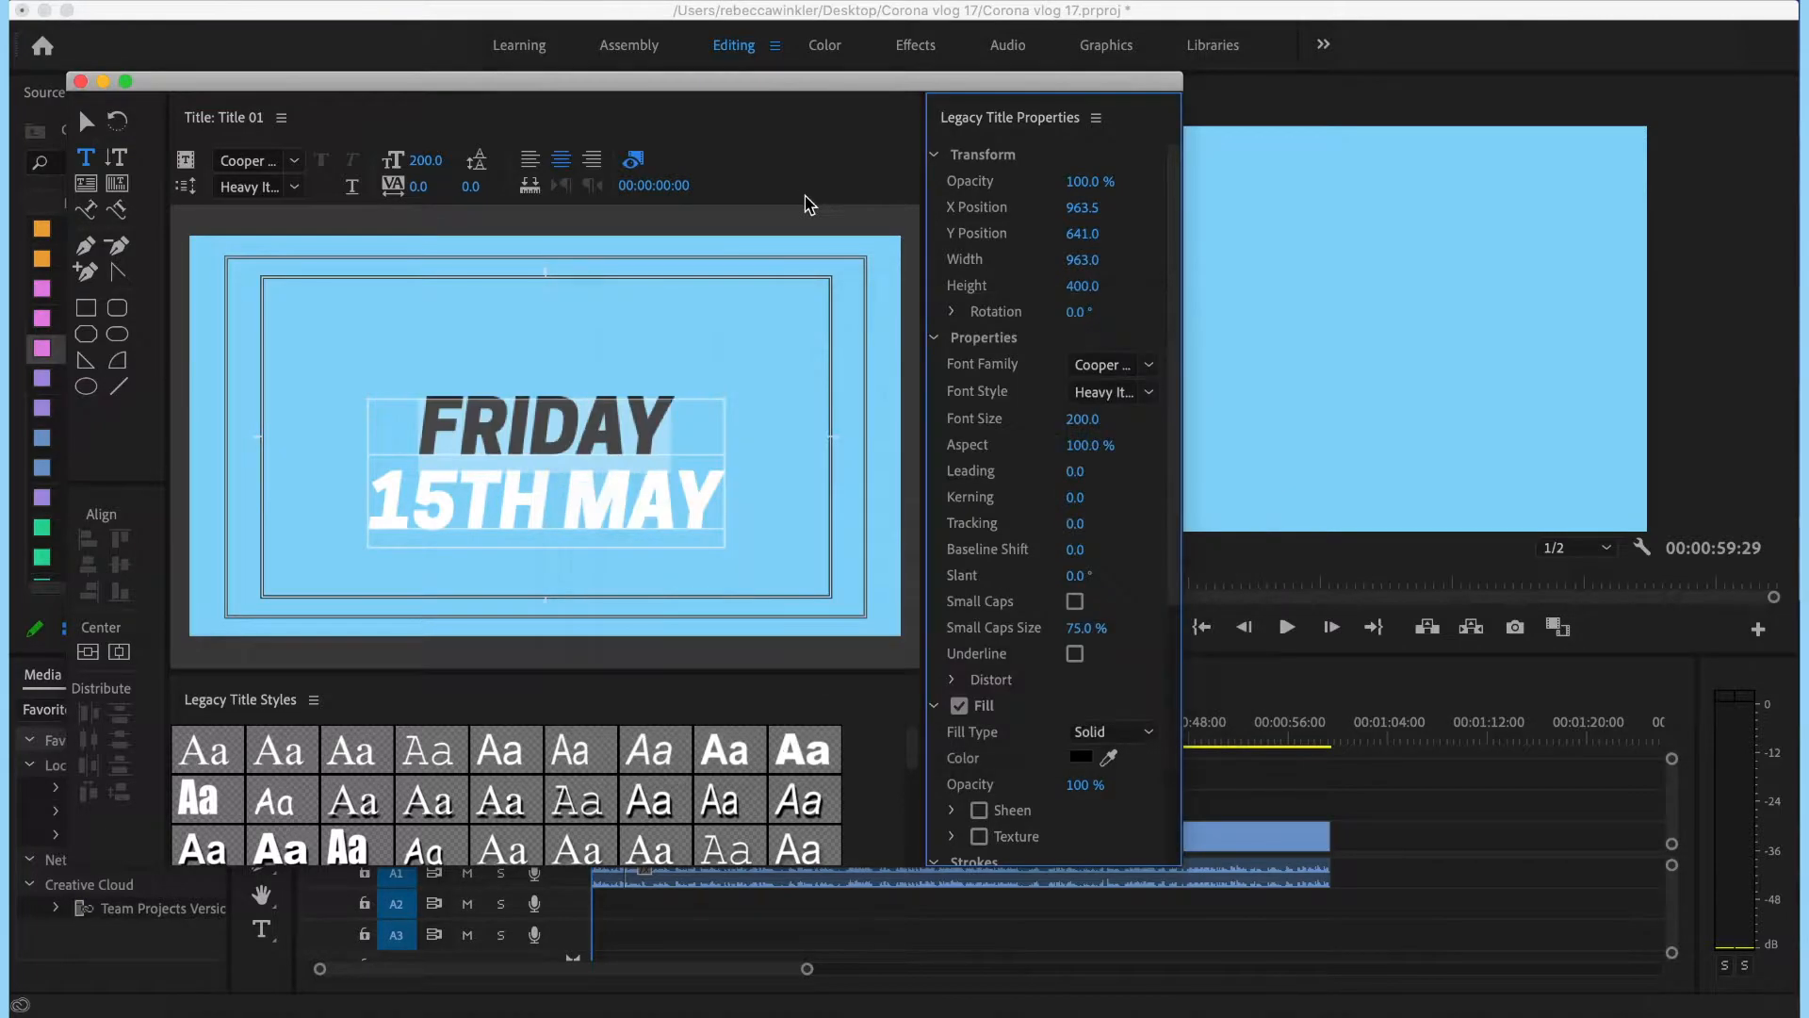
left_click(88, 651)
left_click(119, 651)
- Set the font size of the 15TH MAY line to 100 and center the title block vertically in the frame
left_click(713, 477)
left_click_drag(722, 476, 355, 468)
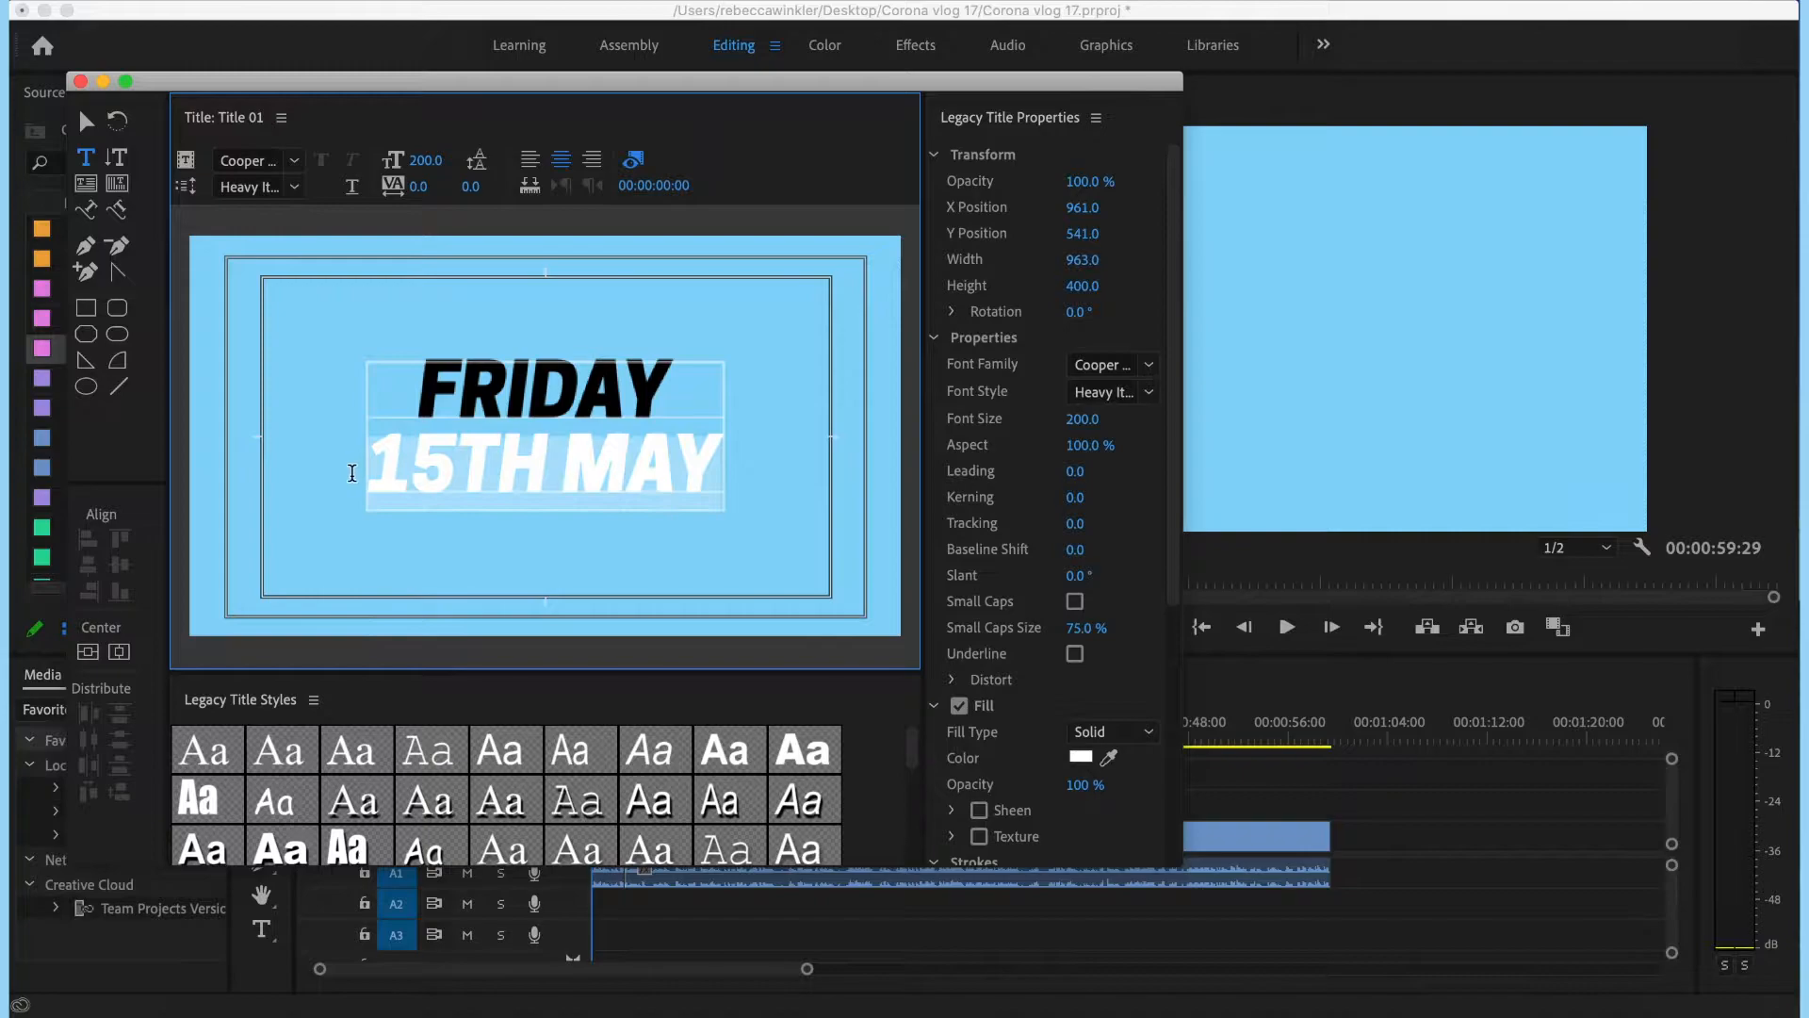
left_click(1092, 415)
type("100")
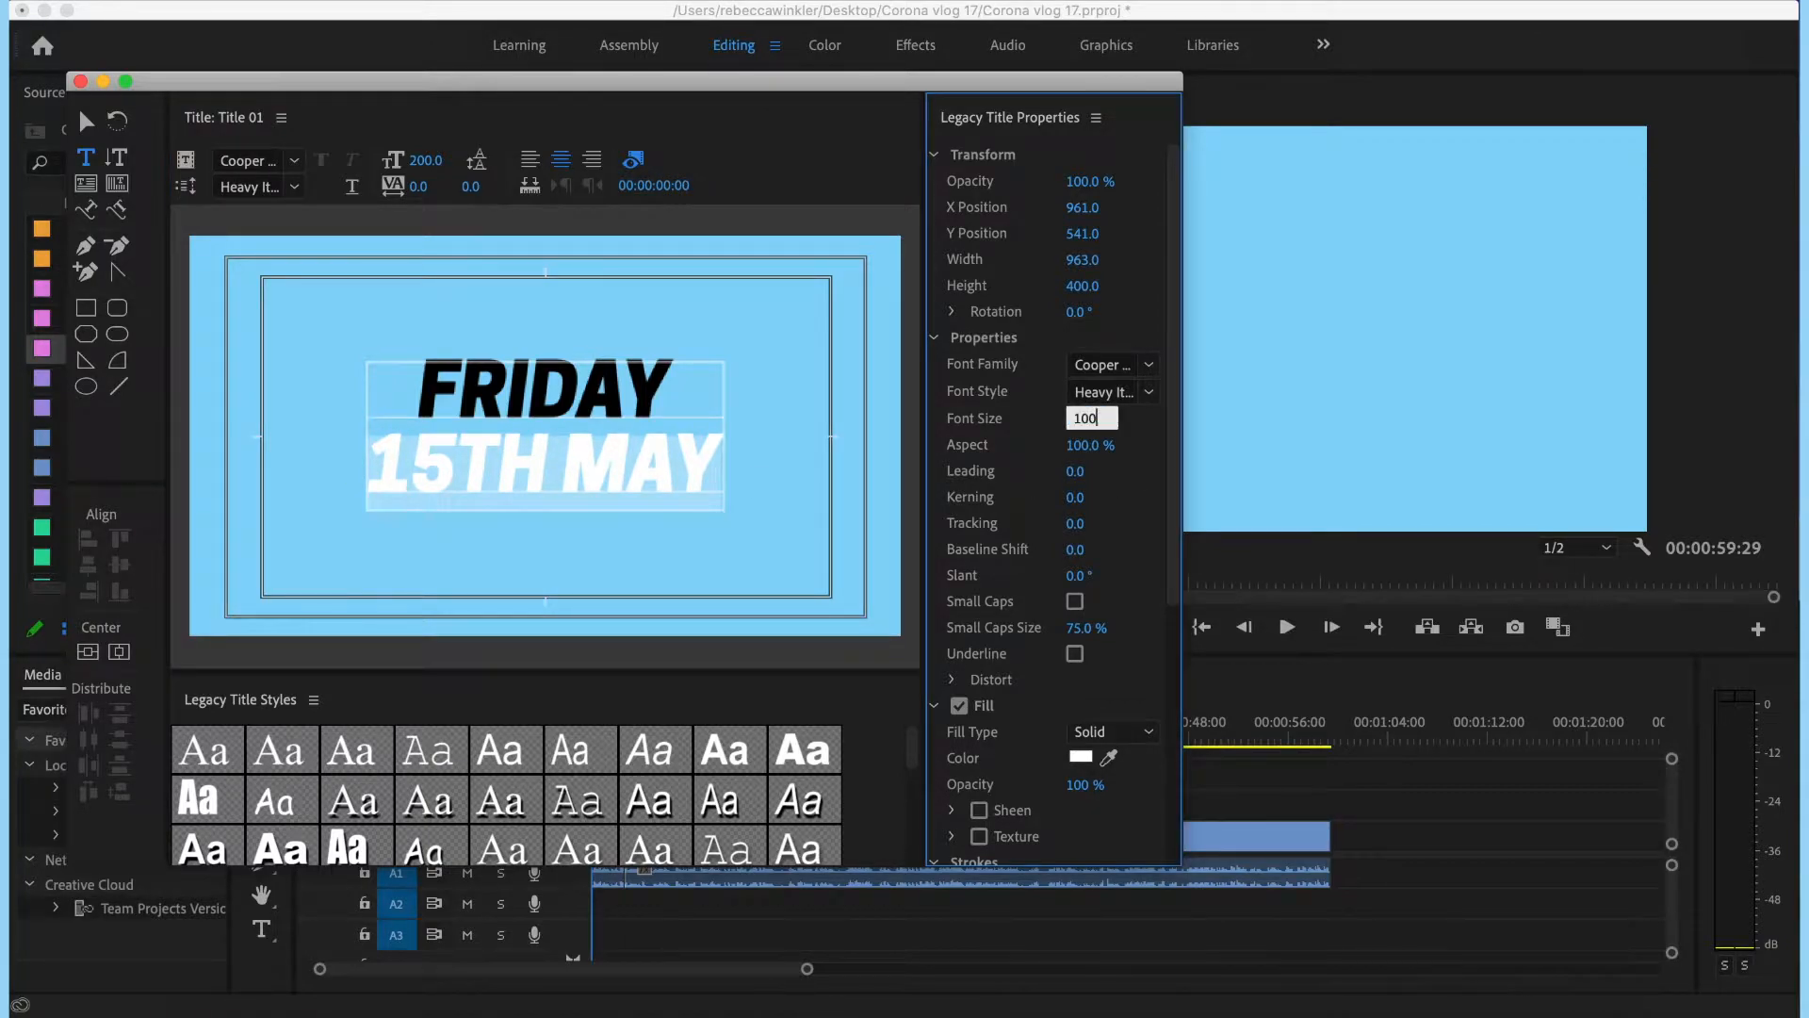
key("Return")
left_click(118, 651)
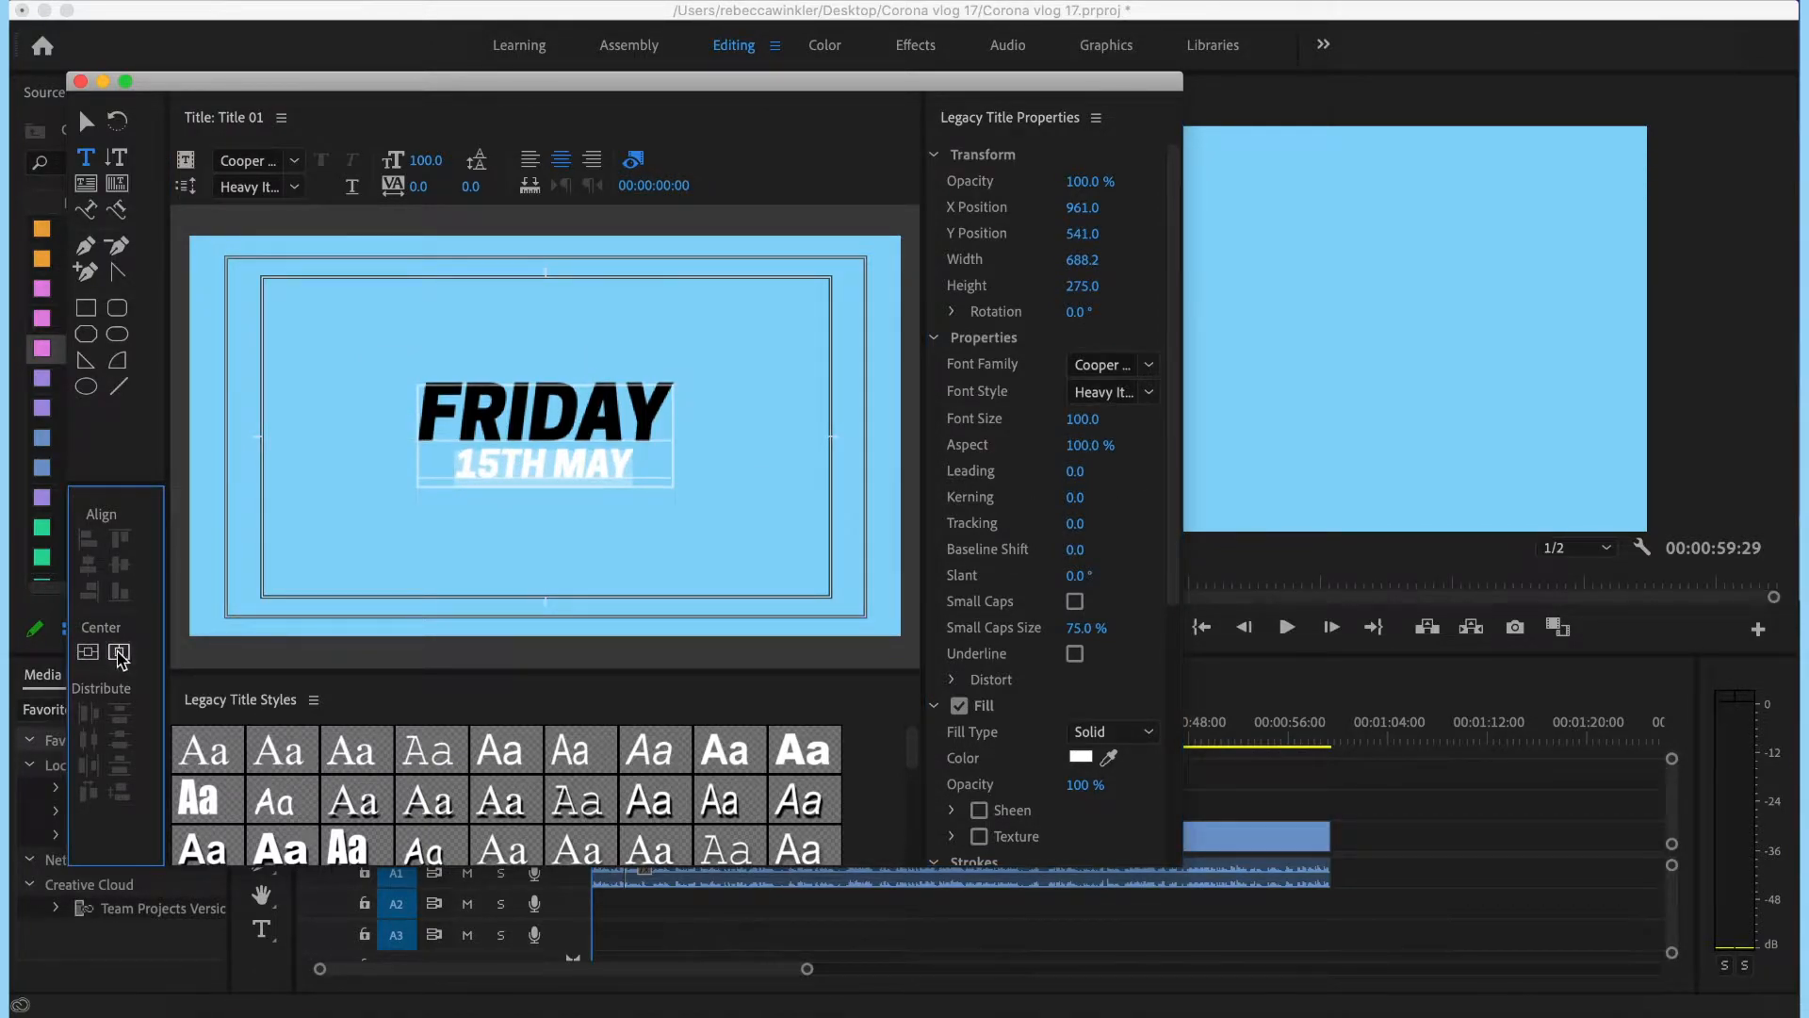
- Close the title editor and place Title 01 on track V3 above the blue clip at the sequence start
left_click(81, 83)
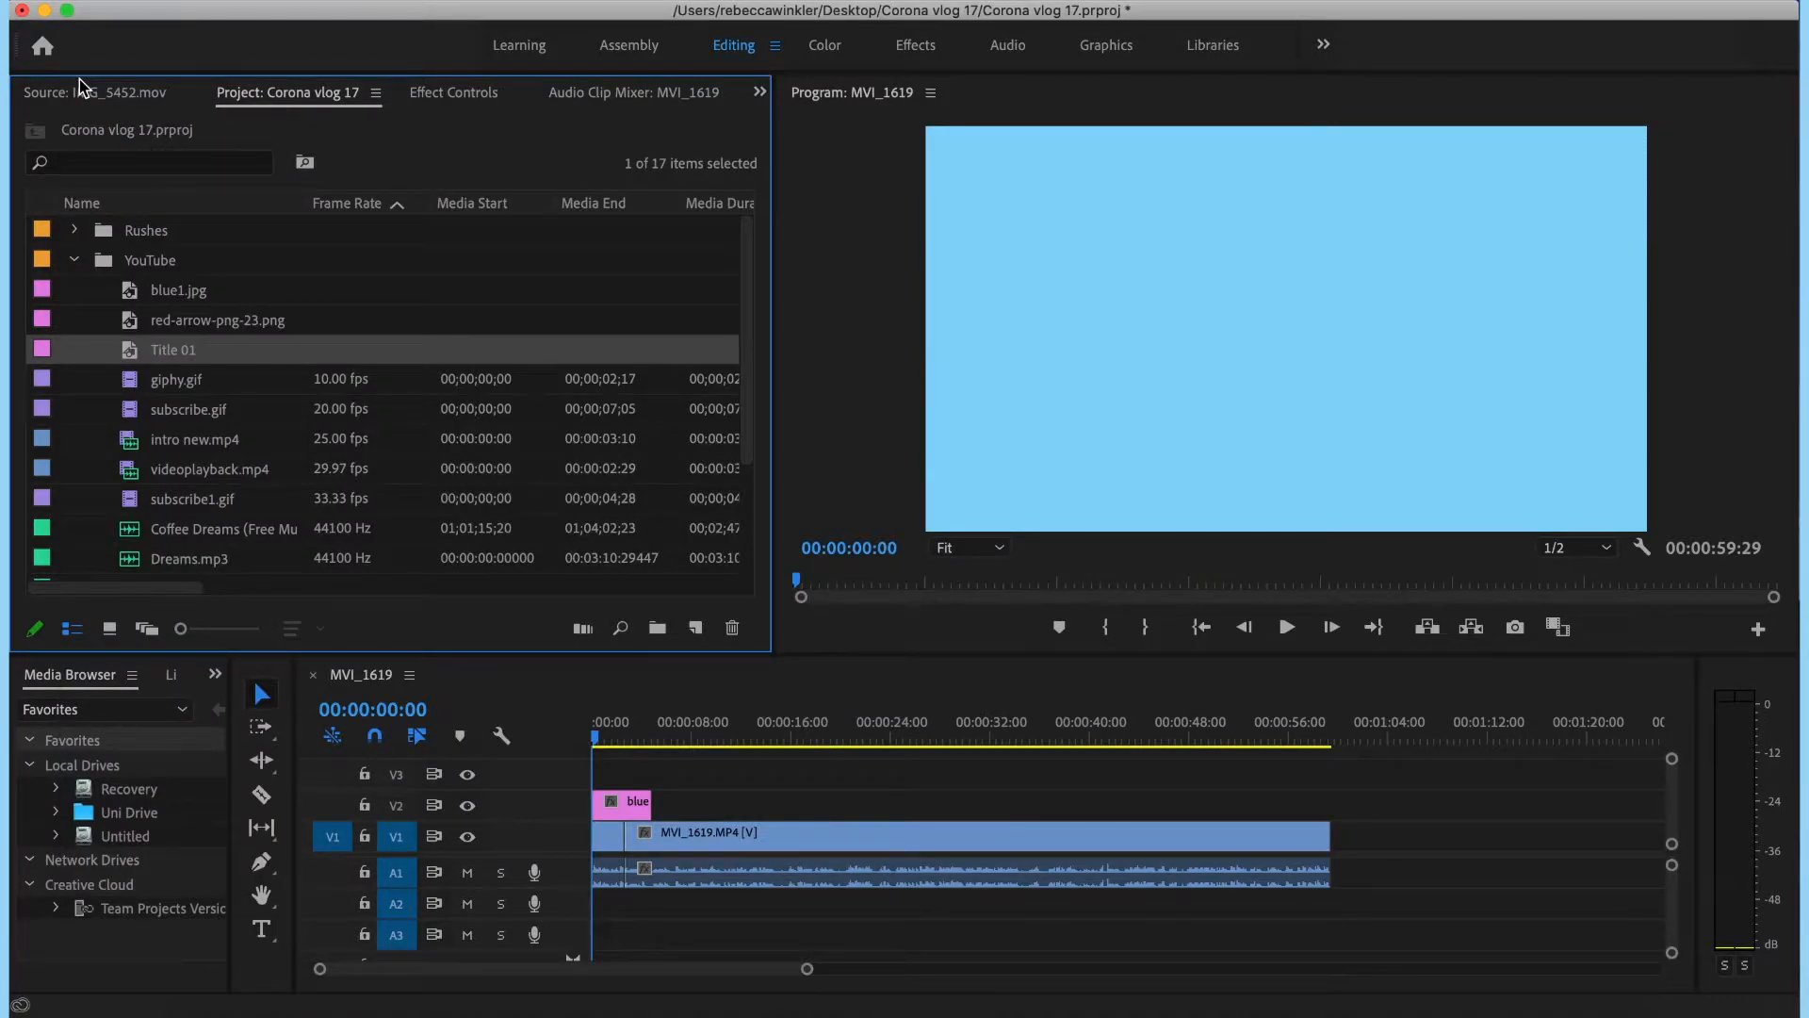
left_click_drag(150, 358, 612, 771)
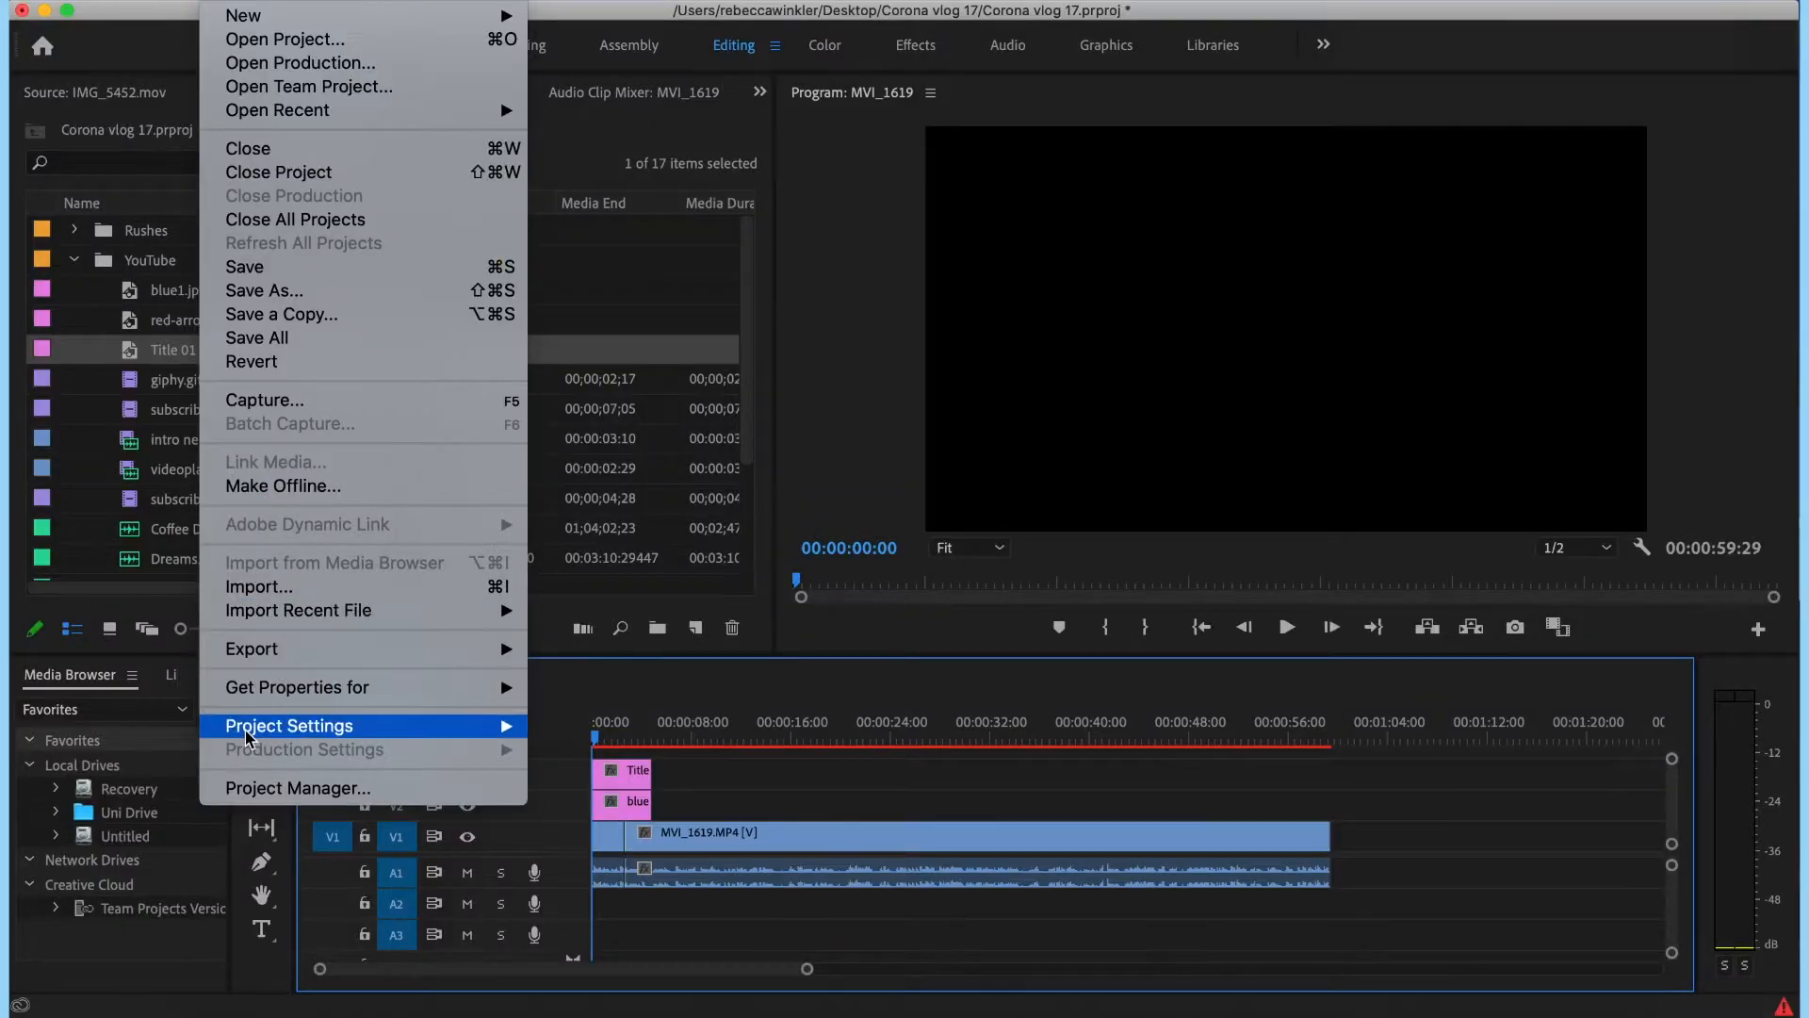
- Change the project's video renderer to Mercury Playback Engine Software Only
mouse_move(441, 728)
left_click(573, 733)
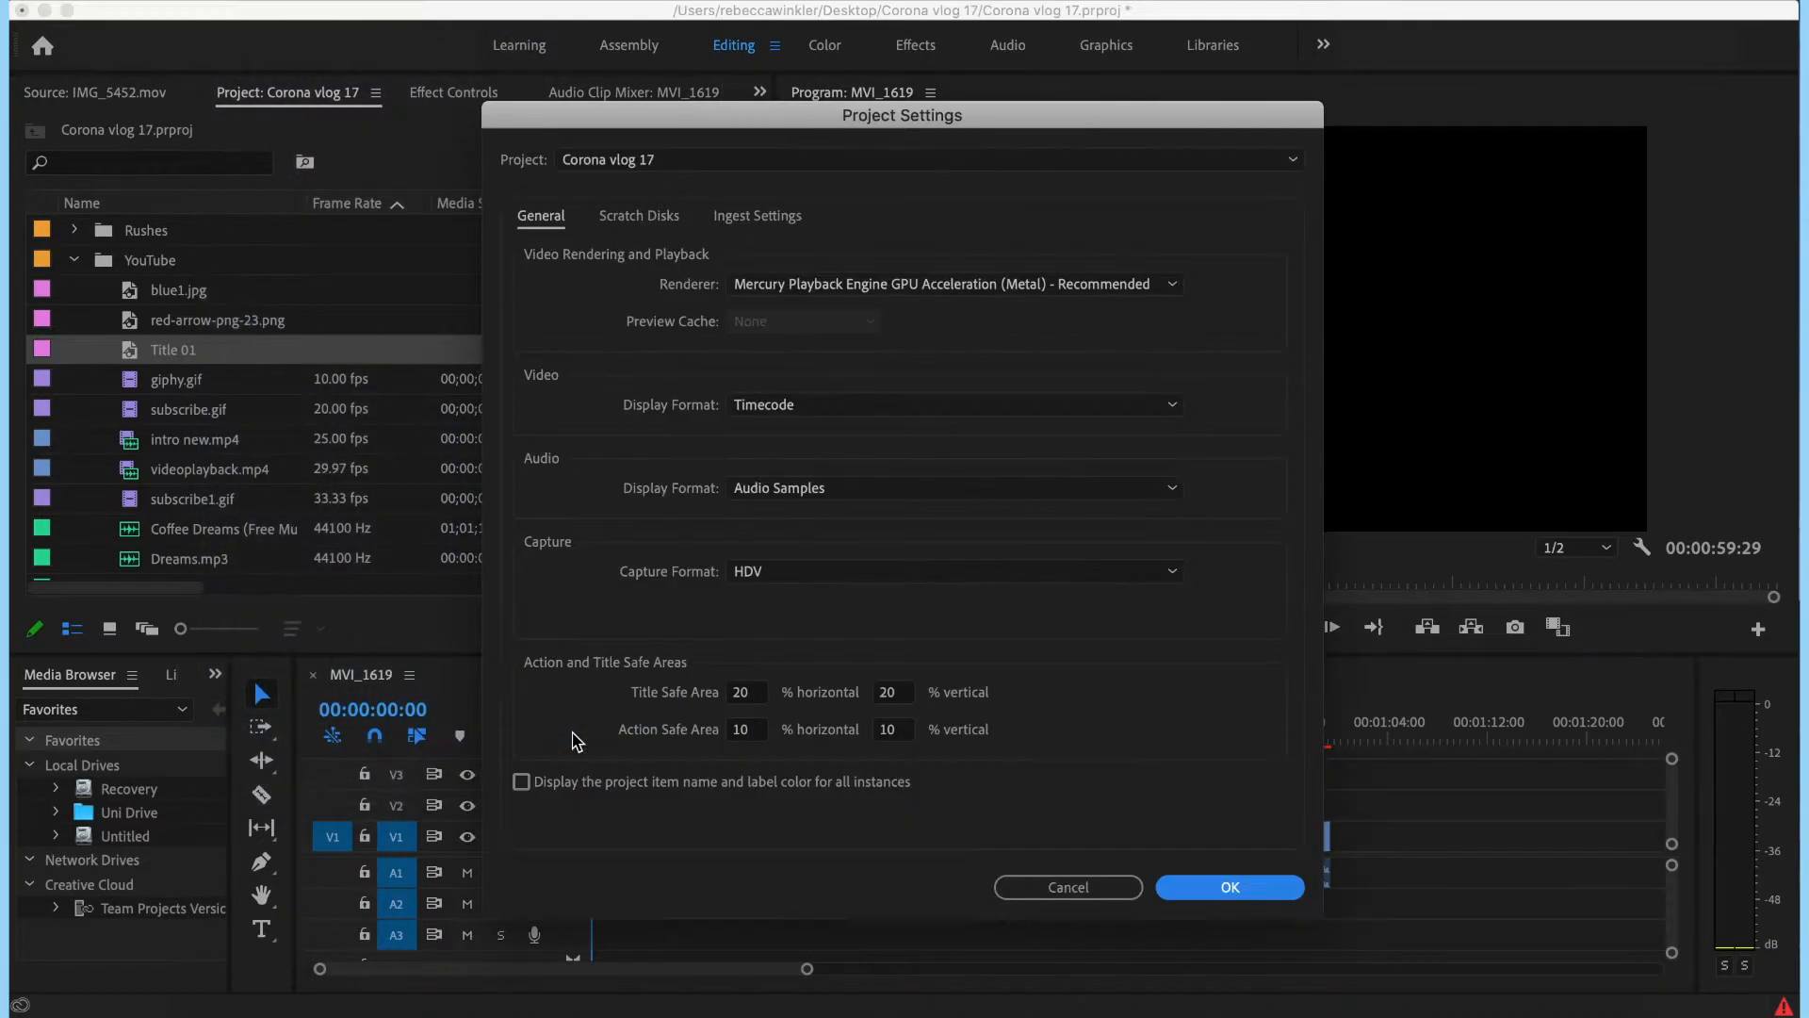
left_click(1016, 283)
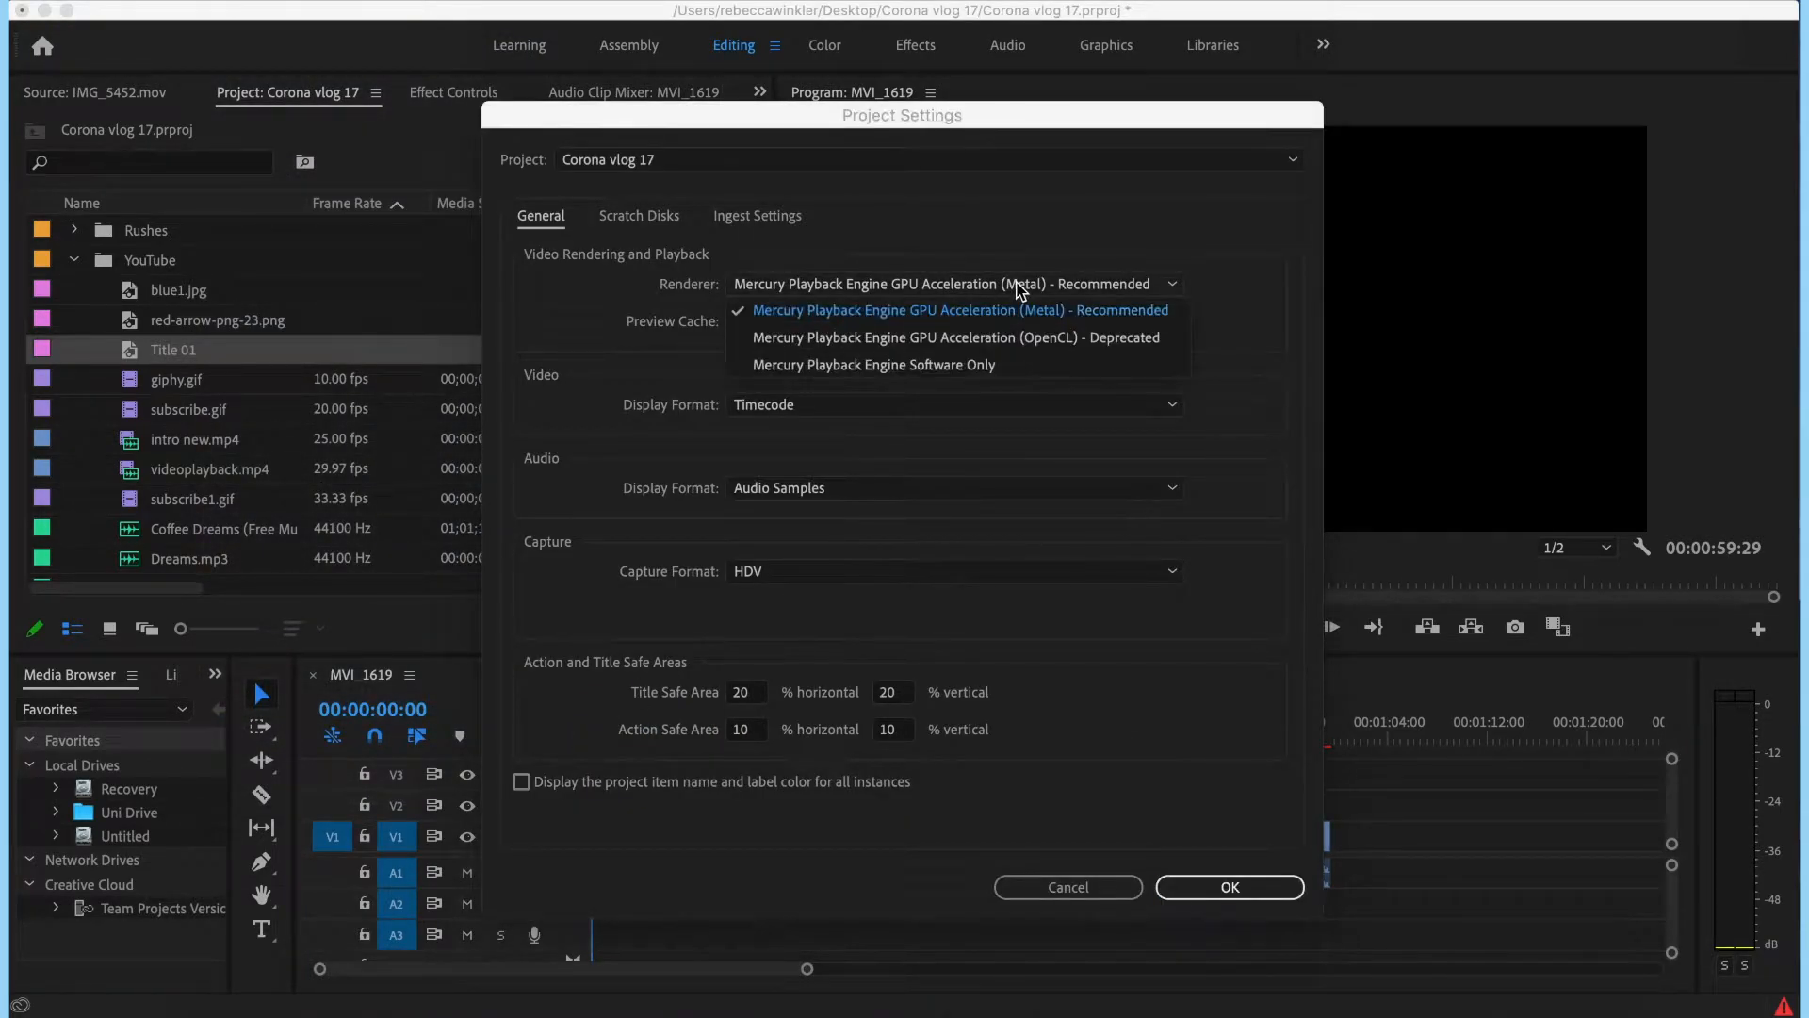
left_click(998, 365)
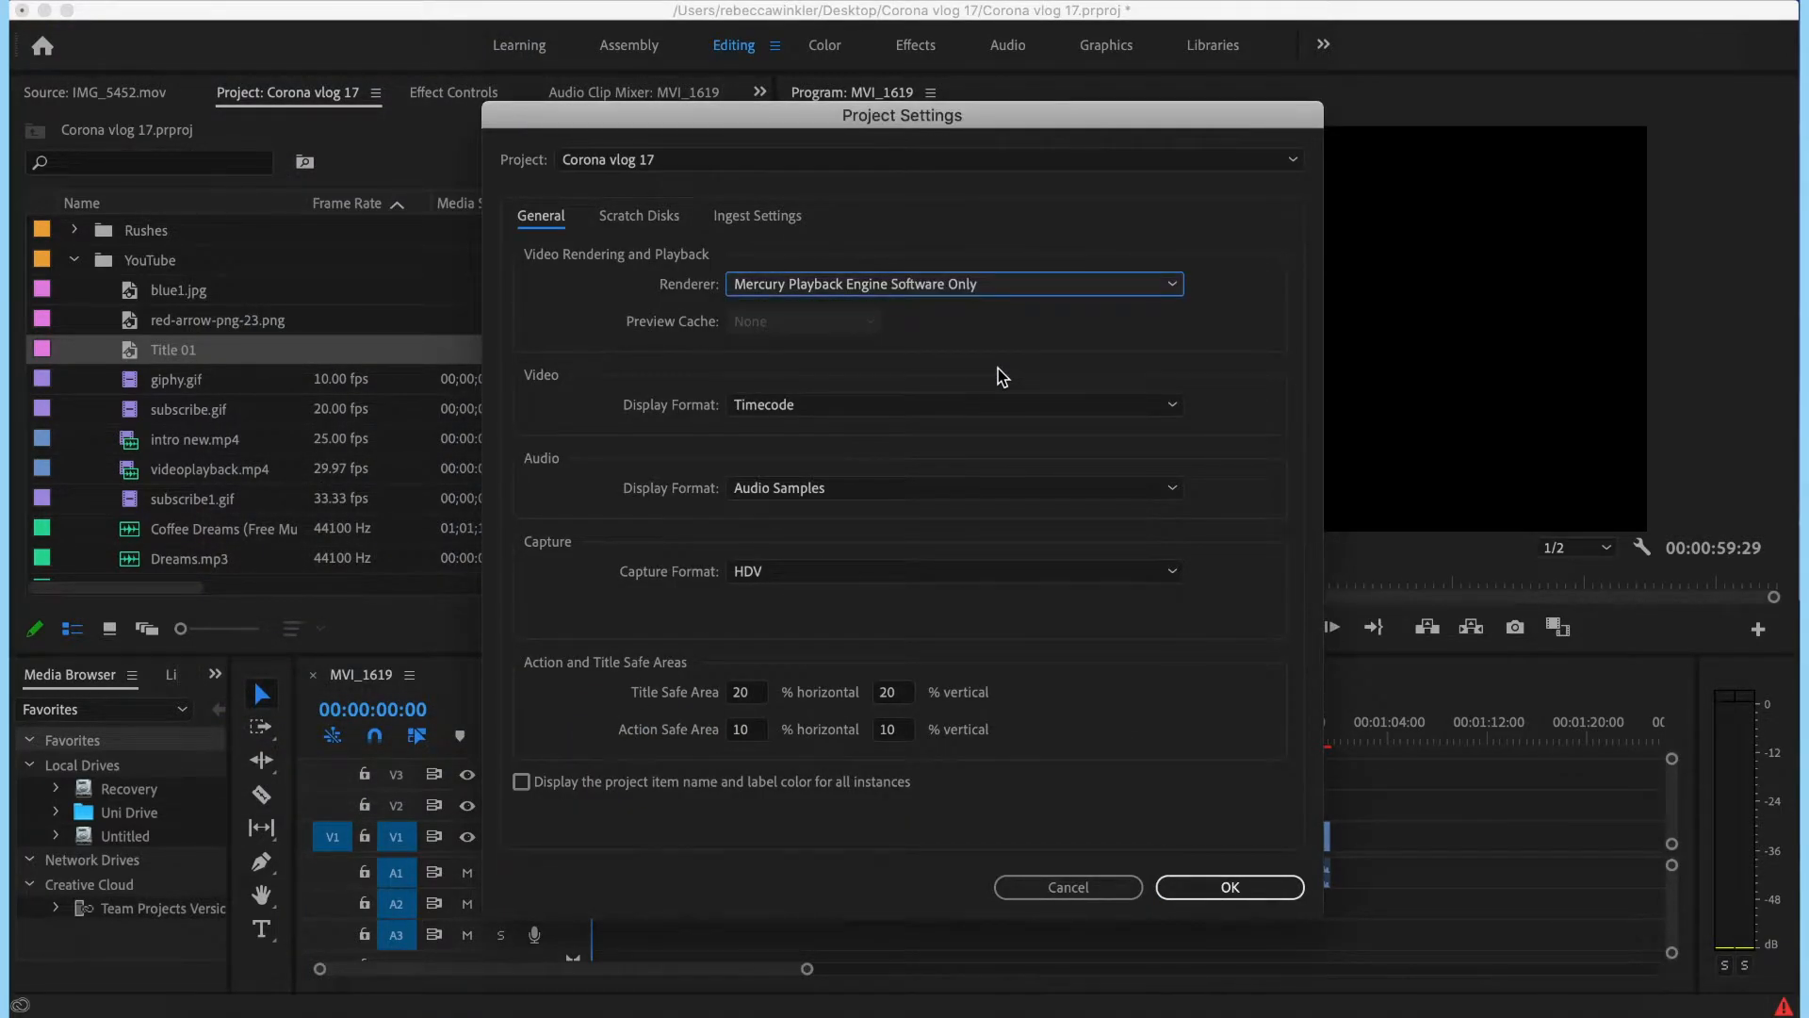
left_click(1231, 888)
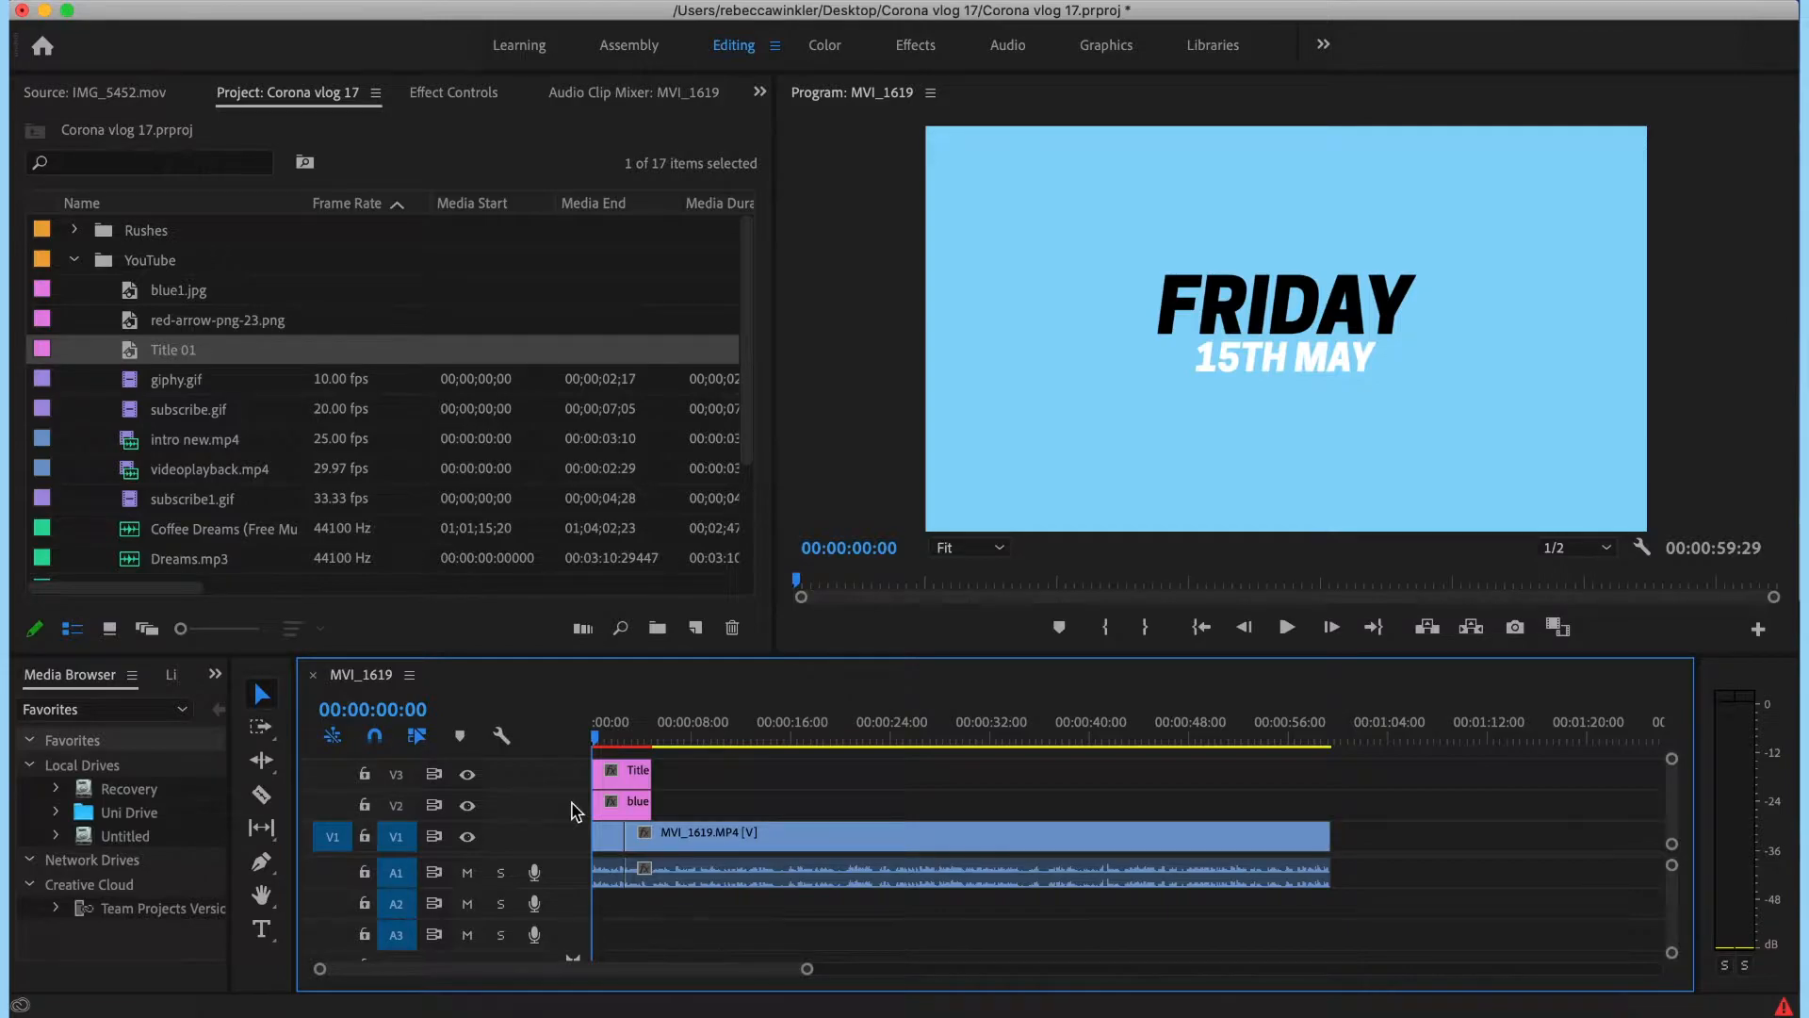
- Render and play back the sequence with the title card, and save the project
key("Return")
key("space")
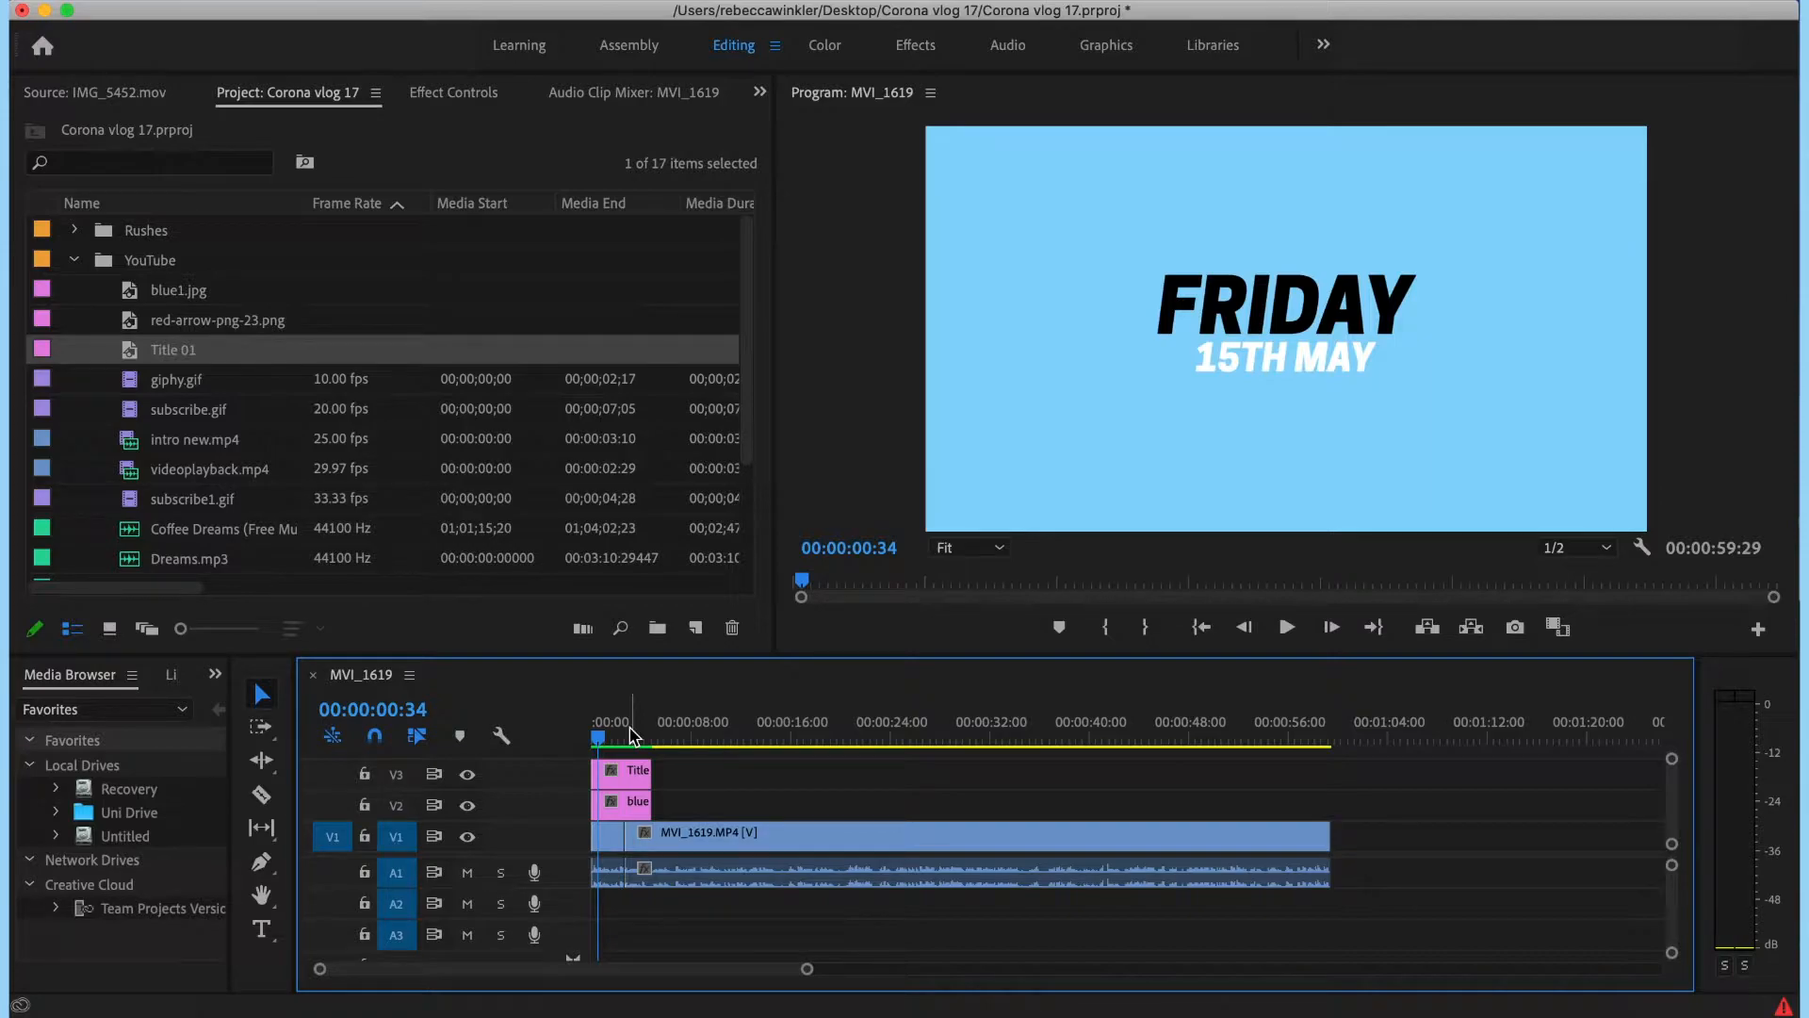
key("cmd+s")
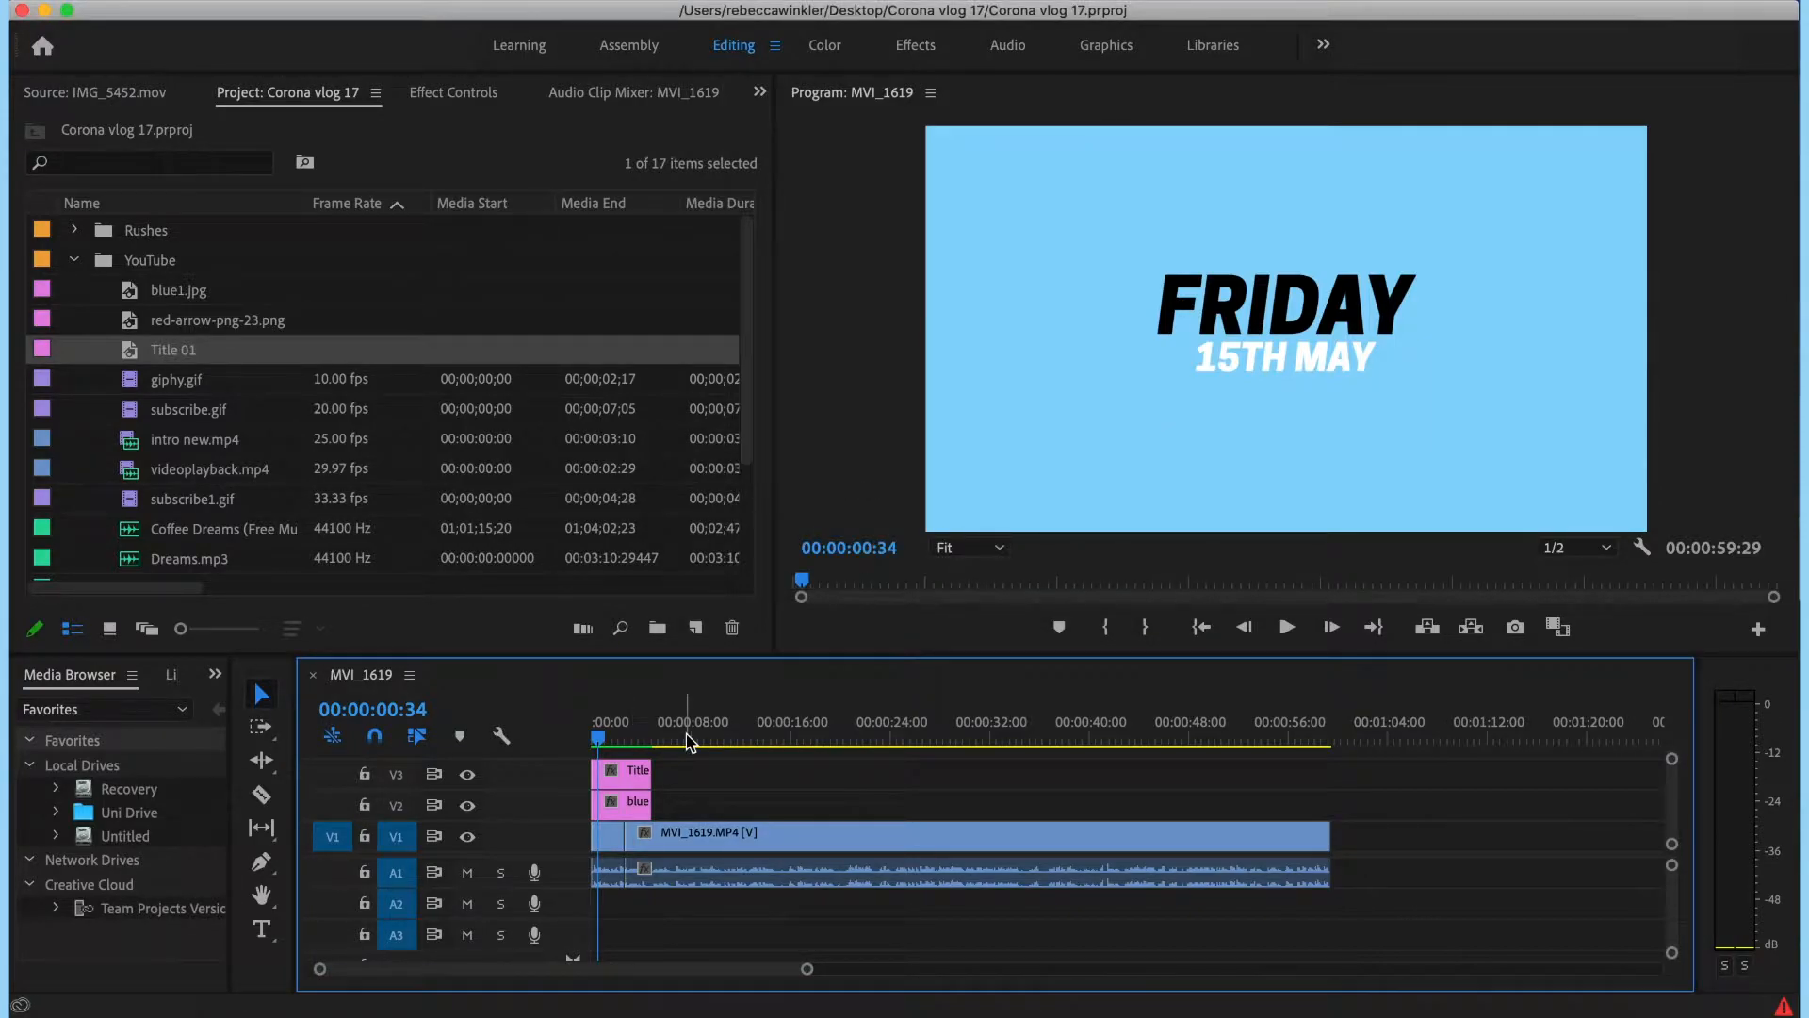
- Trim the ends of the Title 01 and blue clips together to 00:00:02:45 and save the project
key("Down")
left_click_drag(649, 773, 630, 800)
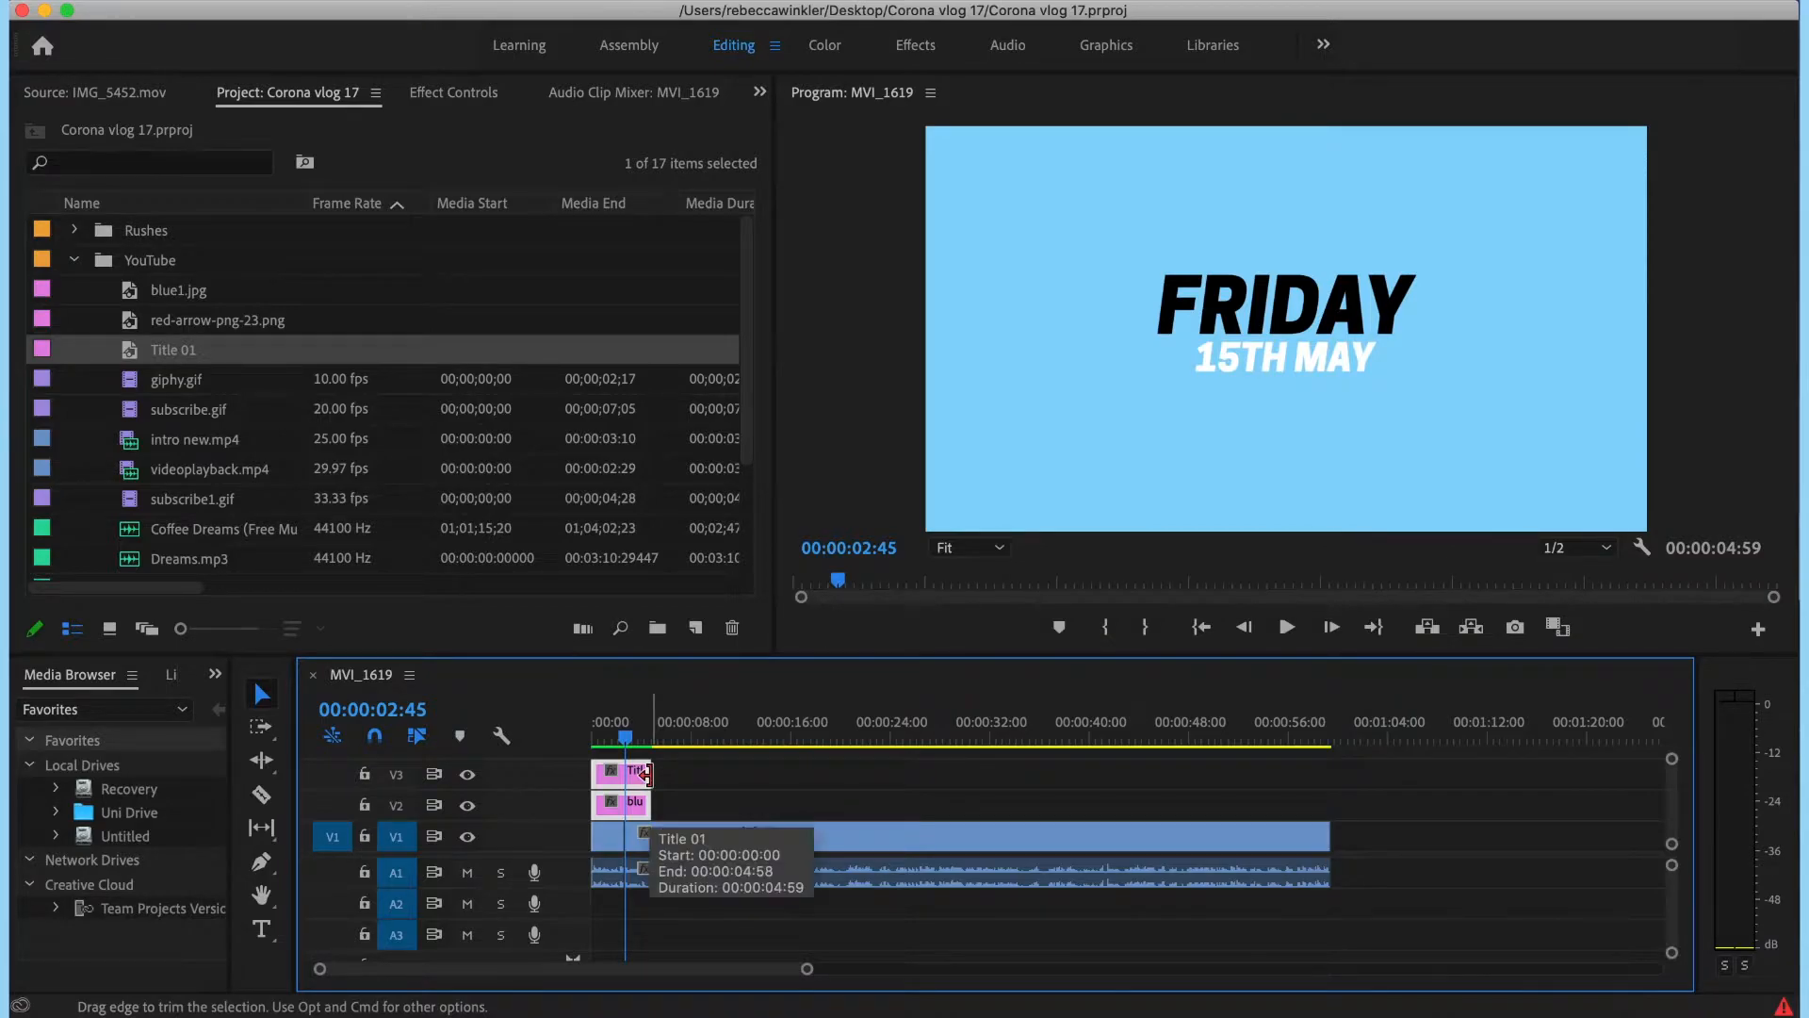
left_click_drag(646, 775, 645, 774)
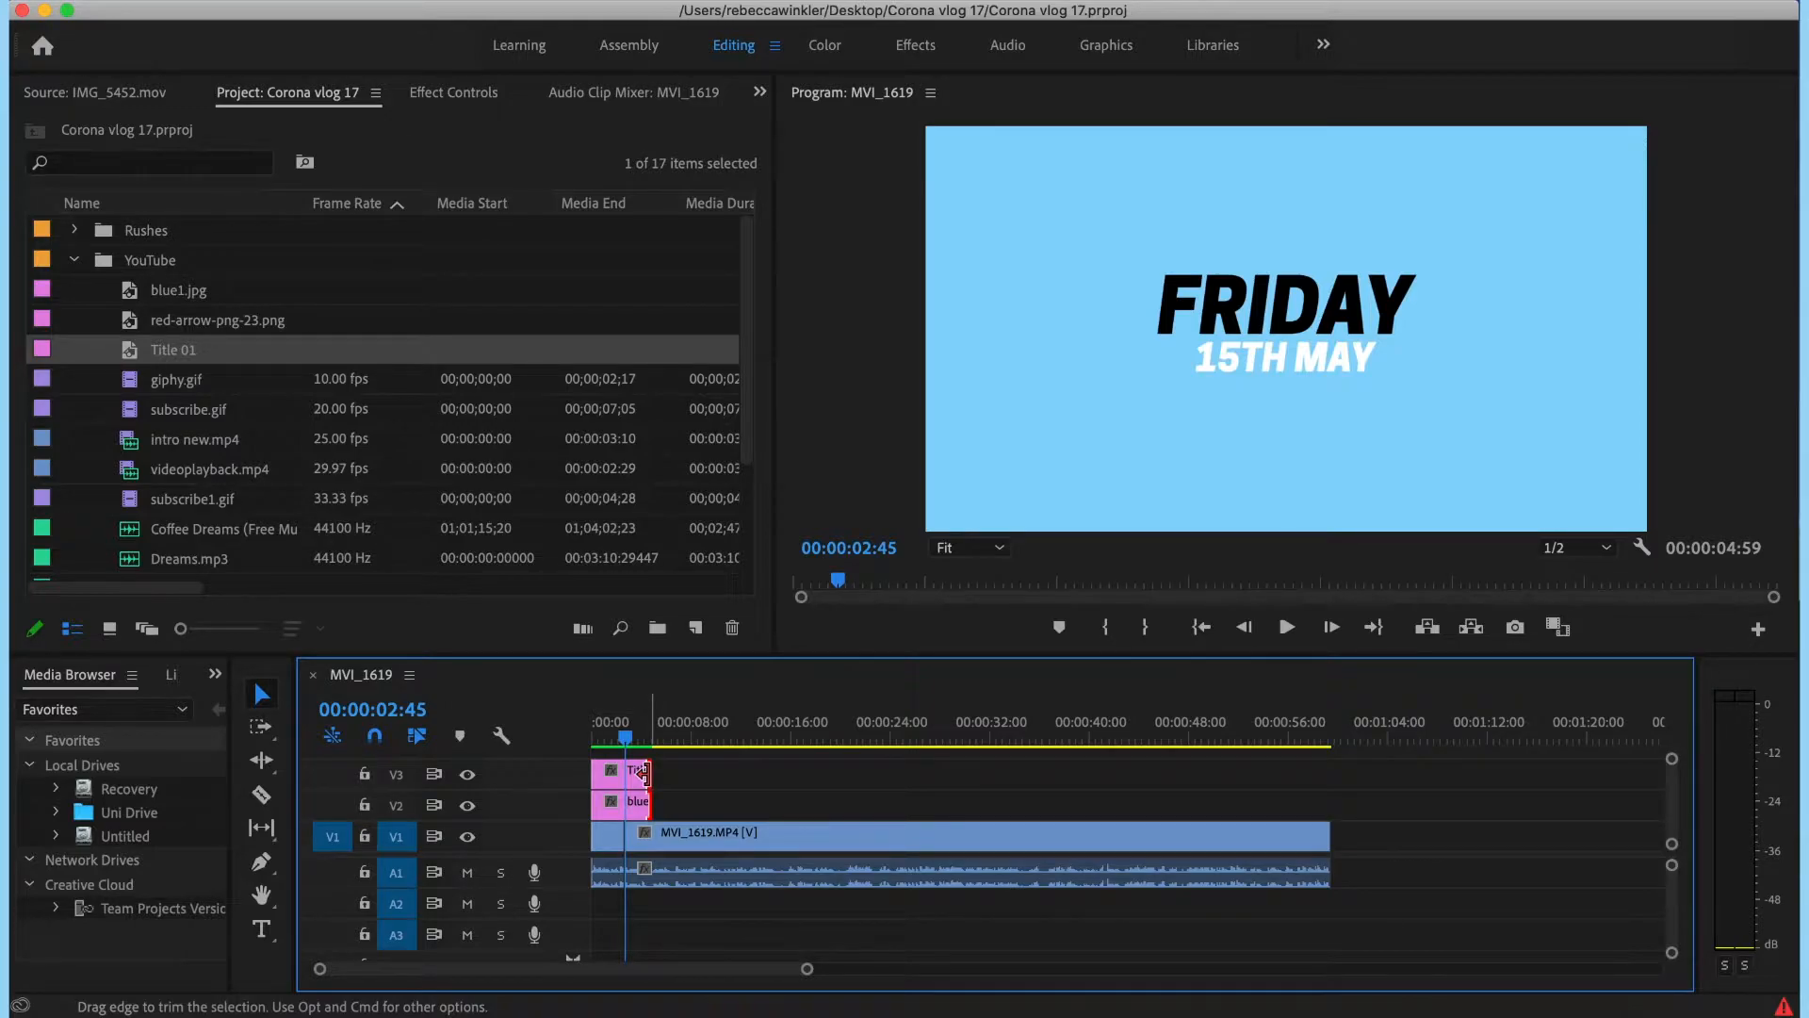
mouse_move(646, 775)
left_mouse_down()
mouse_move(623, 782)
mouse_move(677, 782)
mouse_move(612, 782)
left_mouse_up()
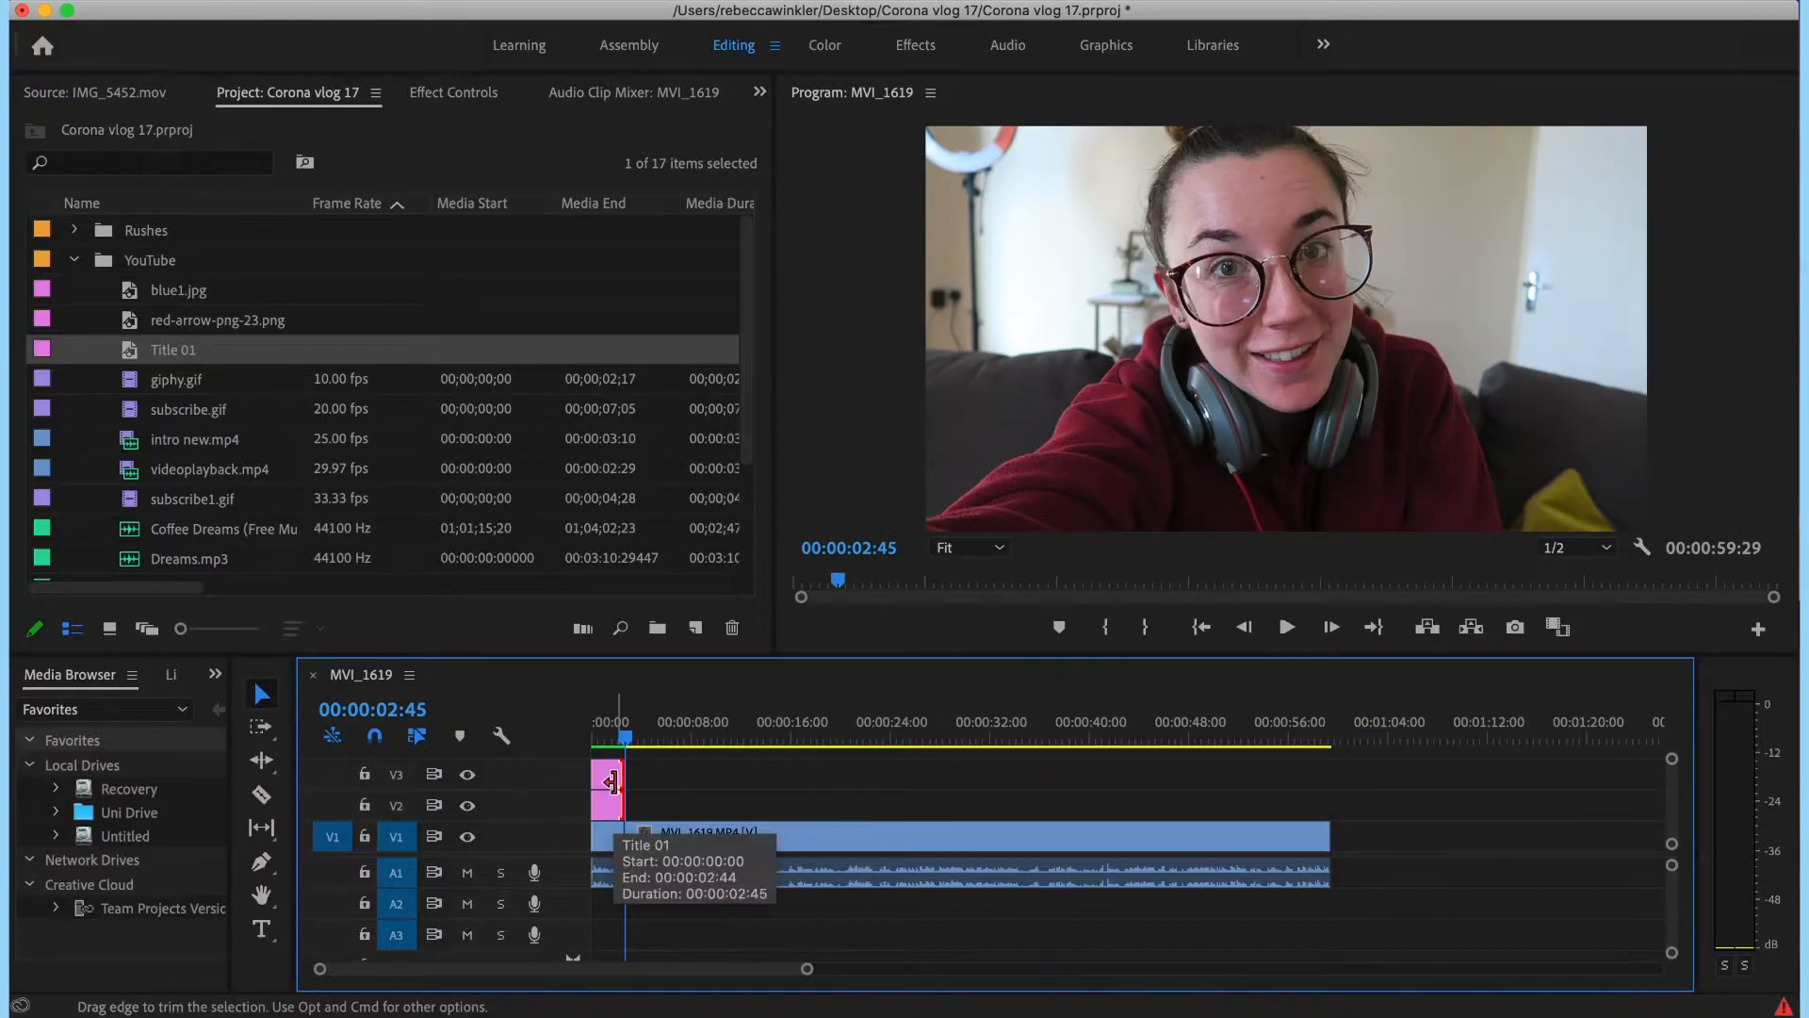
key("super+s")
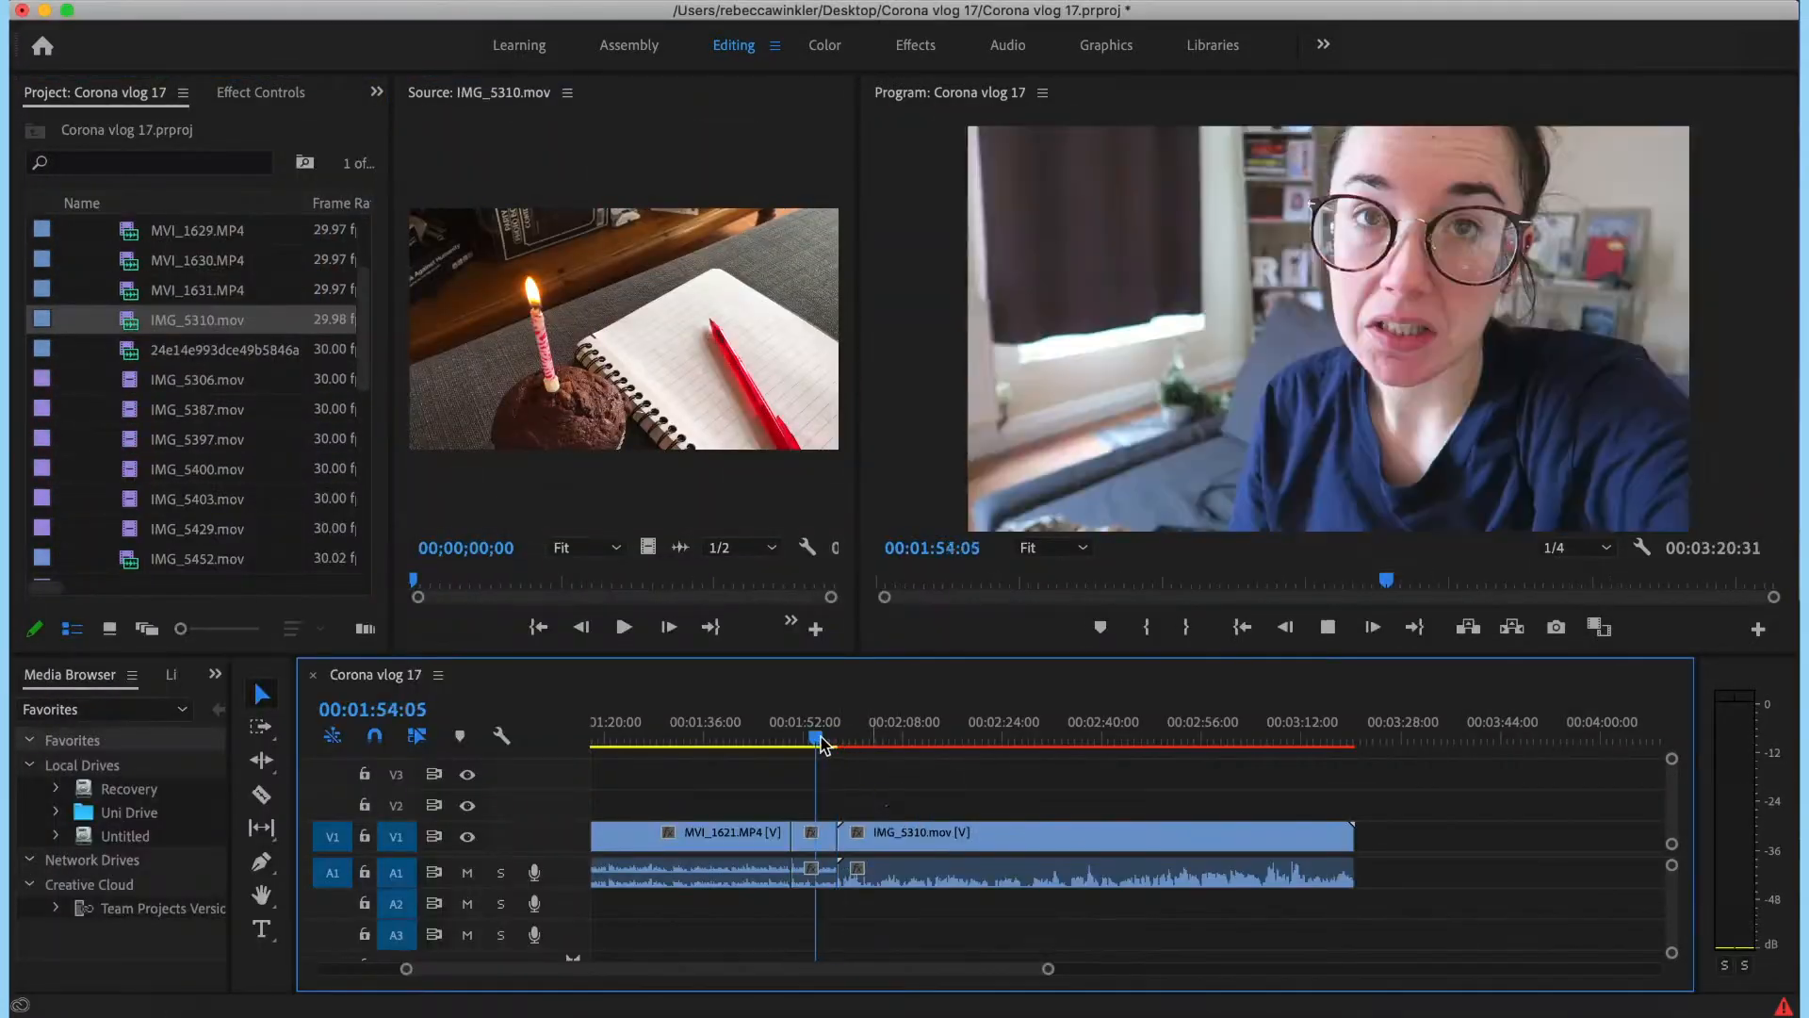
- Place IMG_5310.mov on track V1 after the existing clips and park the playhead at 00:02:08:28, at the laptop video call
left_click_drag(188, 319, 868, 841)
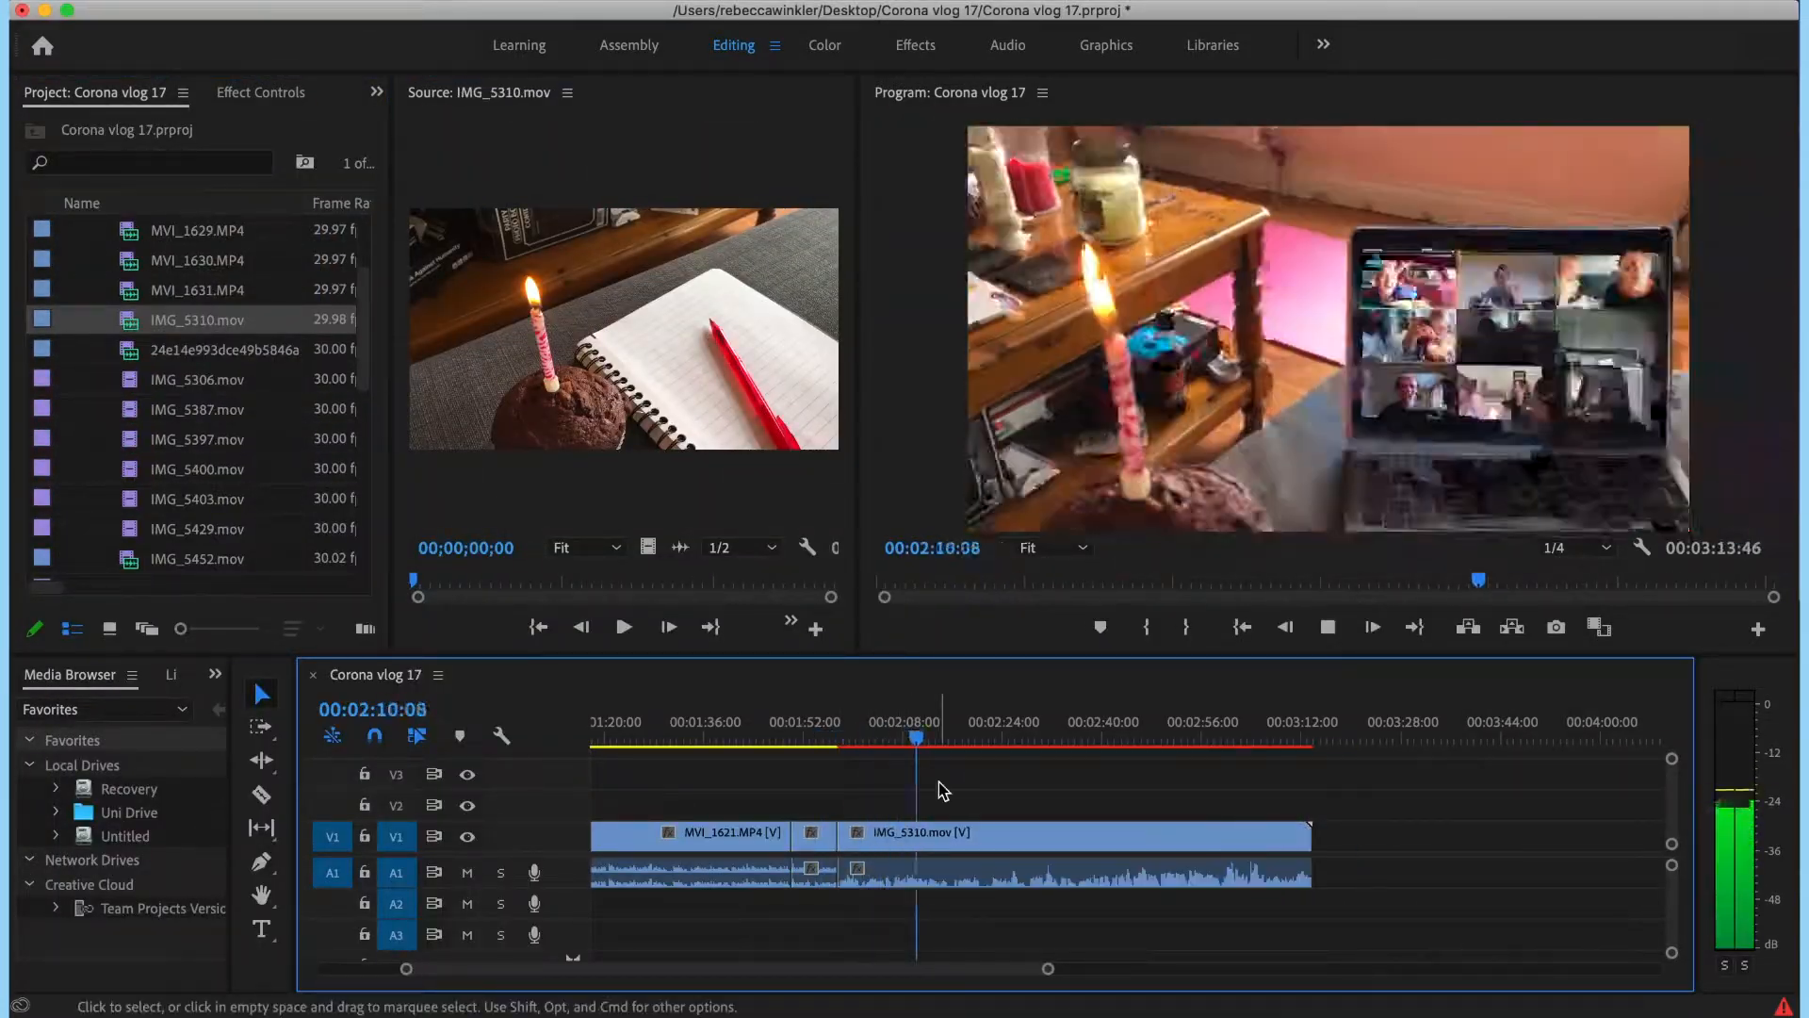
left_click(910, 739)
left_click_drag(912, 740, 905, 740)
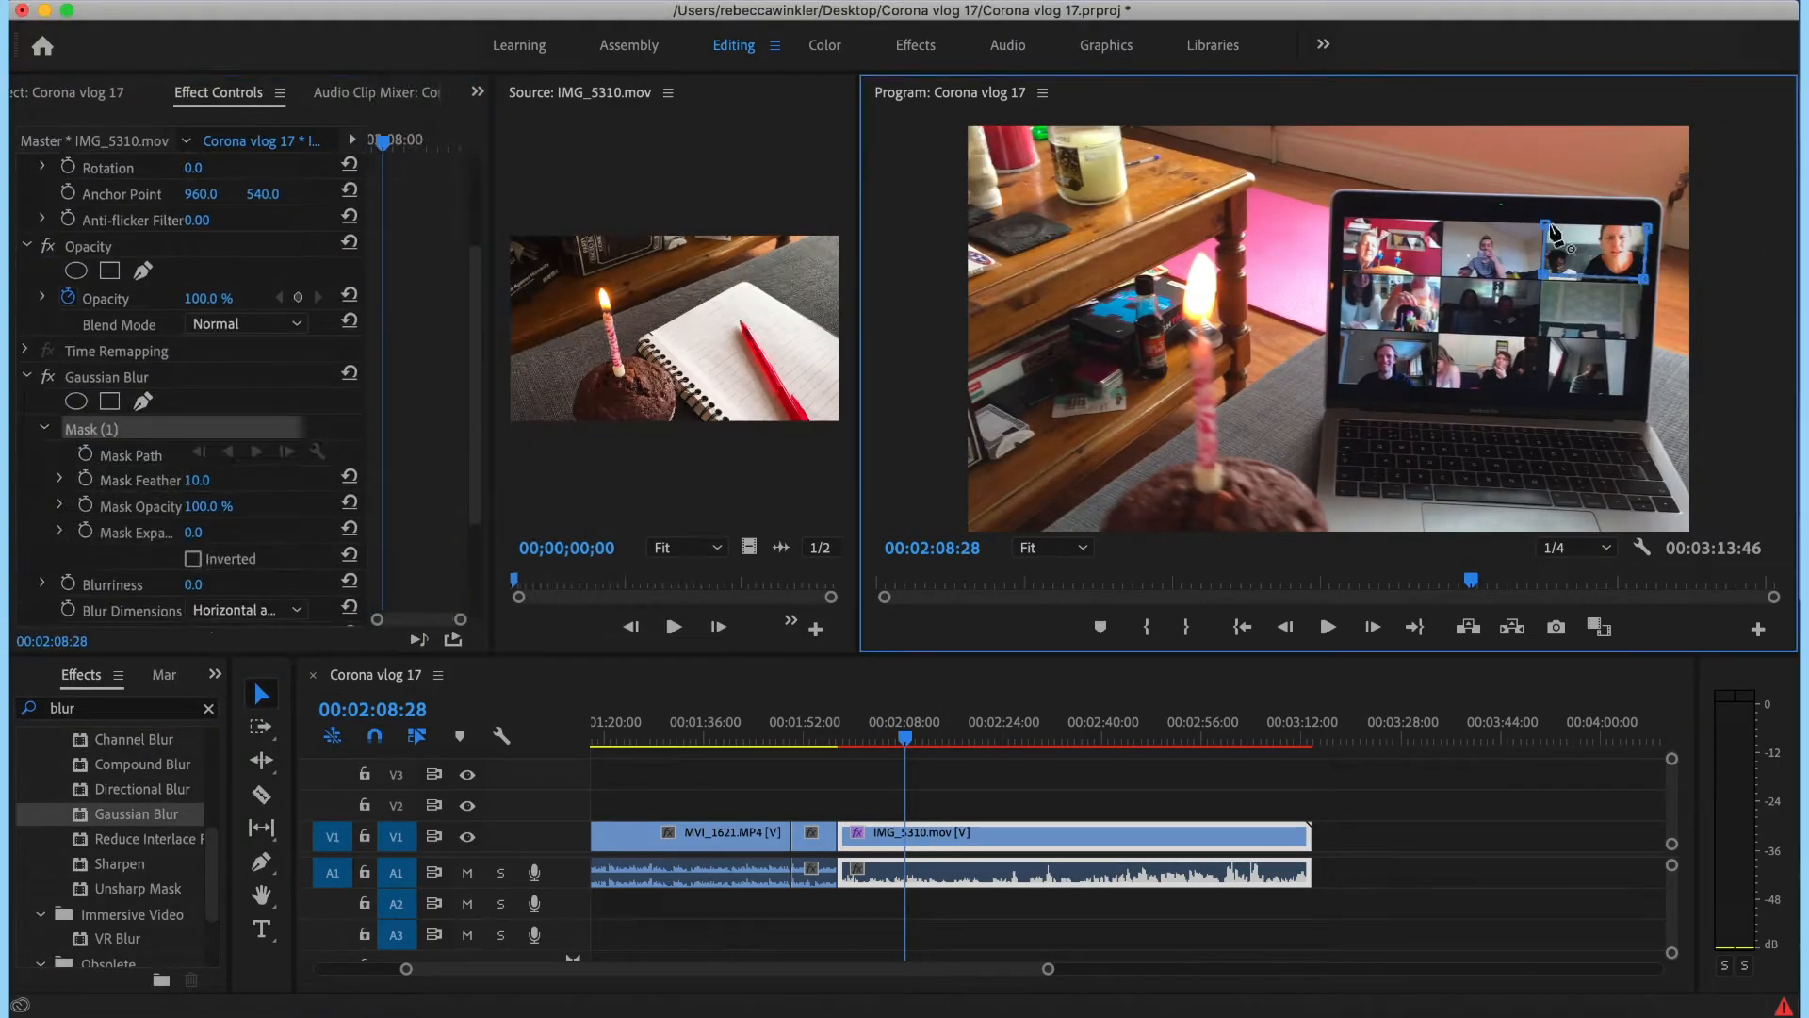
scroll(236, 377, "down", 4)
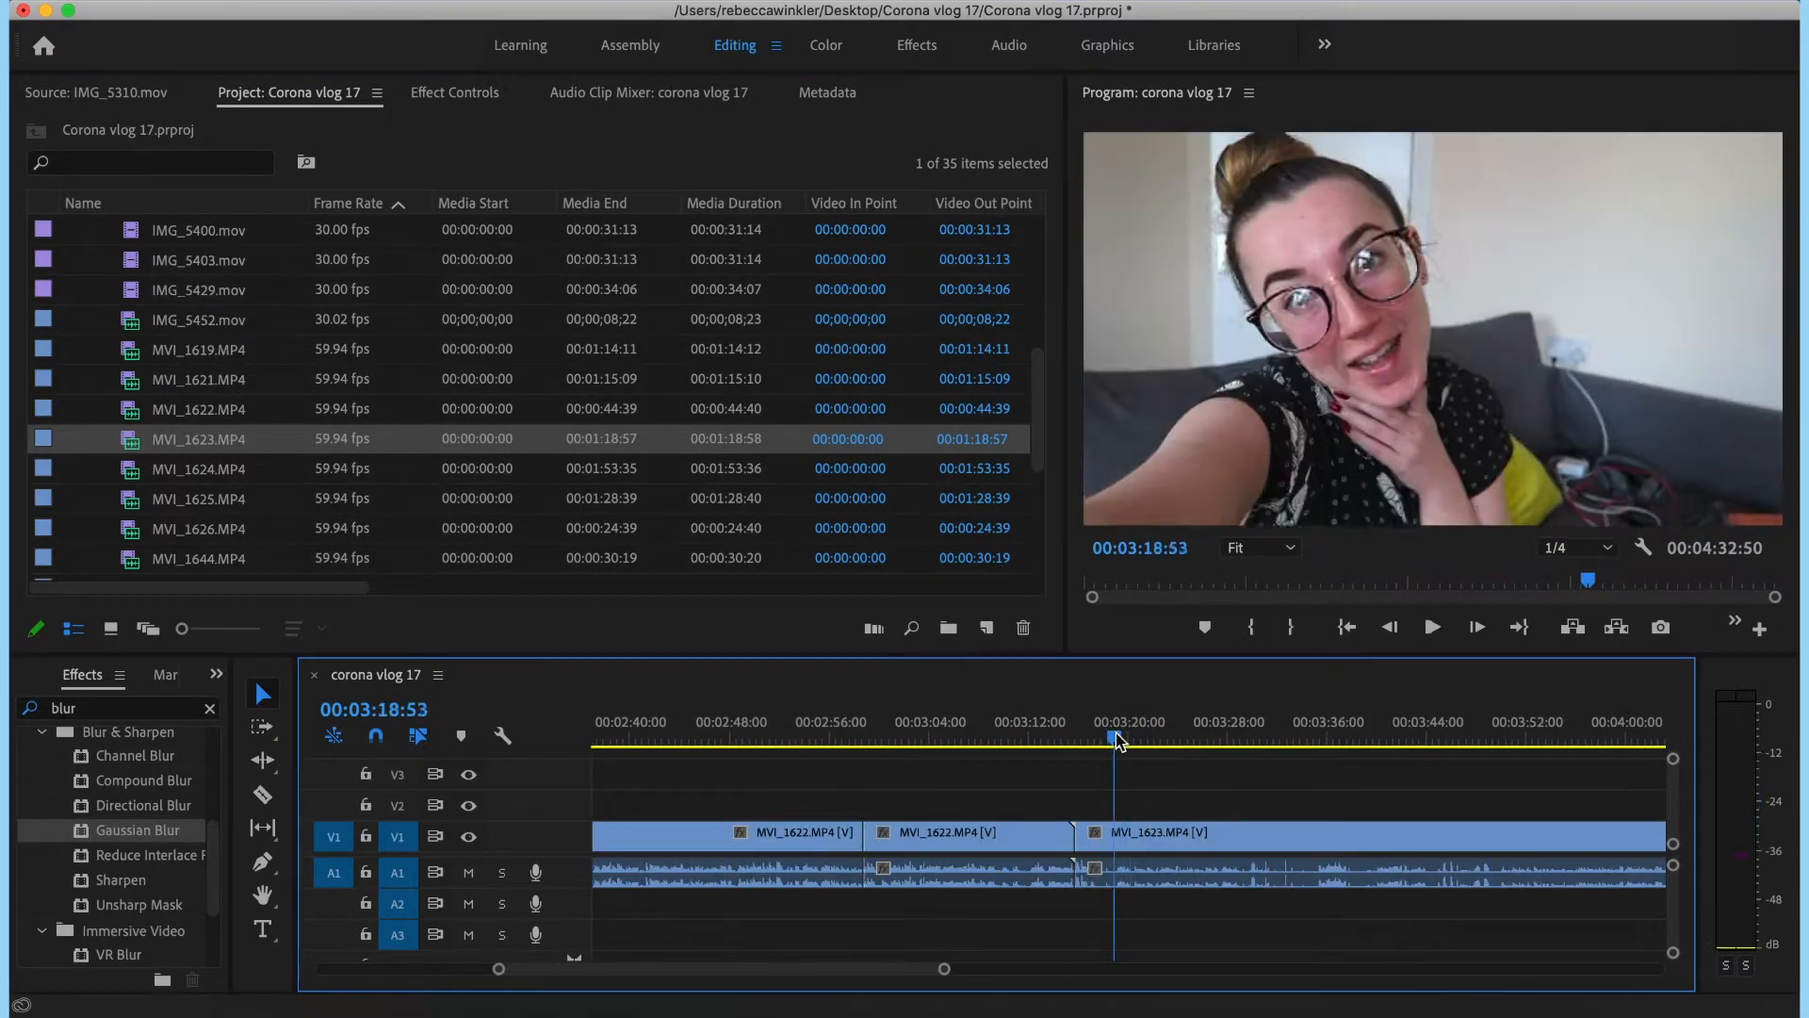
- Trim Title 01 Copy 02 above the blue card at the start of MVI_1623.MP4 to the card's length and open it for editing
left_click(1154, 839)
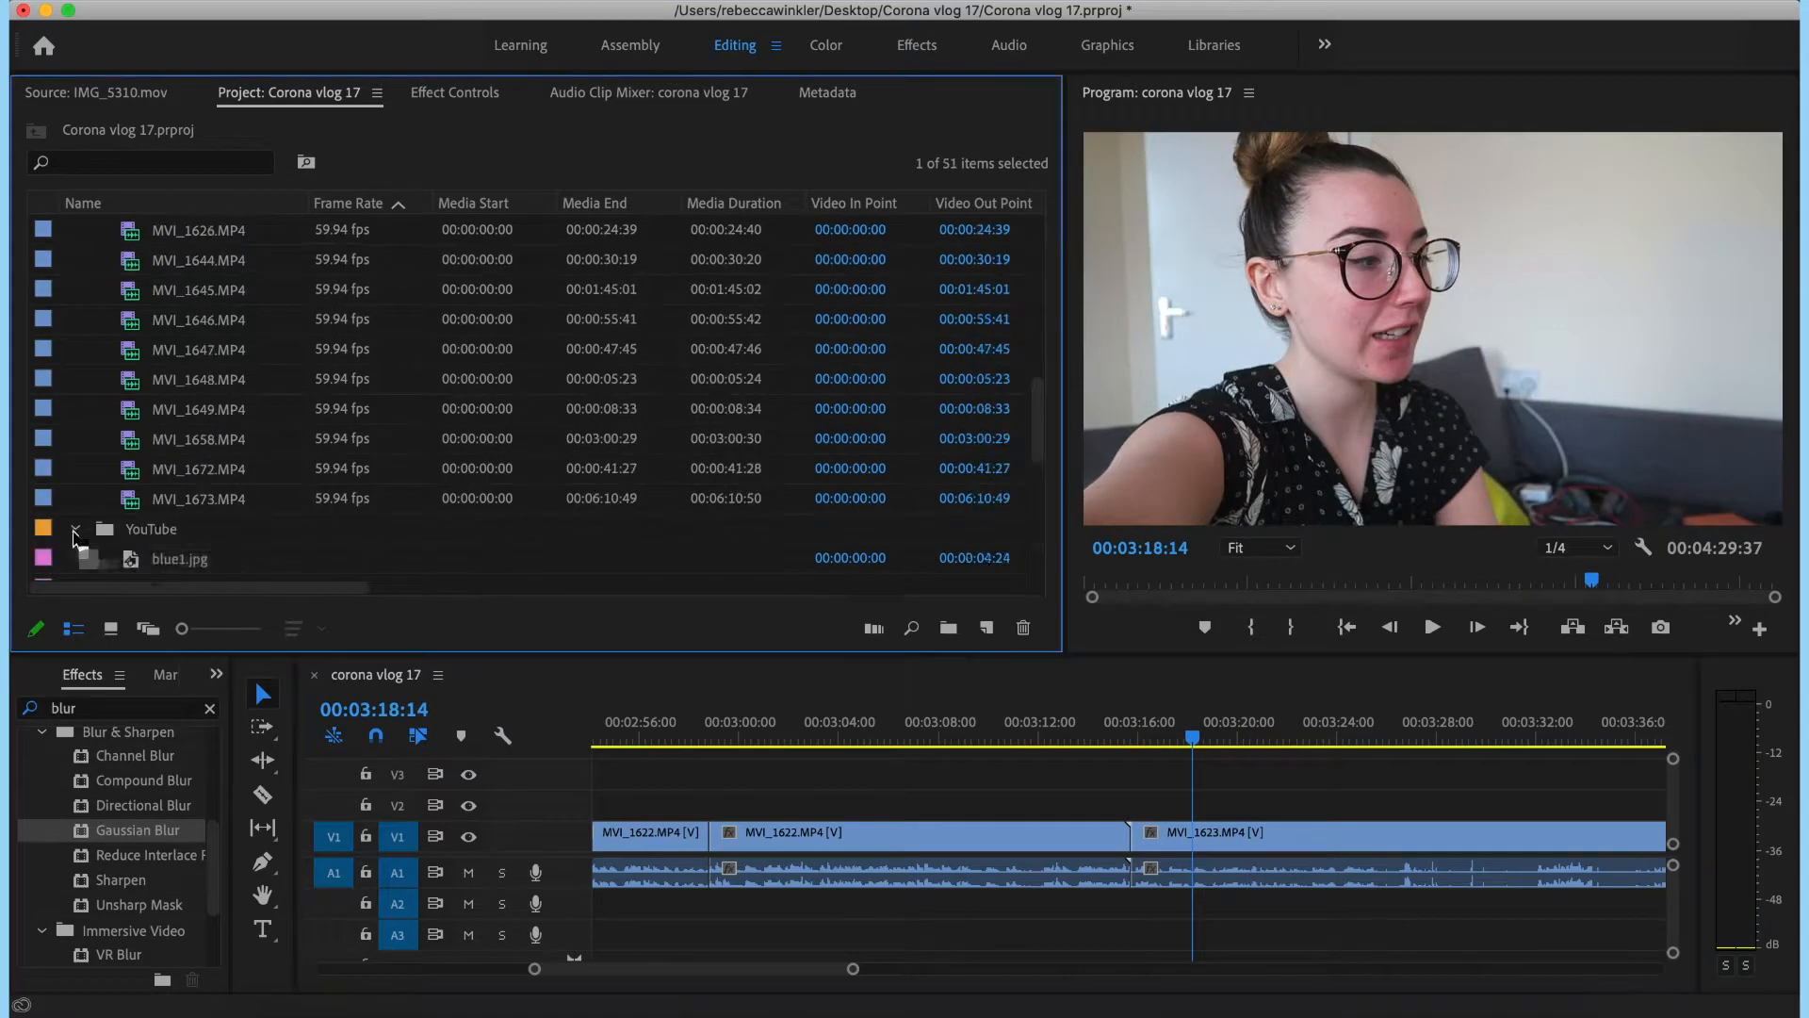
left_click_drag(1252, 804, 1201, 804)
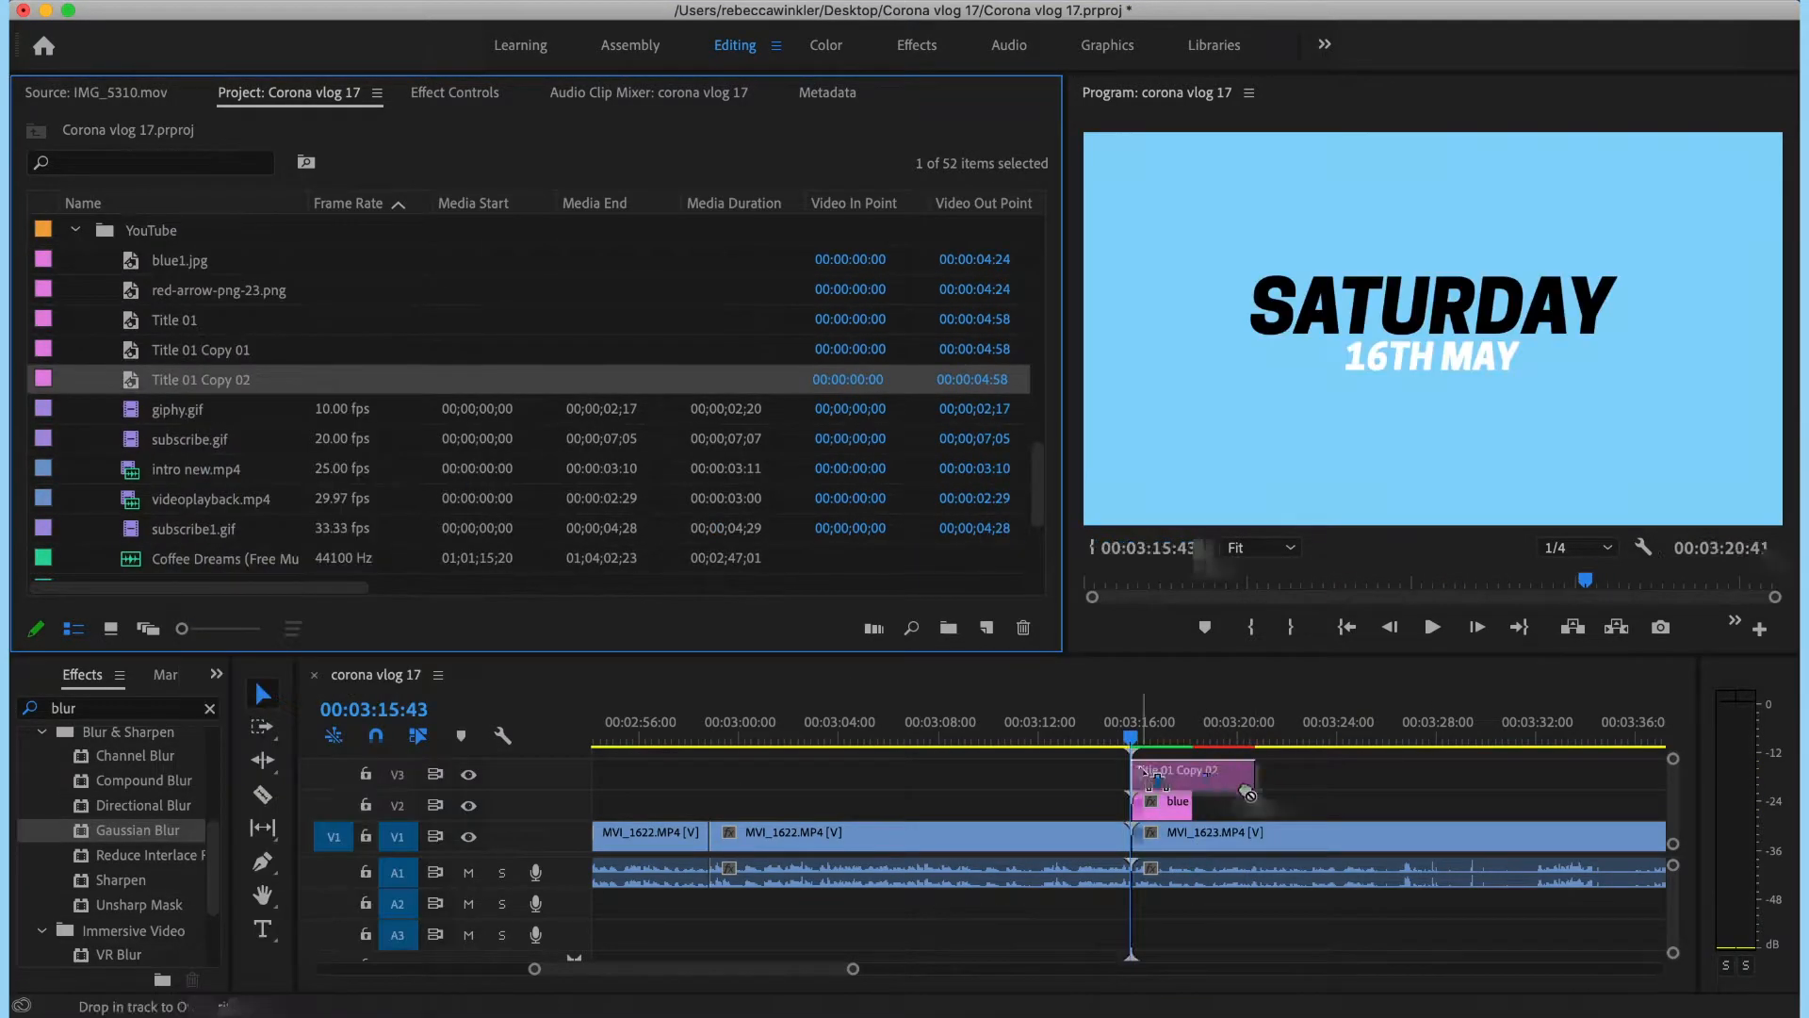
double_click(1164, 774)
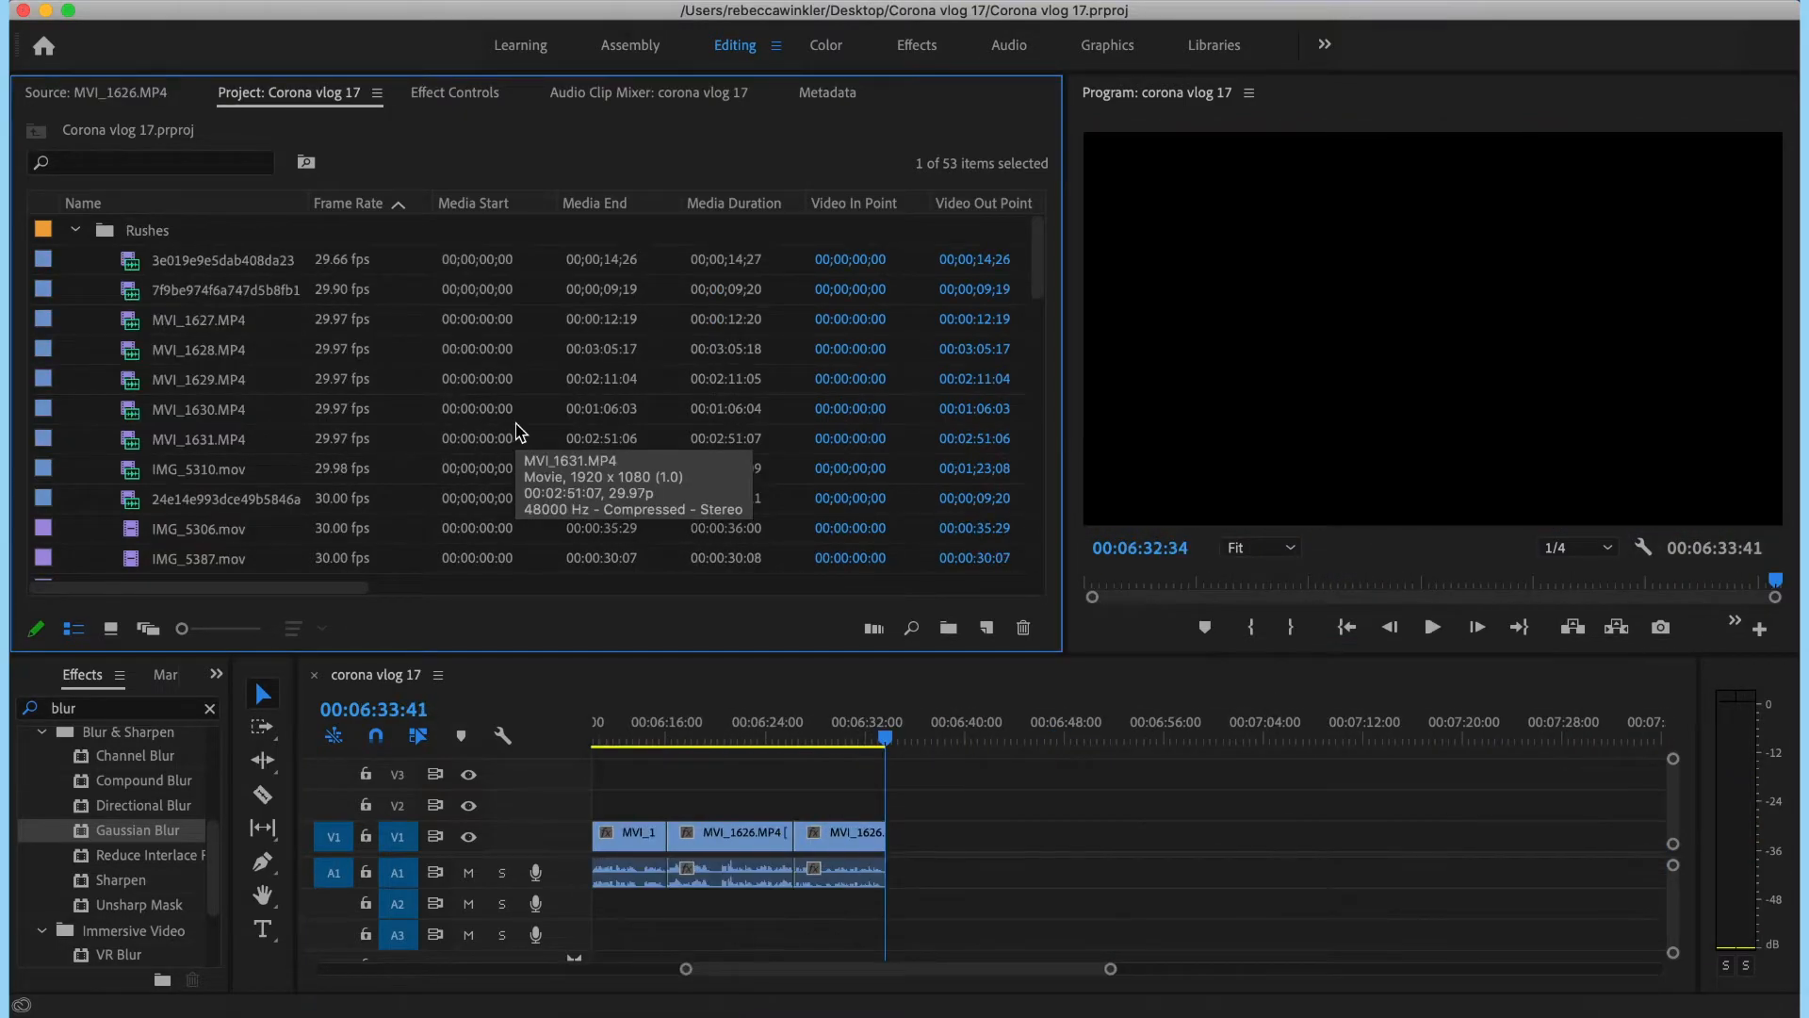
- Review the end of the sequence and check the IMG_5306.mov footage in the source monitor
left_click_drag(885, 748, 867, 746)
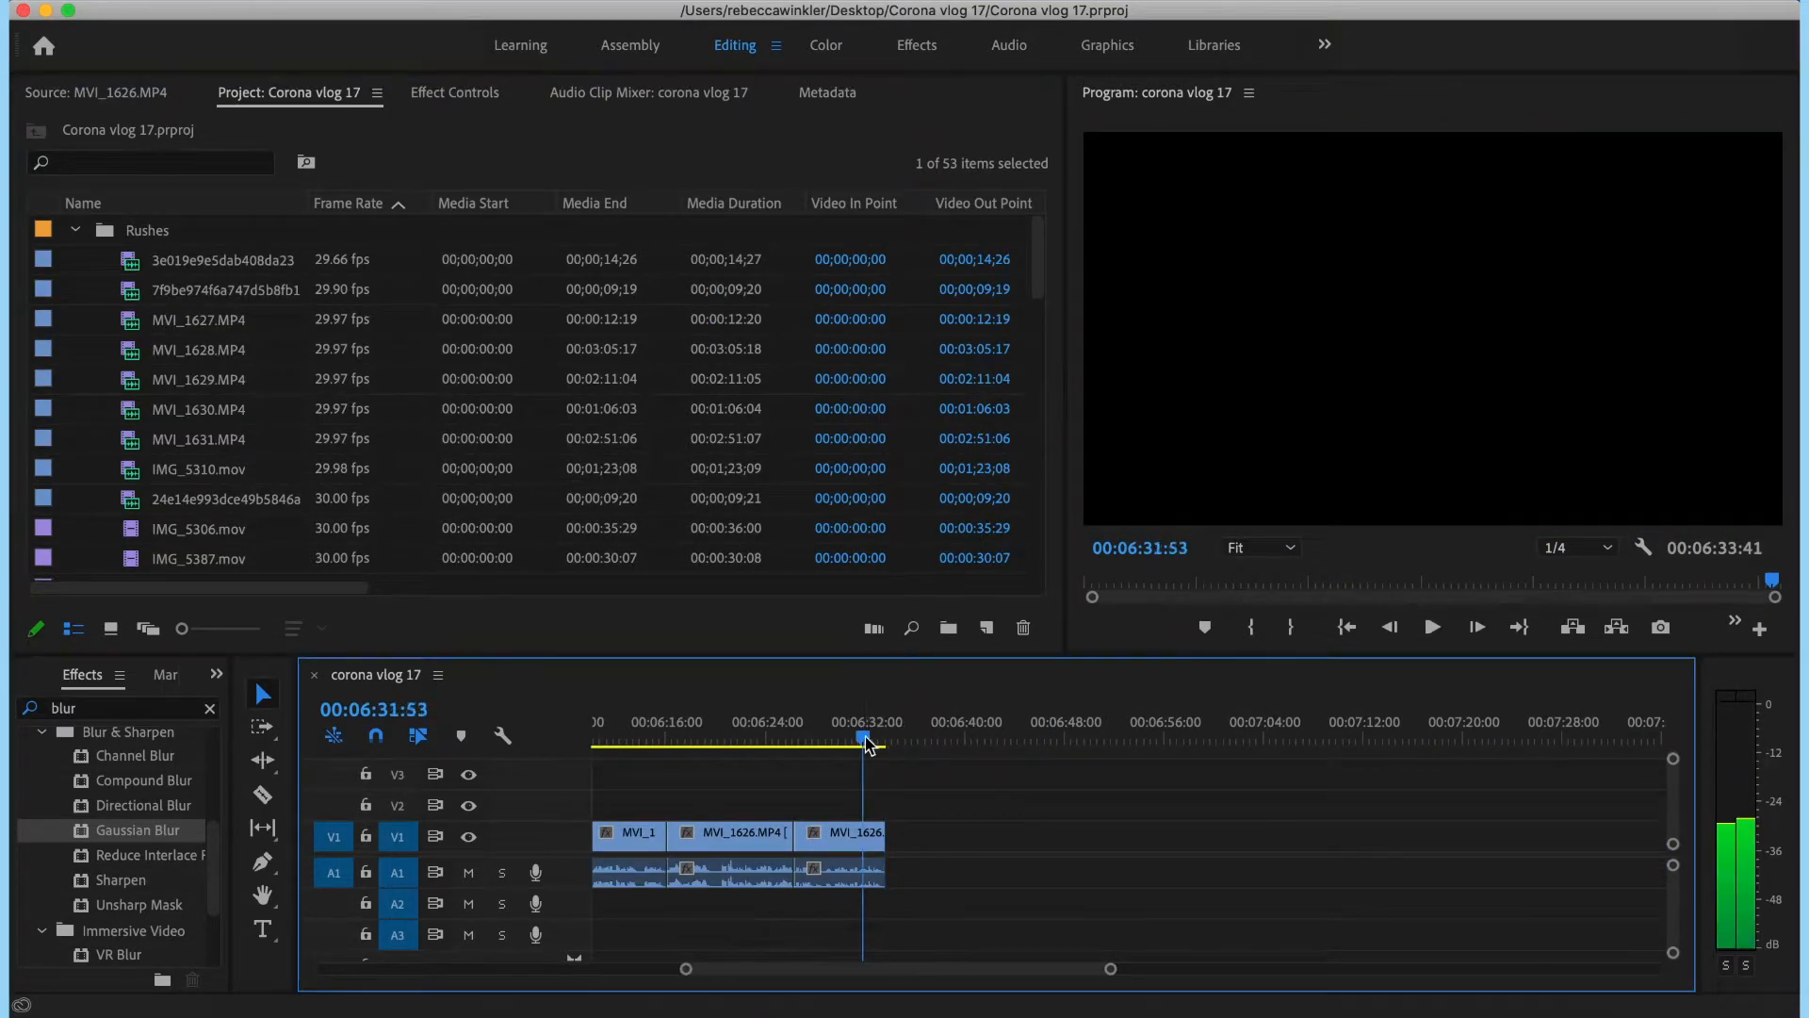
key("Down")
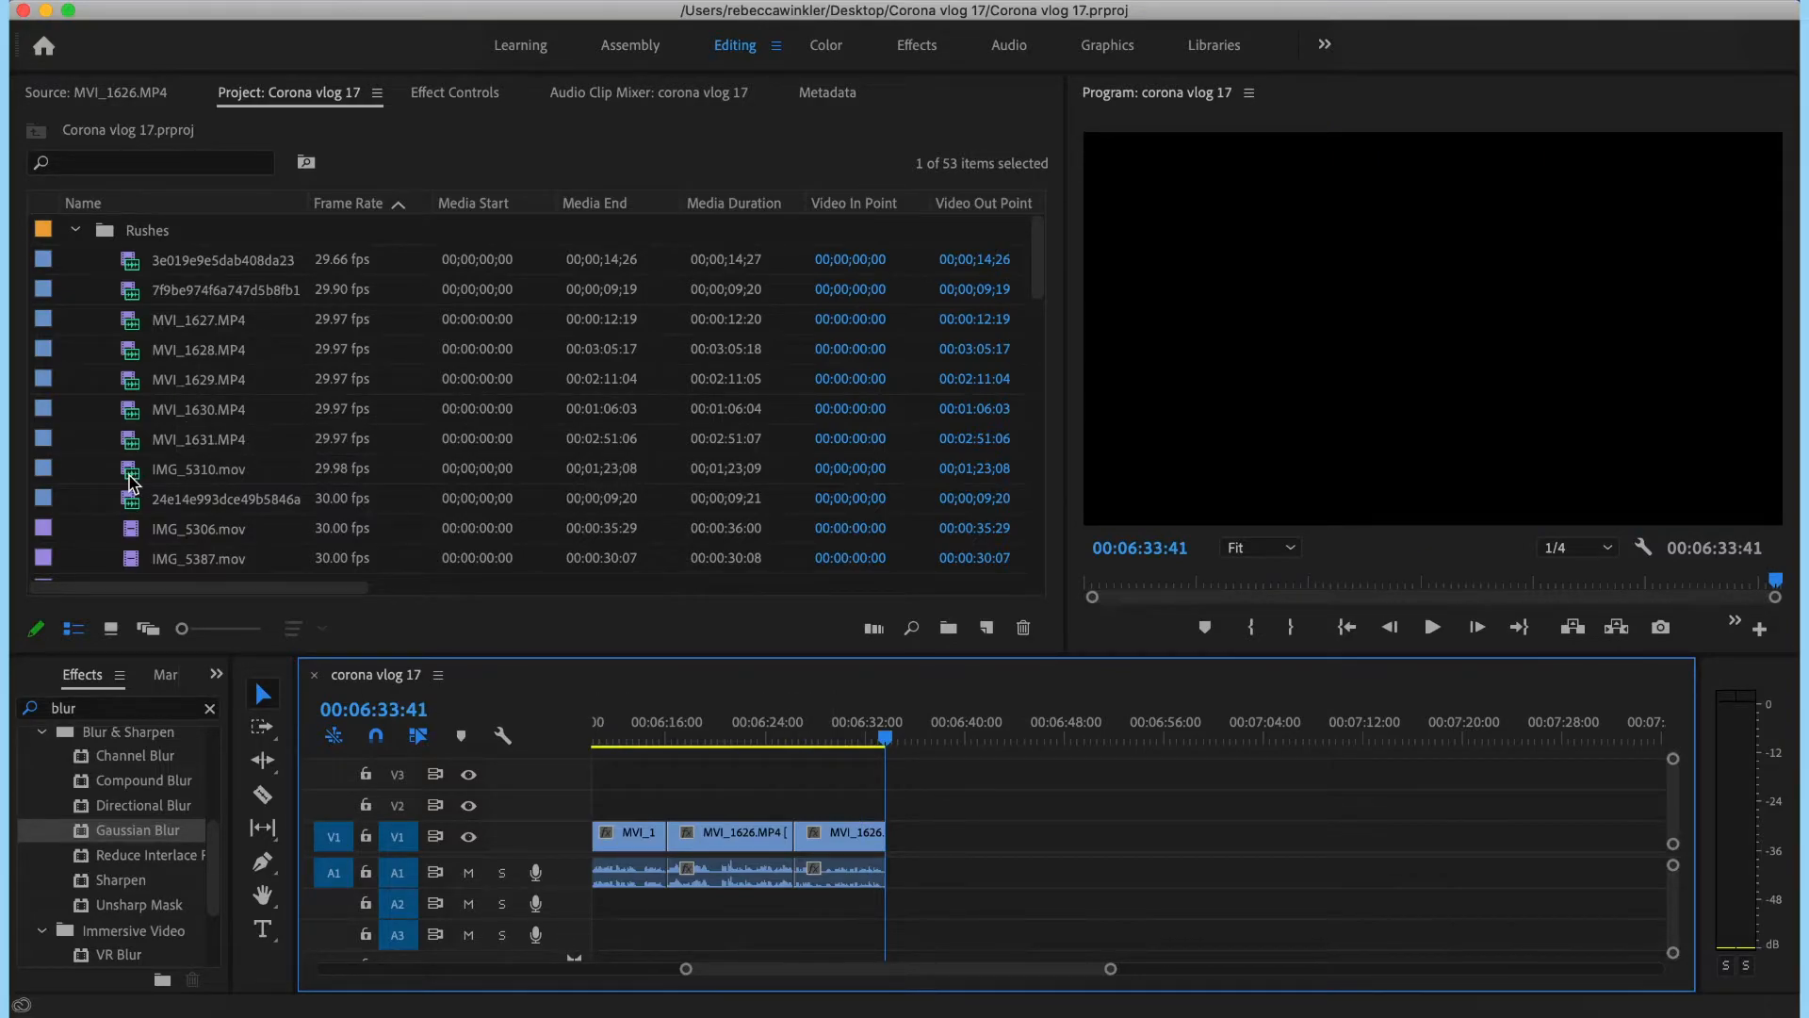
scroll(223, 575, "down", 3)
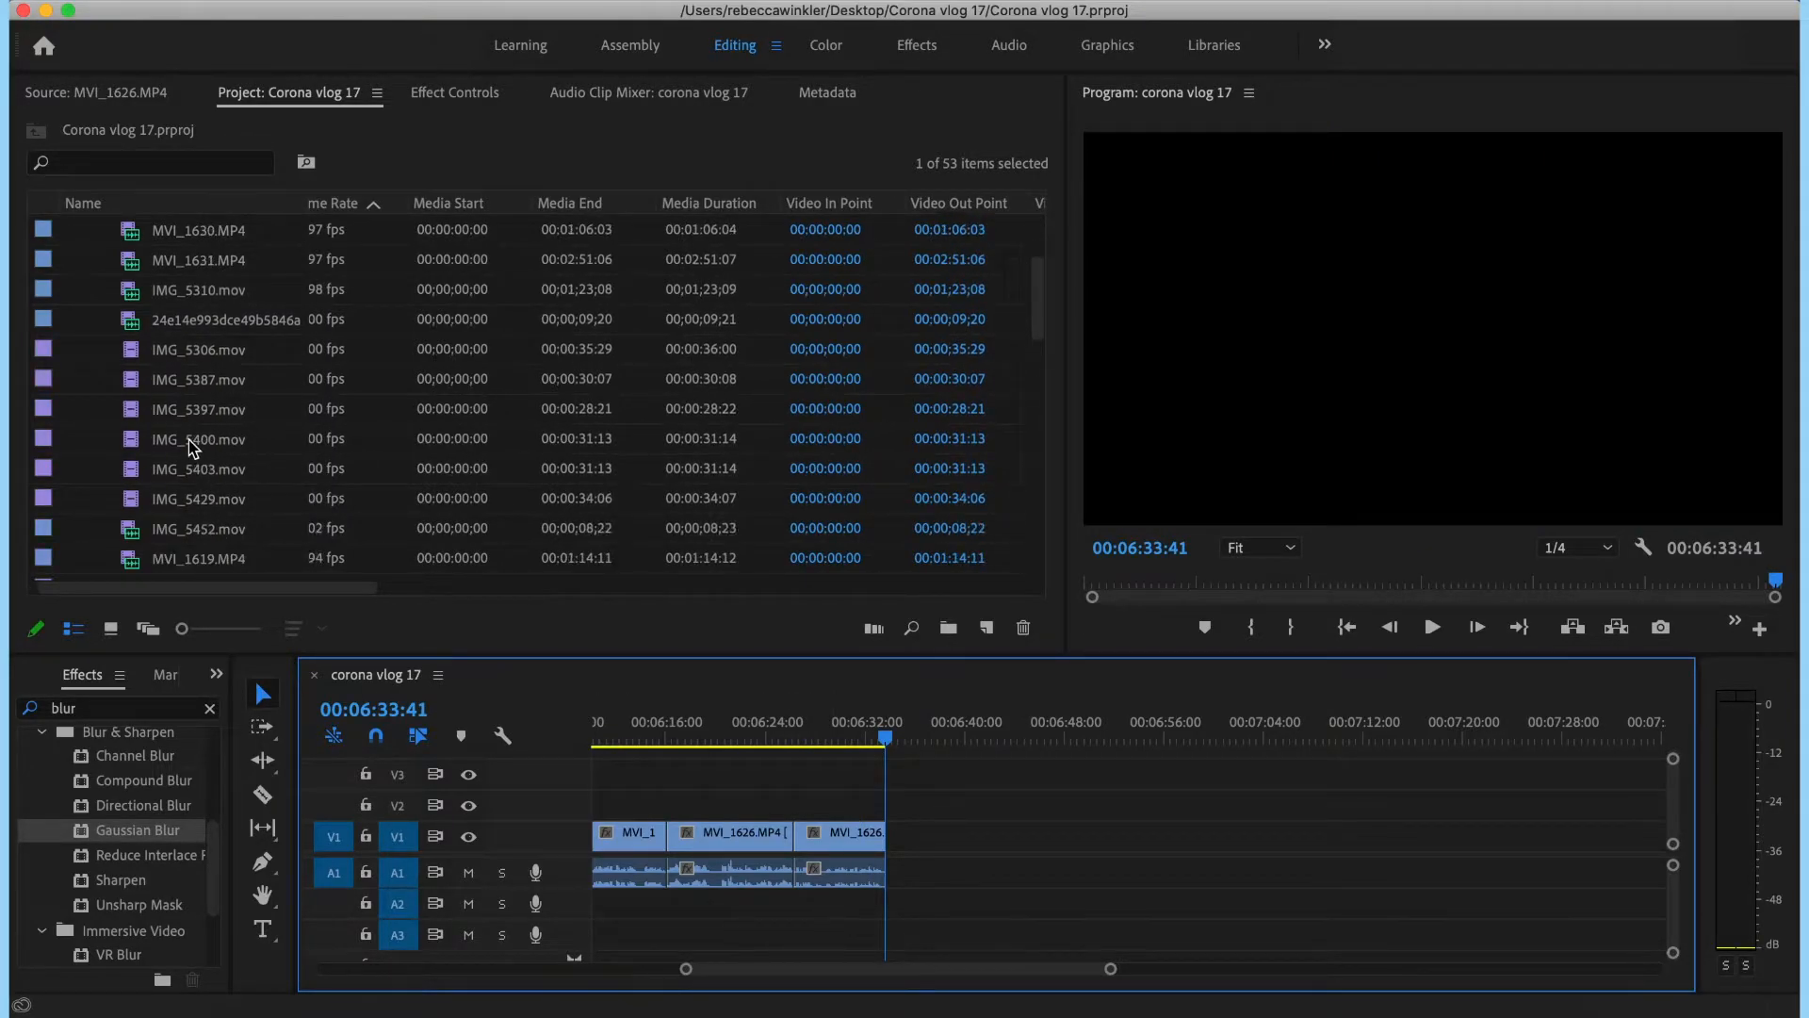
double_click(135, 350)
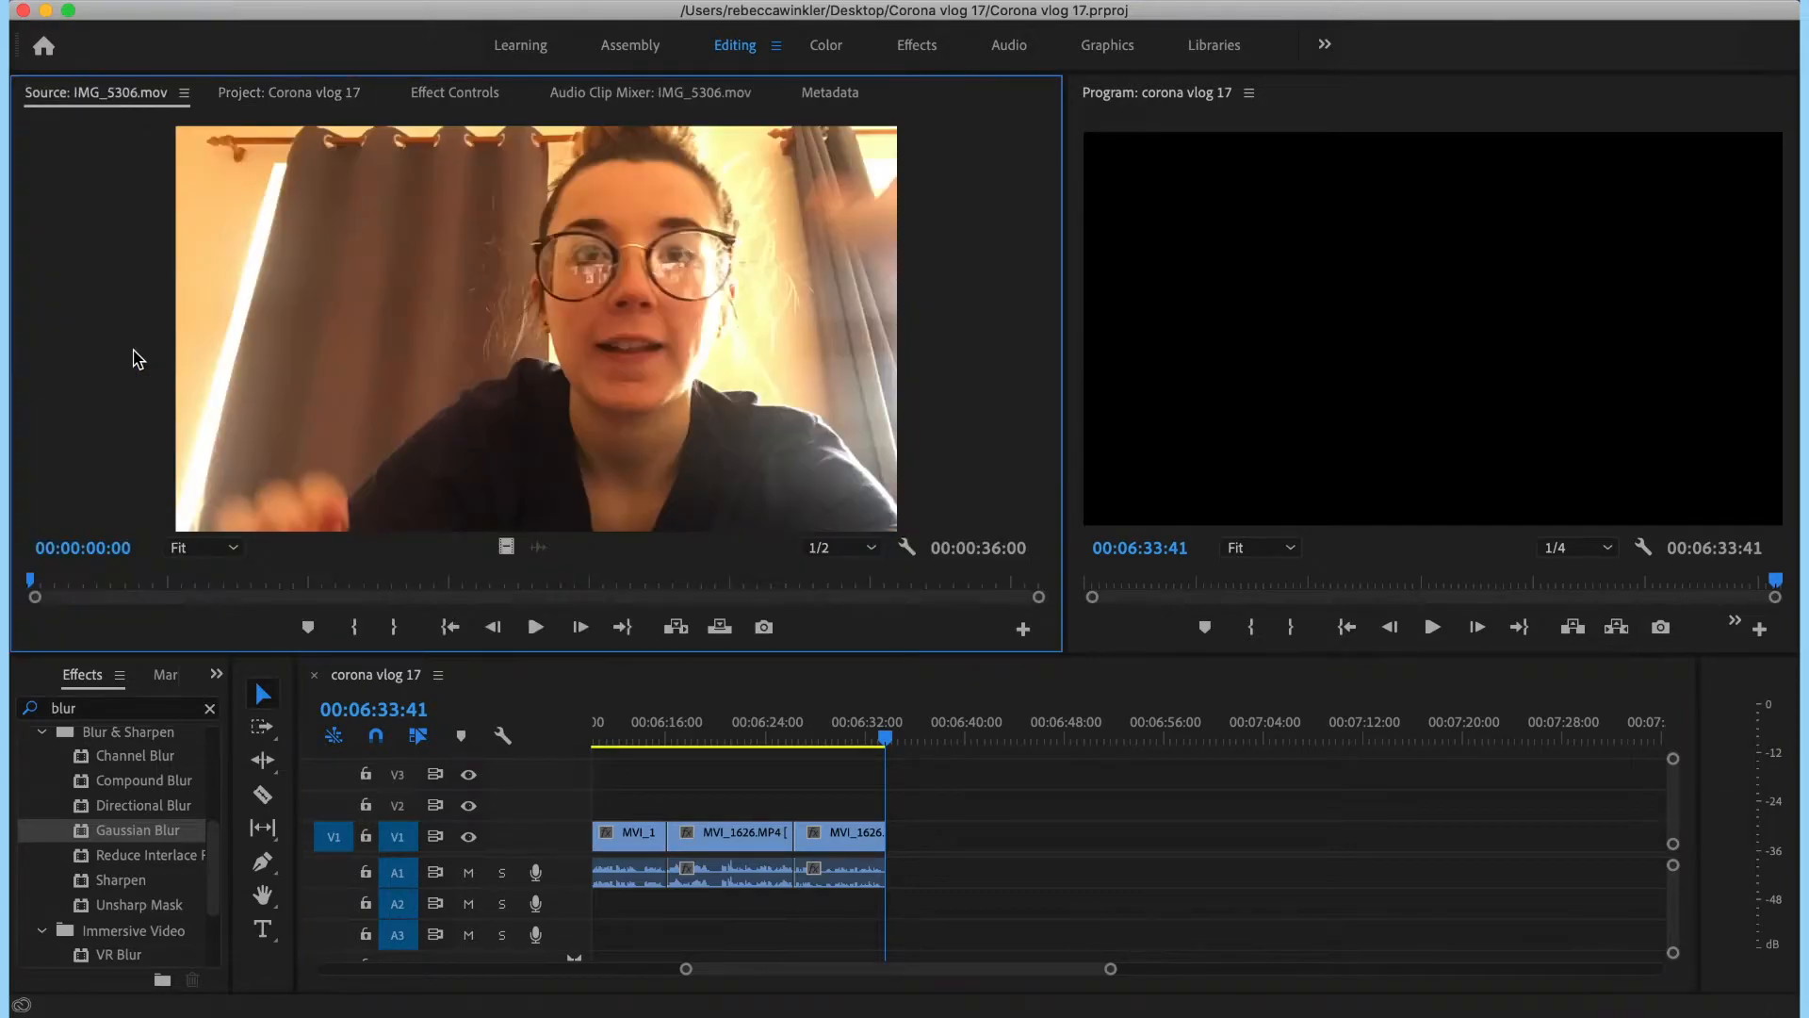
left_click(255, 94)
- Open IMG_5387.mov for preview and append it on track V1 after the last MVI_1626.MP4 clip
double_click(146, 380)
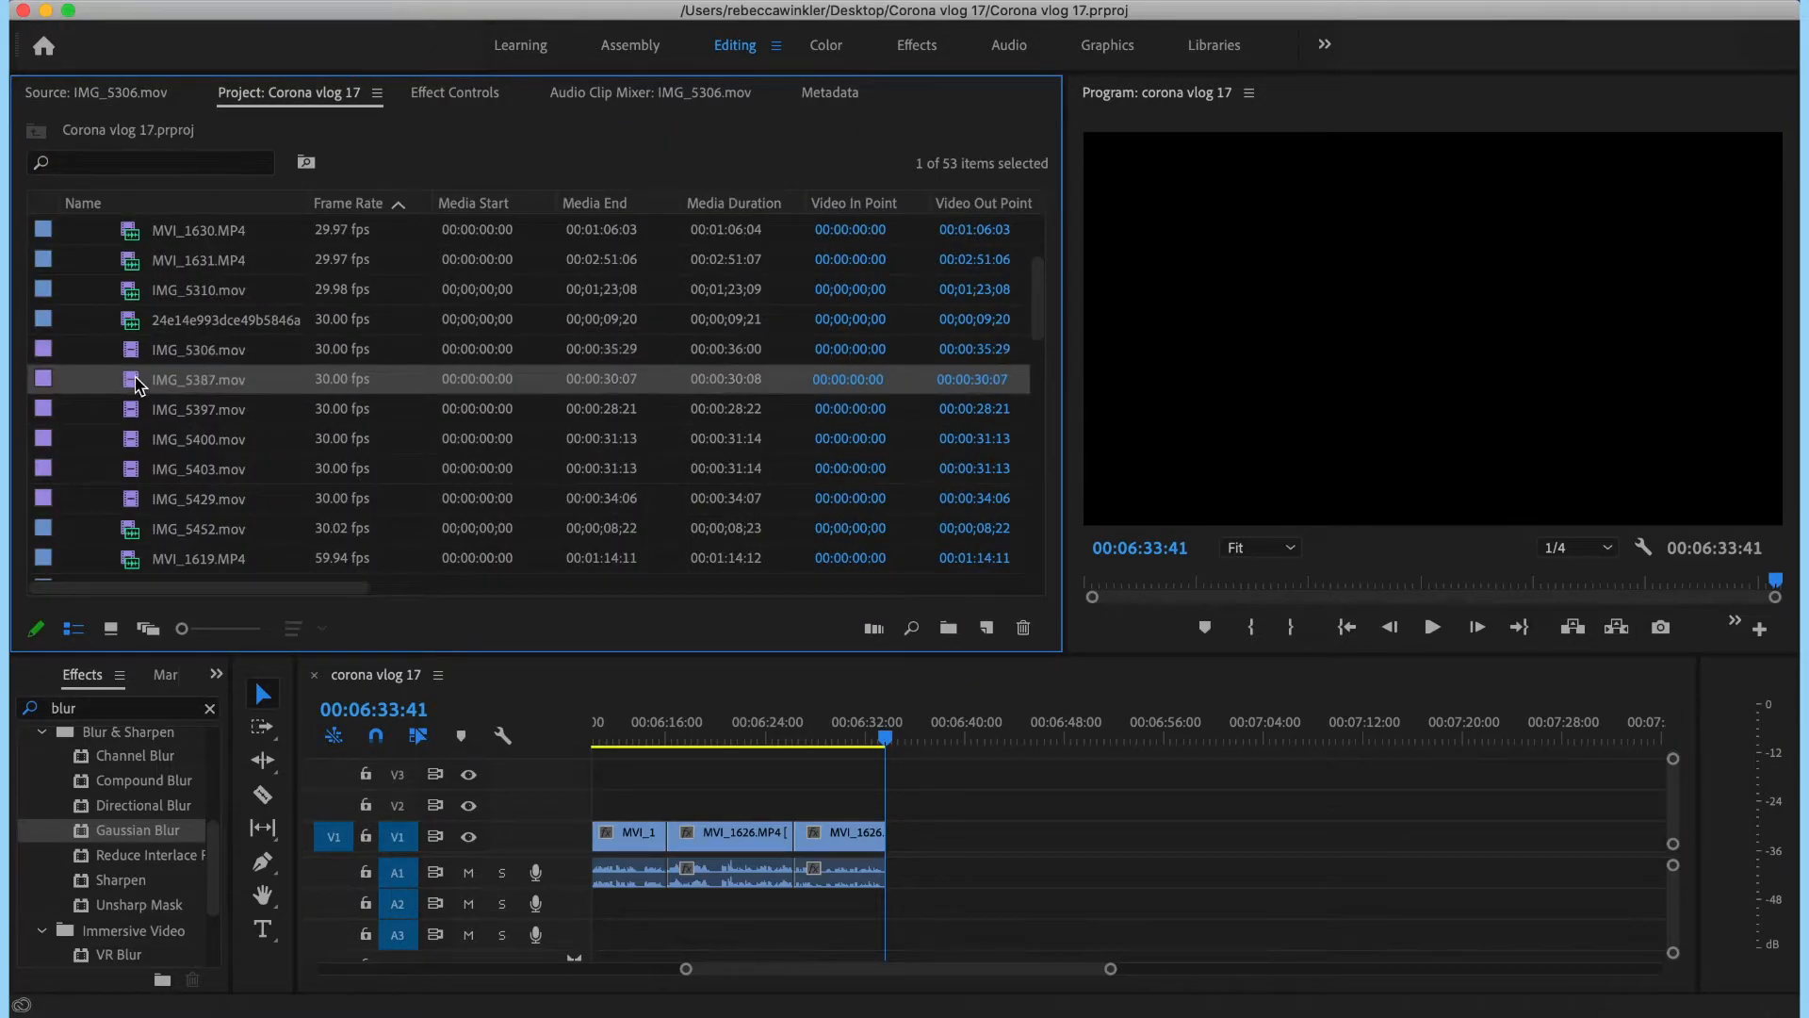
left_click(288, 102)
left_click_drag(957, 565, 896, 833)
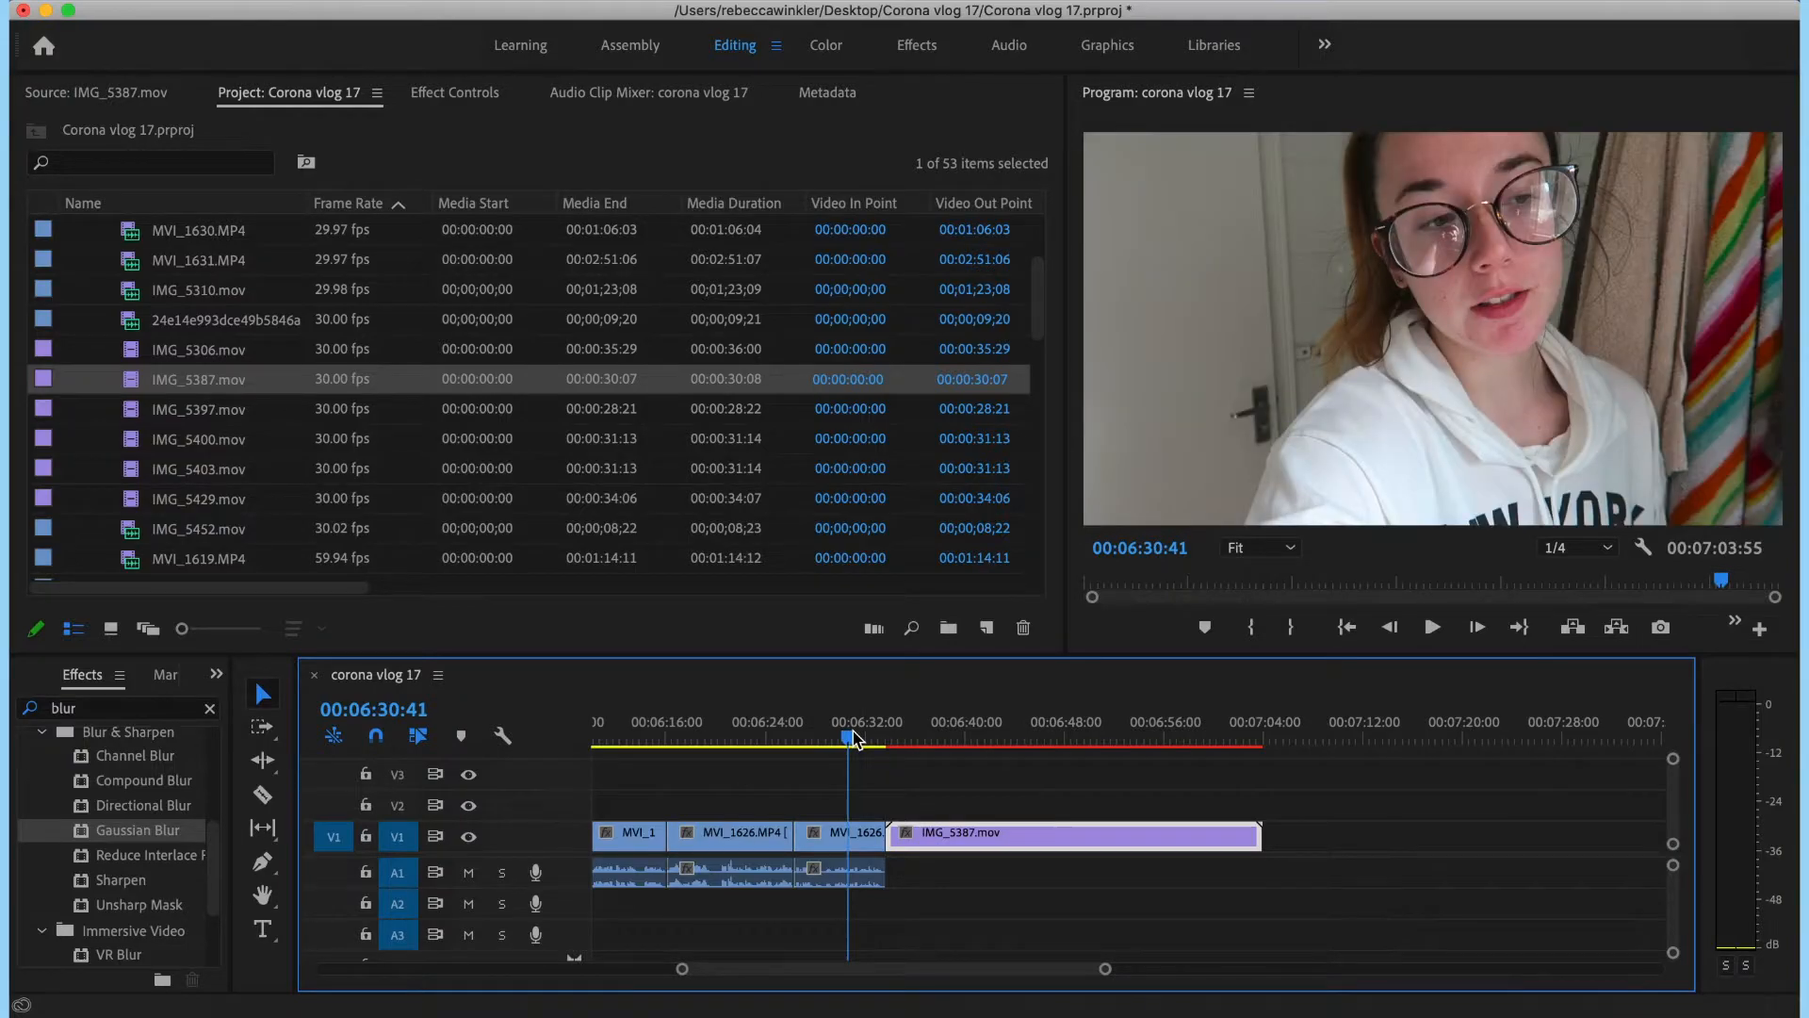
- Move IMG_5387.mov up to track V2 and place blue1.jpg beneath it on V1, extended to the clip's full length
key("Down")
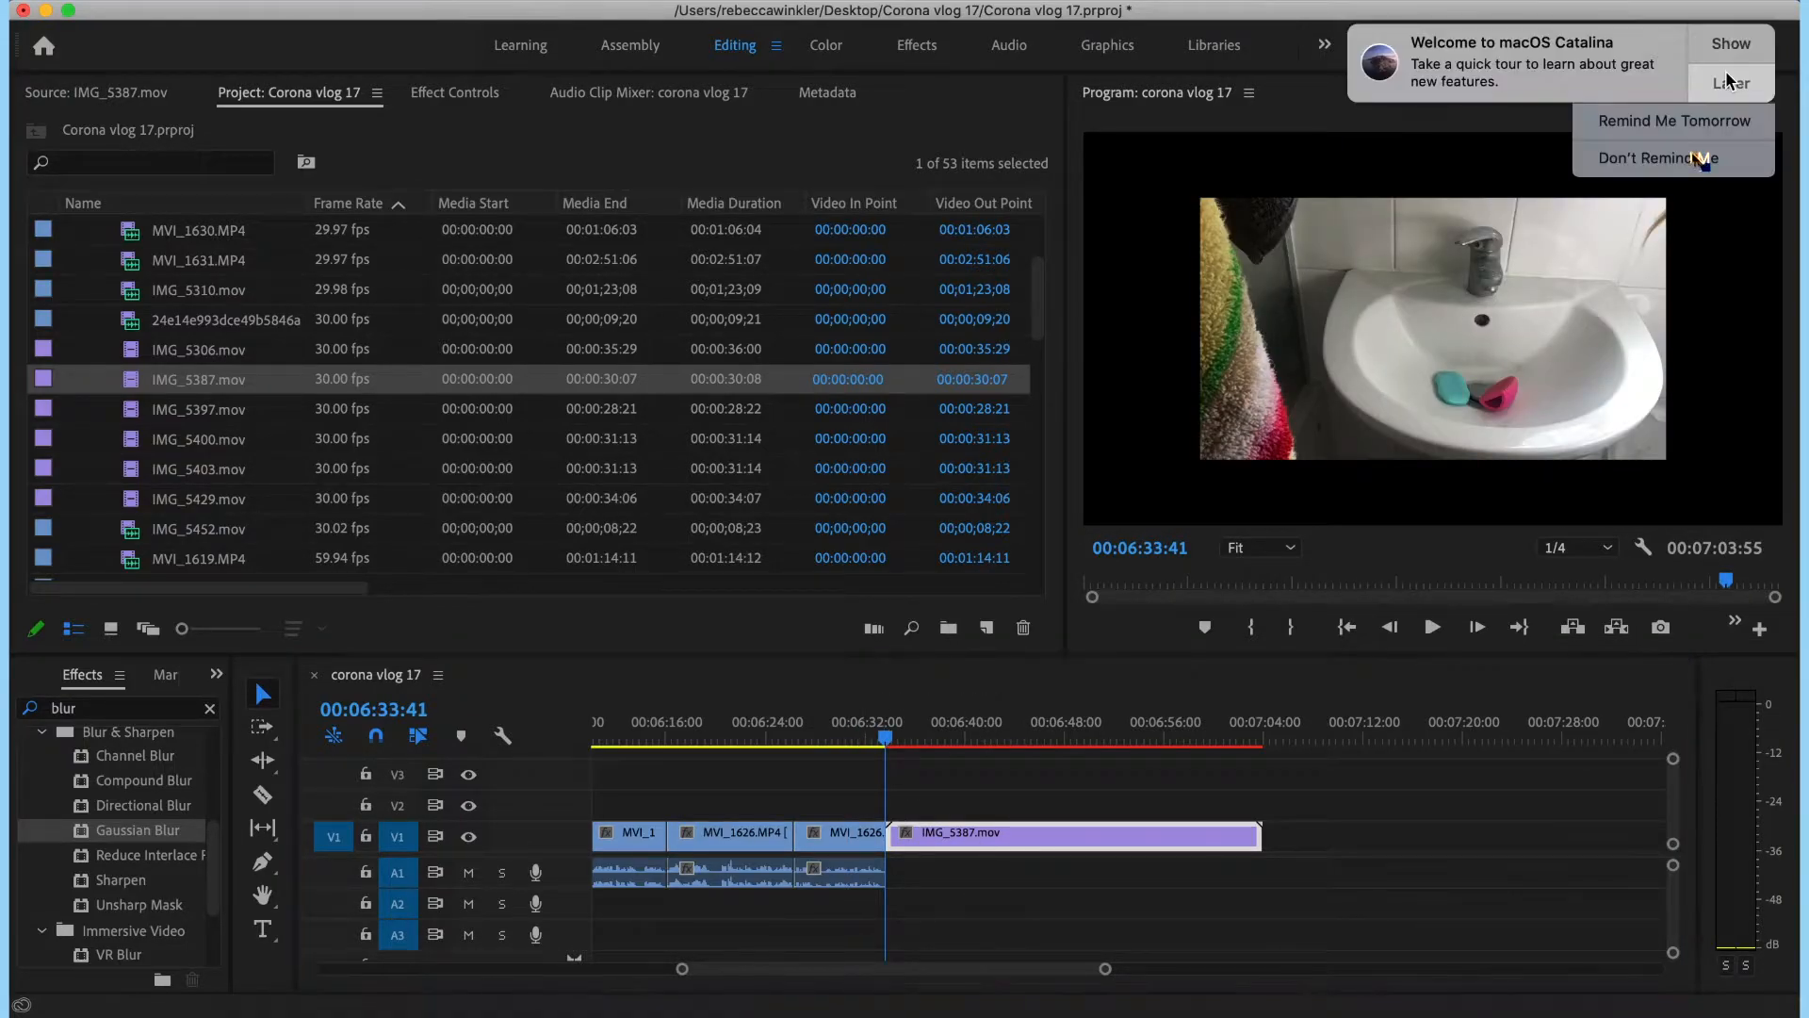
left_click_drag(969, 848, 970, 807)
scroll(289, 318, "down", 10)
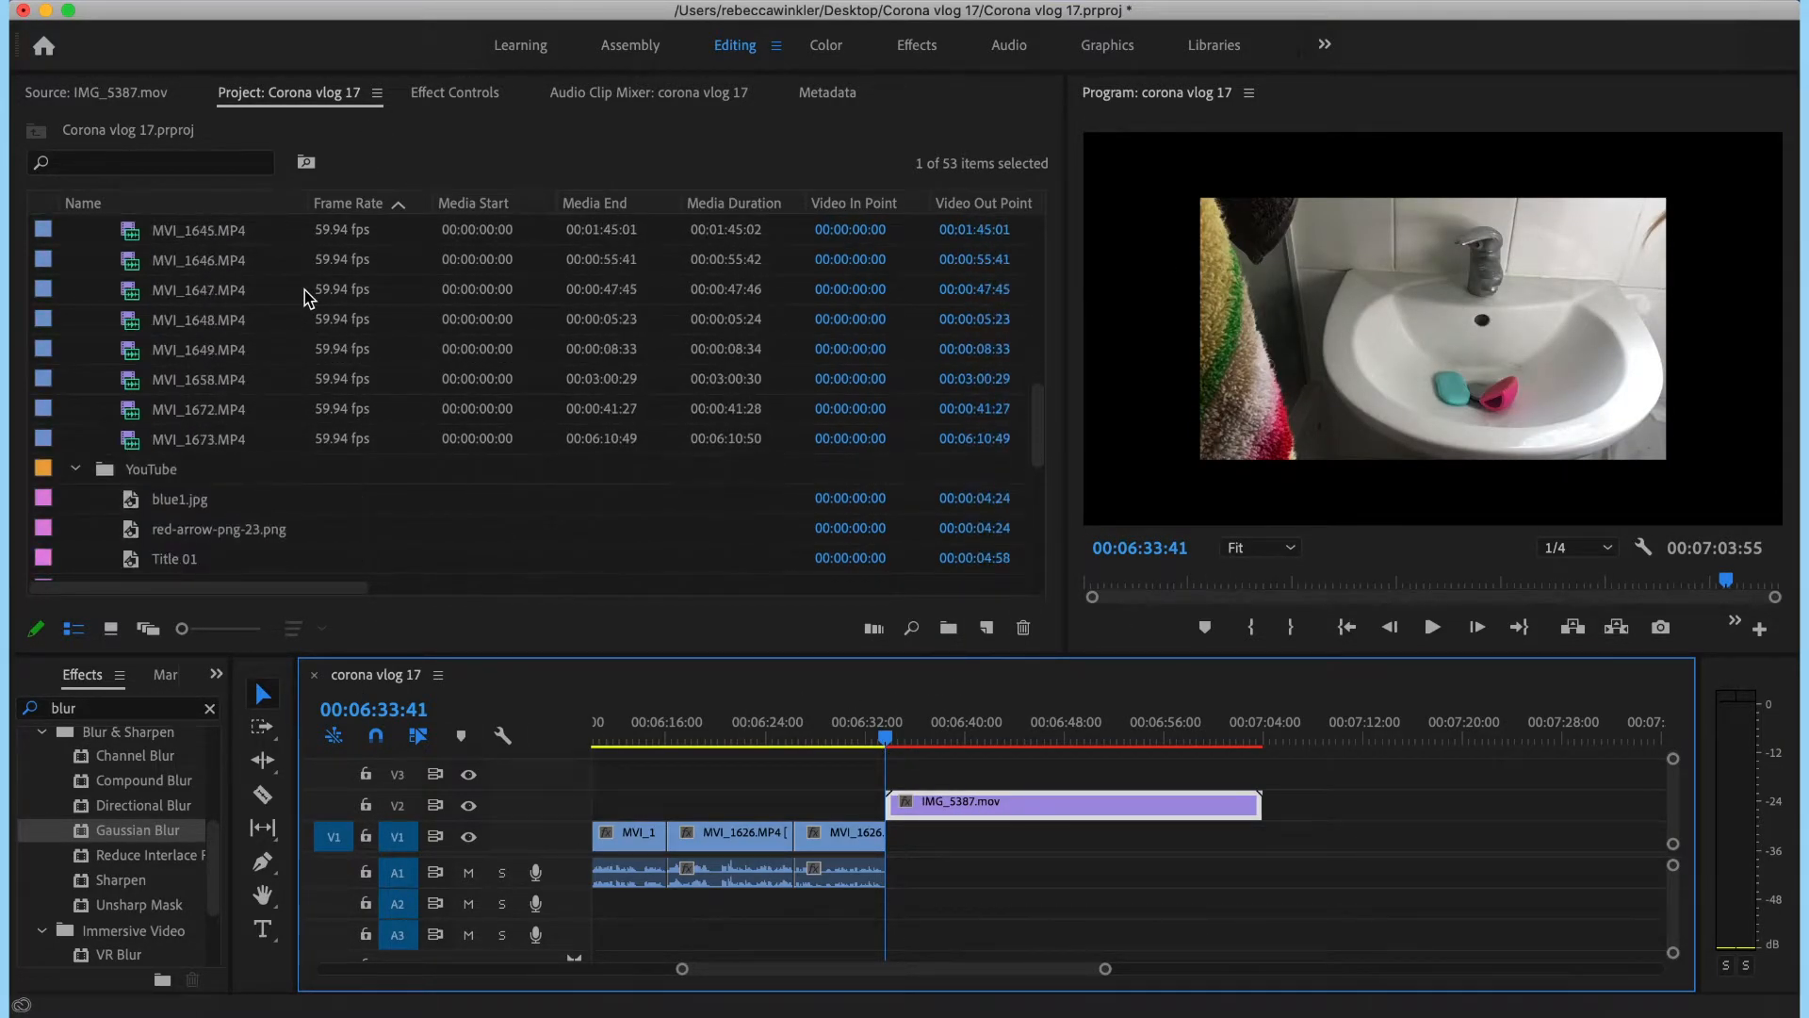
scroll(304, 290, "down", 3)
left_click_drag(148, 407, 1256, 839)
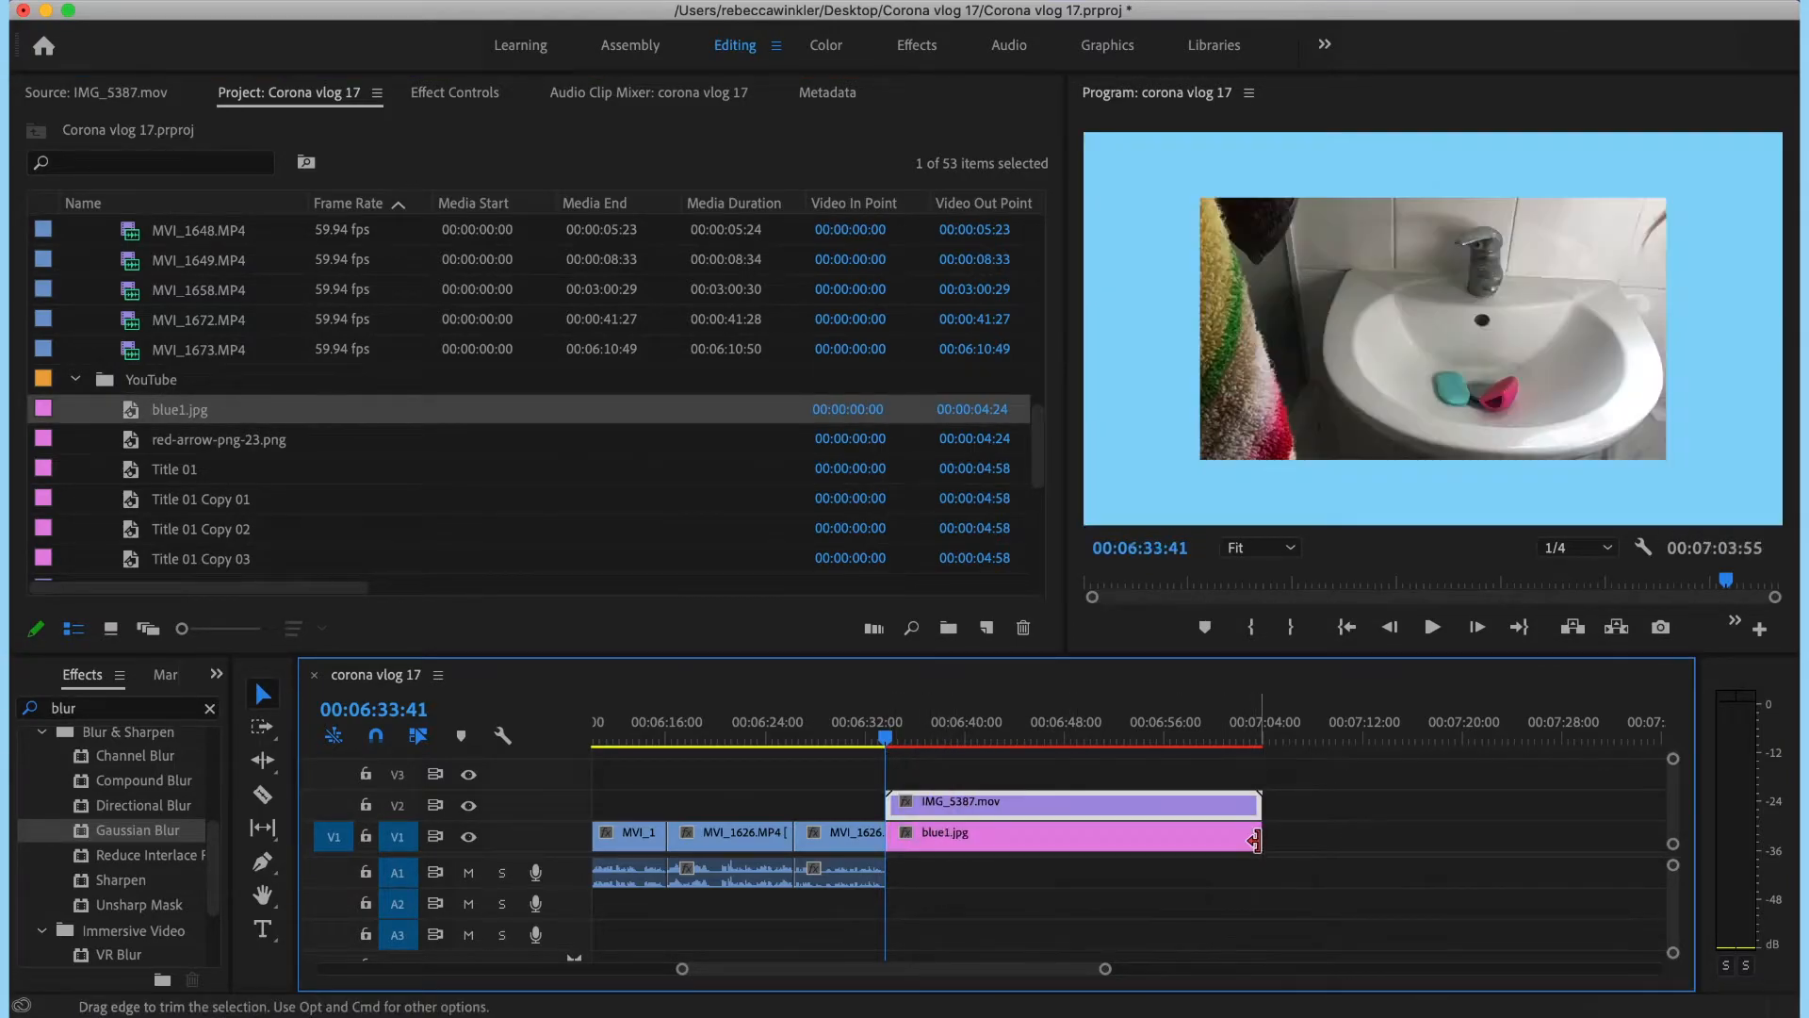
- Scale IMG_5387.mov to 135 so the blue background frames it as a border, and play back the result
left_click(455, 92)
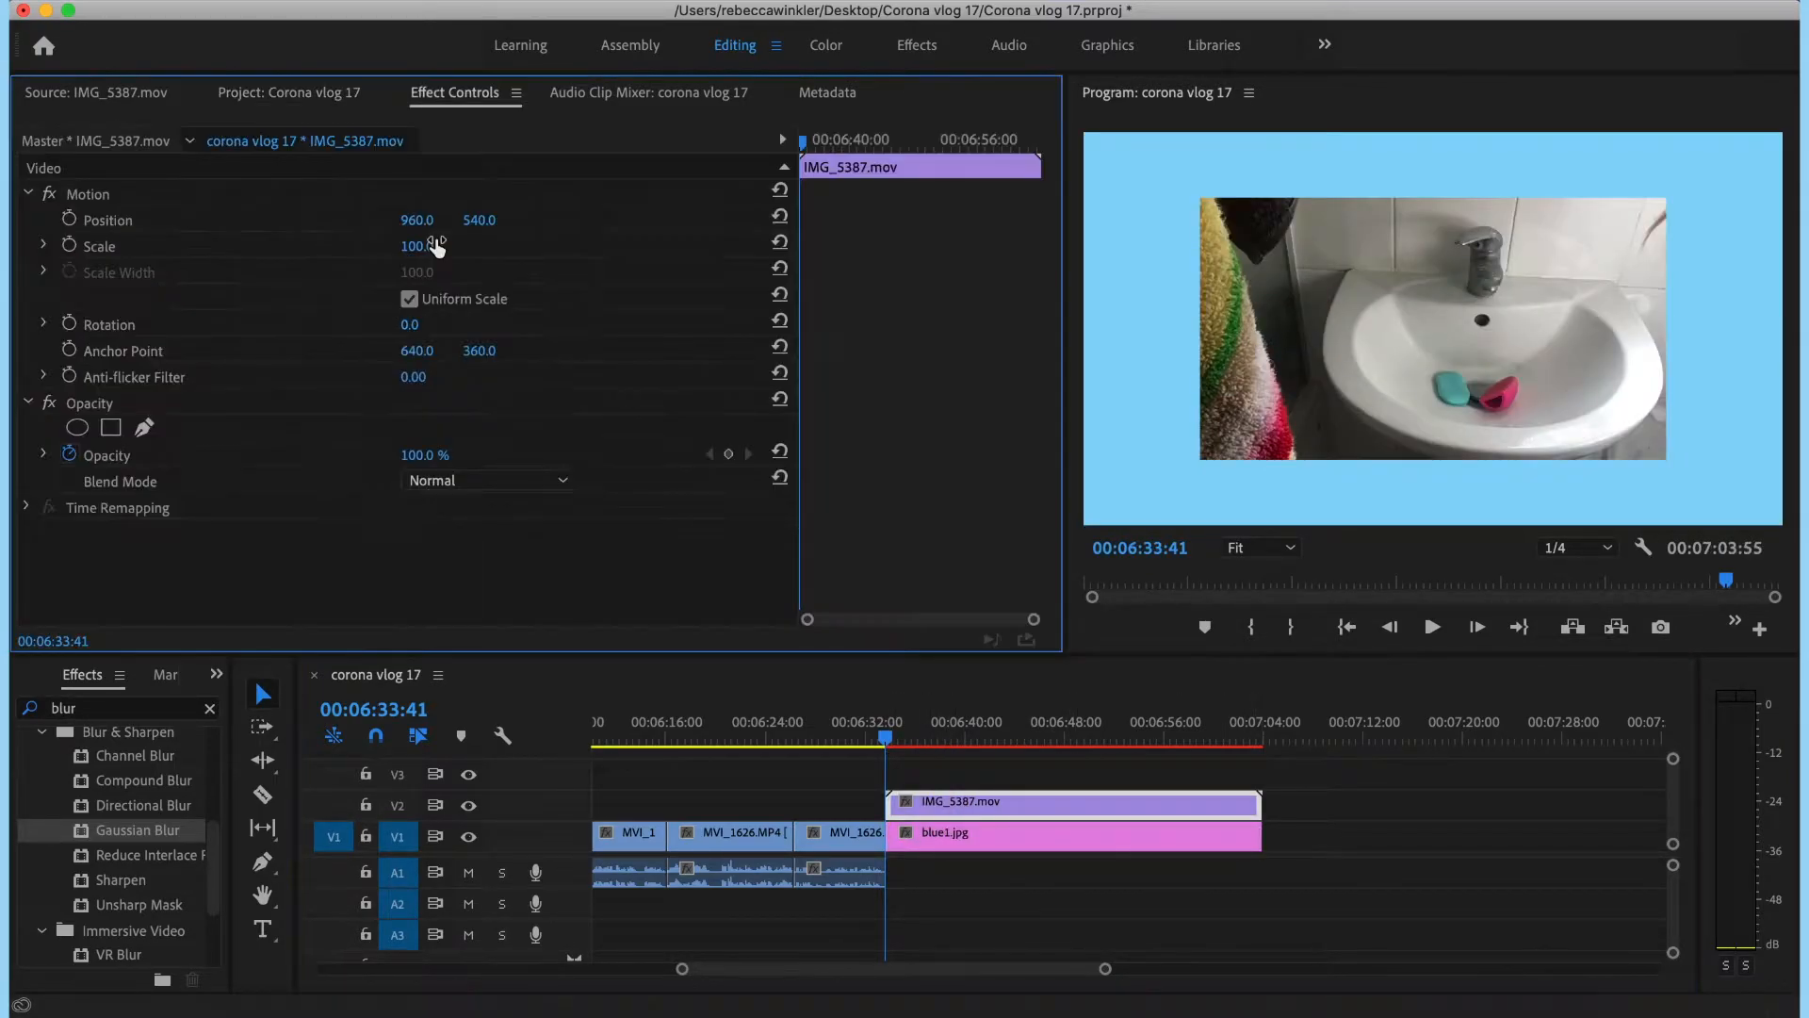
left_click(332, 91)
left_click(443, 99)
mouse_move(416, 246)
left_mouse_down()
mouse_move(454, 246)
mouse_move(379, 246)
mouse_move(473, 246)
mouse_move(449, 246)
left_mouse_up()
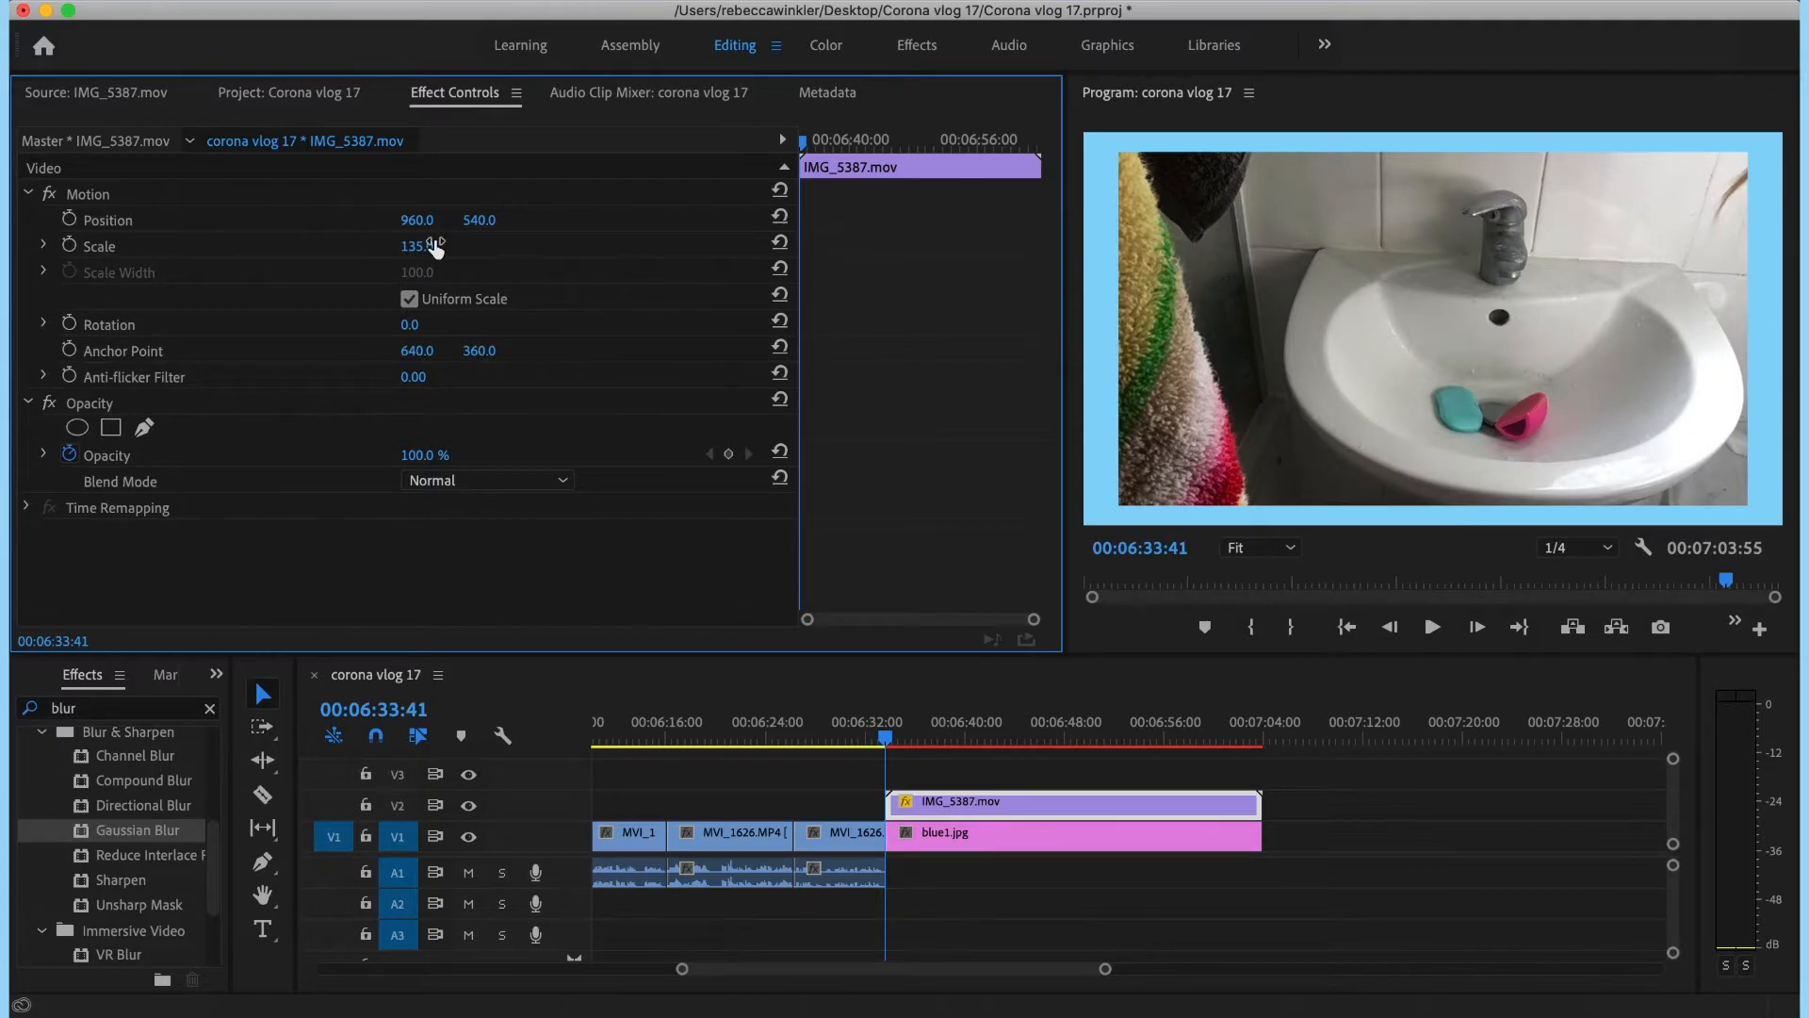
left_click(934, 764)
key("space")
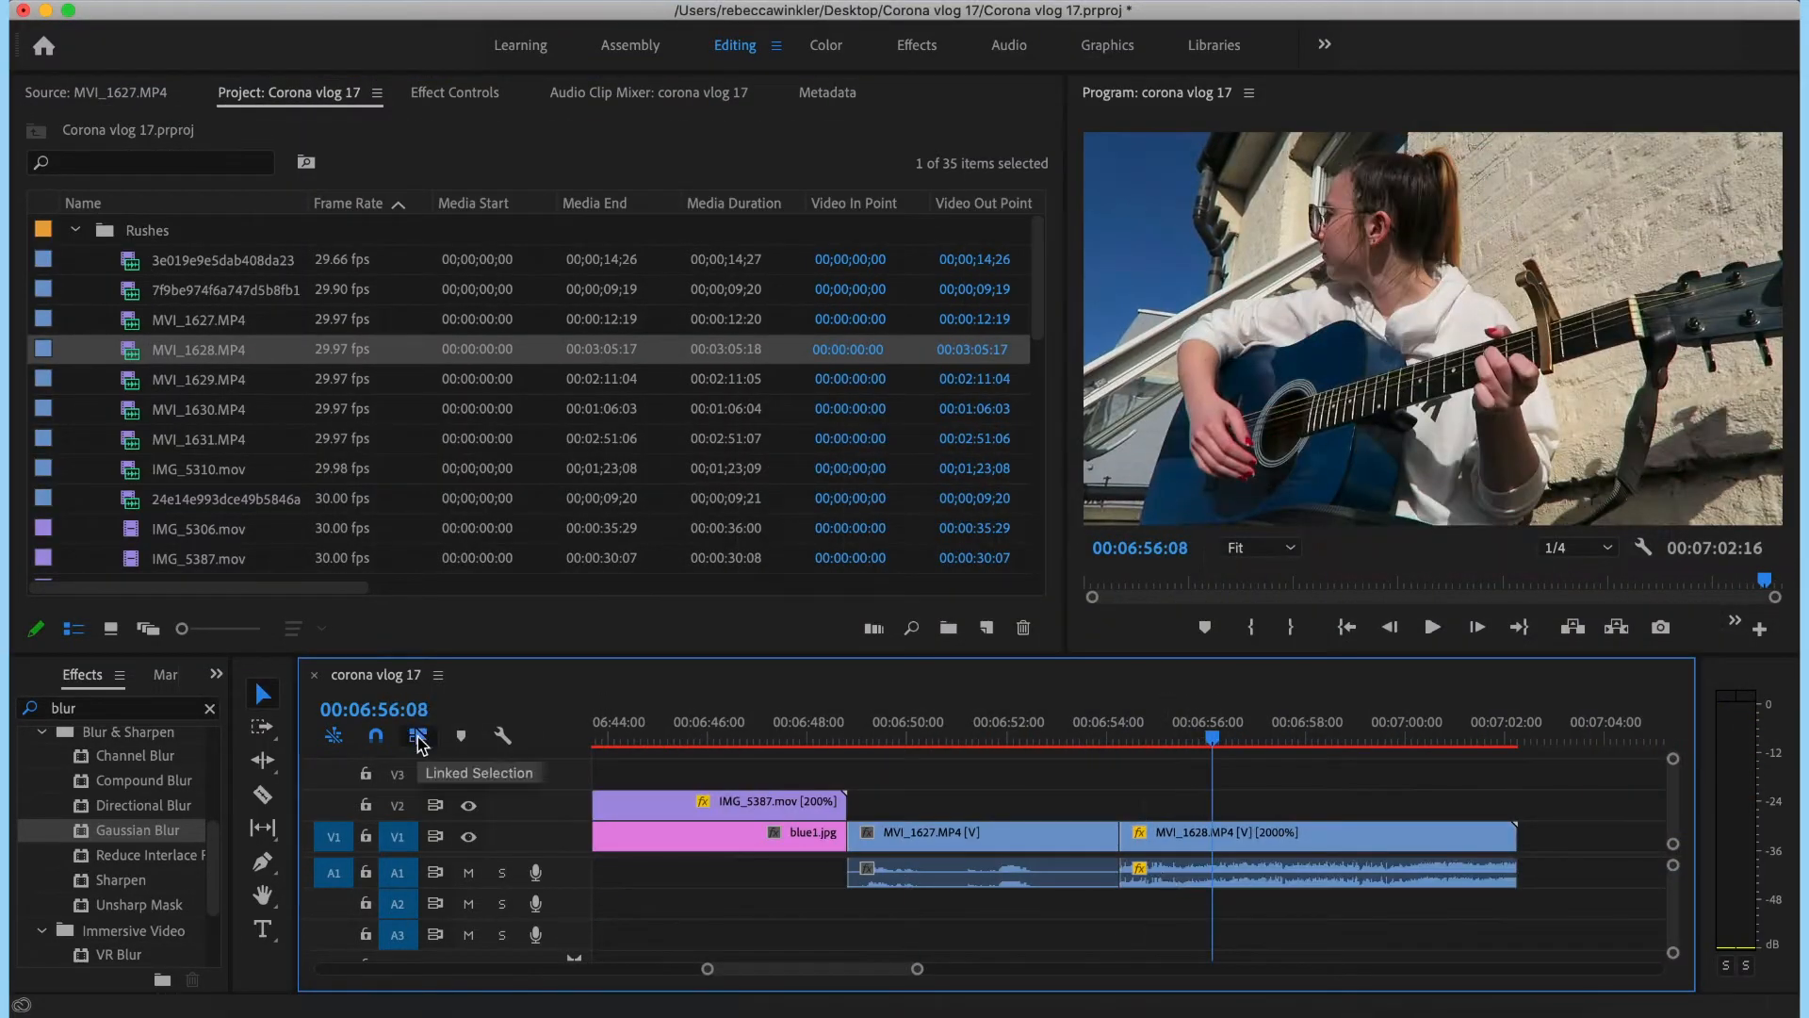
- Turn off linked selection and delete only the audio of the 2000% speed MVI_1628.MP4 clip
left_click(420, 738)
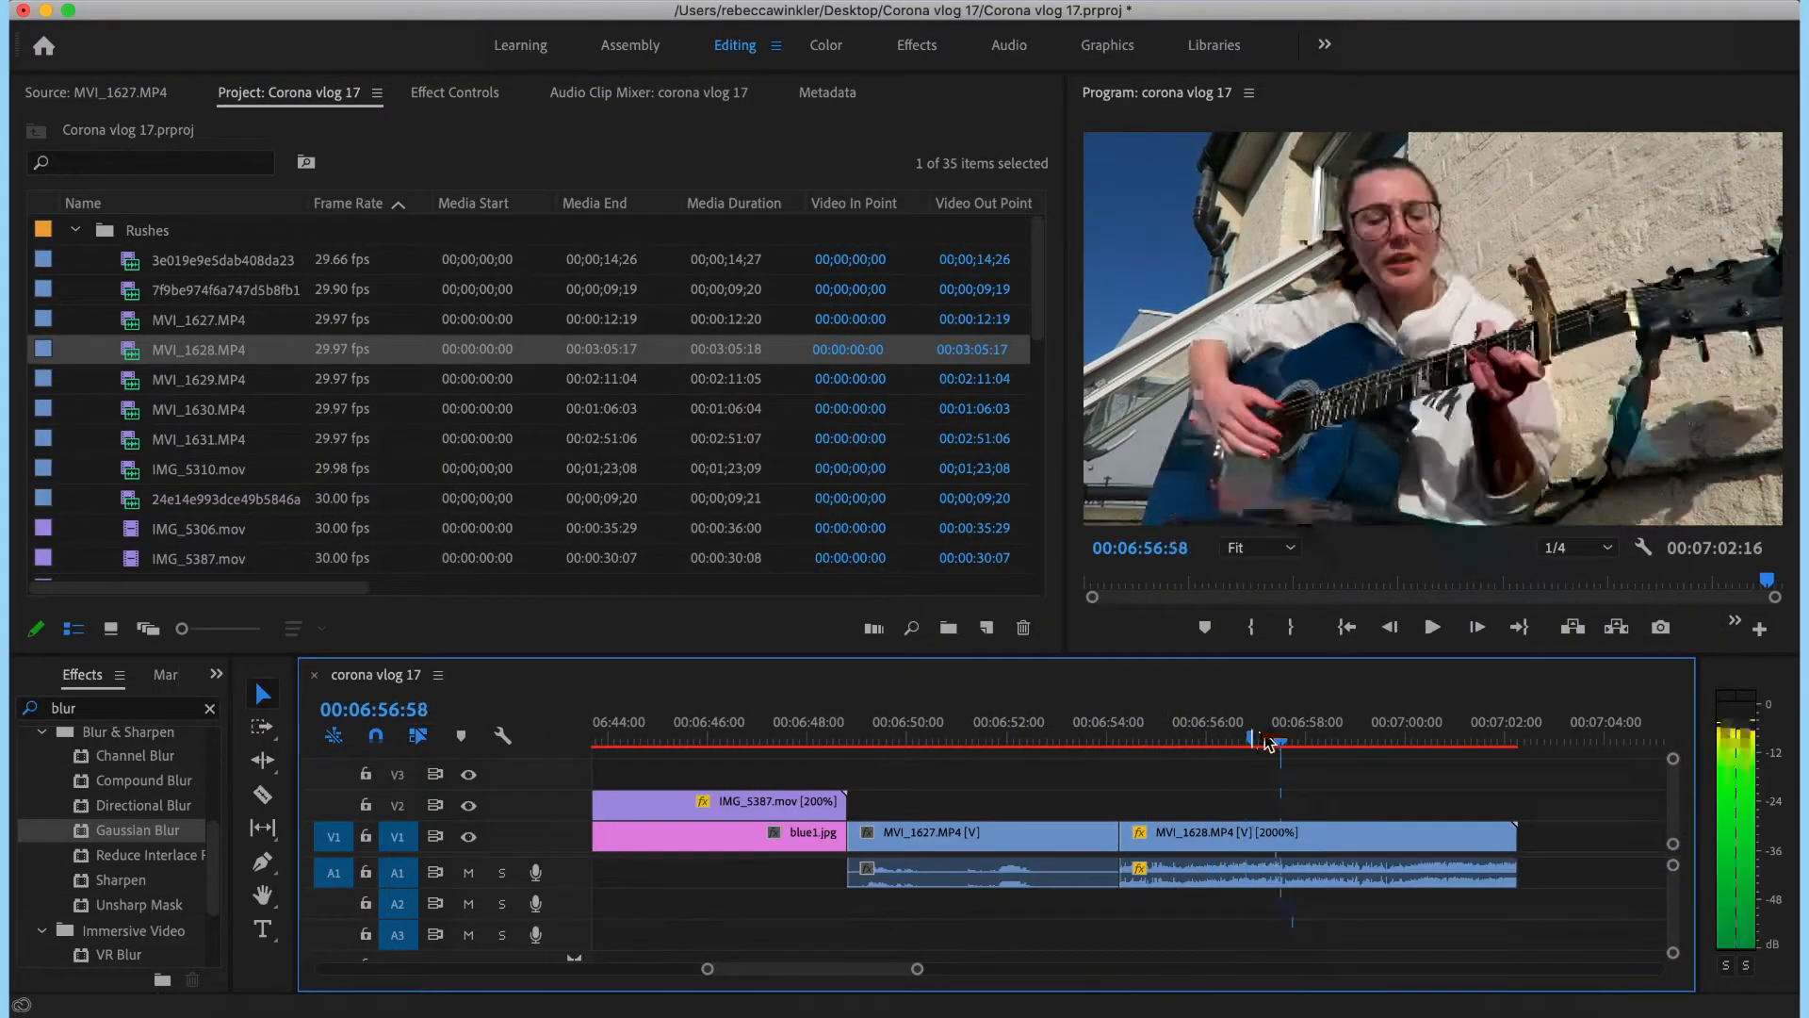
left_click(1161, 868)
key("Delete")
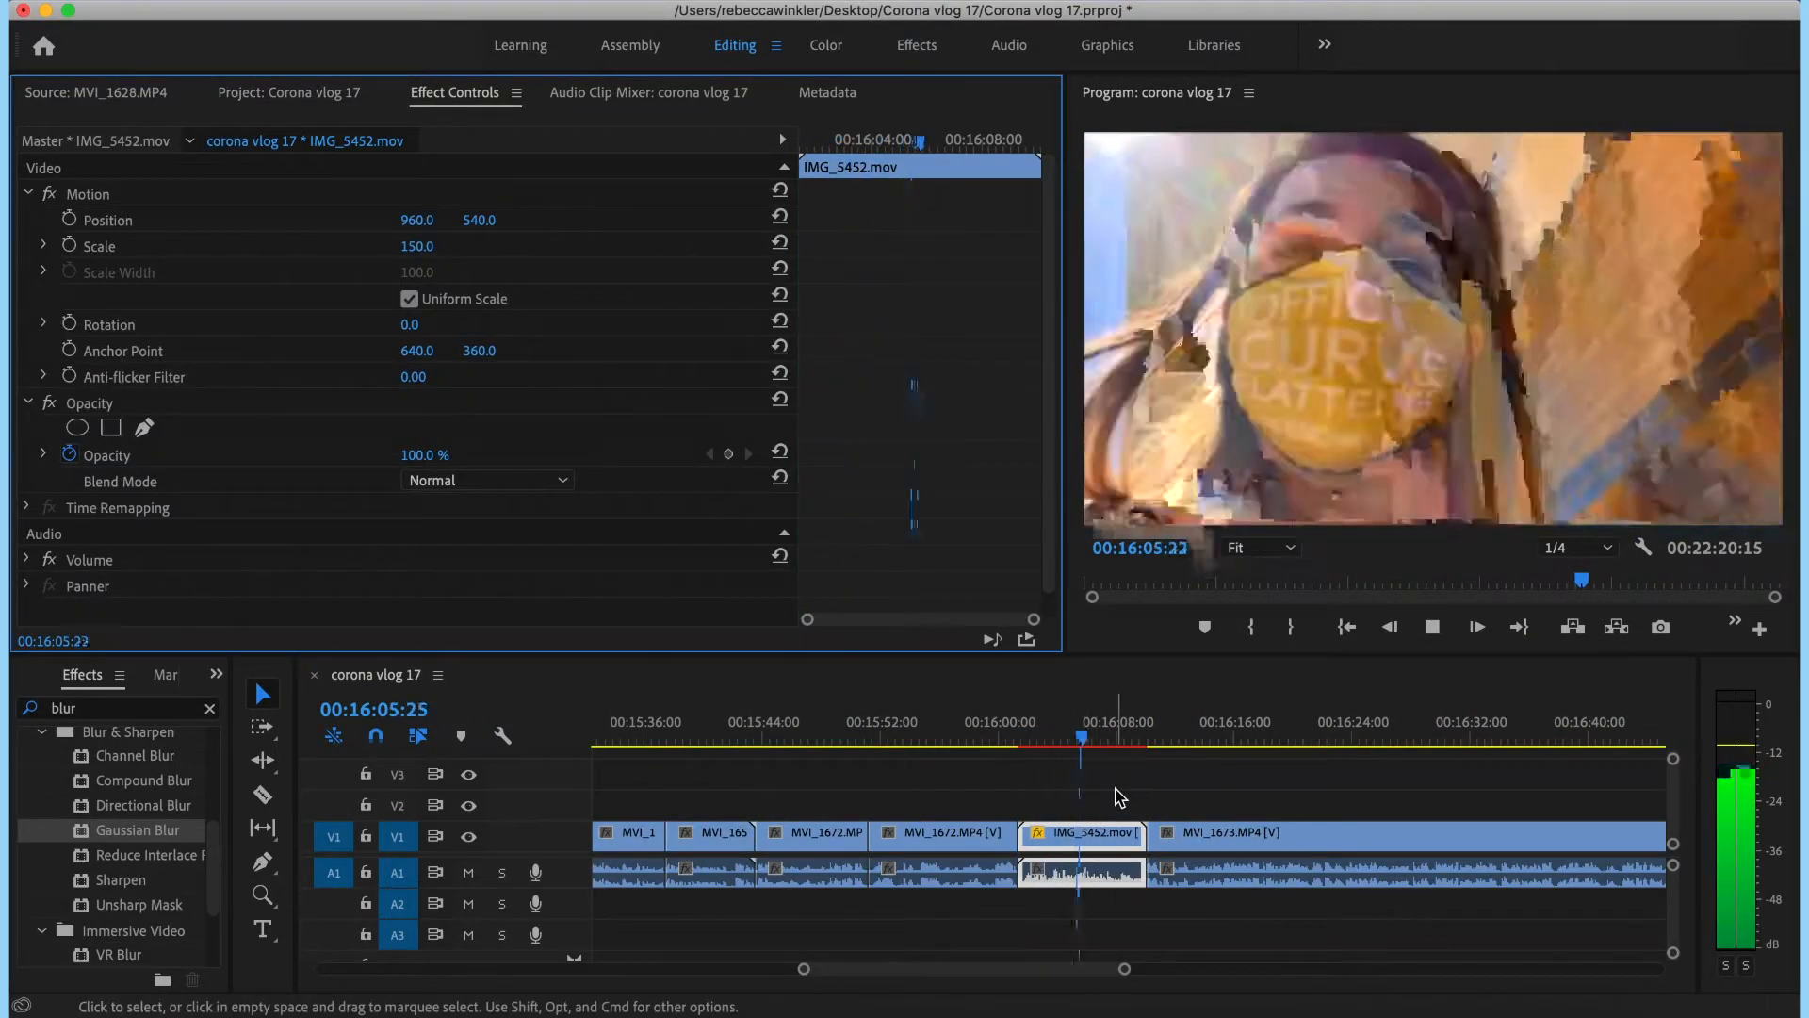
- Raise the audio level of IMG_5452.mov in the Audio Clip Mixer and play back the result
left_click(685, 104)
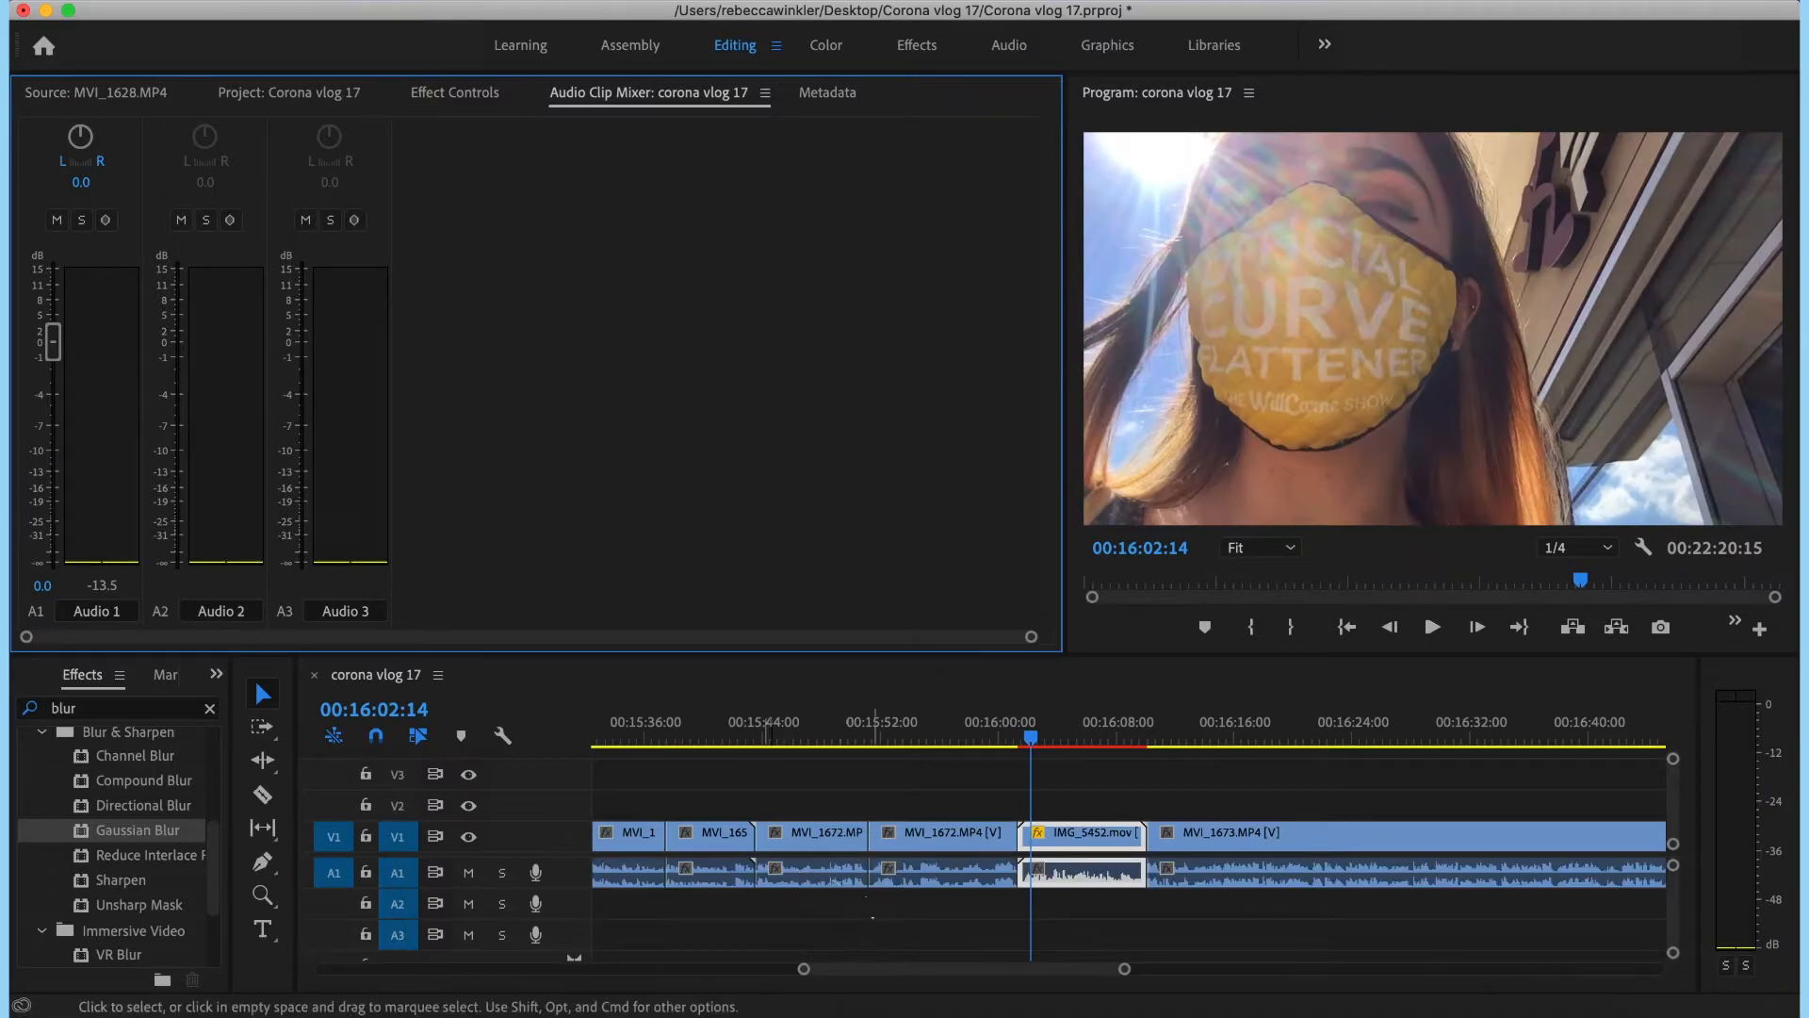
left_click_drag(53, 341, 53, 299)
left_click(1095, 796)
key("space")
key("space")
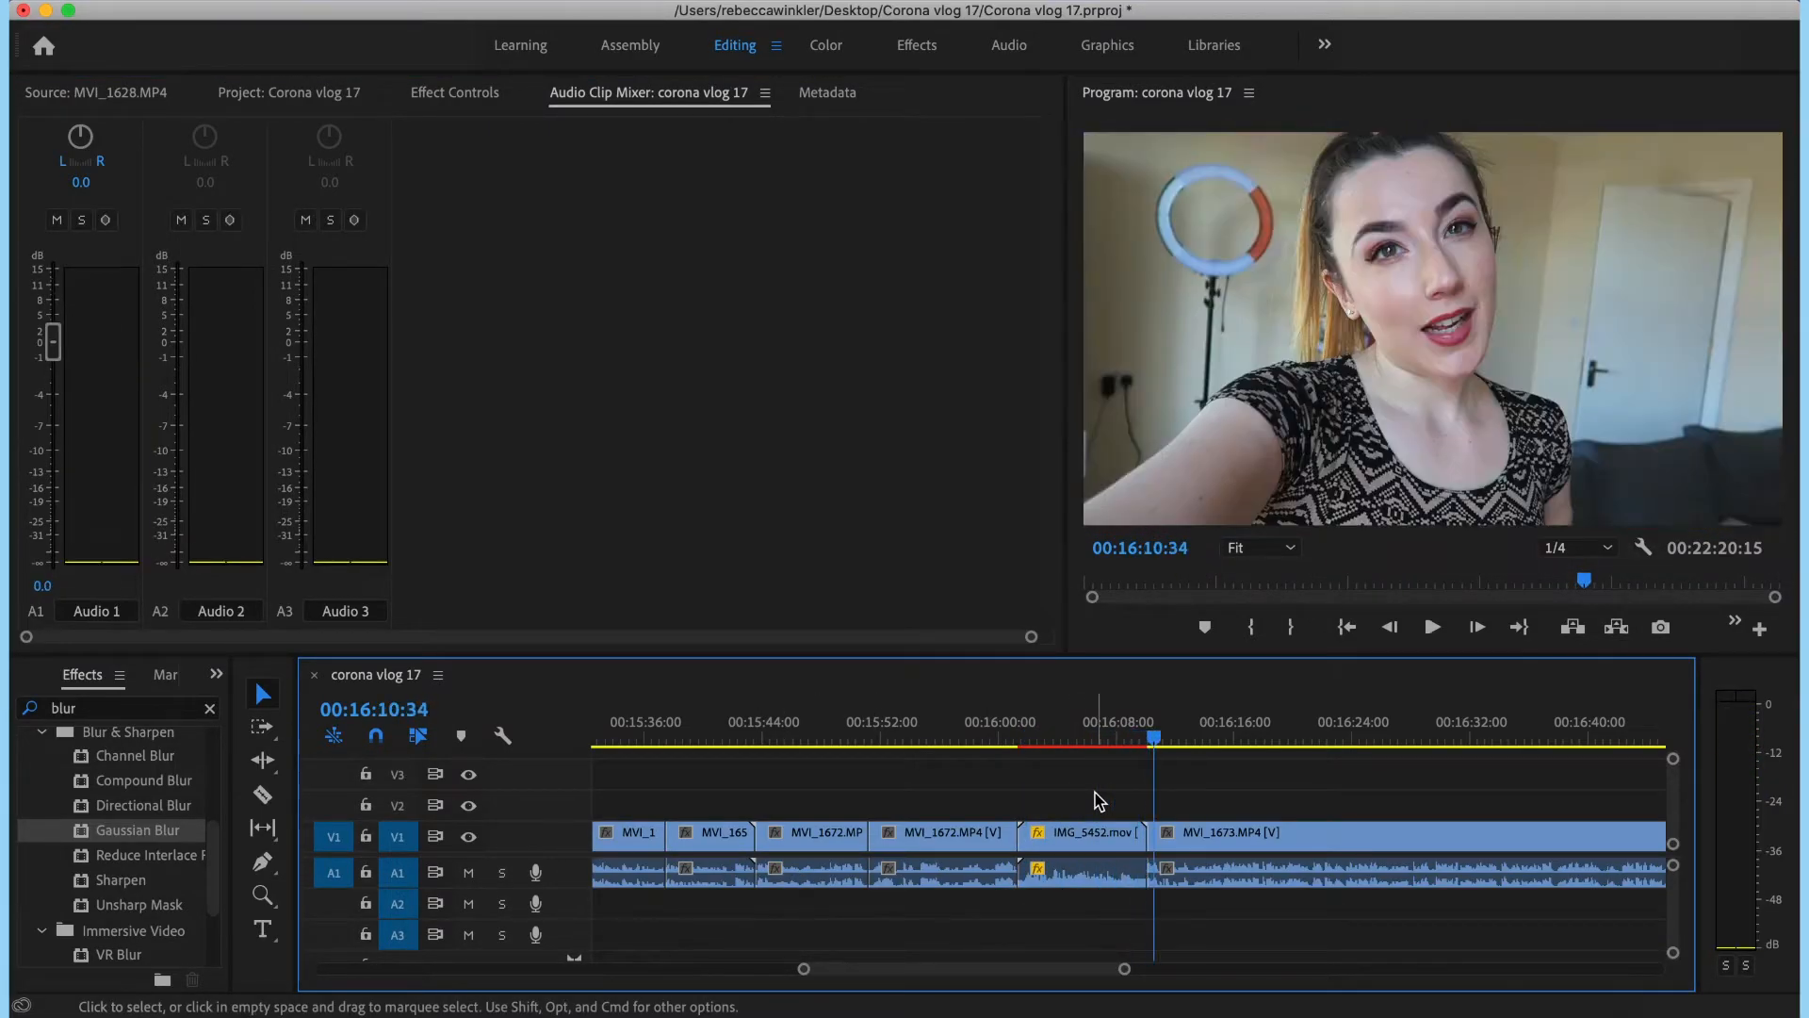
- Play through the MVI_1673.MP4 section of the sequence to review the footage
key("space")
key("minus")
scroll(1014, 793, "right", 4)
key("shift+1")
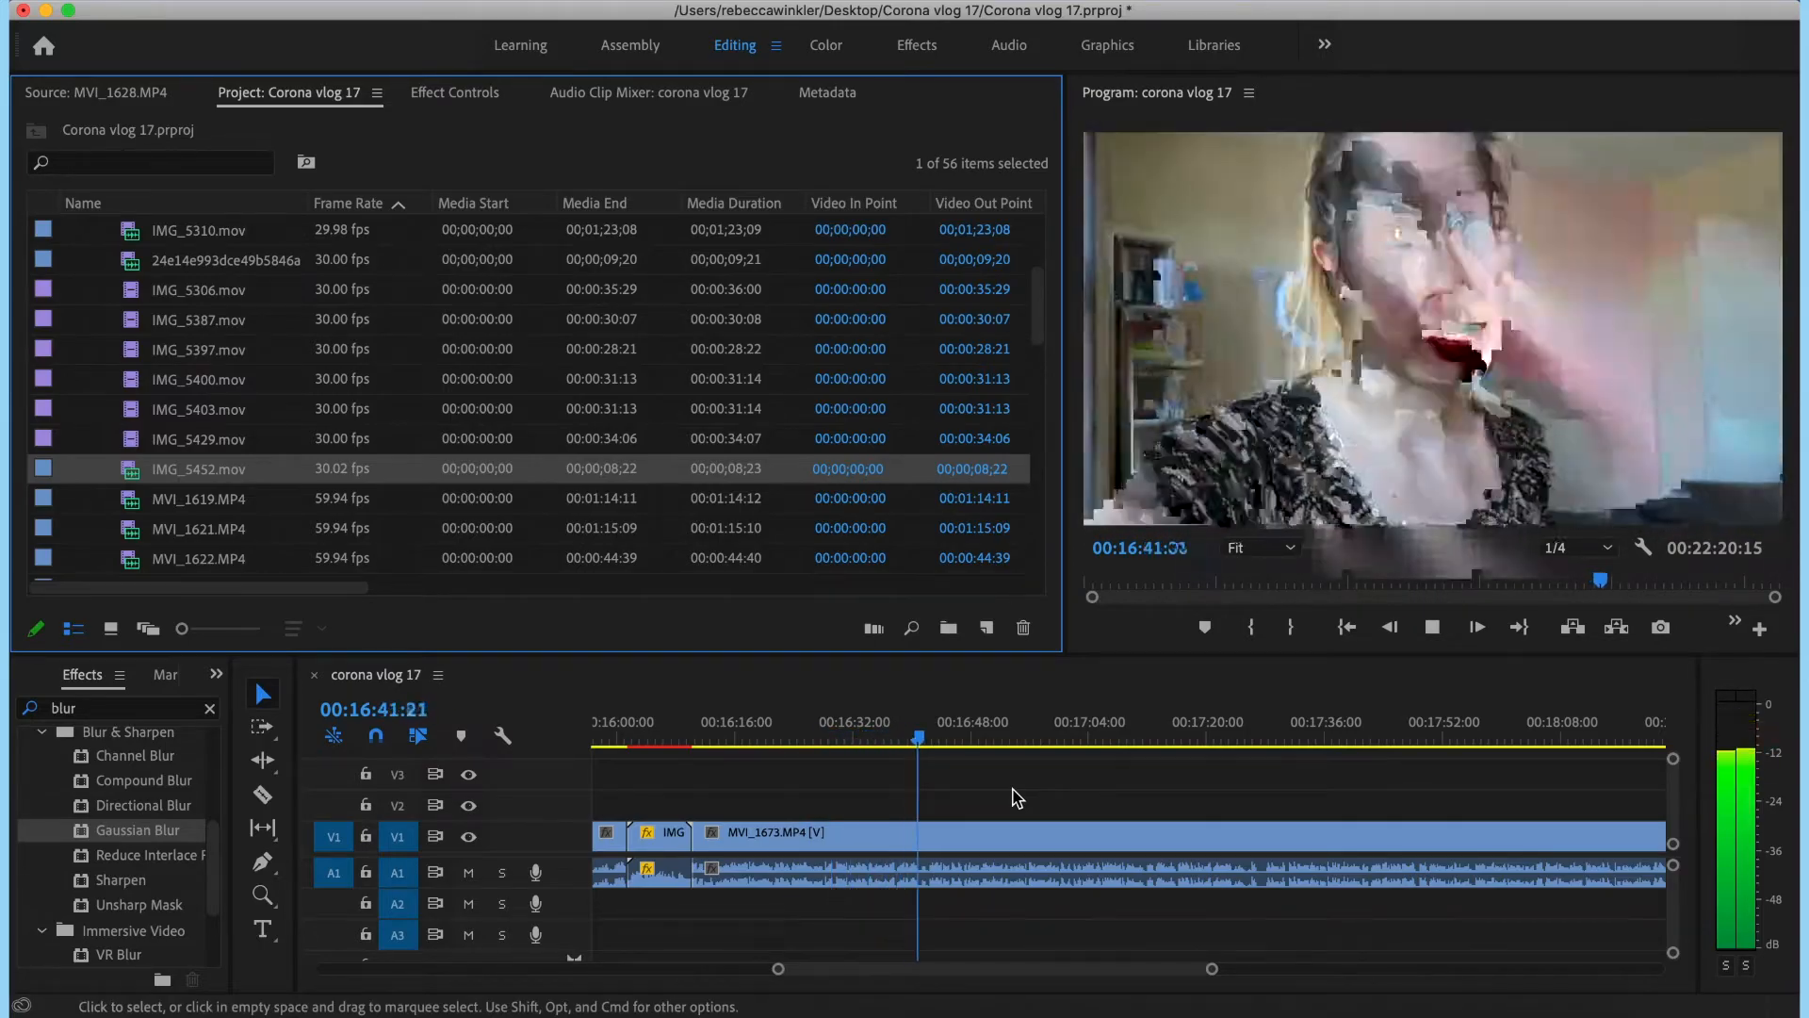
scroll(980, 795, "right", 2)
left_click(973, 791)
key("minus")
scroll(974, 791, "right", 3)
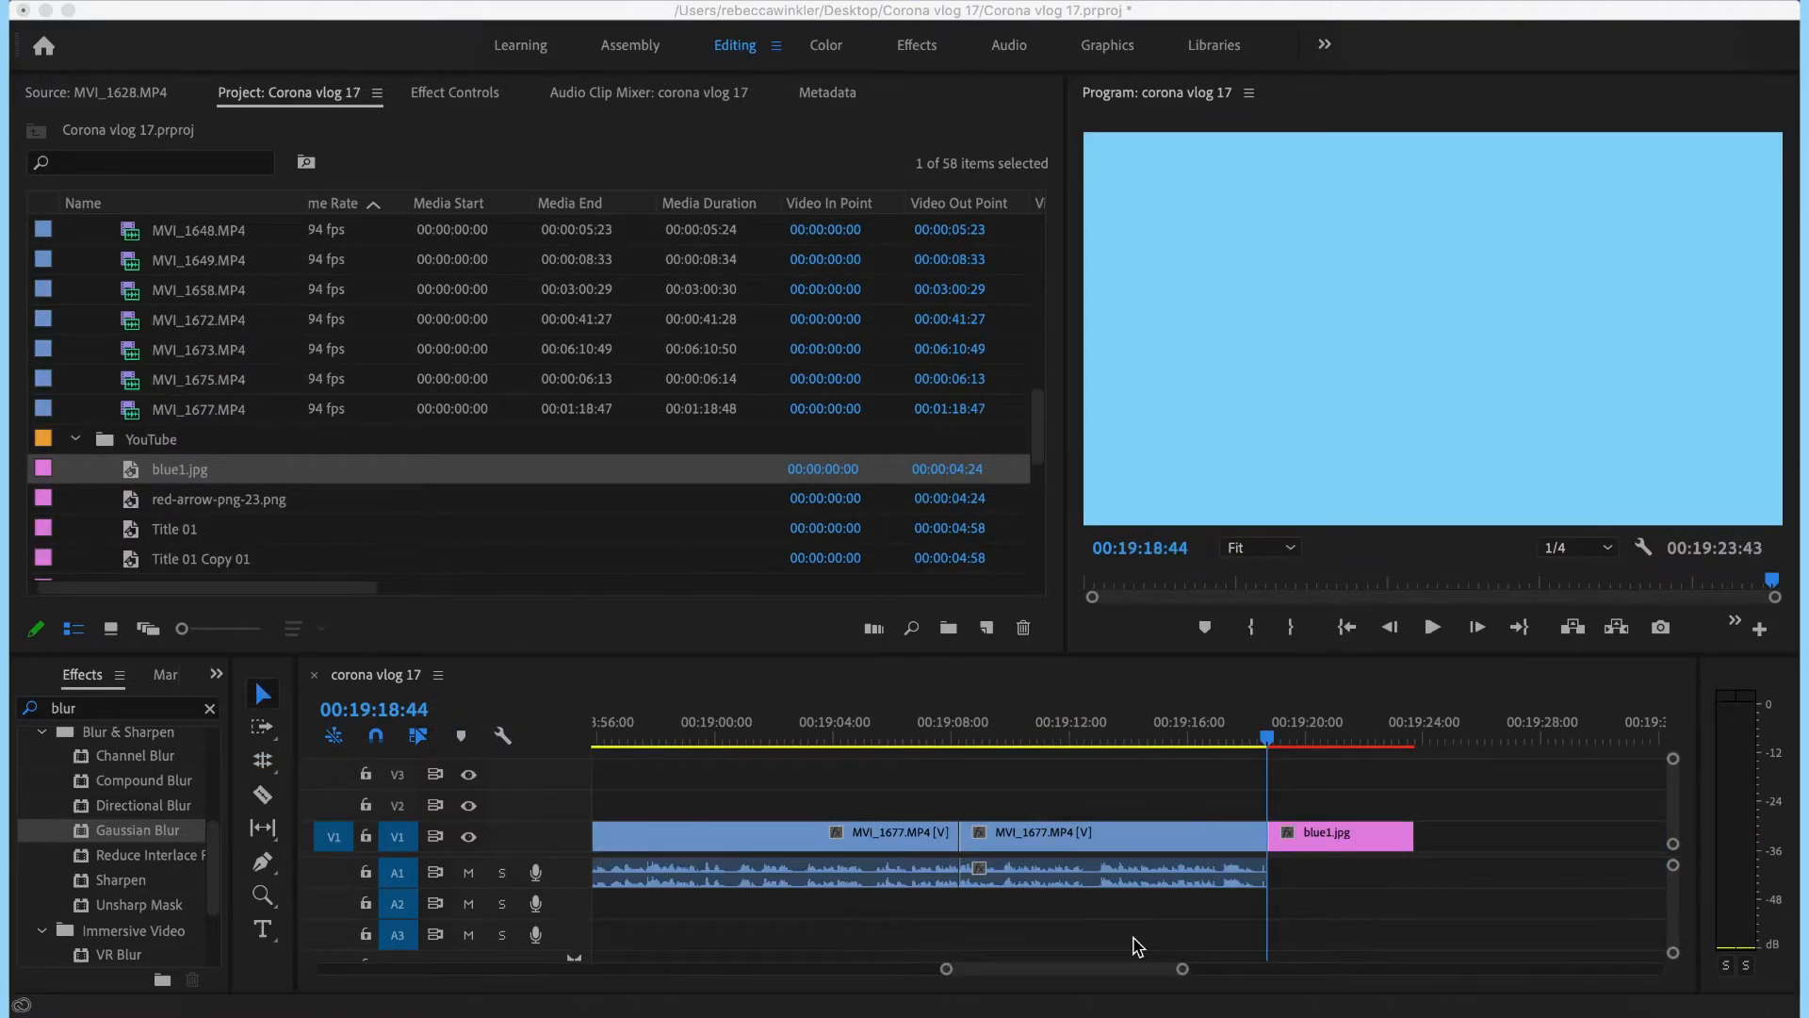
- Find the Cross Dissolve transition with the search term cross and apply it to the start of the closing blue1.jpg on V1
left_click(1339, 850)
left_click(1341, 850)
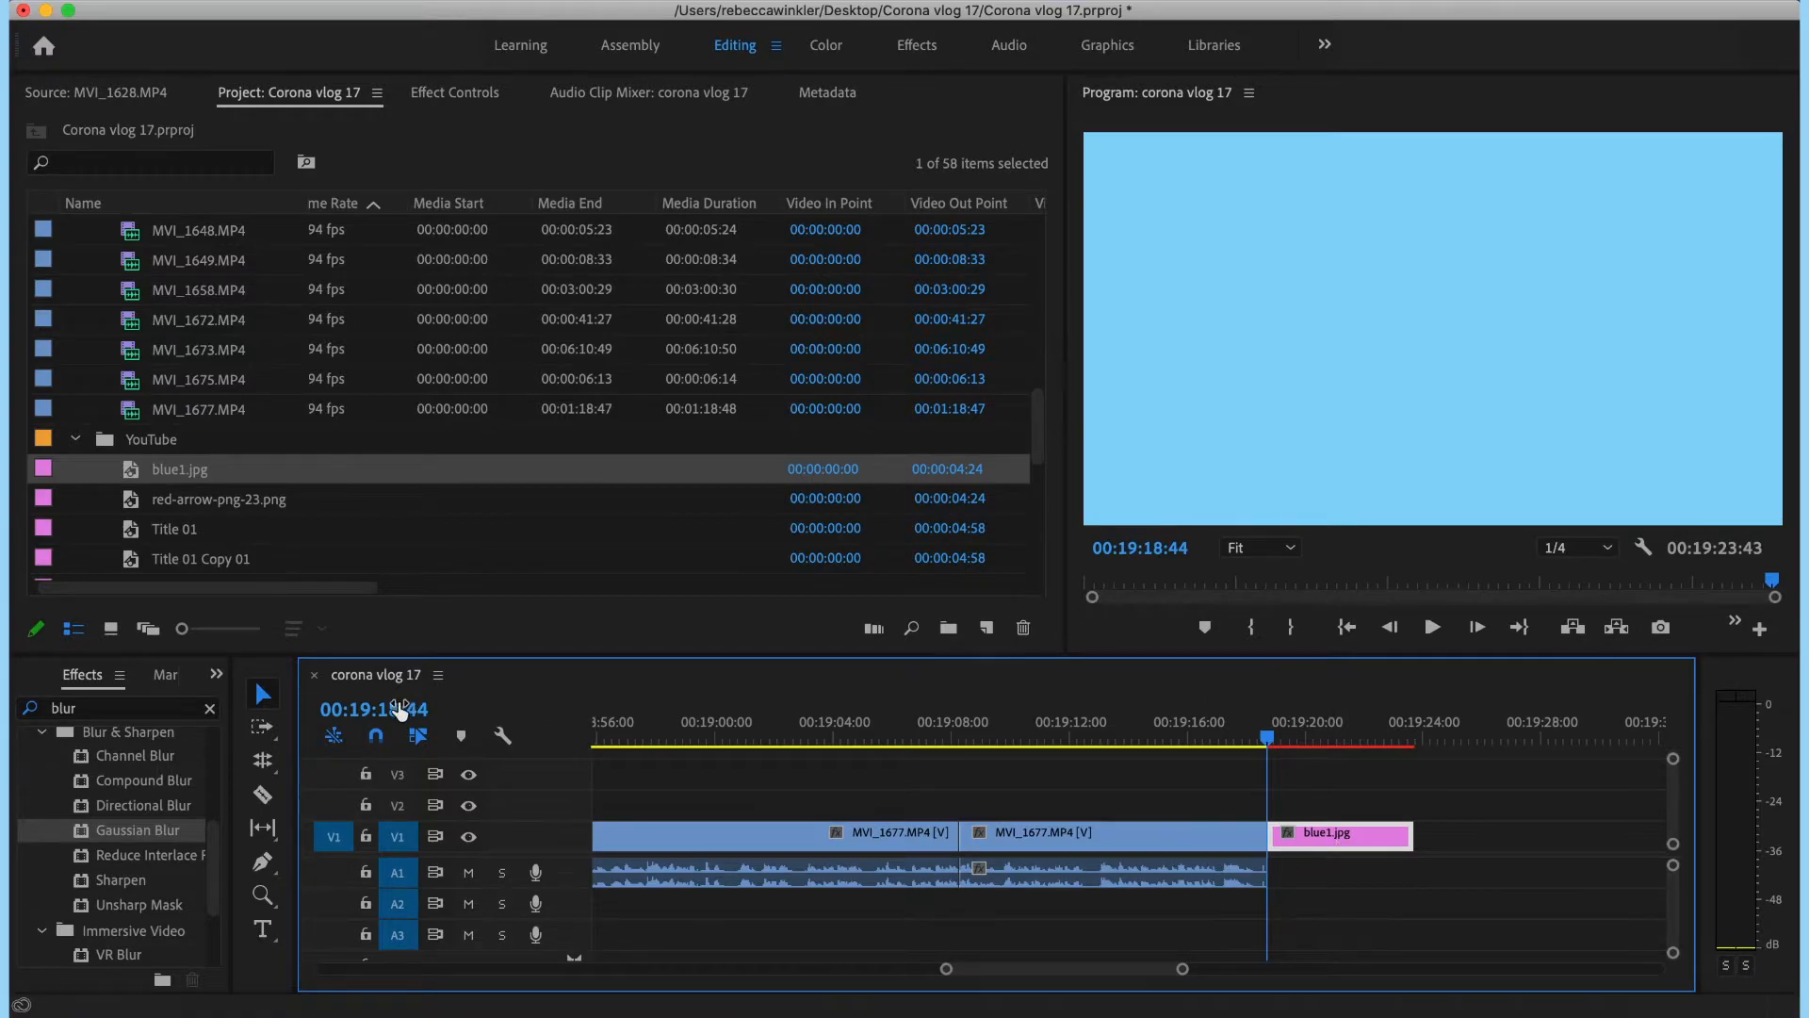
left_click(209, 710)
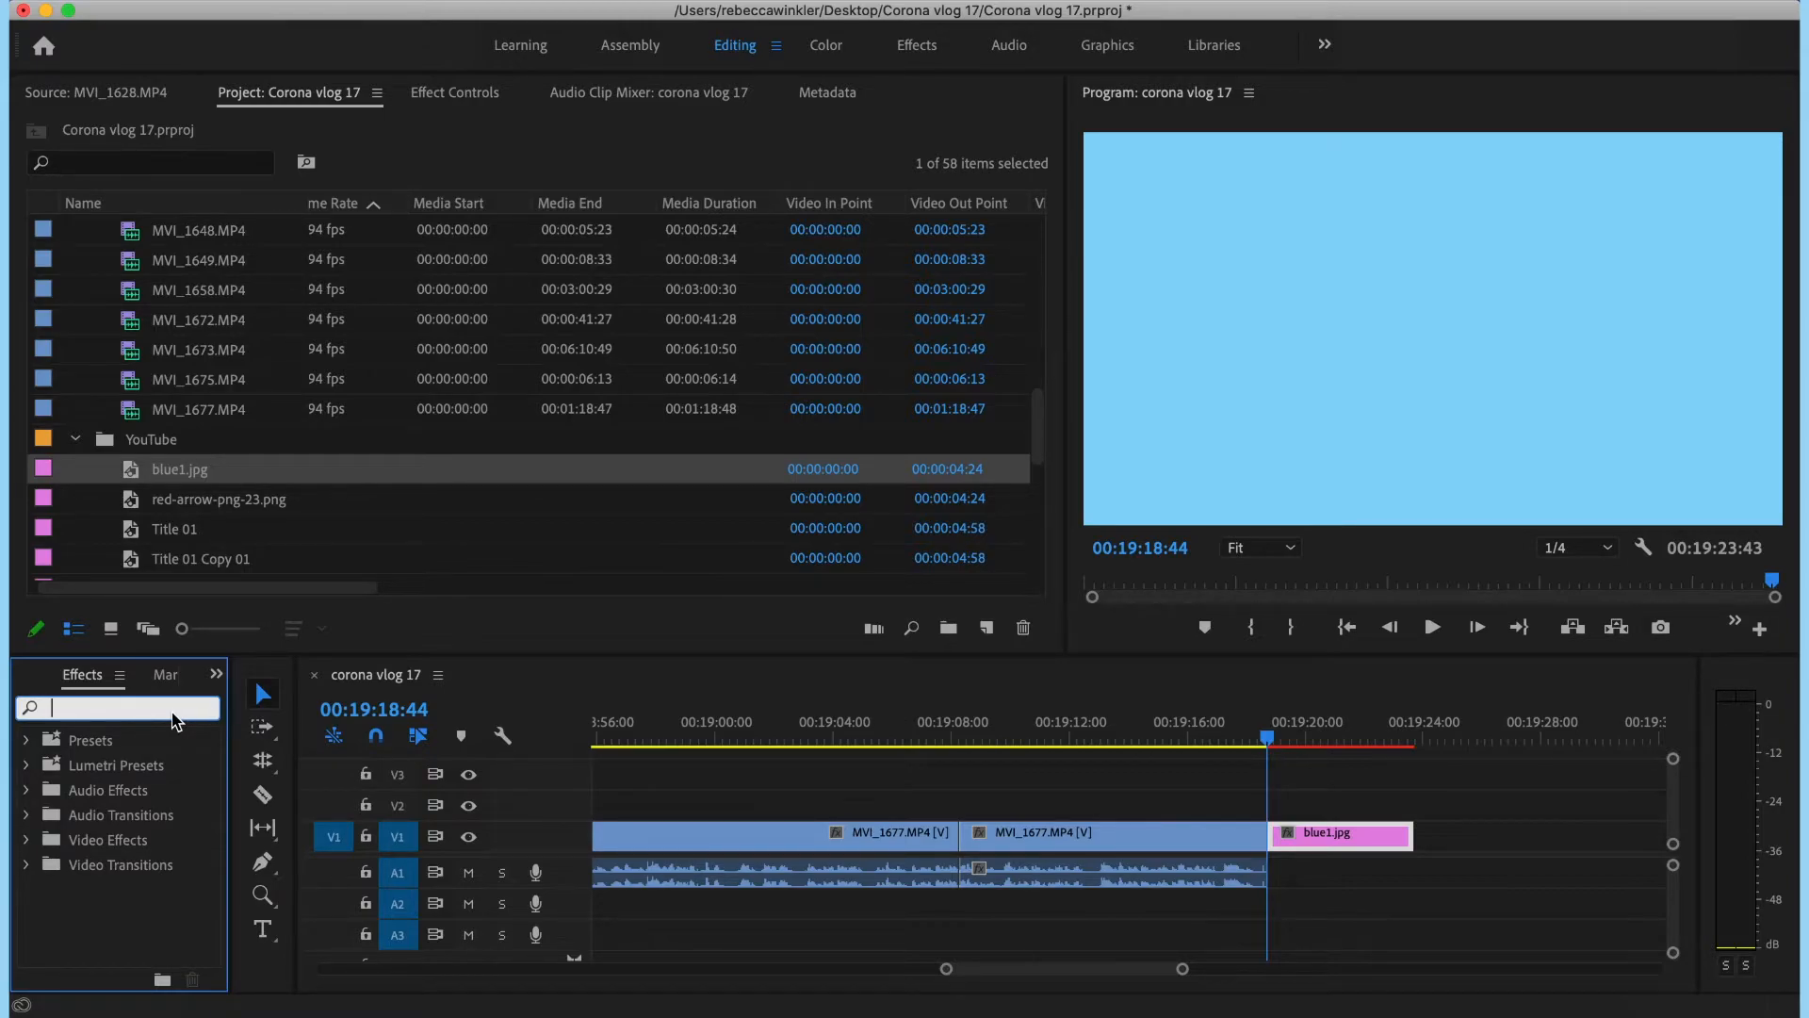
type("cross")
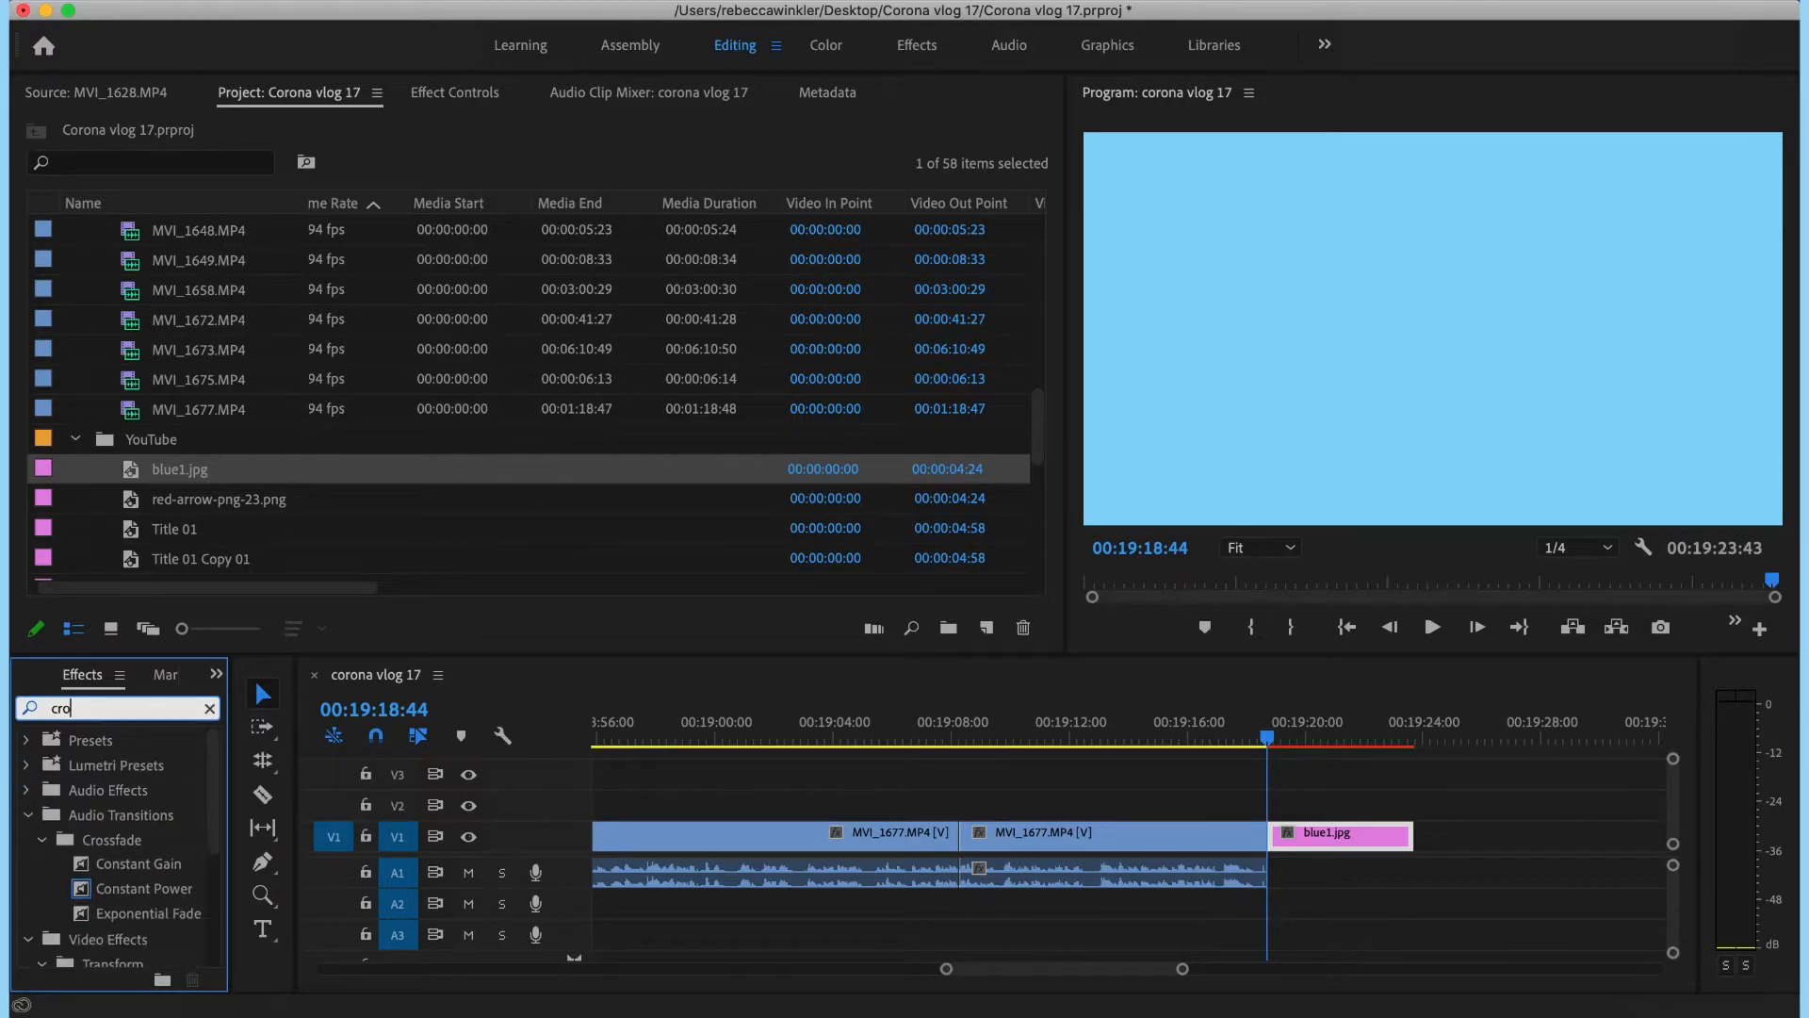
scroll(173, 801, "down", 3)
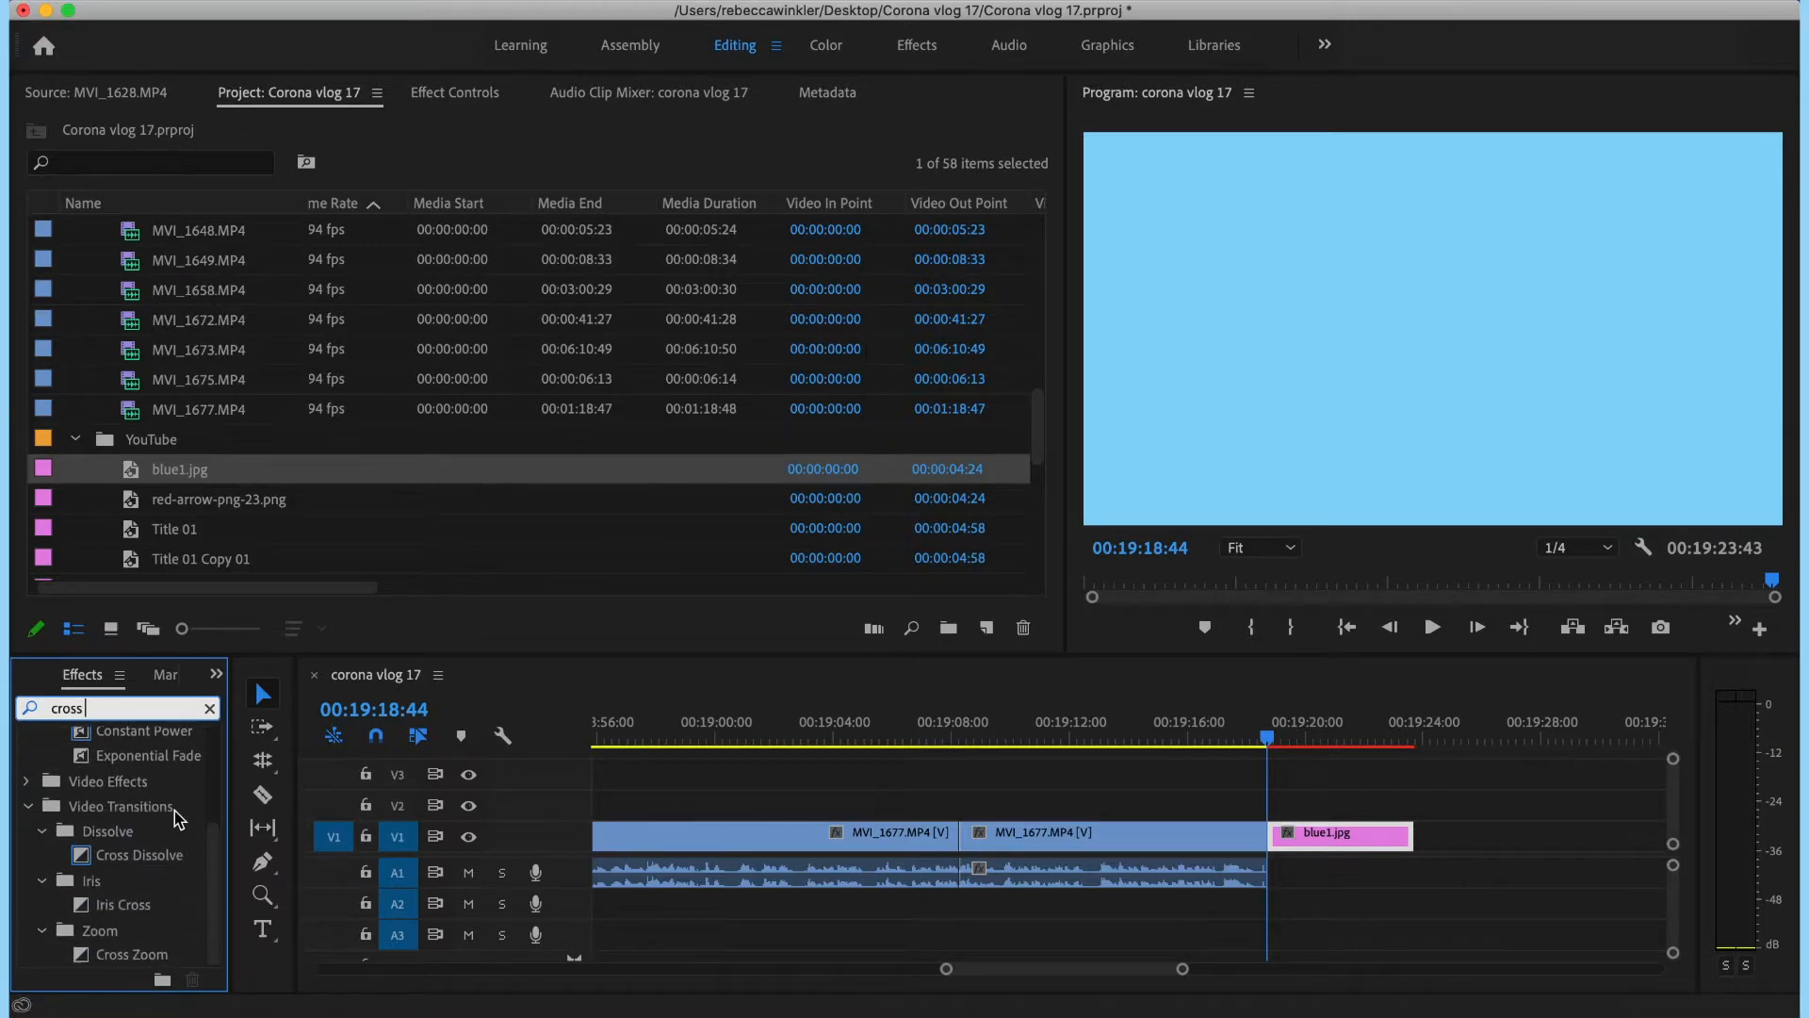
left_click(143, 865)
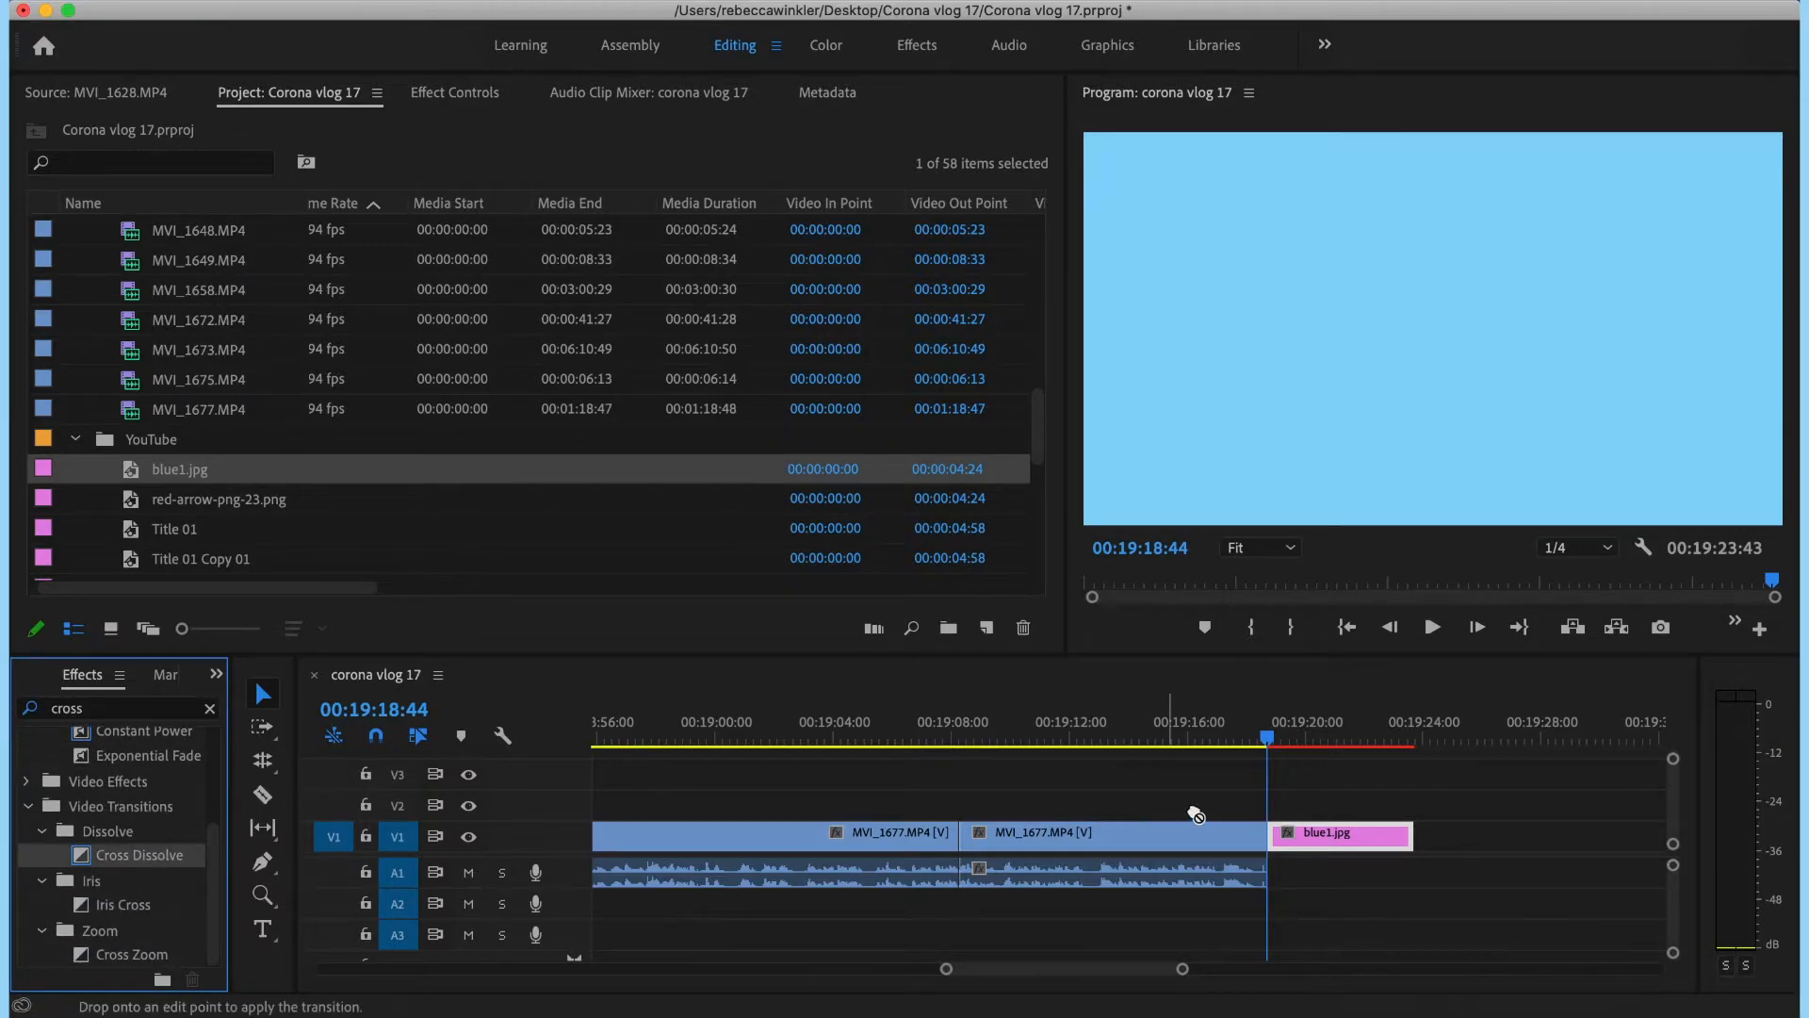
left_click_drag(1272, 841, 1269, 836)
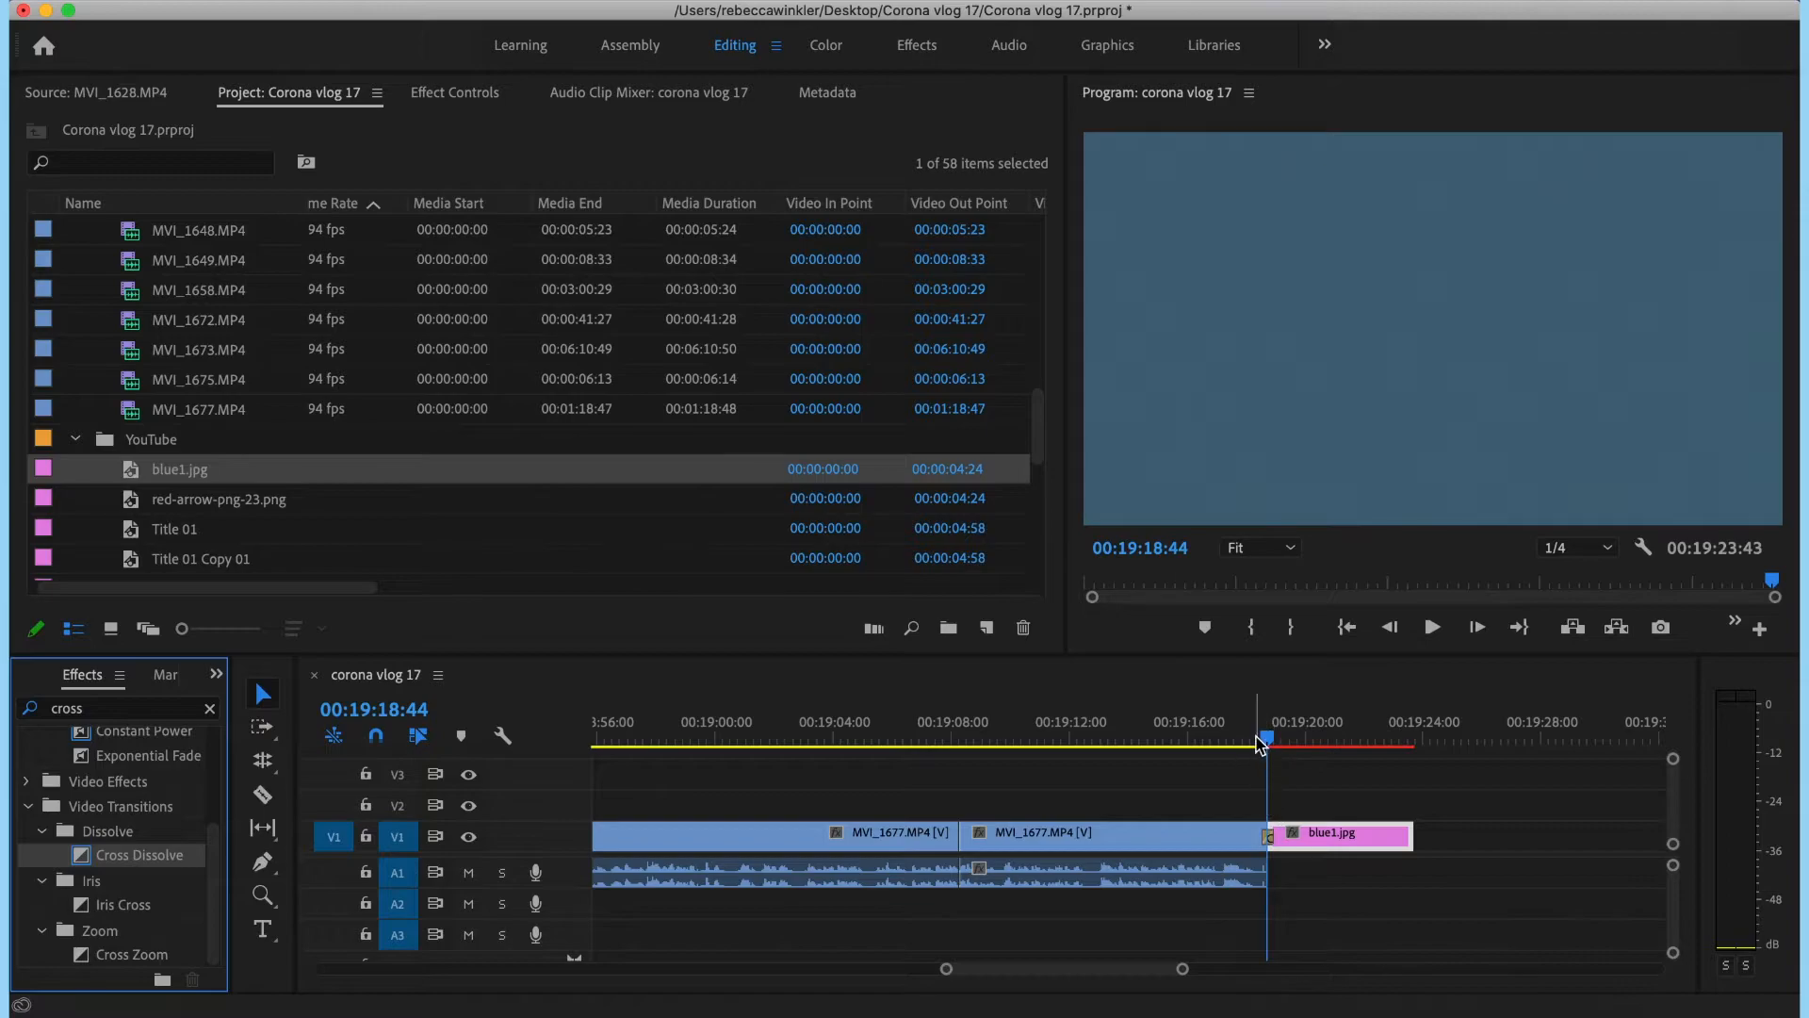
- Play the vlog from the beginning, set the speed of IMG_5306.mov to 250%, and save the project
key("space")
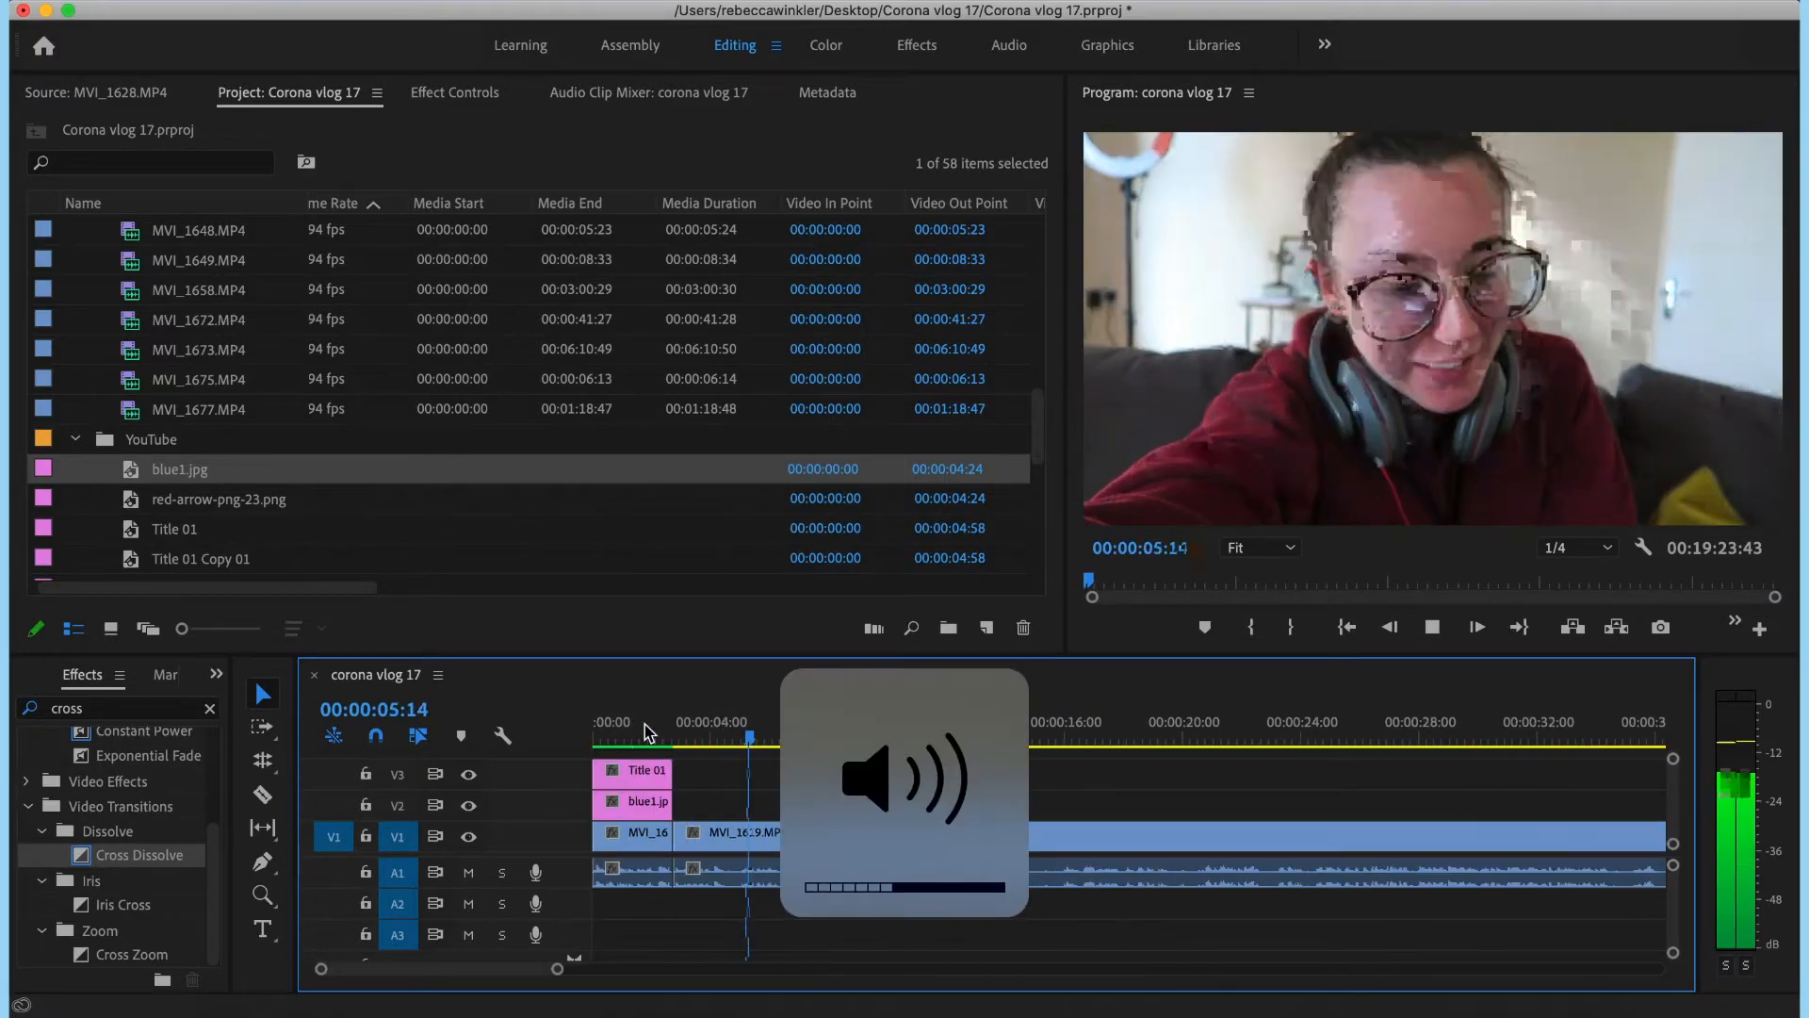
scroll(933, 768, "right", 1)
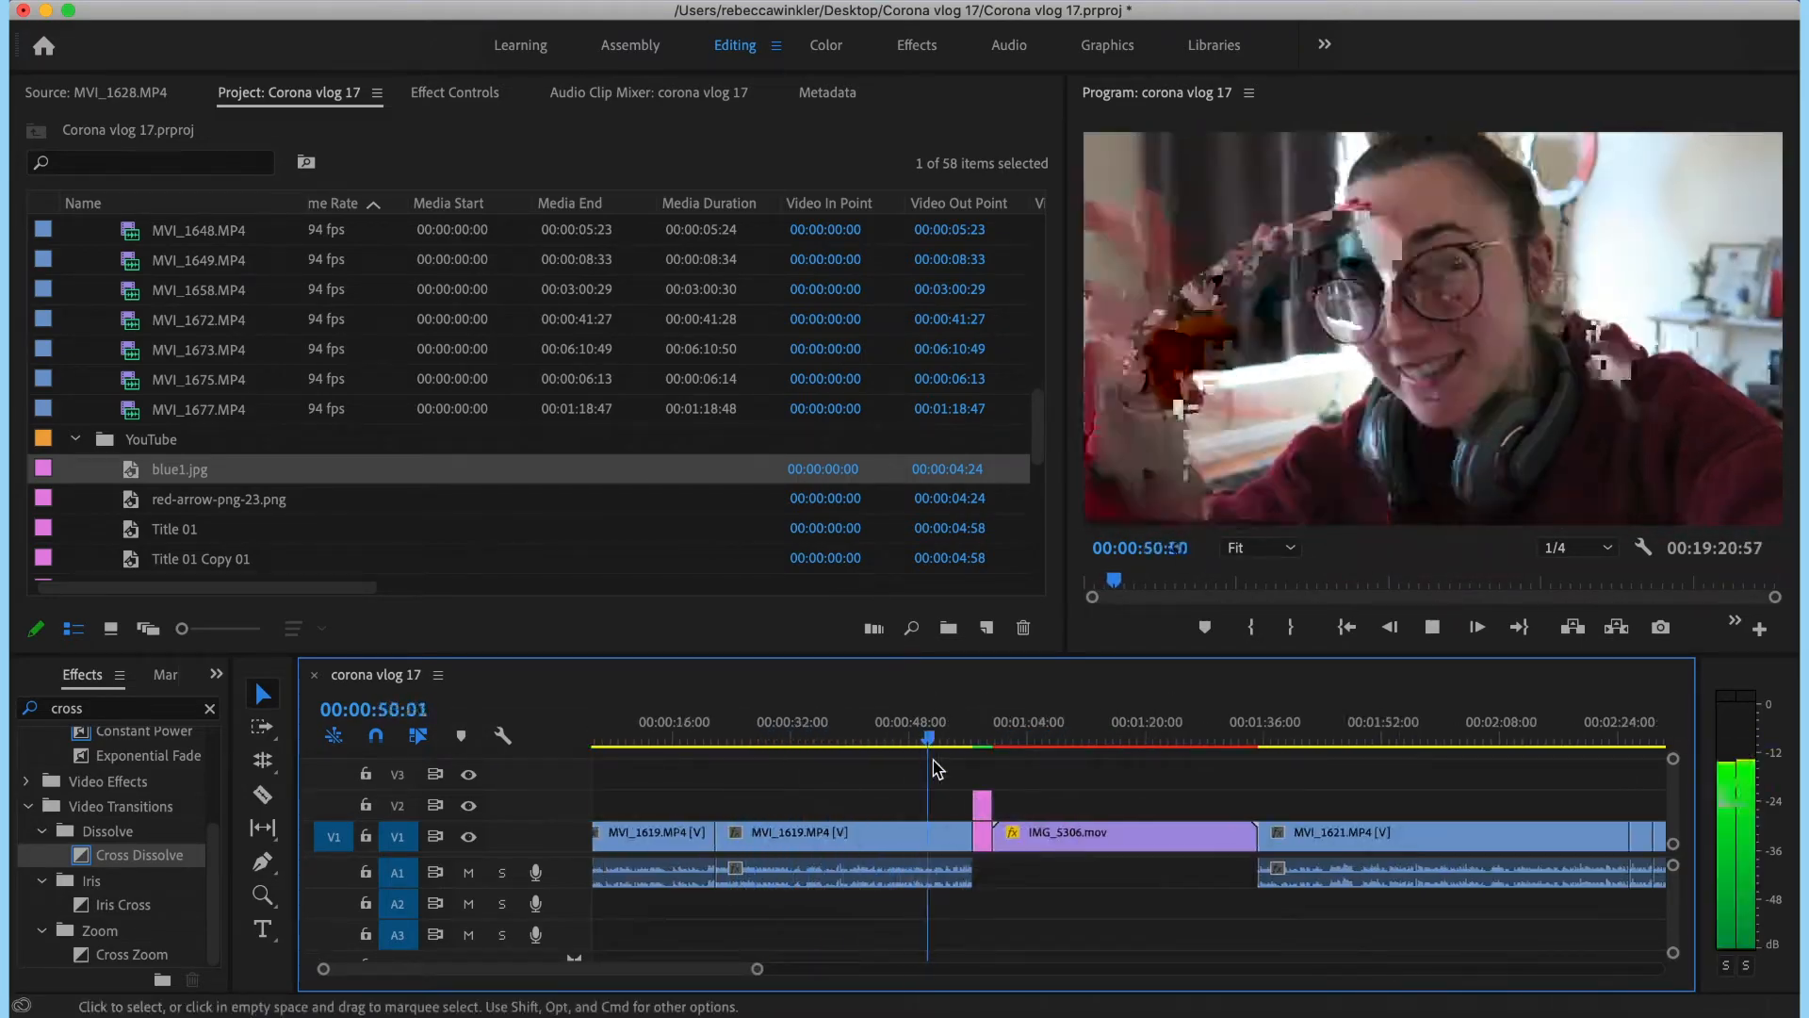
key("=")
left_click(971, 833)
key("super+r")
type("250")
key("Return")
key("super+s")
- Split the footage around MVI_1621.MP4 and ripple-trim the unwanted parts up to the playhead
left_click(718, 735)
scroll(921, 733, "right", 3)
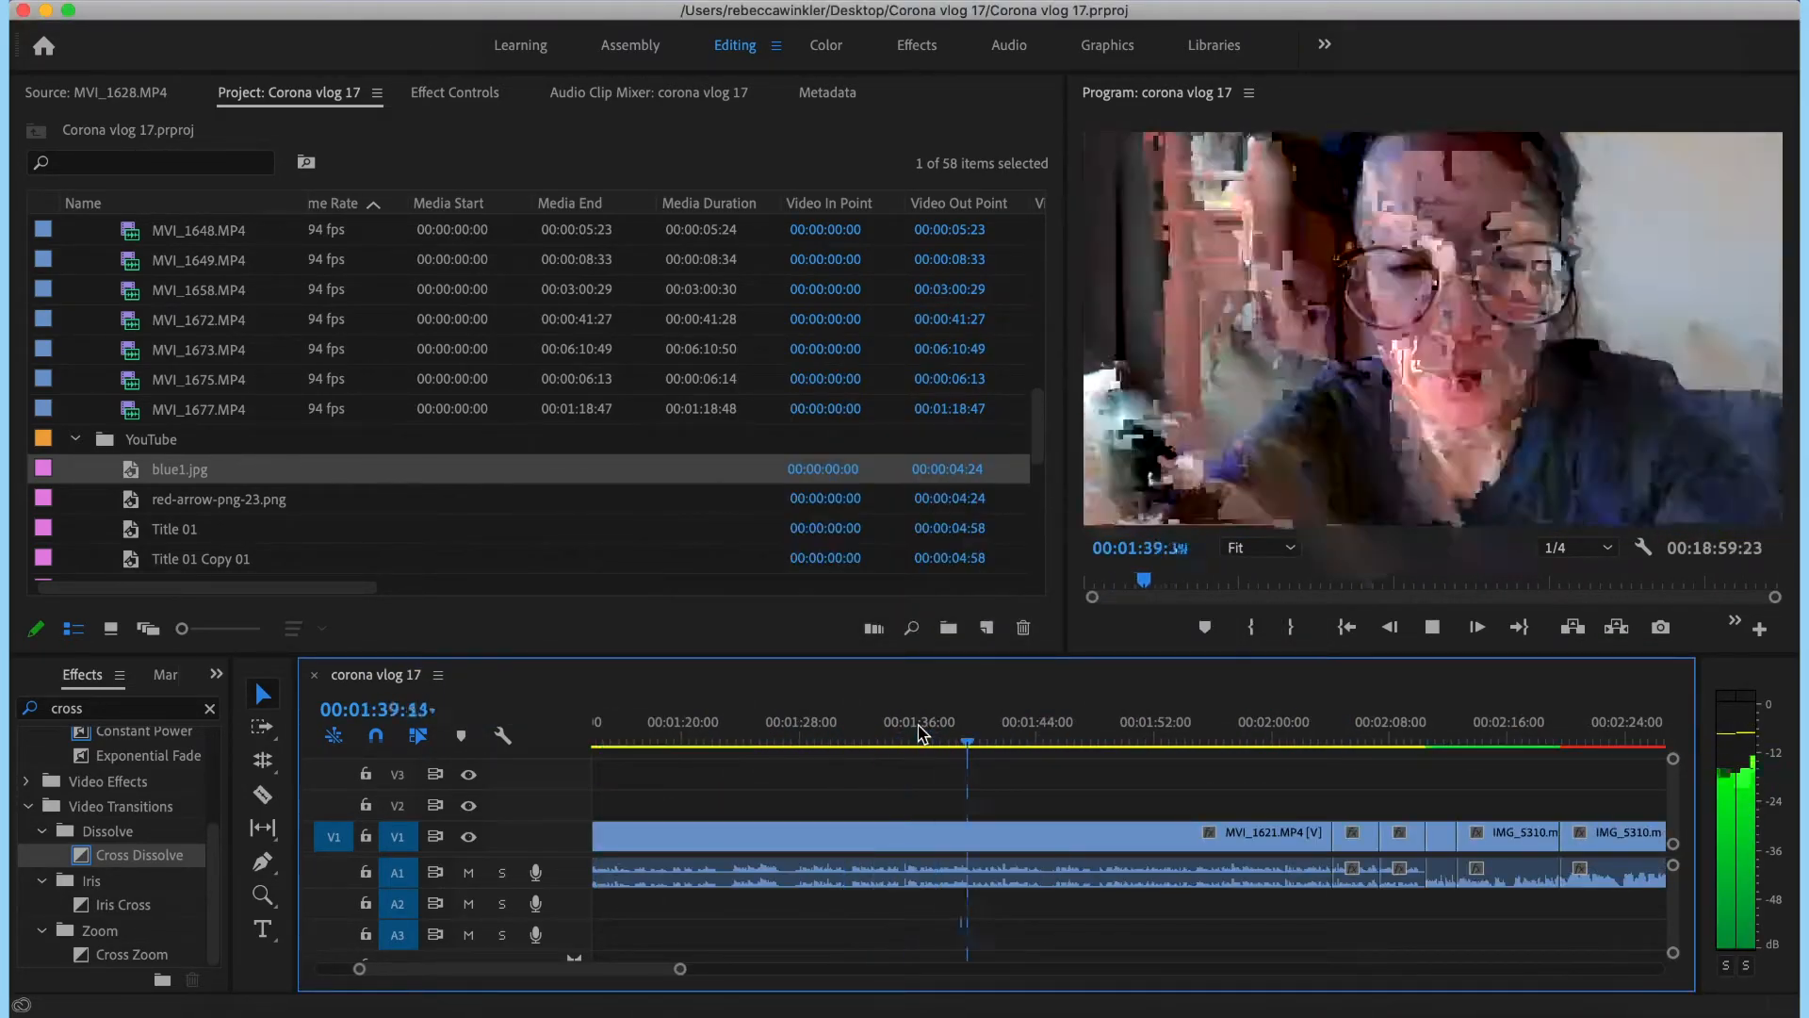
key("super+k")
key("q")
scroll(880, 790, "right", 2)
key("q")
- Trim the following footage on V1, delete the unwanted clip piece, and save the project
key("minus")
key("minus")
key("space")
left_click_drag(837, 834, 1027, 834)
left_click(1054, 834)
key("Delete")
key("=")
key("super+s")
- Ripple-trim the MVI_1625.MP4 footage around 00:05:41 and save the project
key("space")
scroll(1102, 782, "right", 3)
scroll(1157, 760, "right", 6)
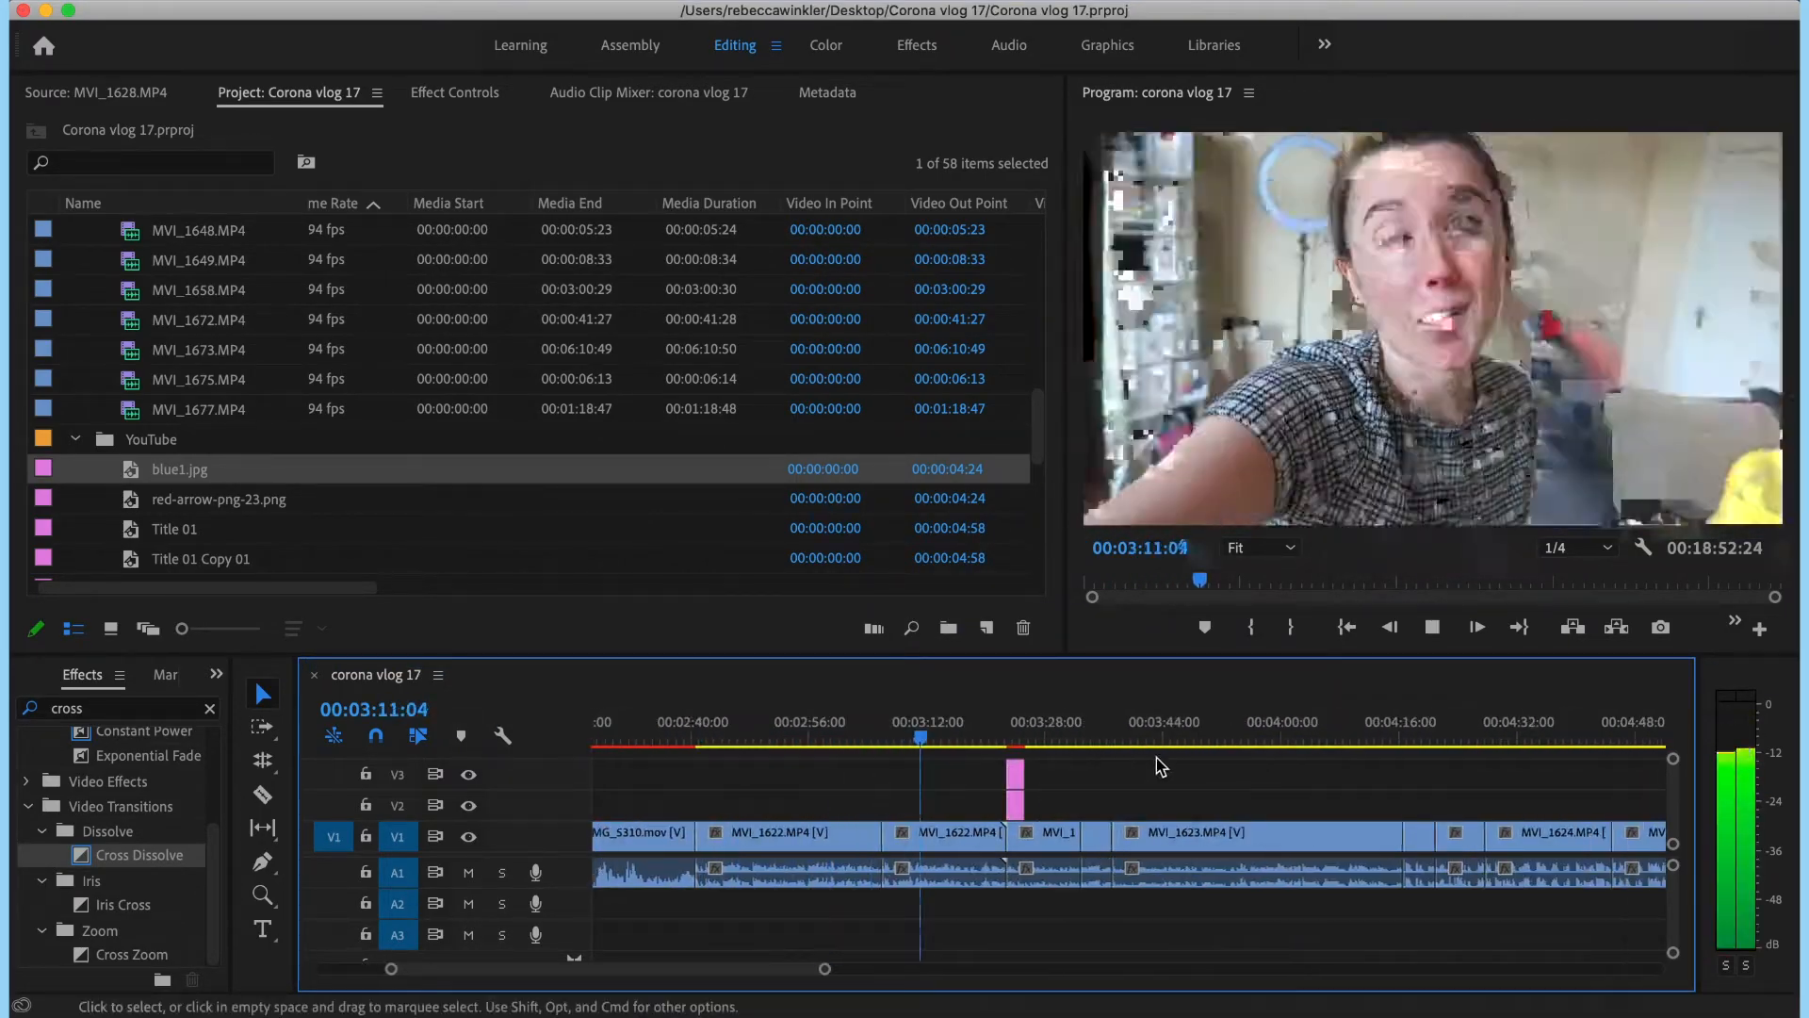
scroll(936, 781, "right", 5)
key("=")
key("=")
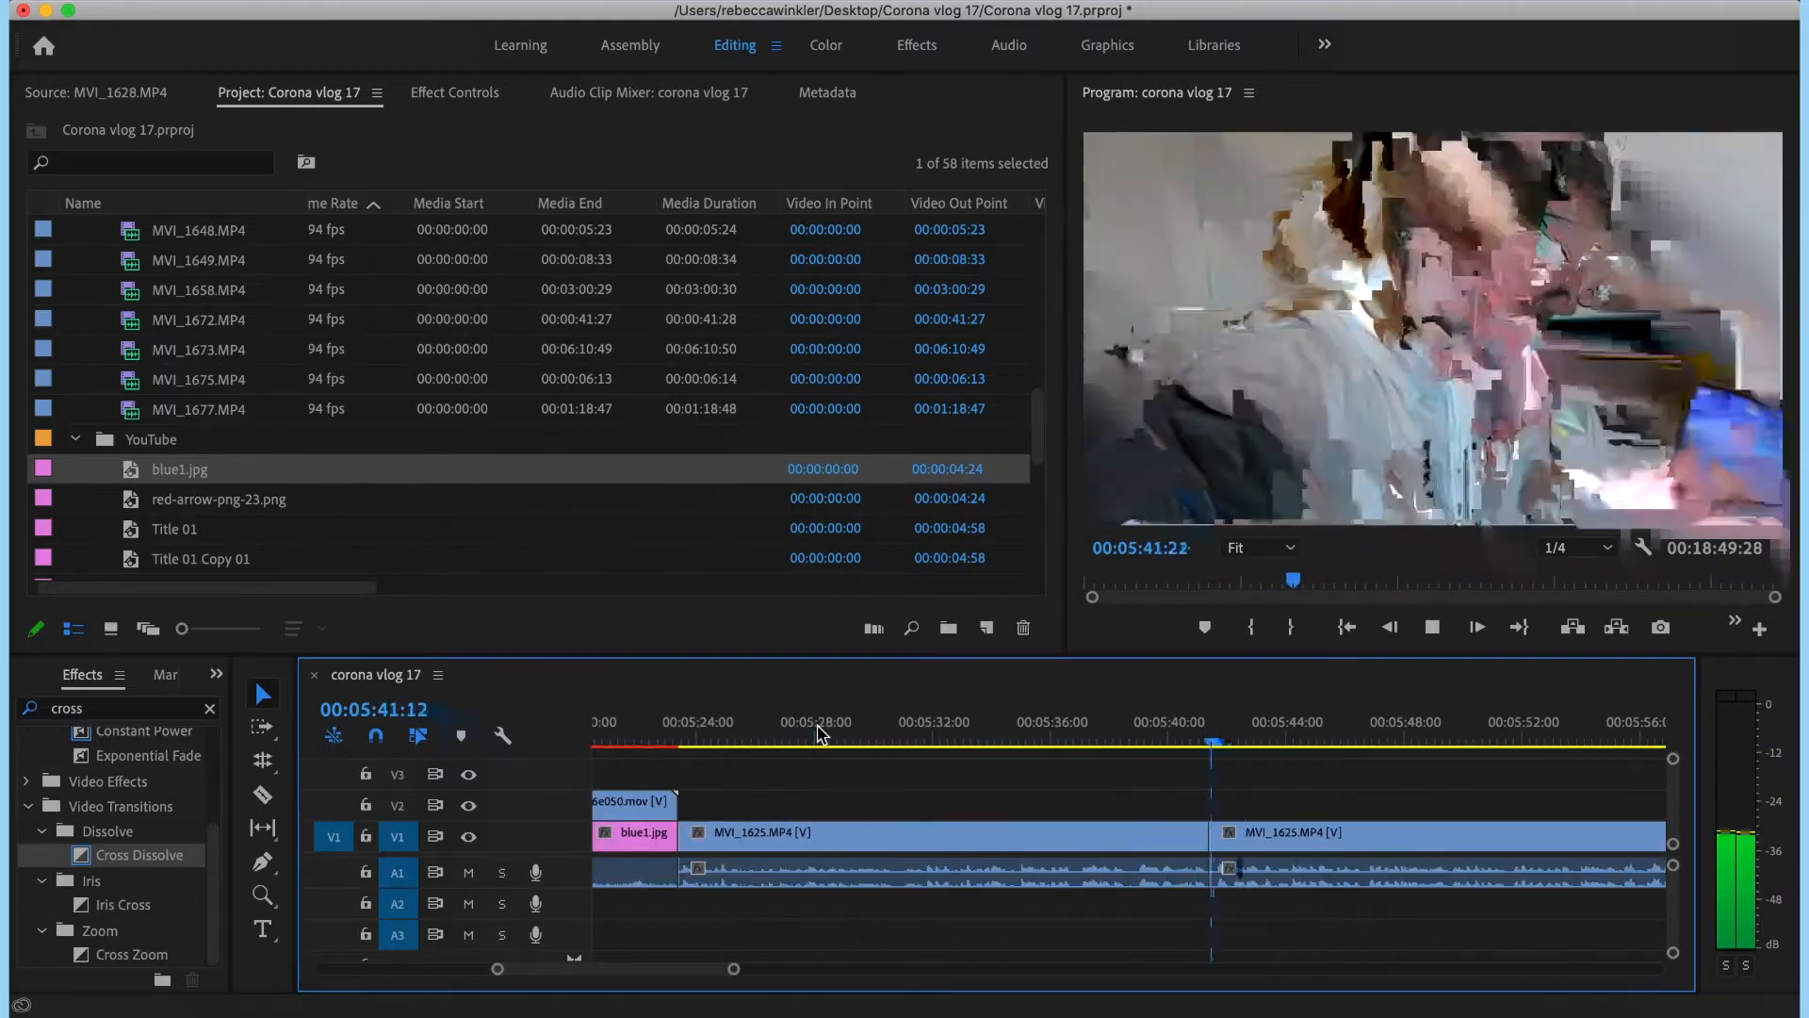
left_click(1186, 731)
key("q")
key("-")
key("super+s")
- Set the speed of the IMG_5397.mov, IMG_5400.mov and IMG_5403.mov clips to 300% and play back the result
key("space")
scroll(1103, 810, "right", 6)
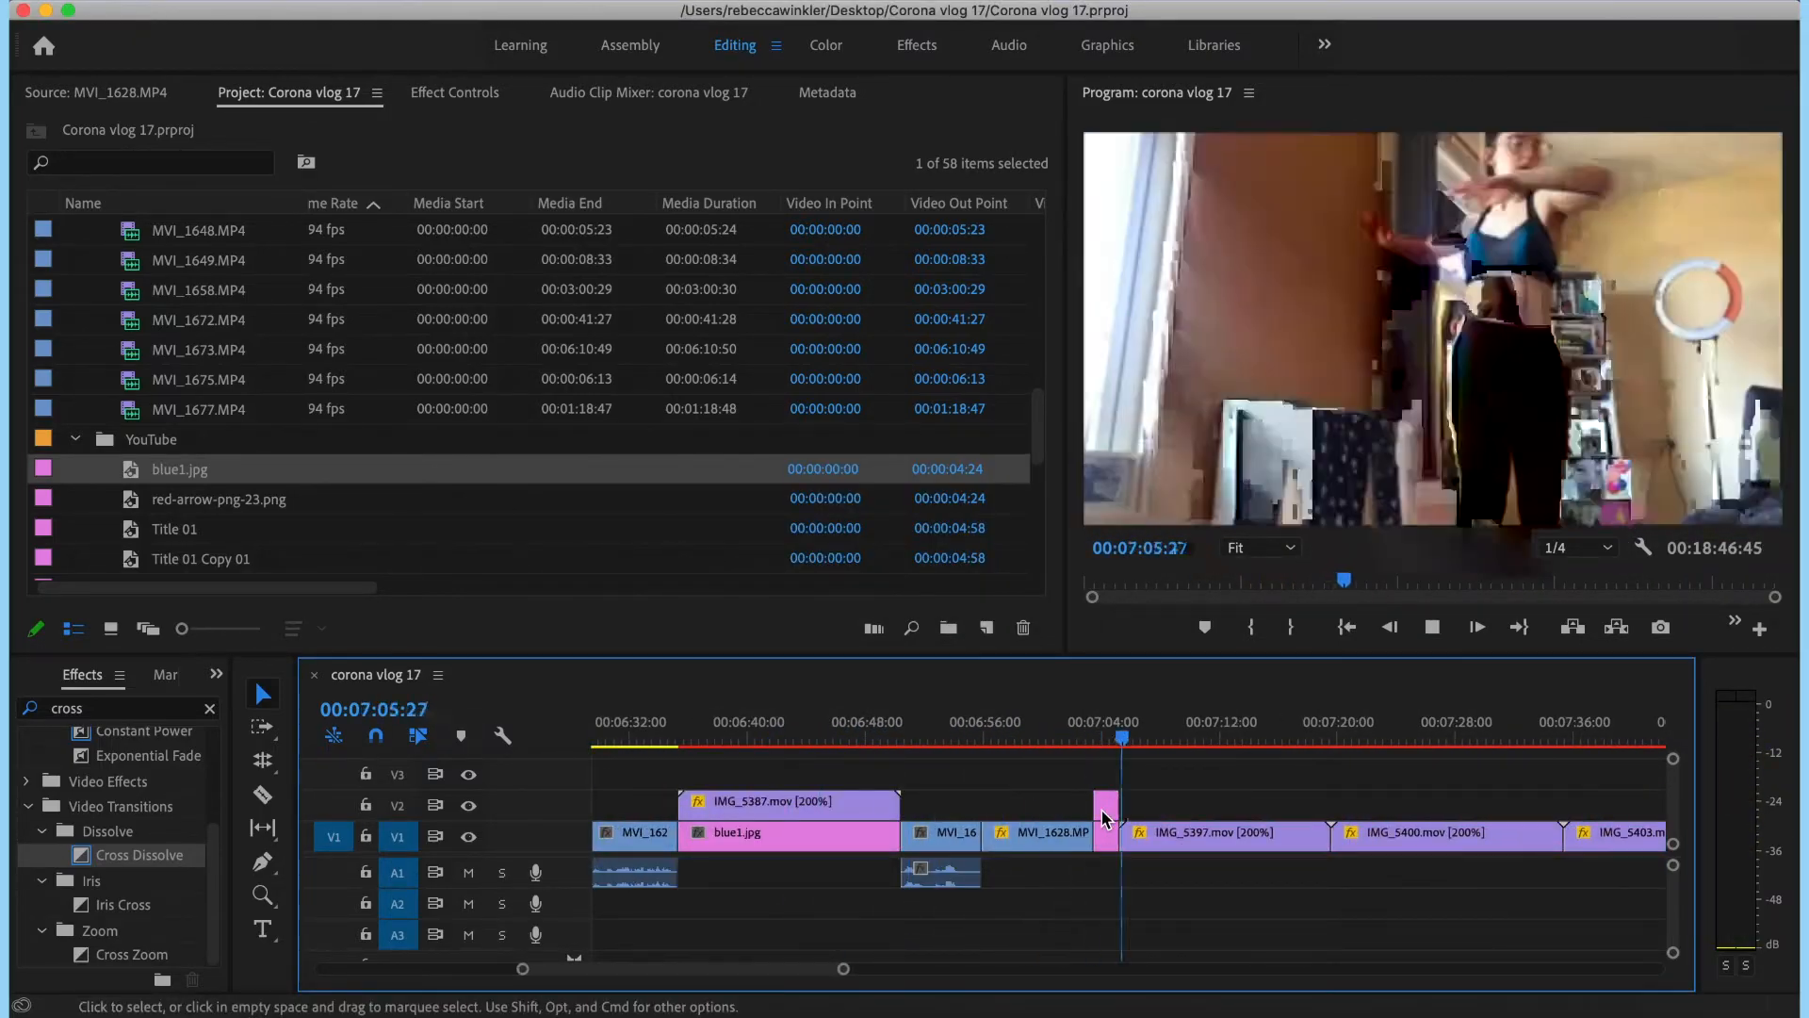
key("-")
right_click(1276, 832)
left_click(1374, 794)
type("300")
key("Return")
scroll(1235, 804, "right", 5)
left_click(749, 737)
key("space")
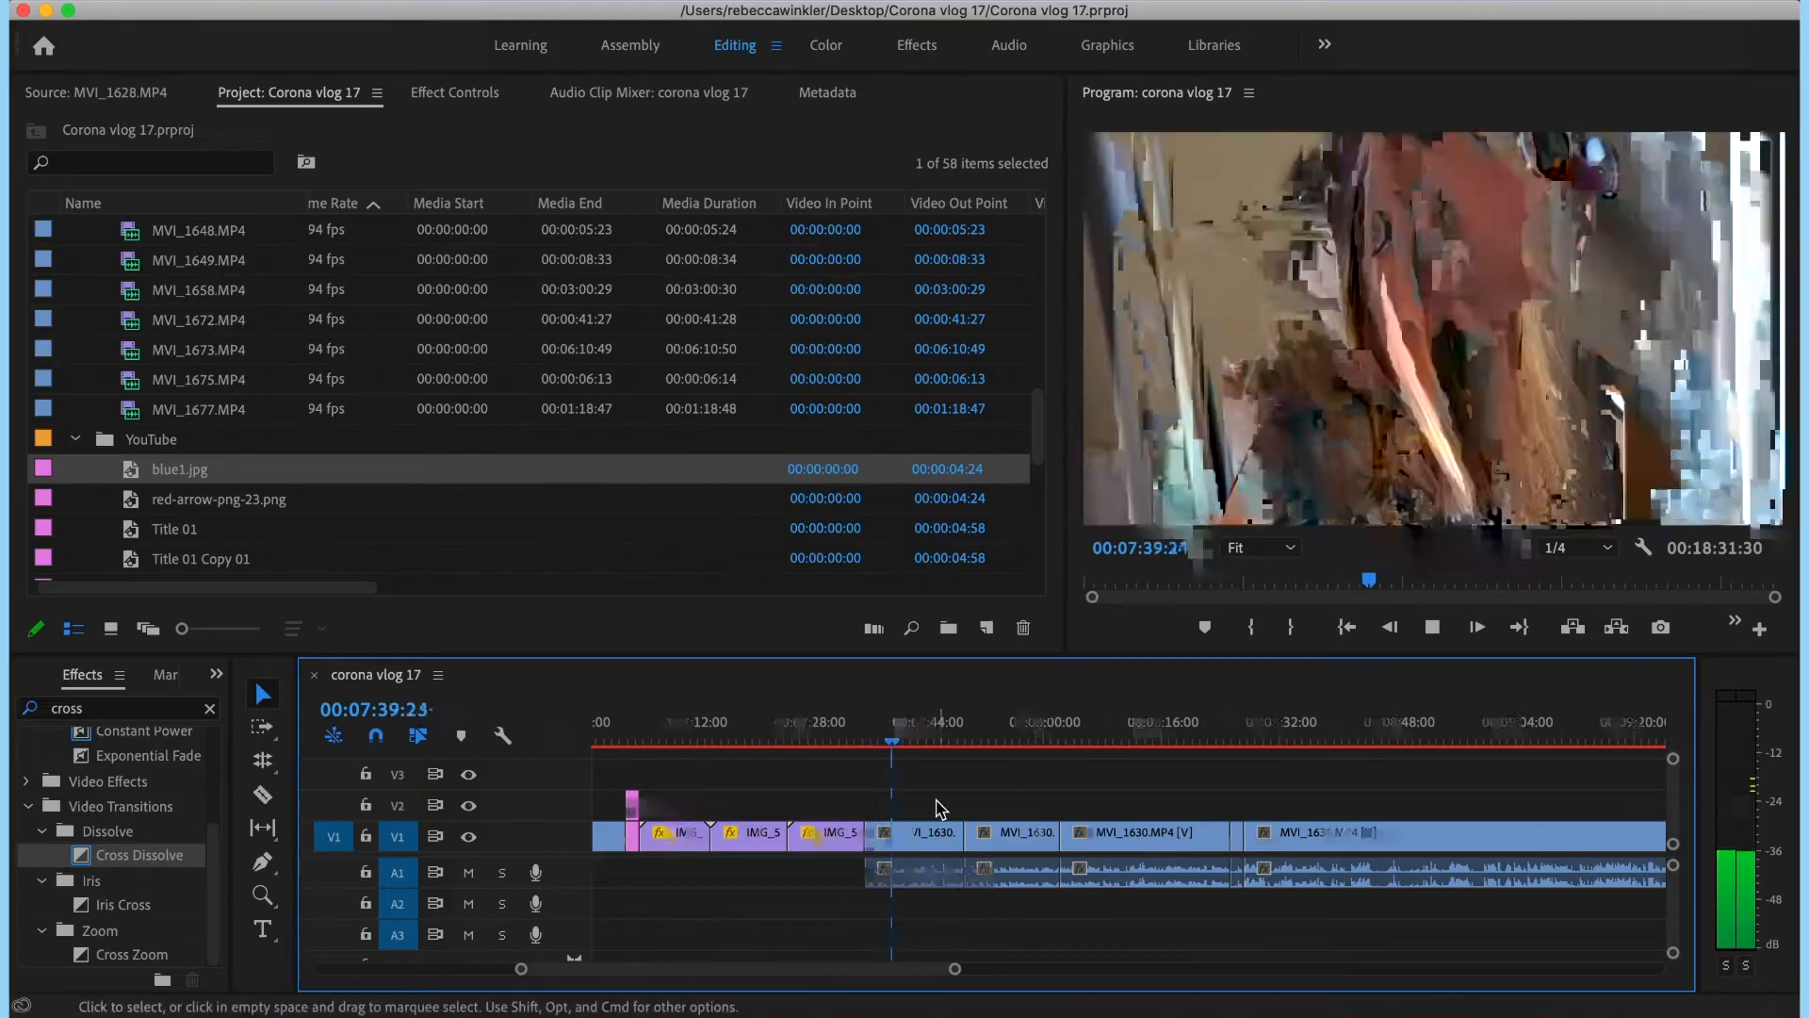
- Split the footage past the MVI_1630.MP4 clips at two points and ripple-delete the unwanted piece between the cuts
key("-")
scroll(936, 800, "right", 6)
left_click(873, 735)
key("=")
key("=")
key("super+k")
key("super+k")
key("space")
left_click(1225, 831)
key("shift+Delete")
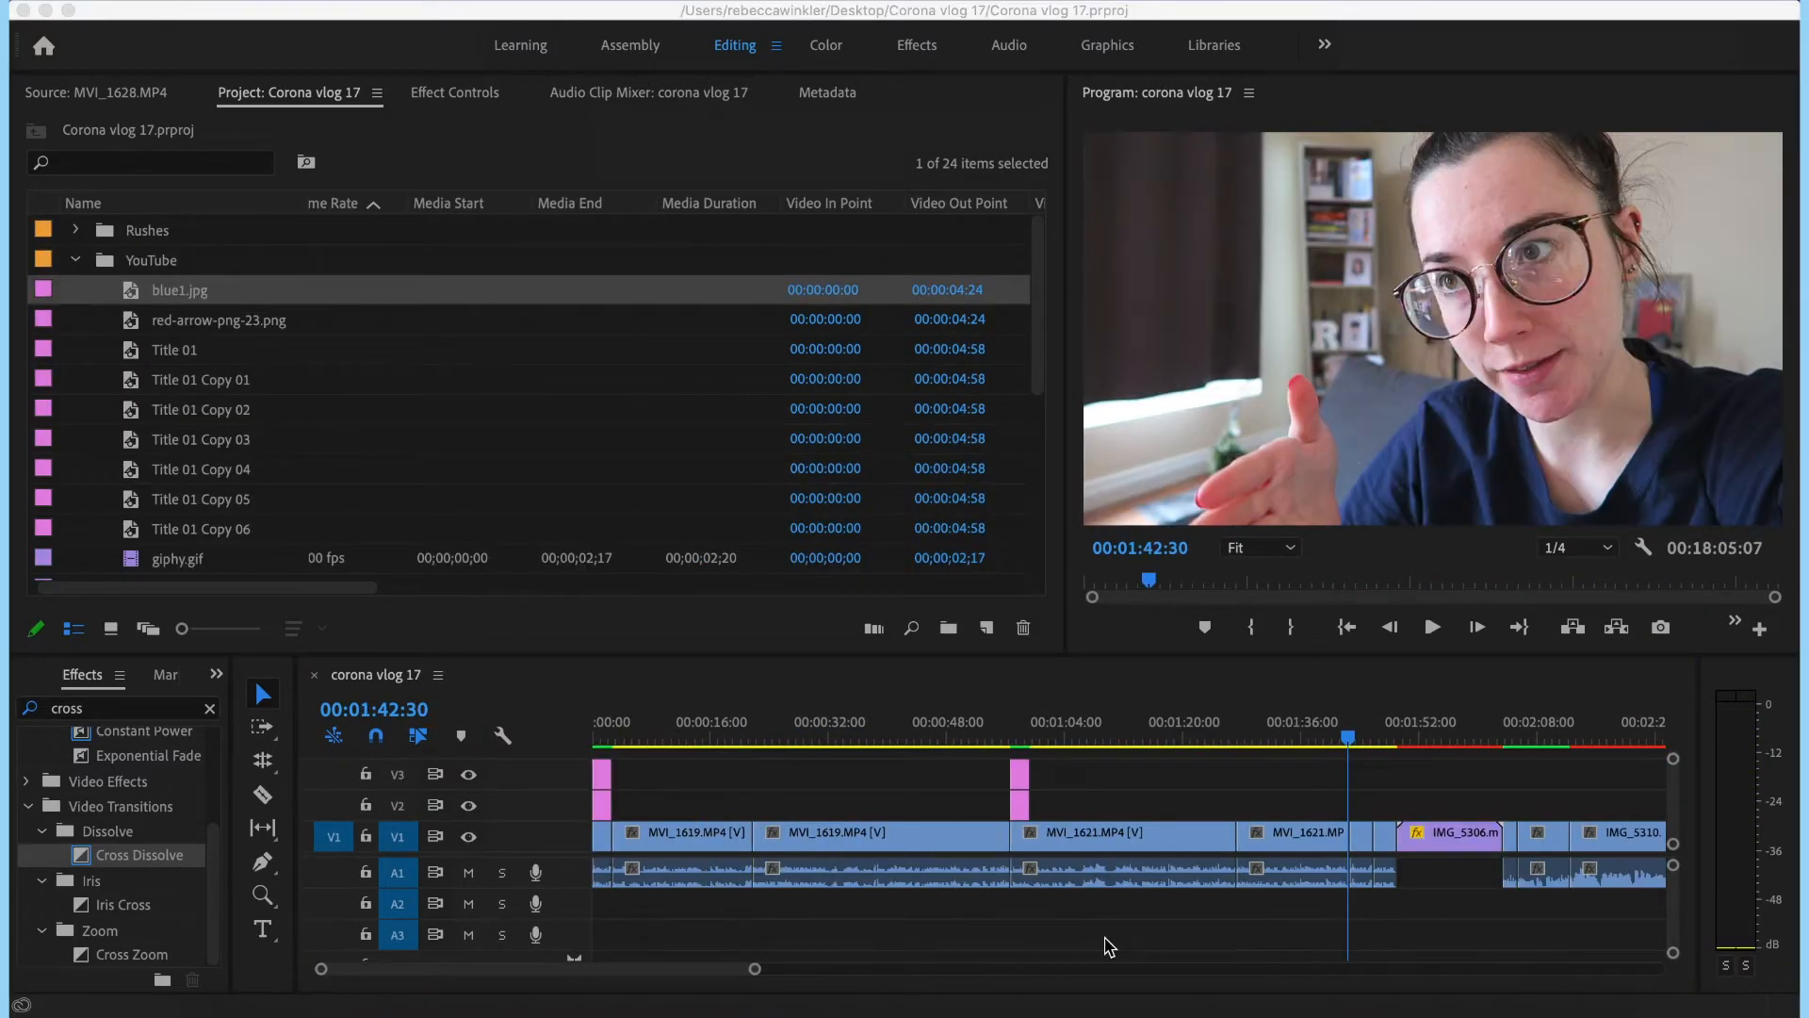
- Place Easy_Lemon_30_Second.mp3 on A2 beneath IMG_5306.mov and trim its end to just past that clip
scroll(182, 472, "down", 5)
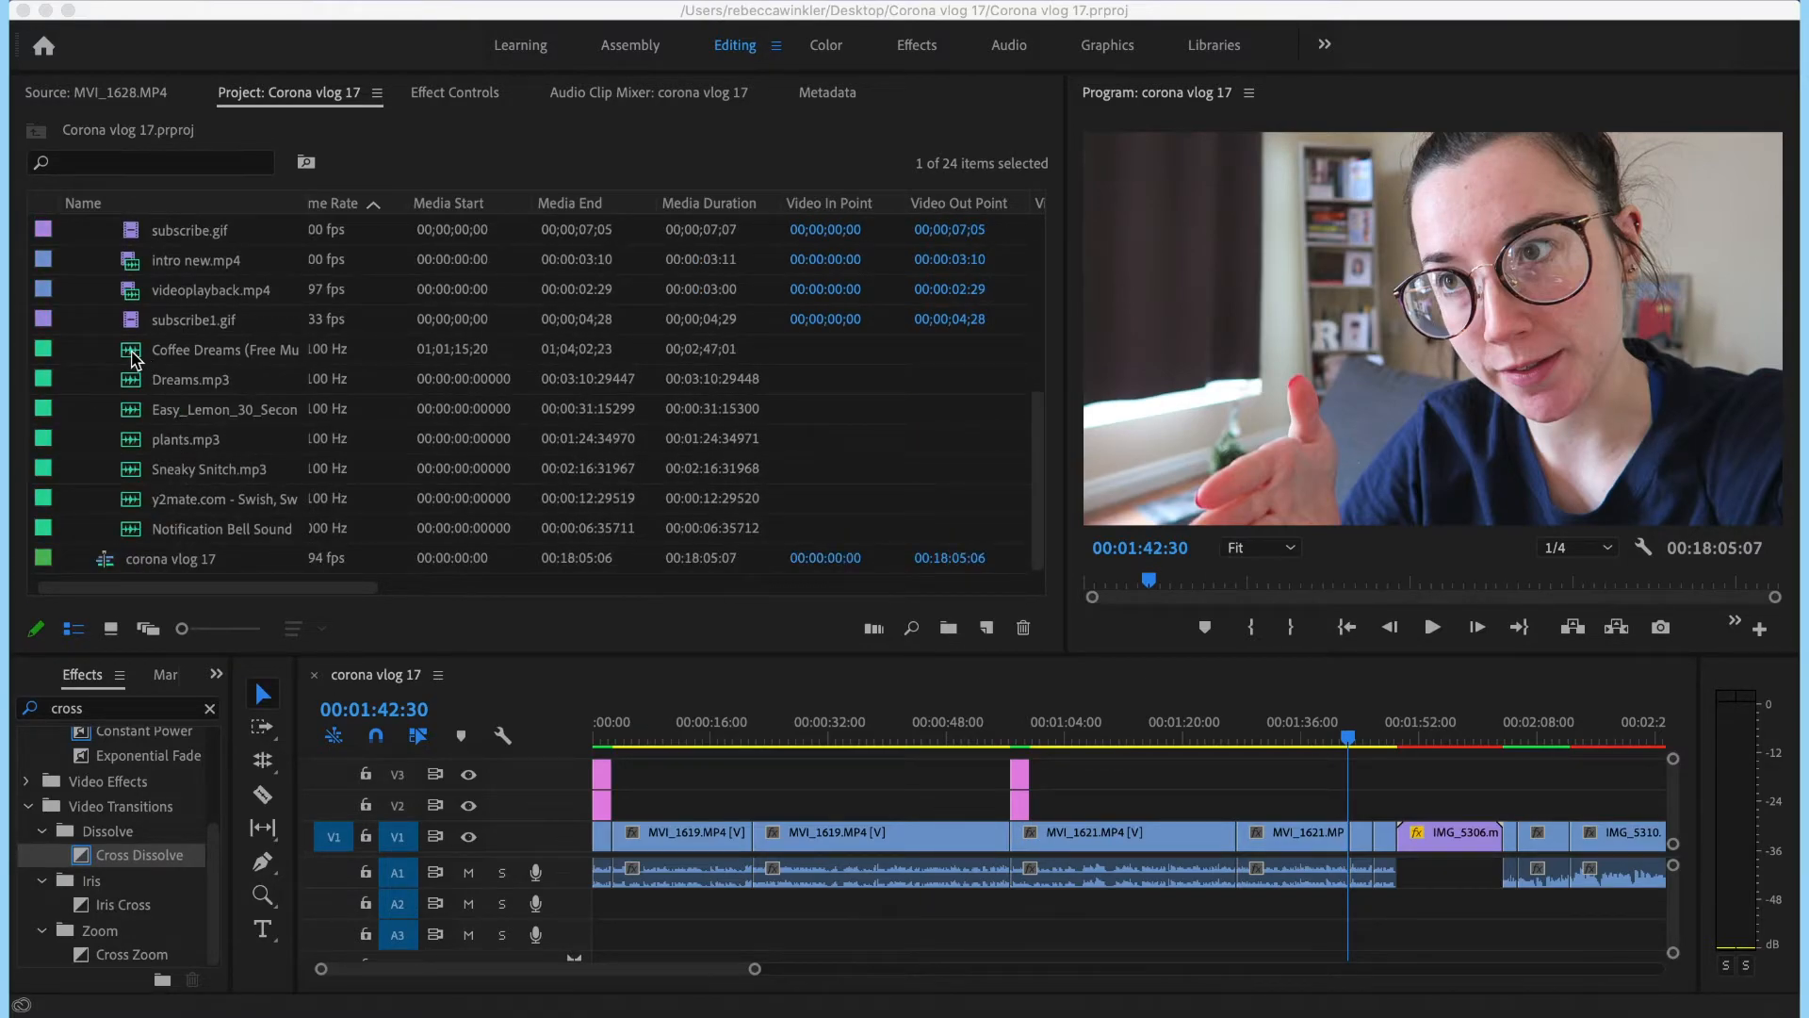
scroll(1305, 823, "right", 4)
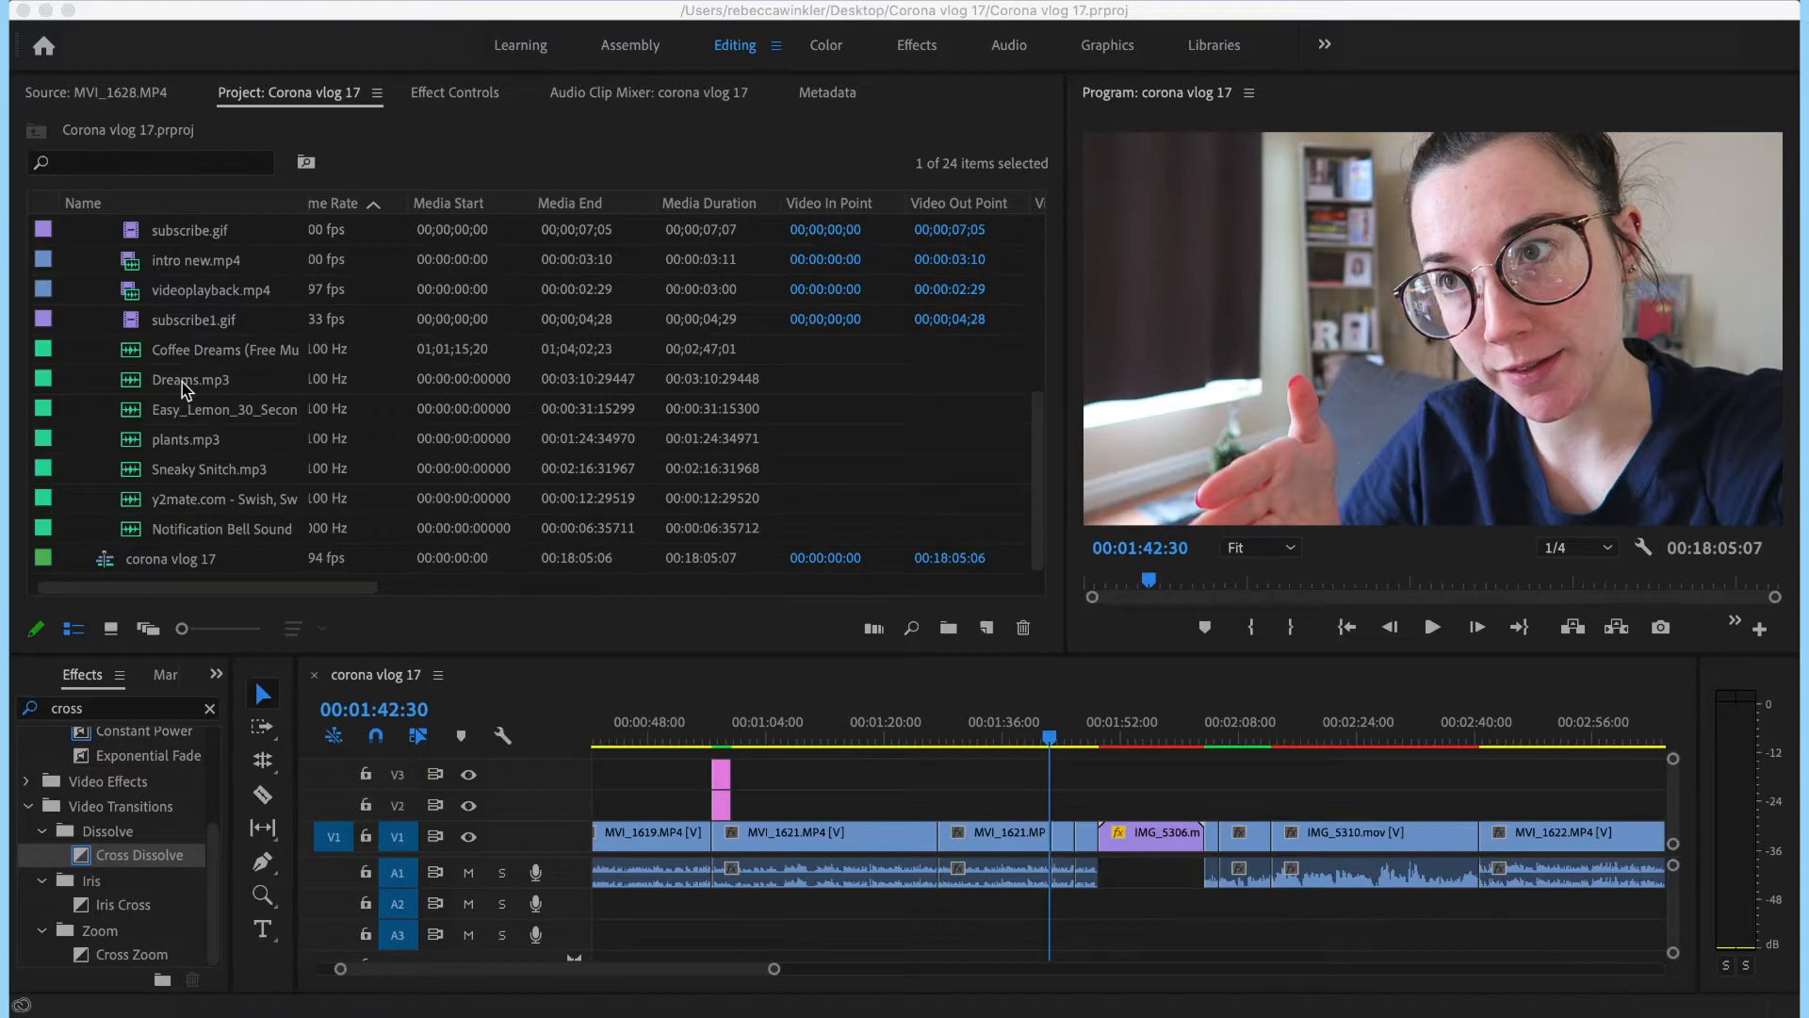
left_click(158, 414)
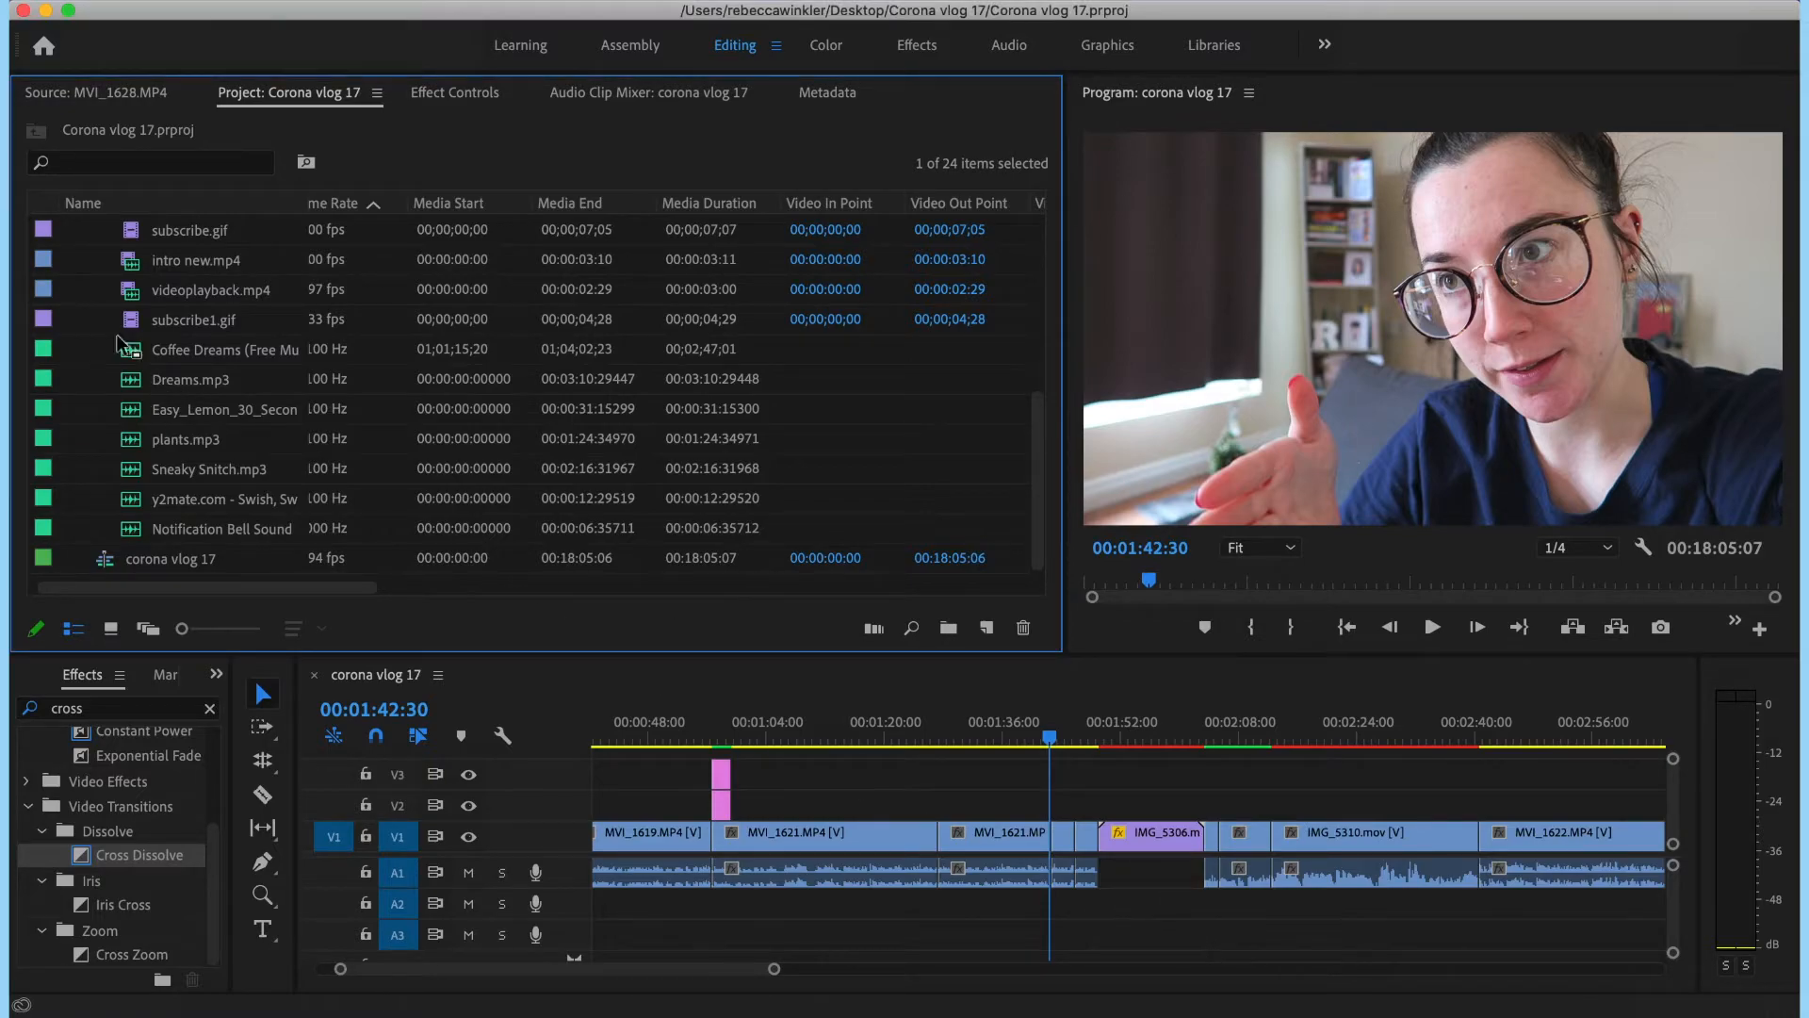
left_click(134, 420)
left_click_drag(134, 415, 1091, 902)
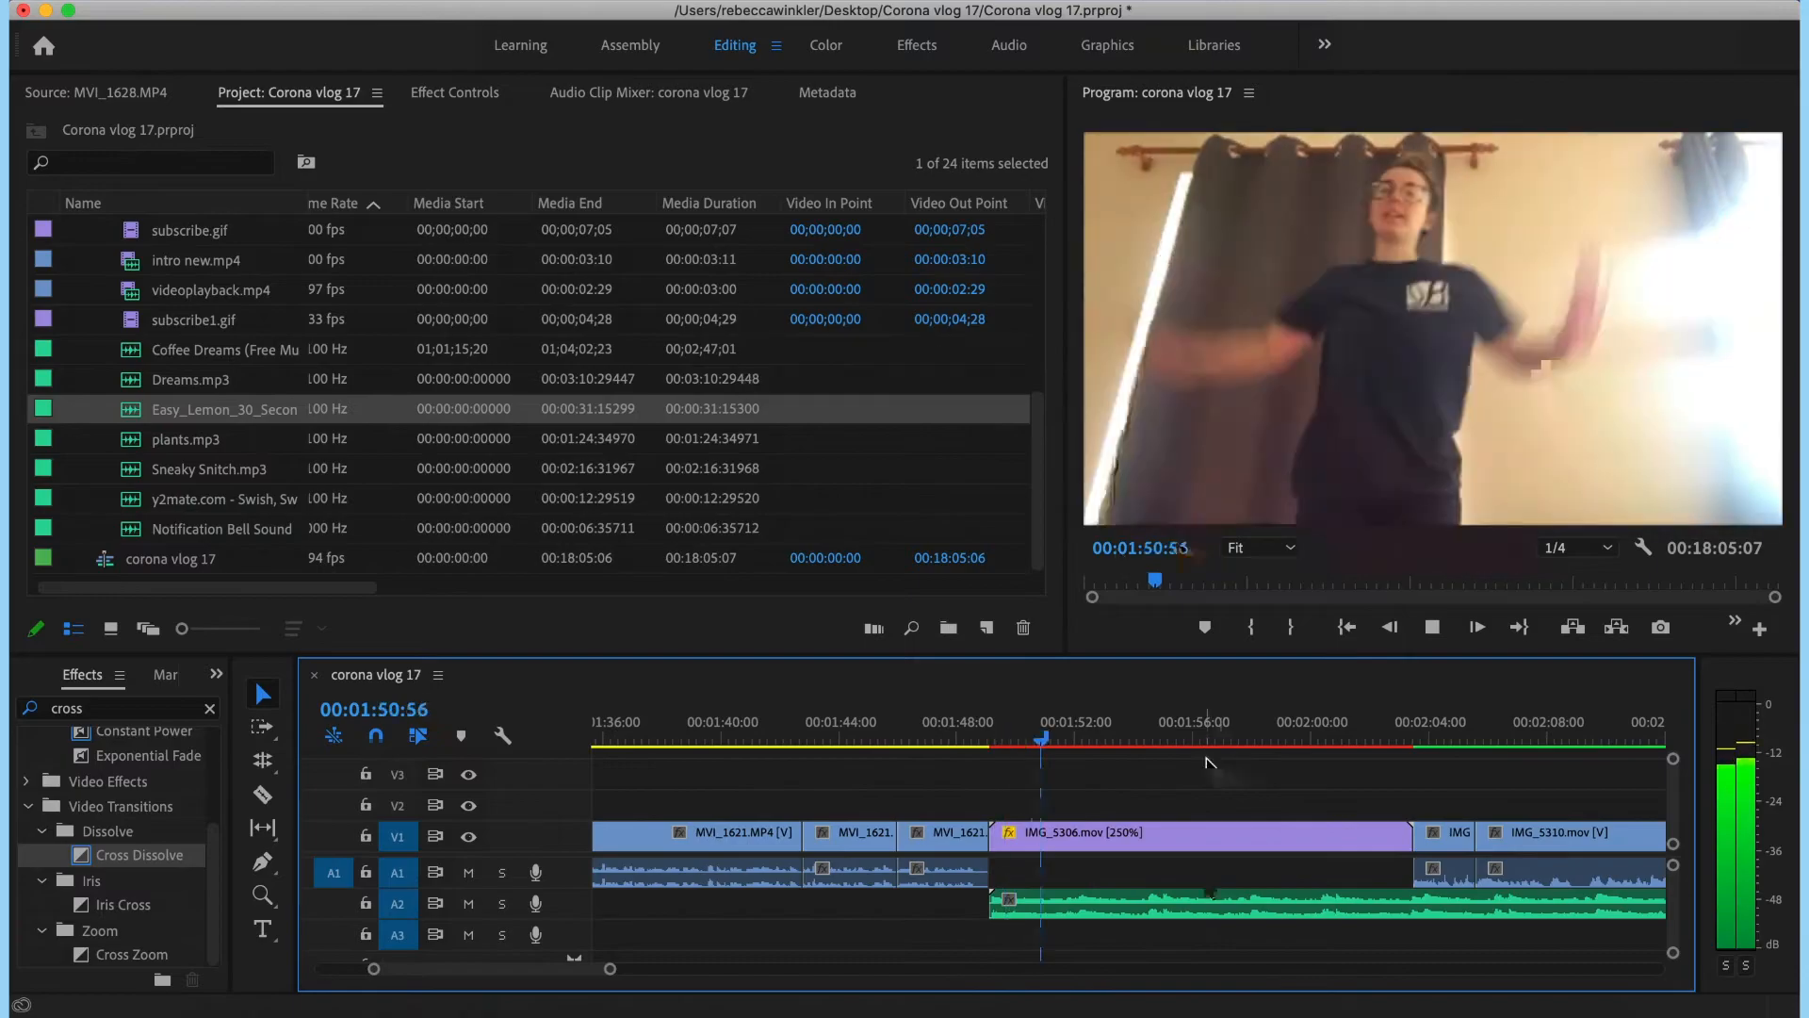
left_click_drag(1658, 902, 1300, 902)
- Add a volume Level keyframe to the Easy_Lemon_30_Second.mp3 clip near 00:02:02:27, lower its level, and play back the result
left_click(1244, 902)
left_click(454, 92)
left_click(1238, 735)
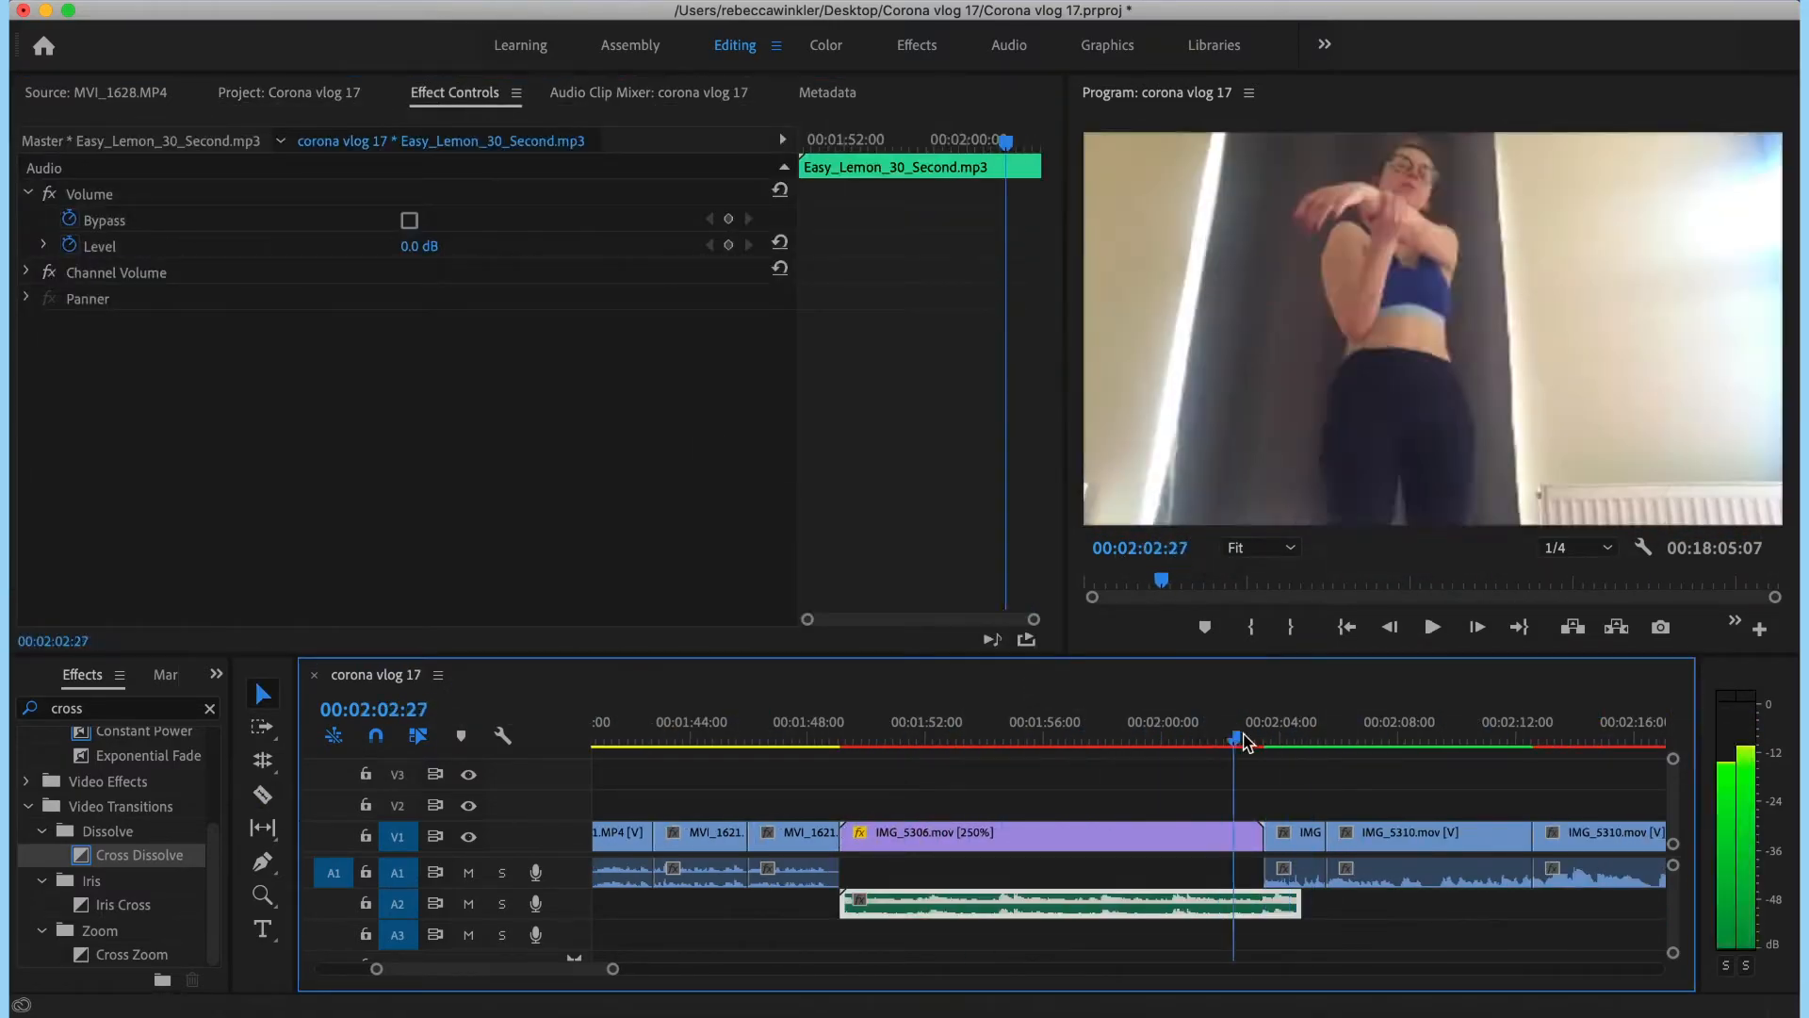
left_click(728, 245)
left_click_drag(427, 246, 377, 246)
left_click(1253, 730)
key("space")
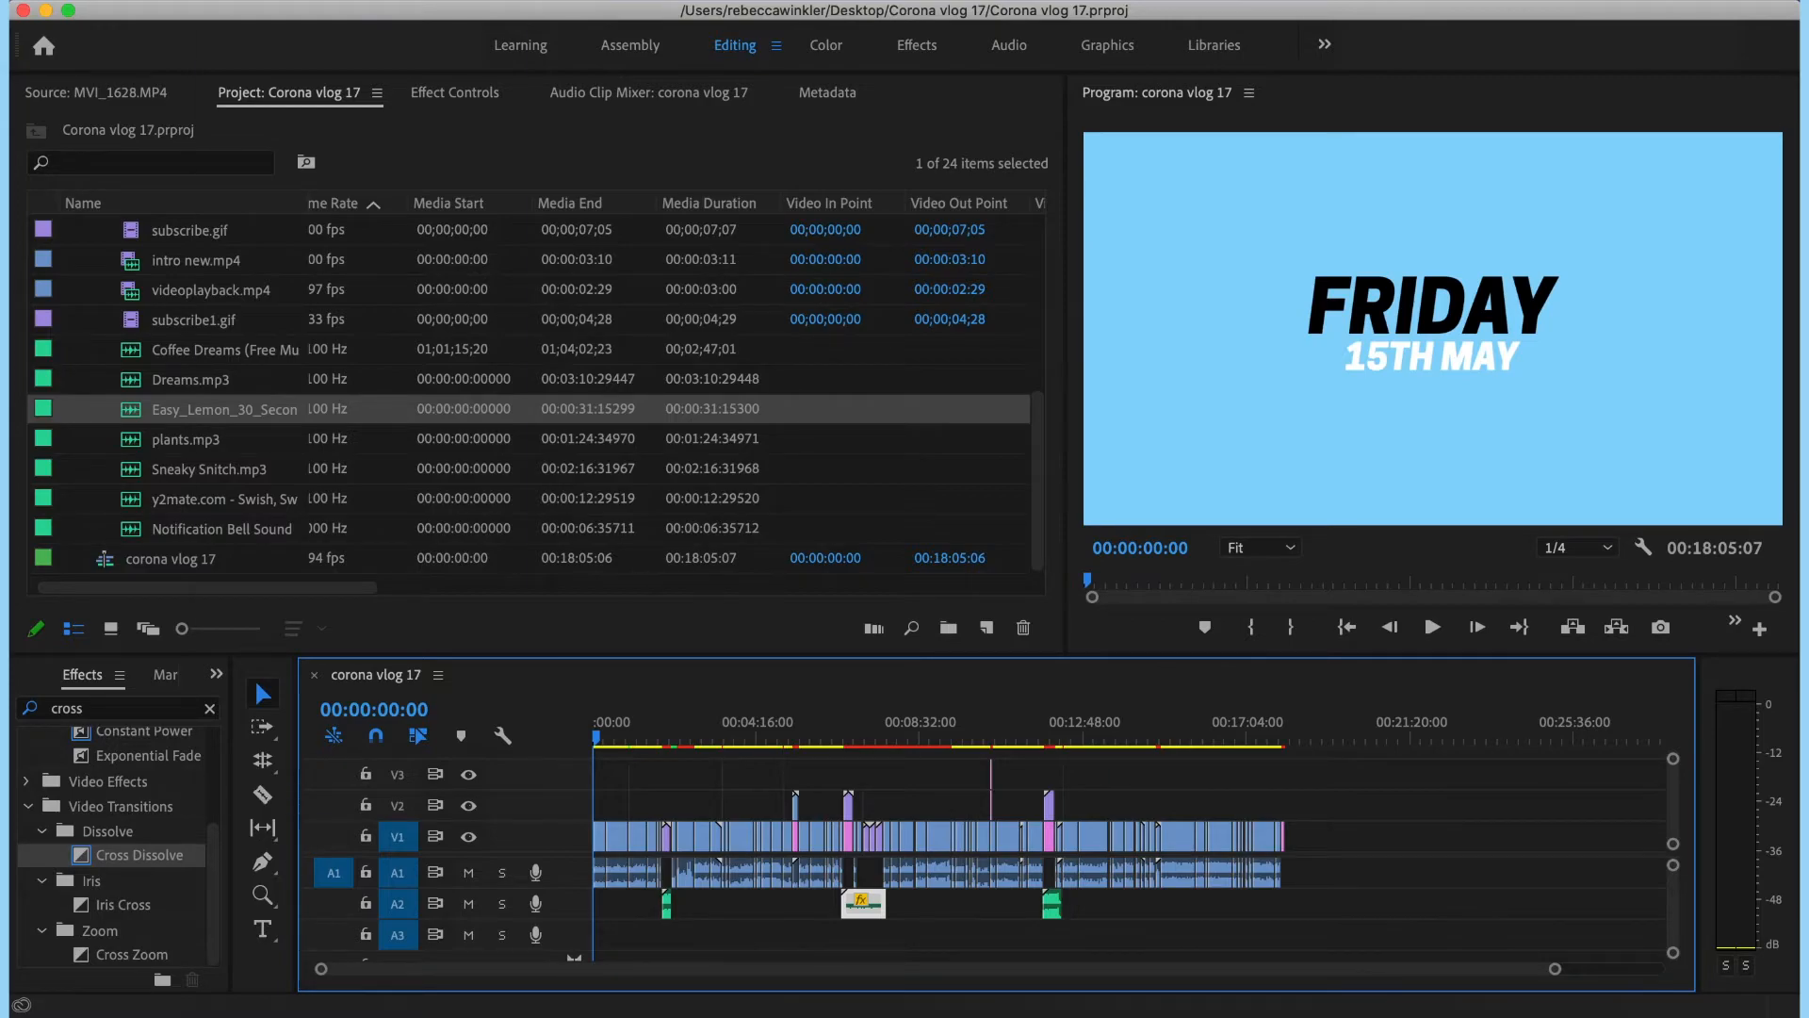
- Open the media export settings for the corona vlog 17 sequence and choose the H.264 format
left_click(221, 2)
mouse_move(254, 650)
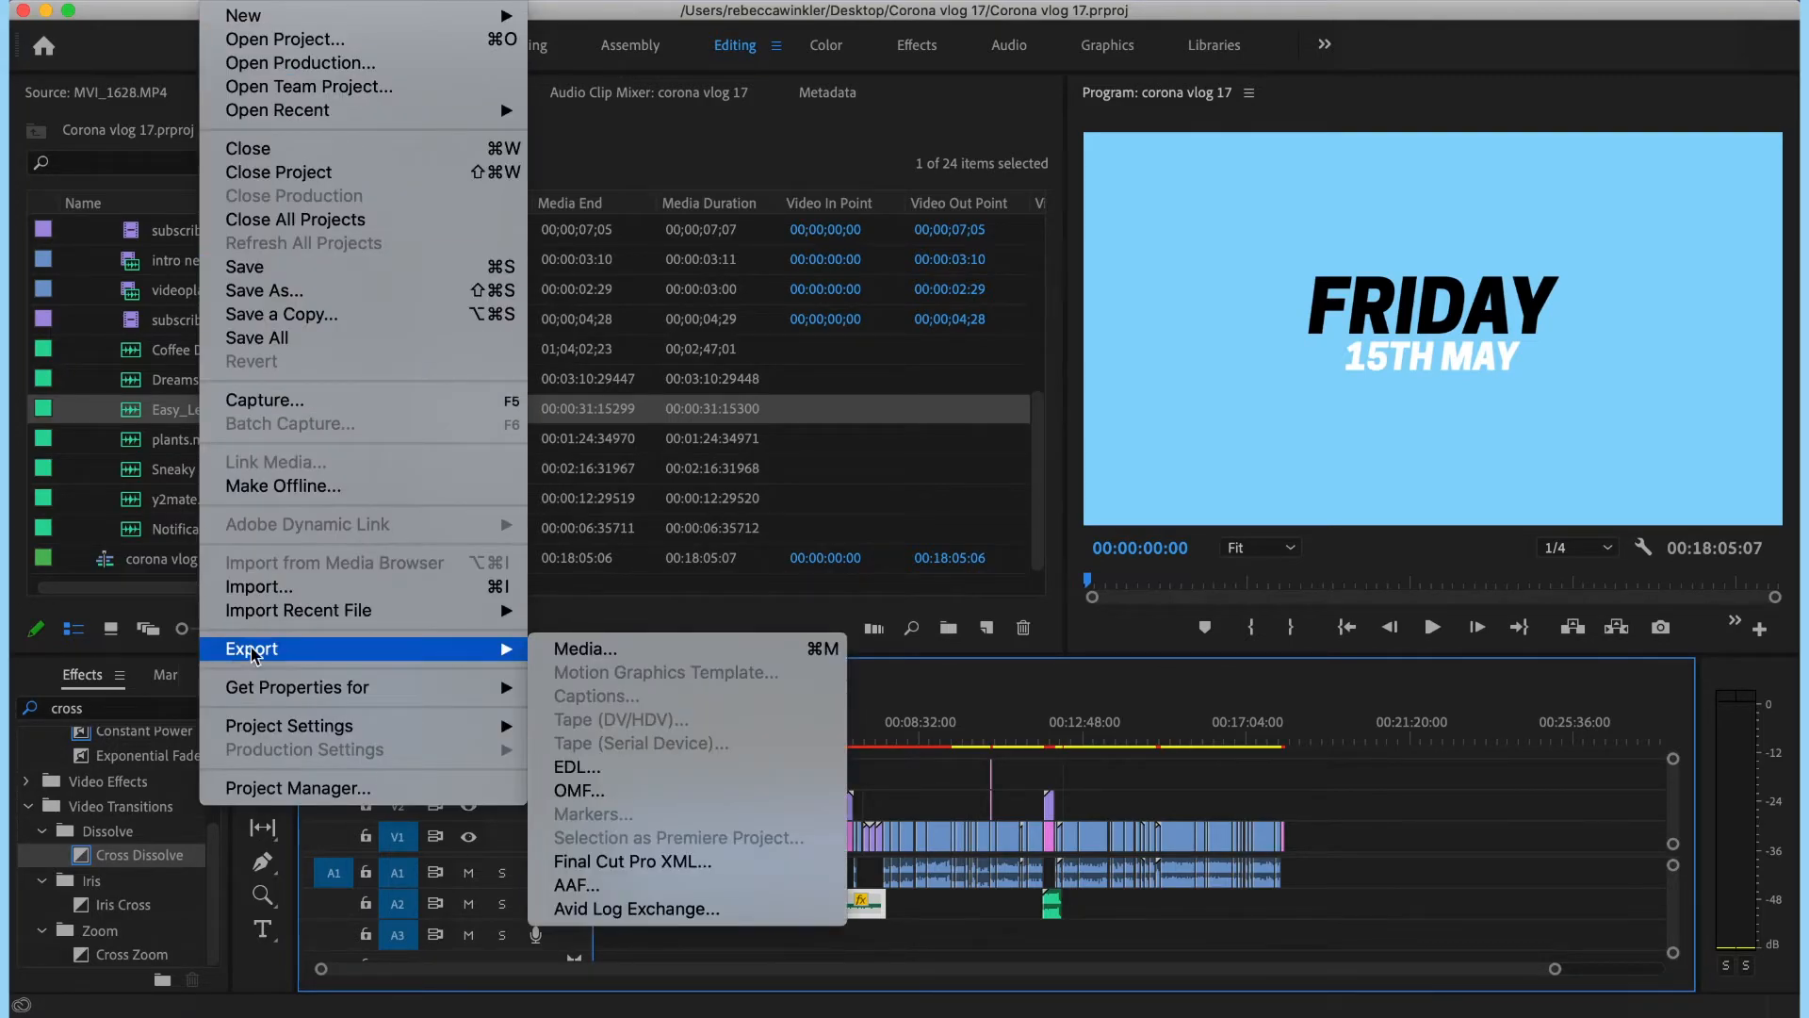
left_click(629, 650)
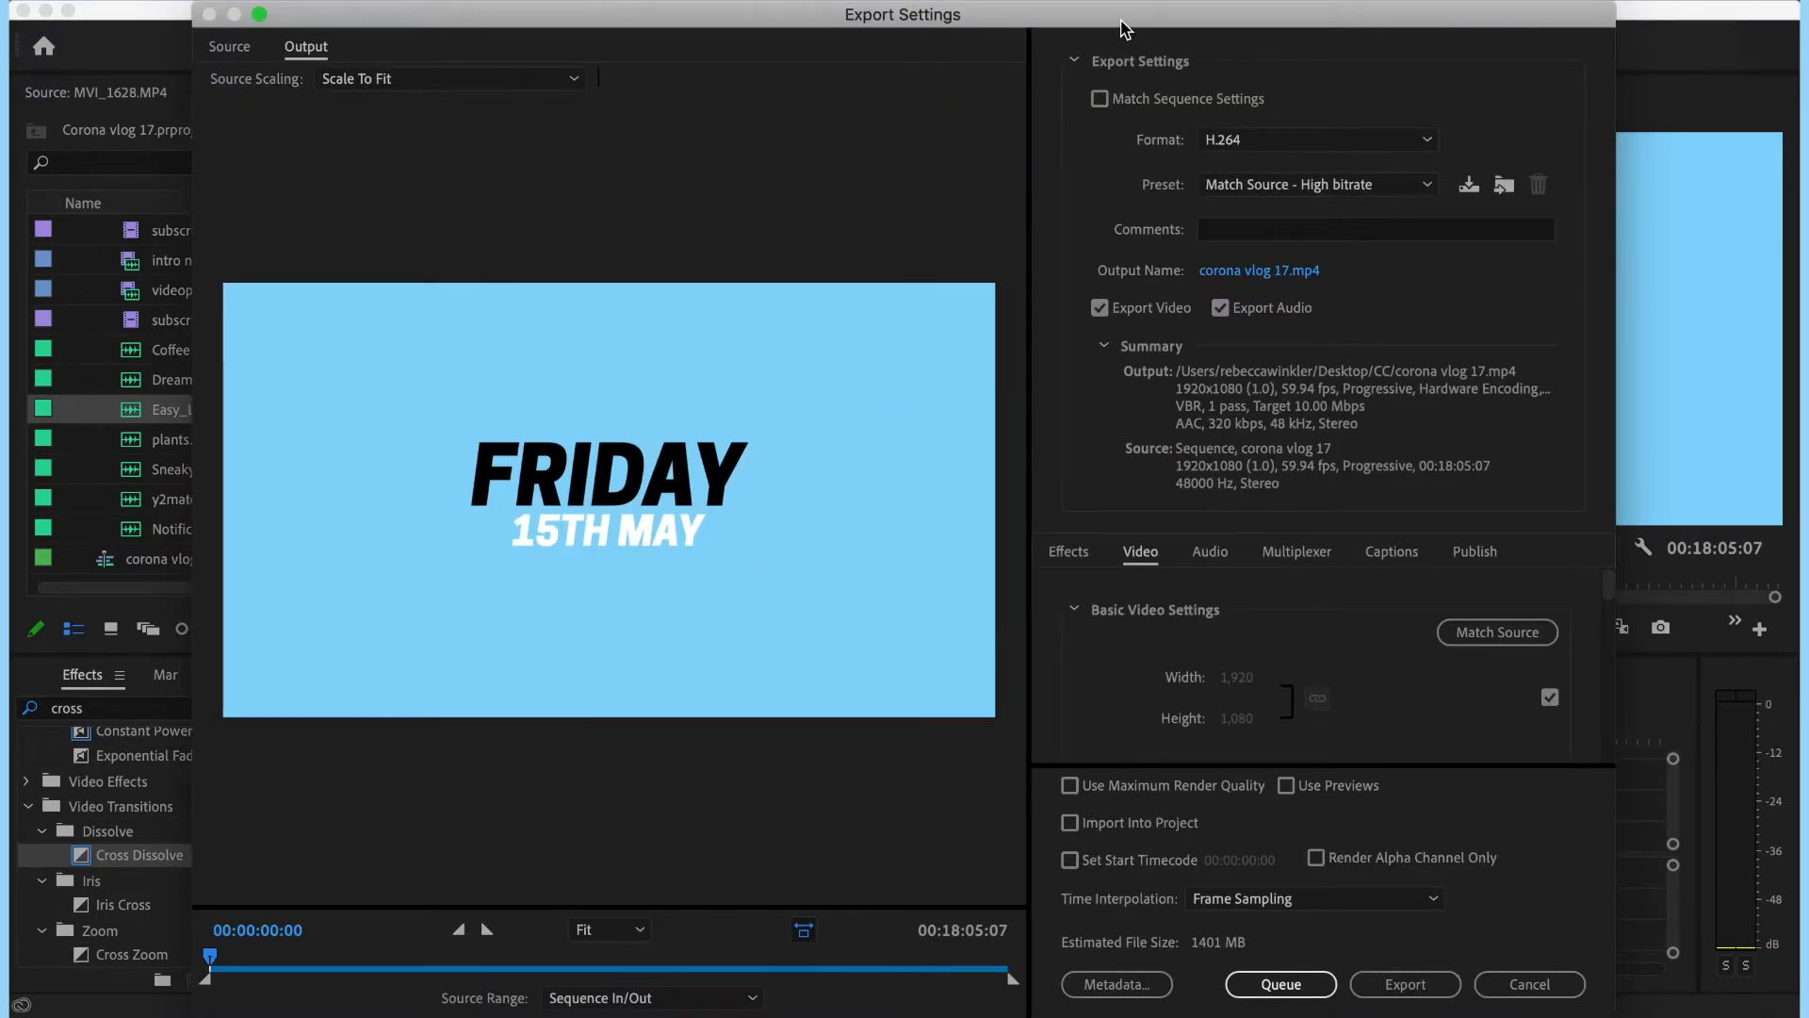
left_click_drag(1122, 28, 408, 43)
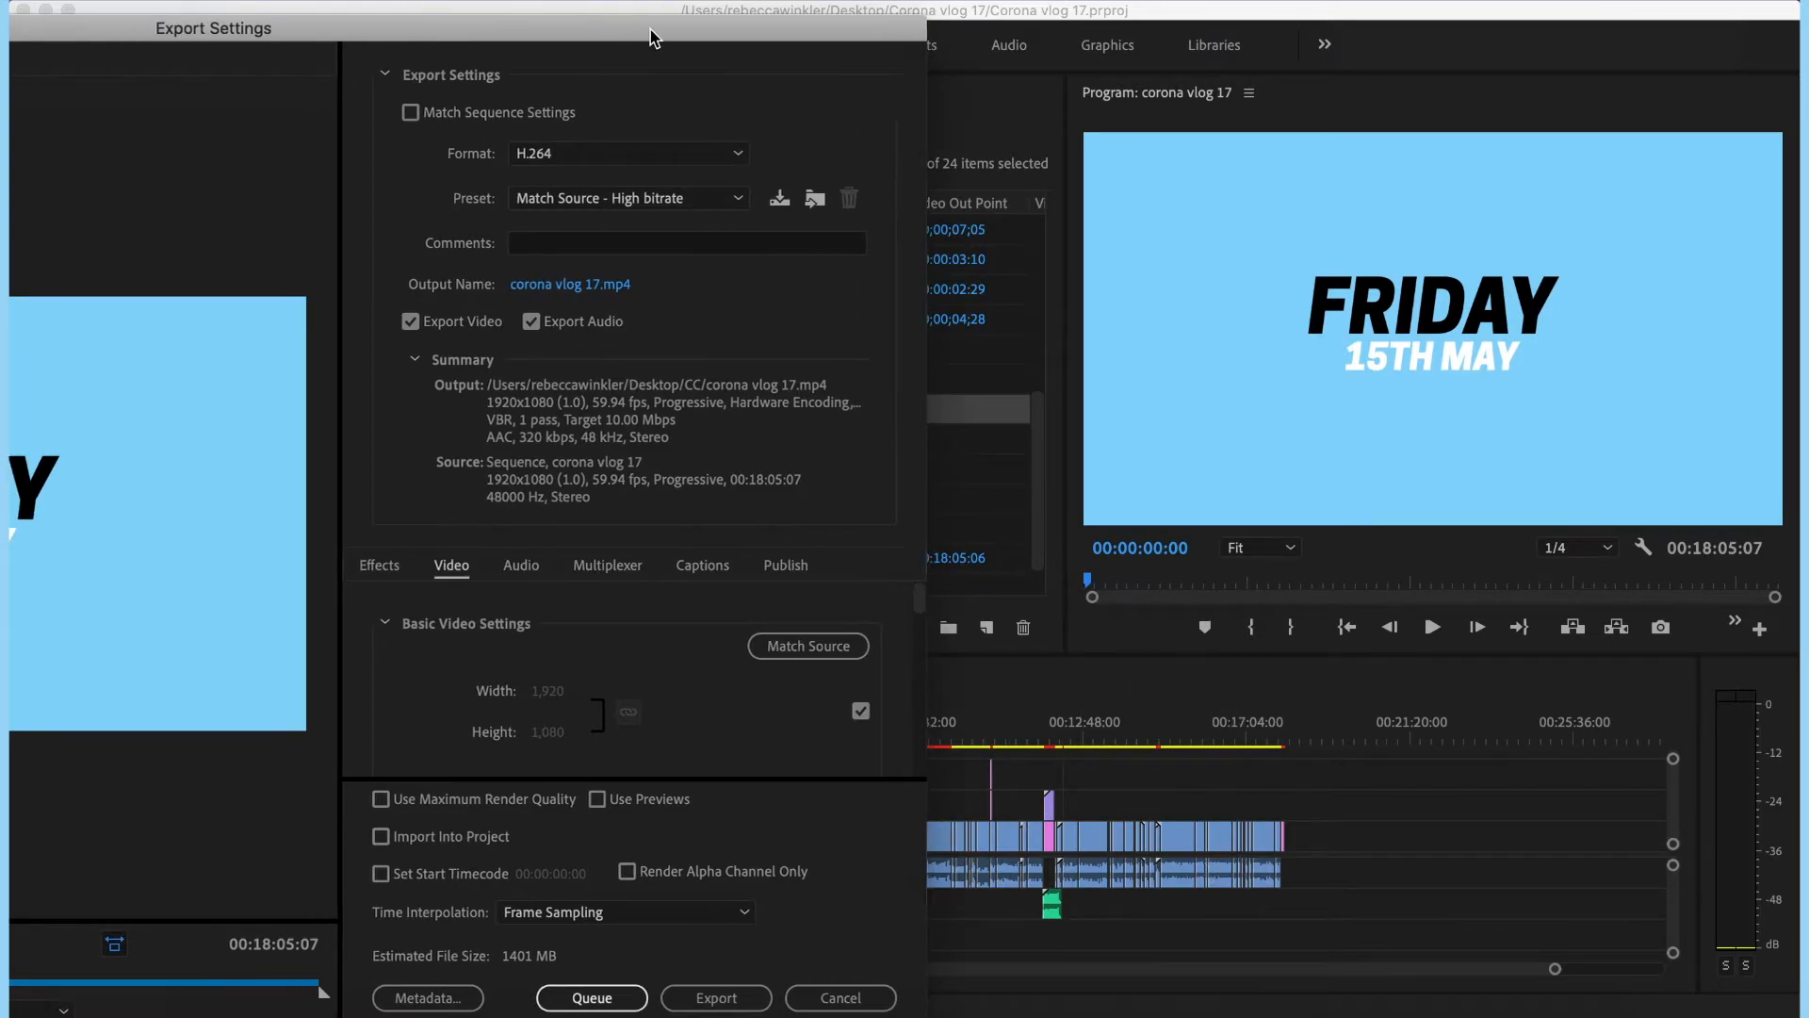
left_click_drag(619, 37, 1244, 34)
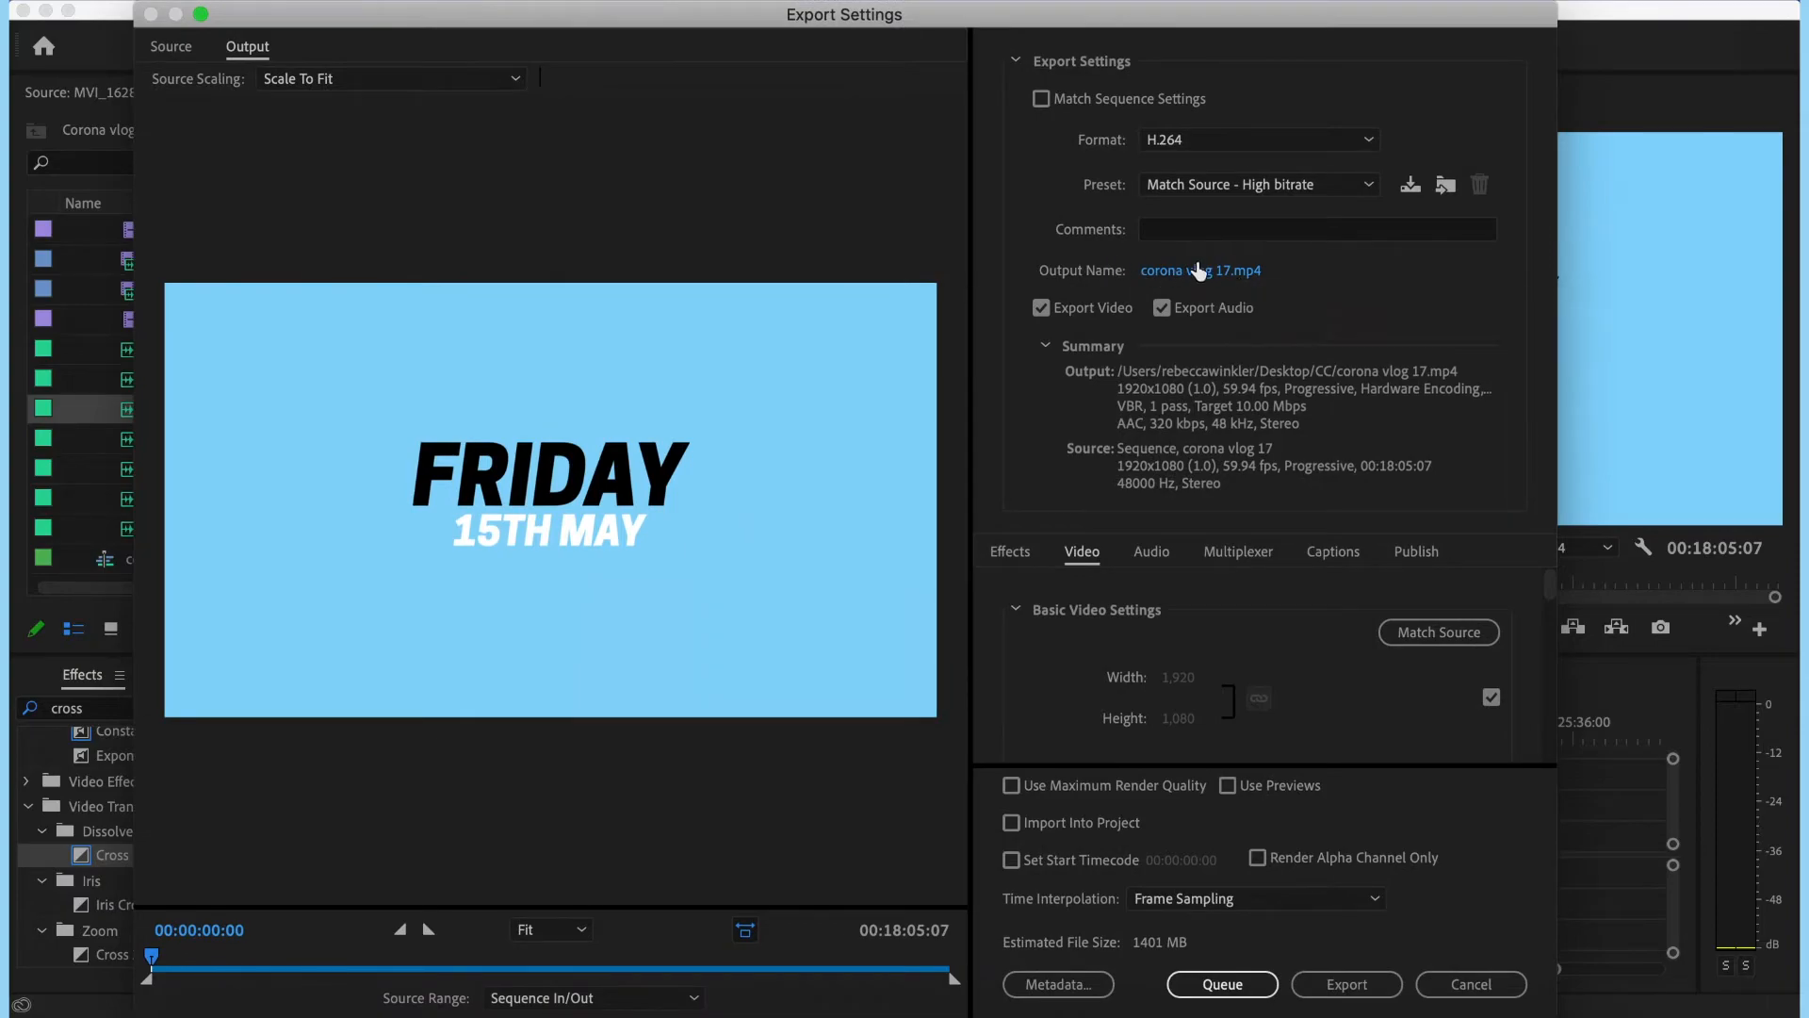
left_click(1210, 142)
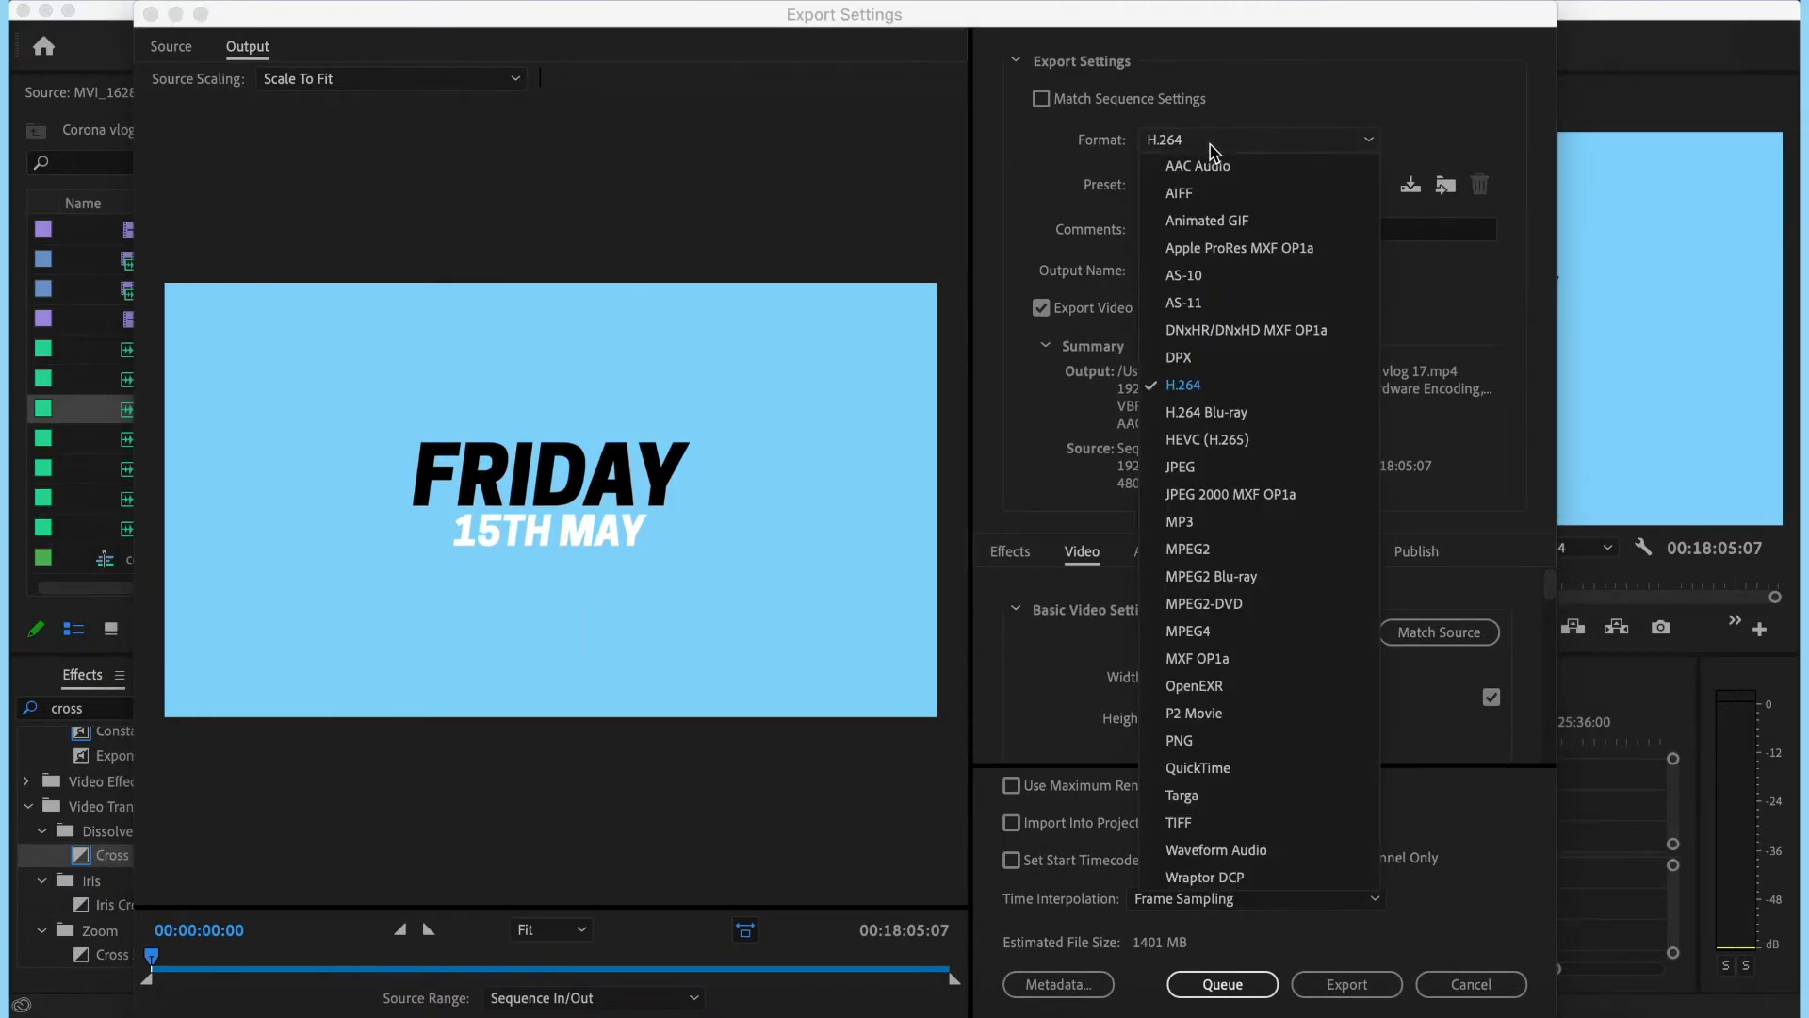
left_click(1213, 387)
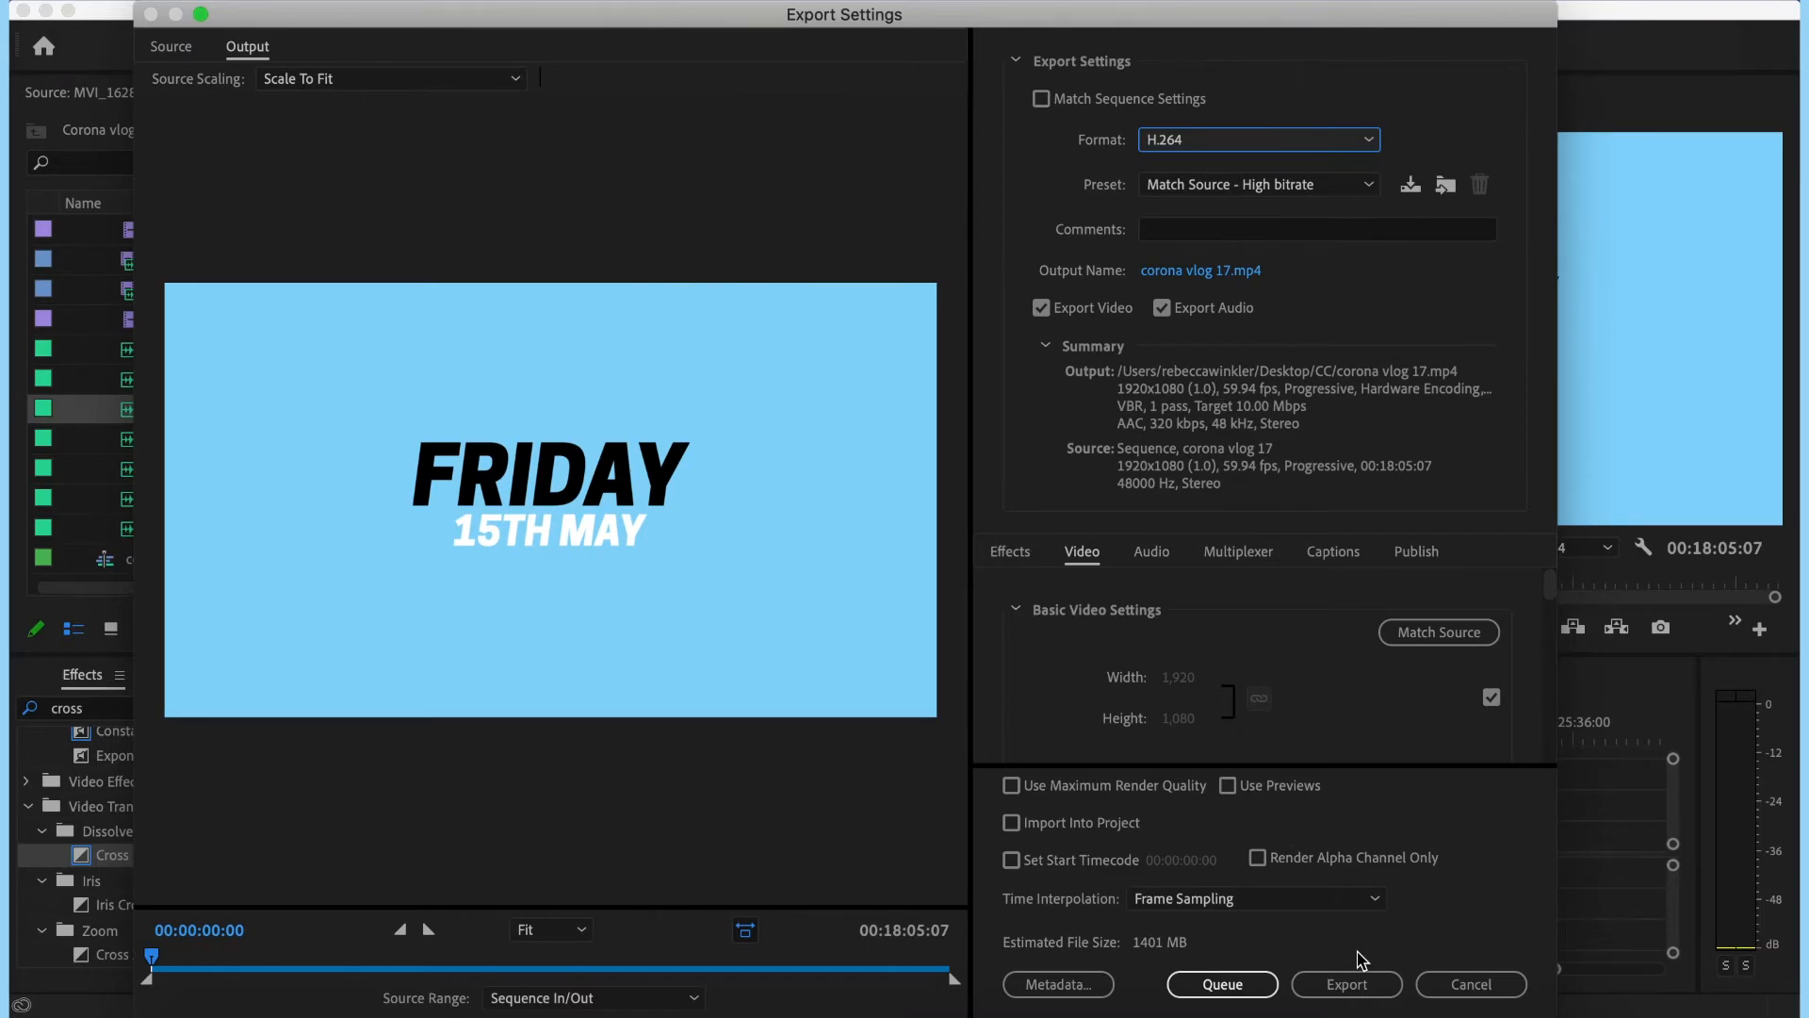
- Set the output location of corona vlog 17.mp4 to the Corona vlog 17 folder and export the video
left_click(1233, 270)
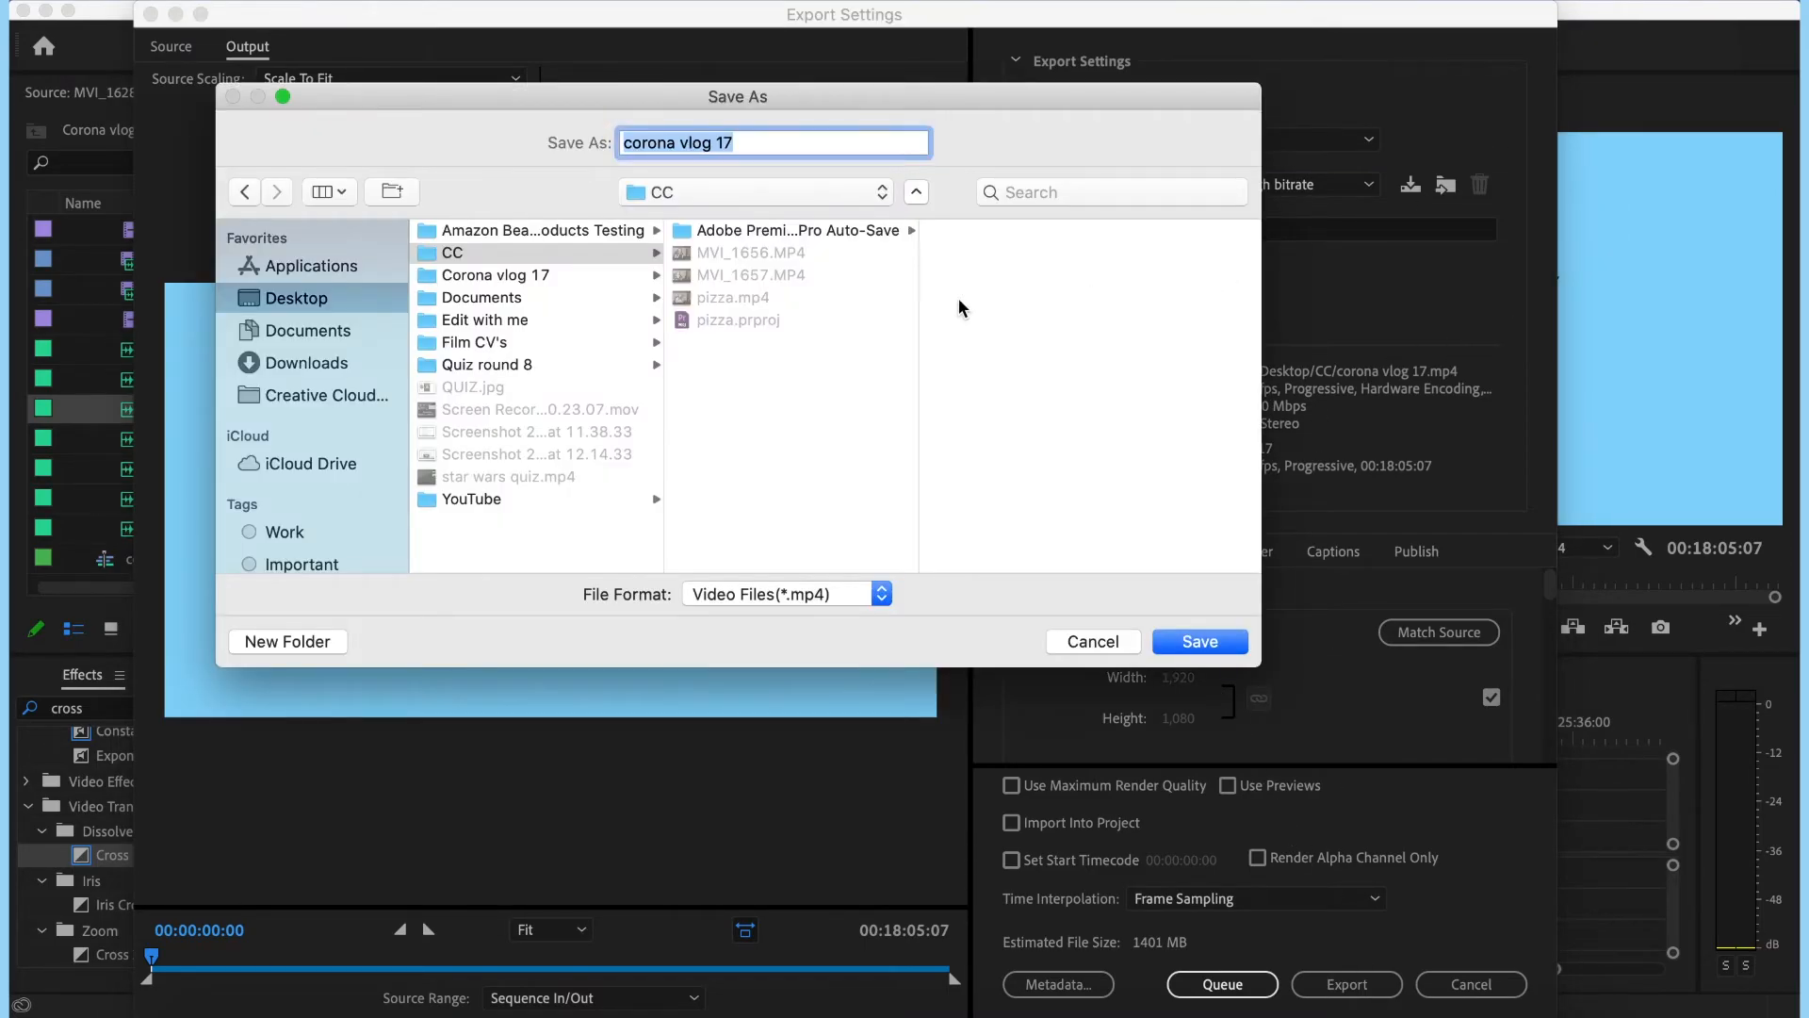
left_click(465, 276)
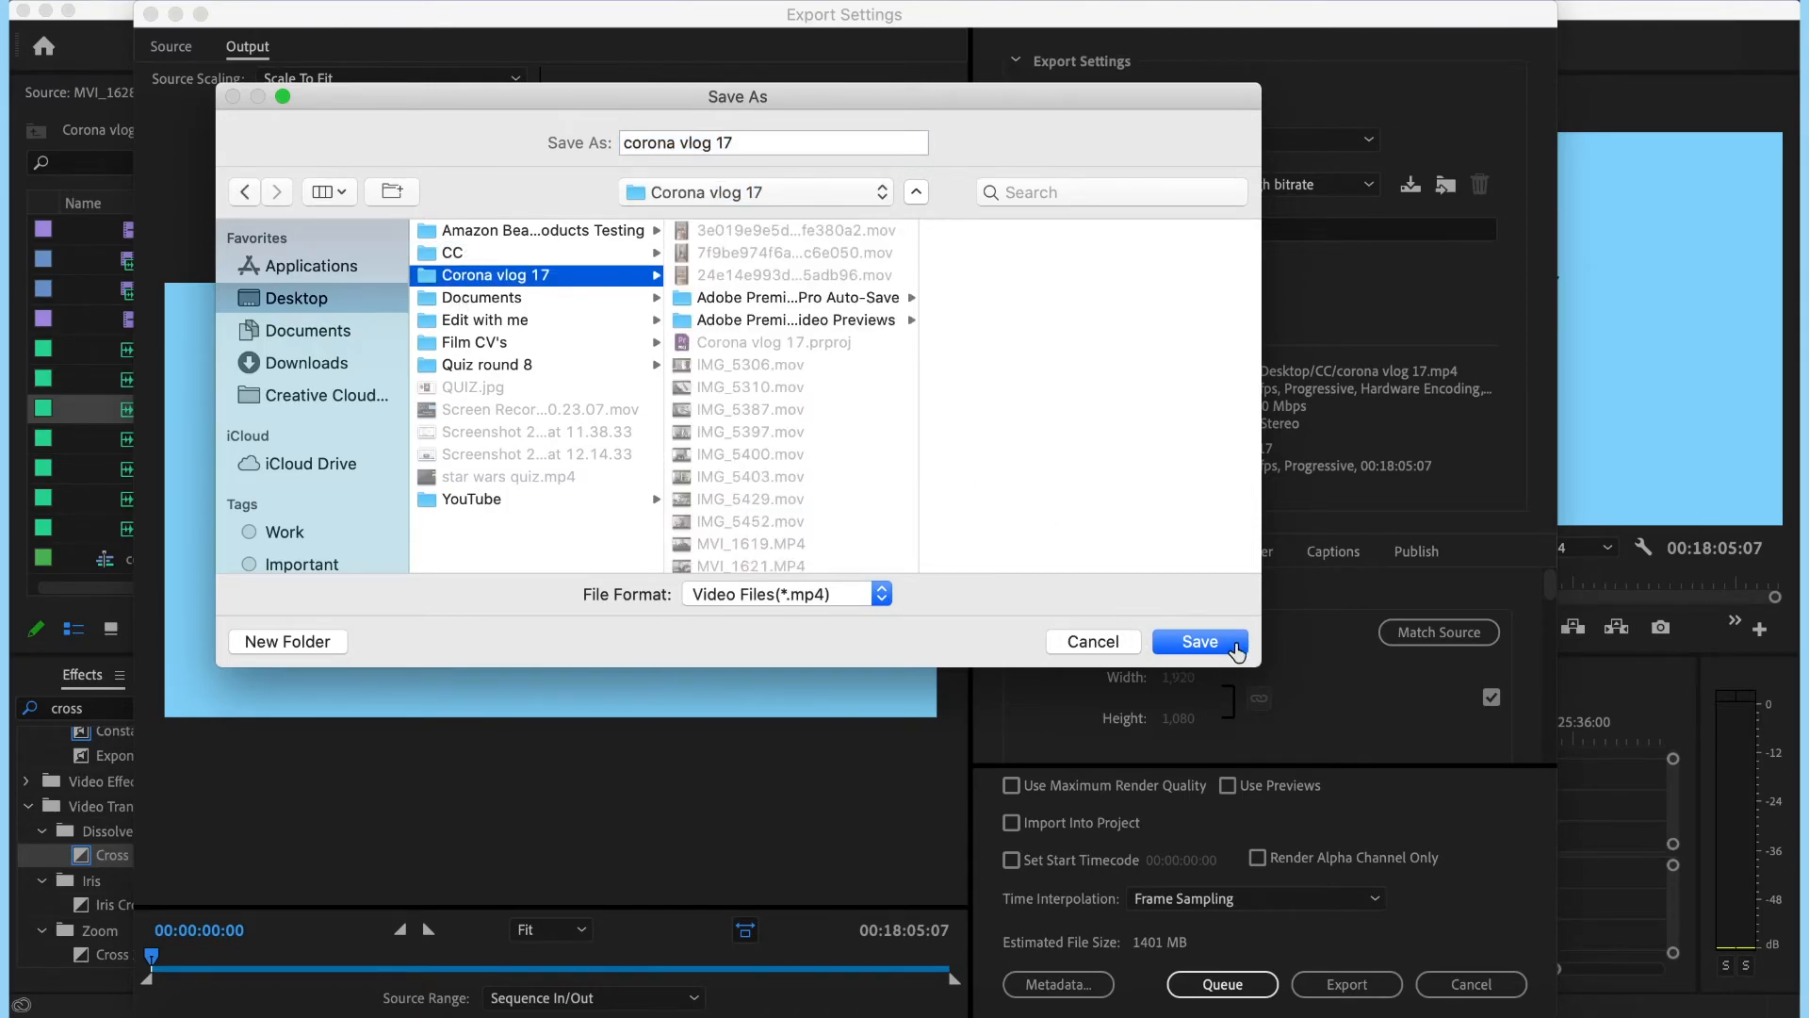
left_click(1200, 642)
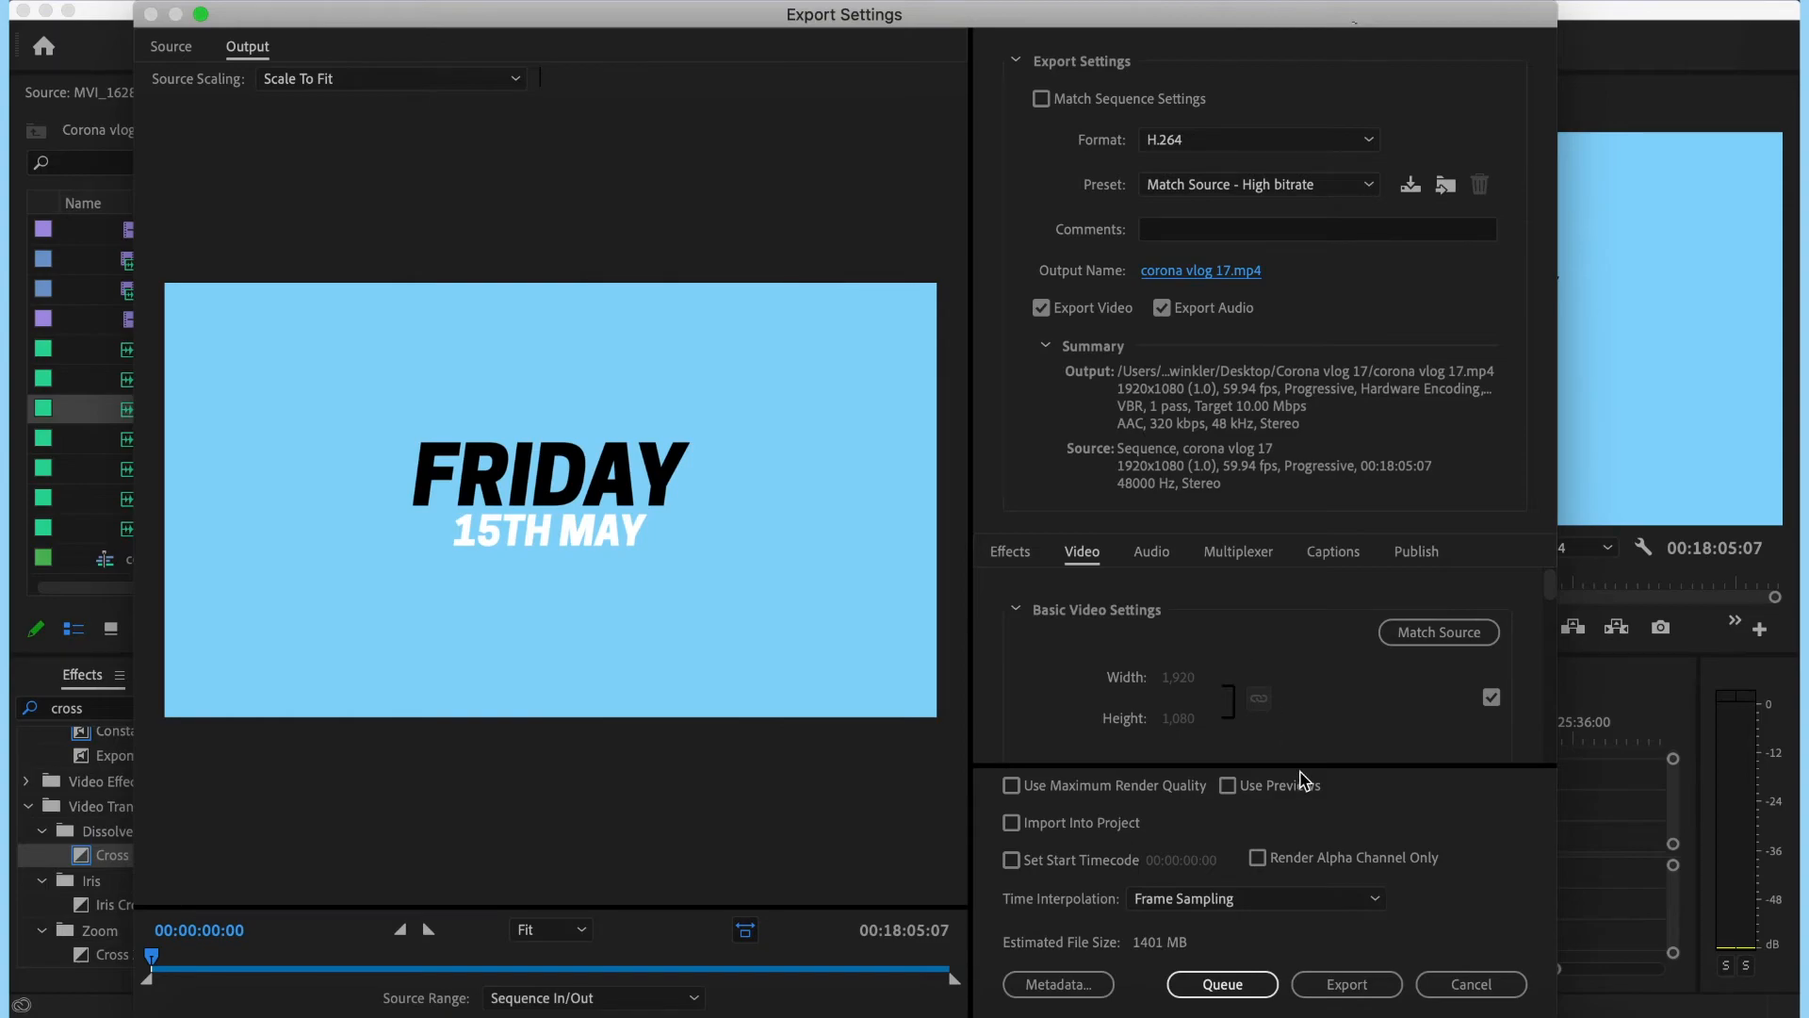
left_click(1357, 992)
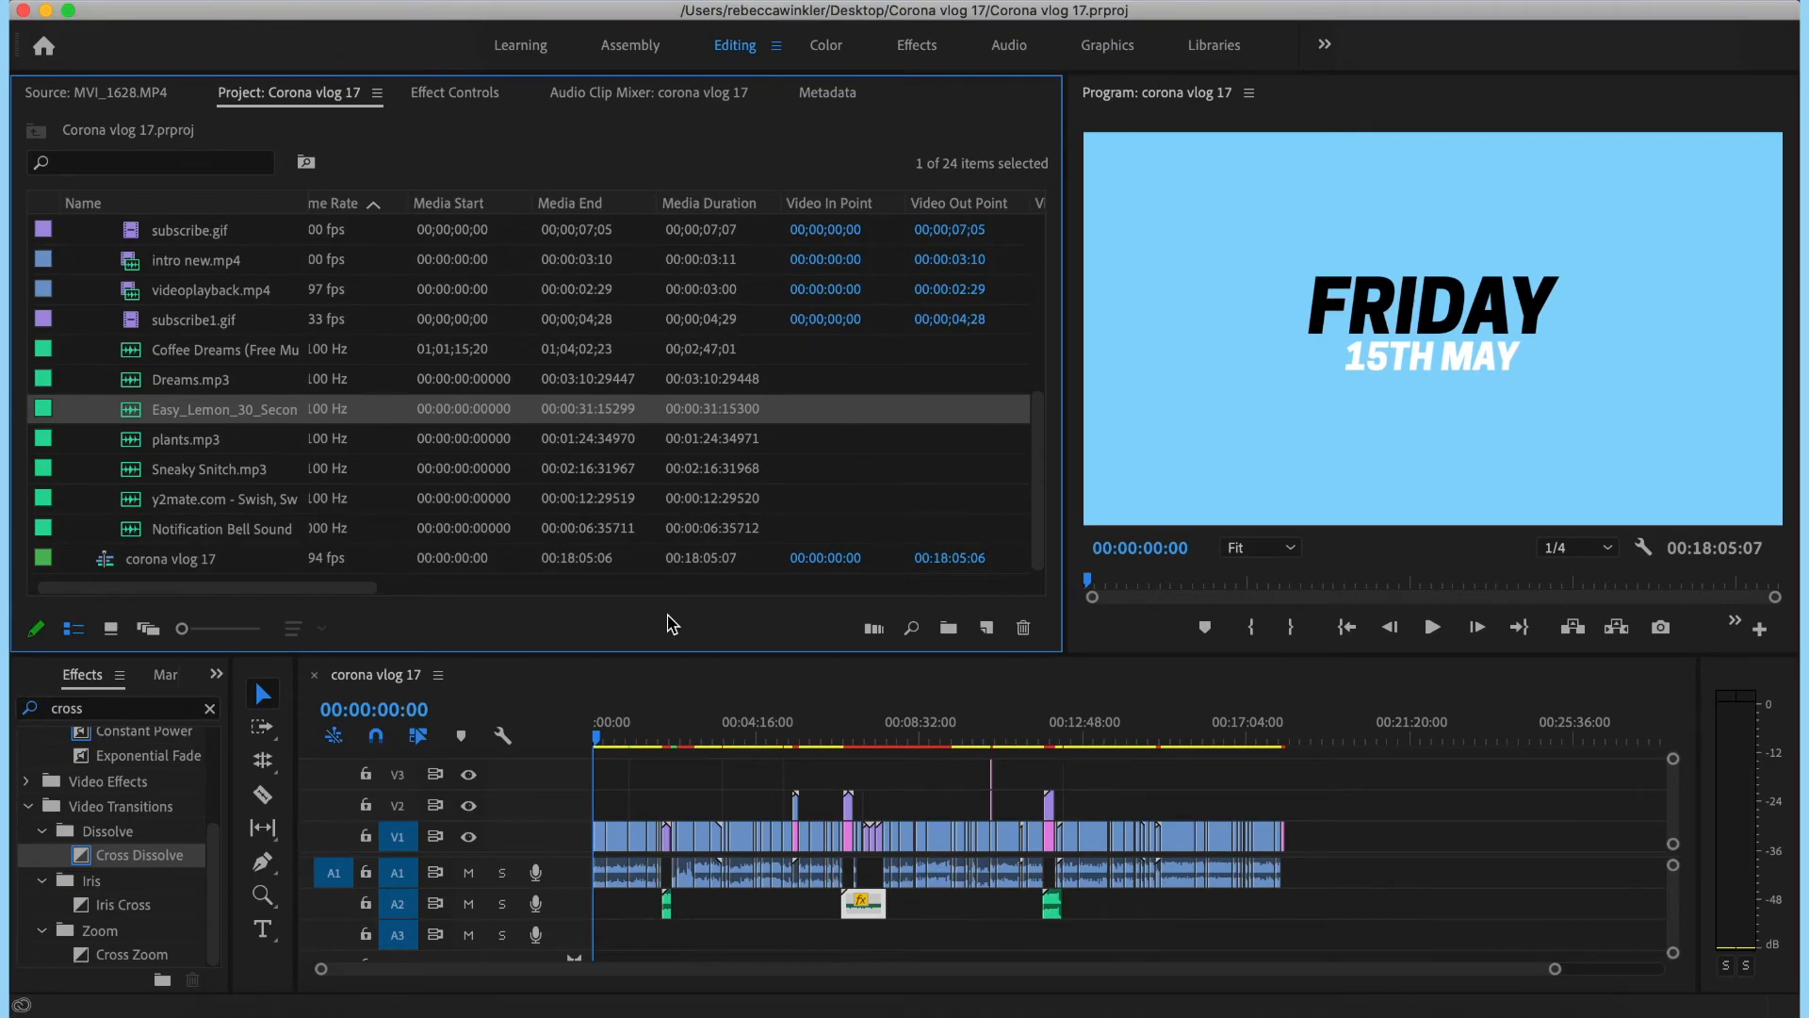
- Save the project, then switch to Finder and select corona vlog 17.mp4 in the desktop's Corona vlog 17 folder
key("super+s")
left_click(92, 2)
left_click(123, 278)
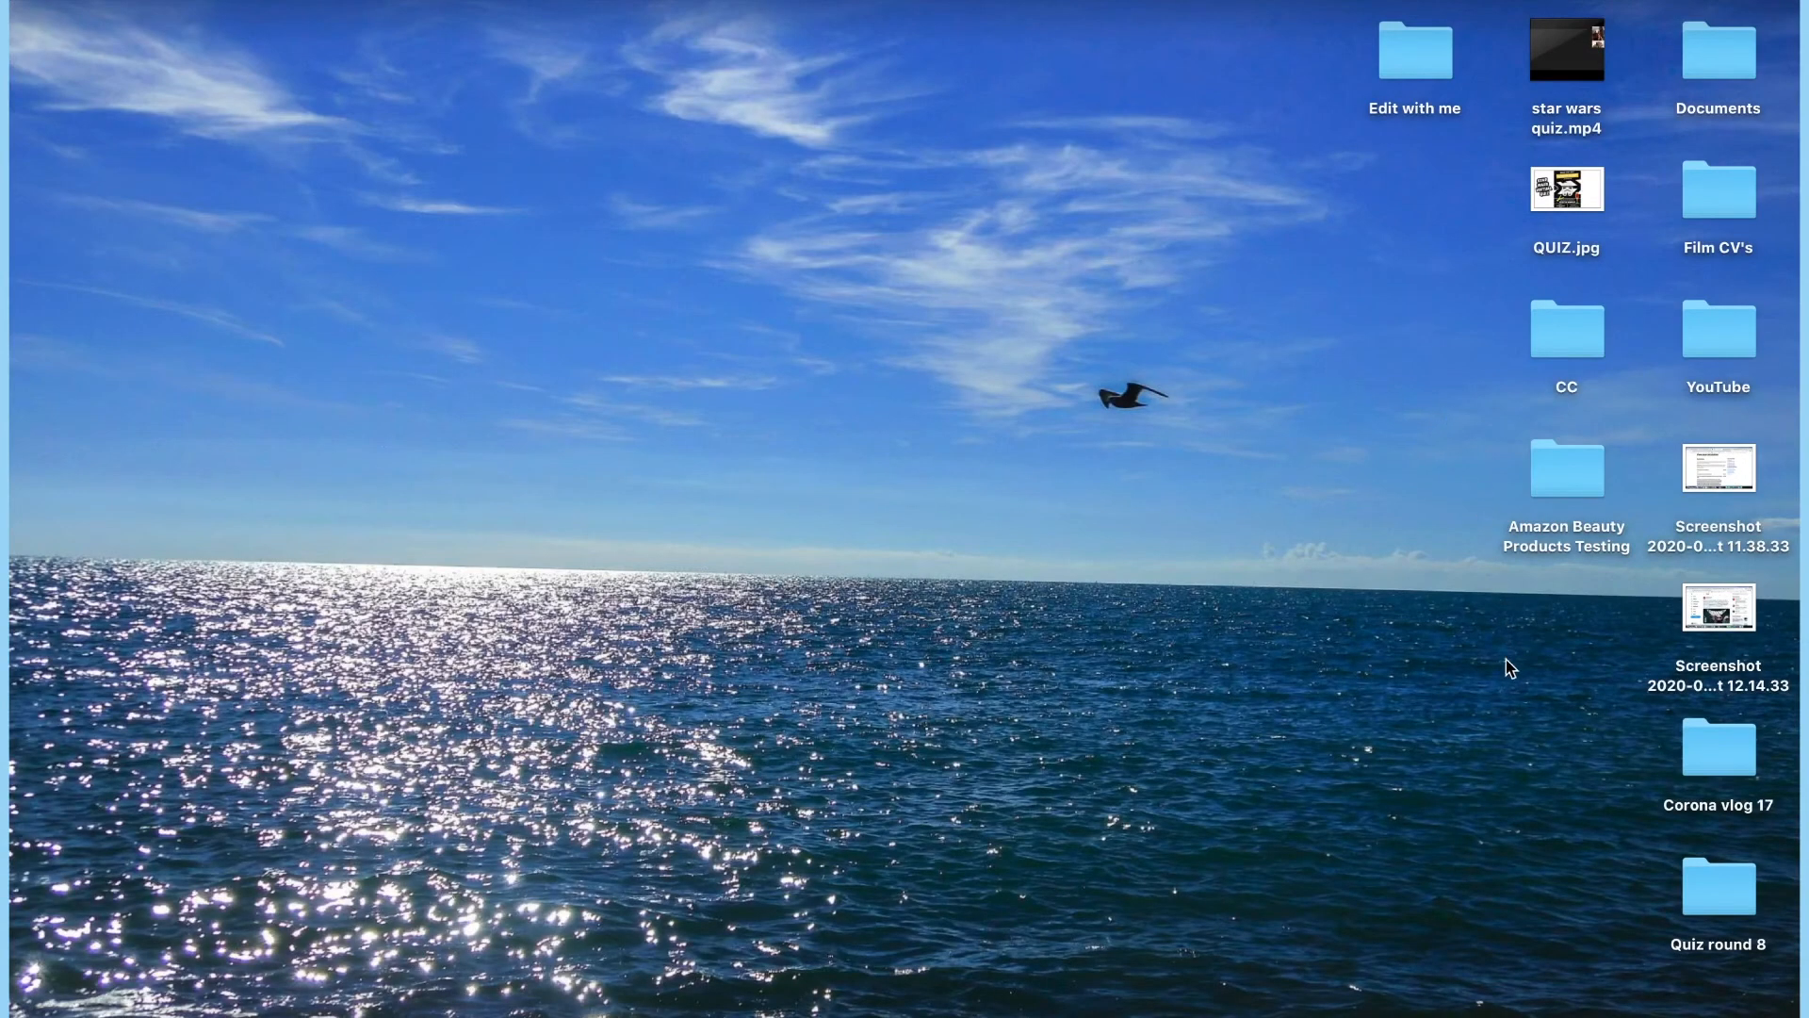
double_click(1702, 750)
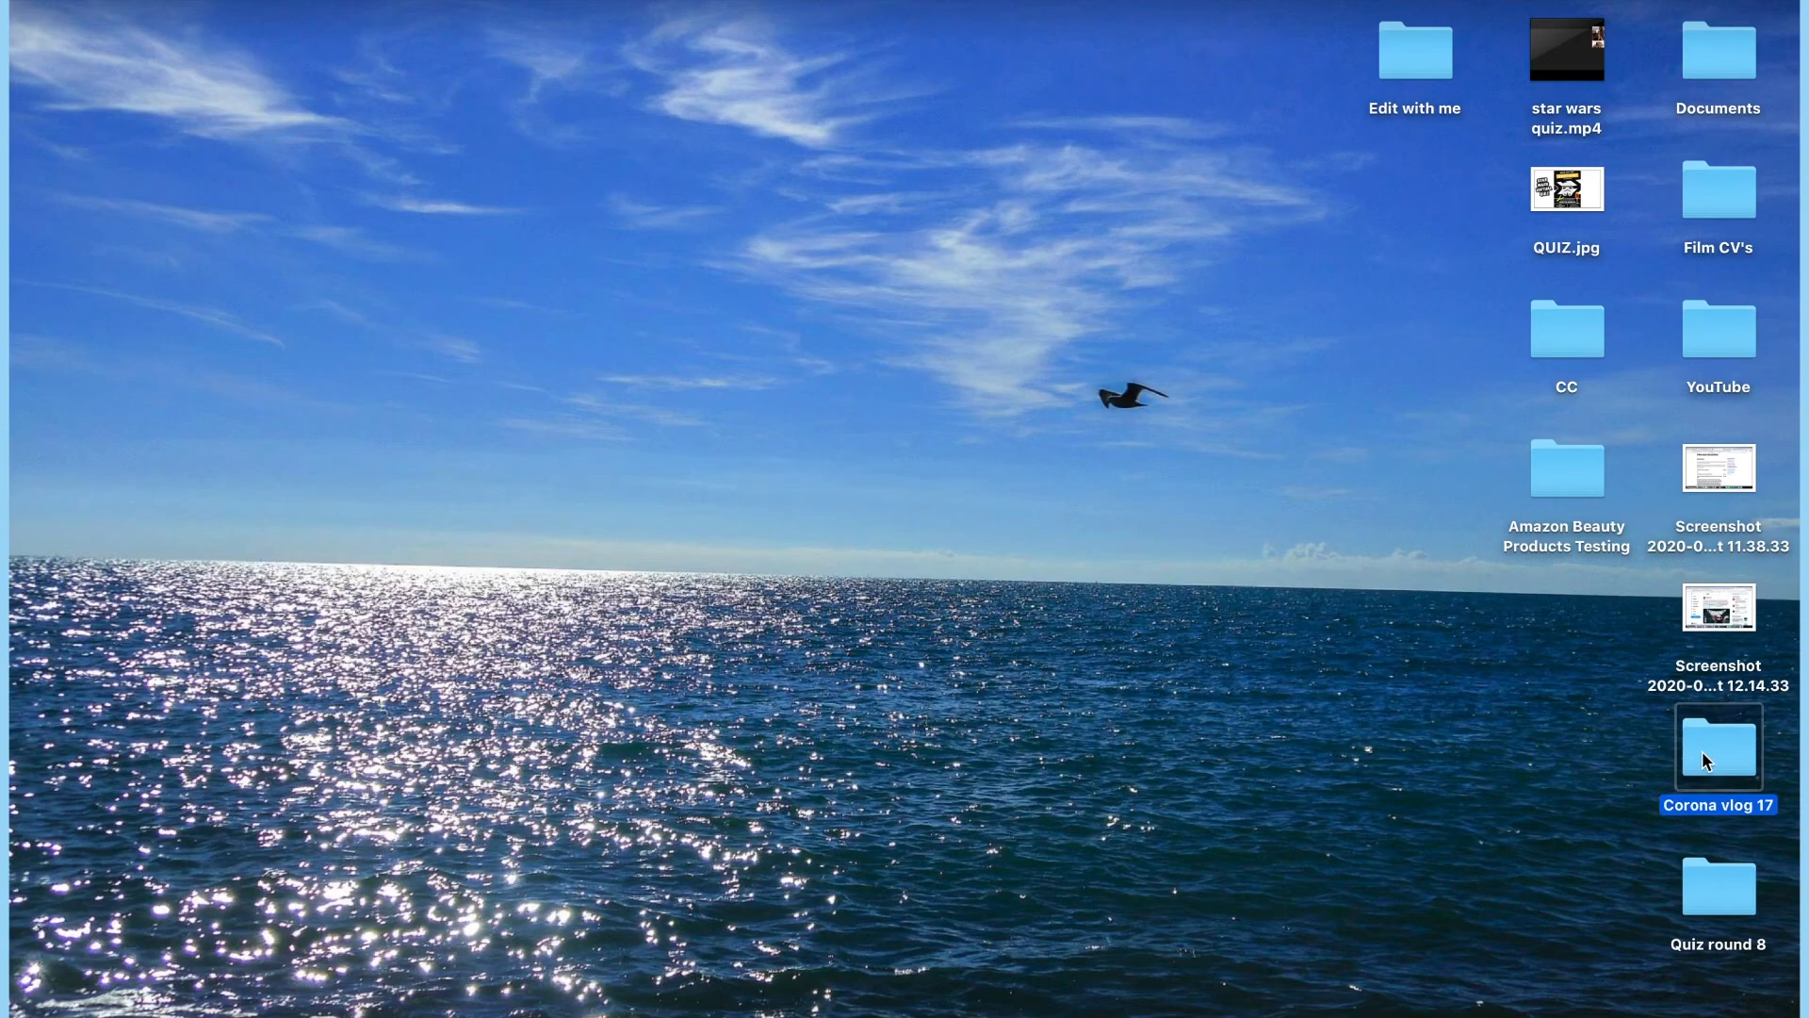
left_click(586, 239)
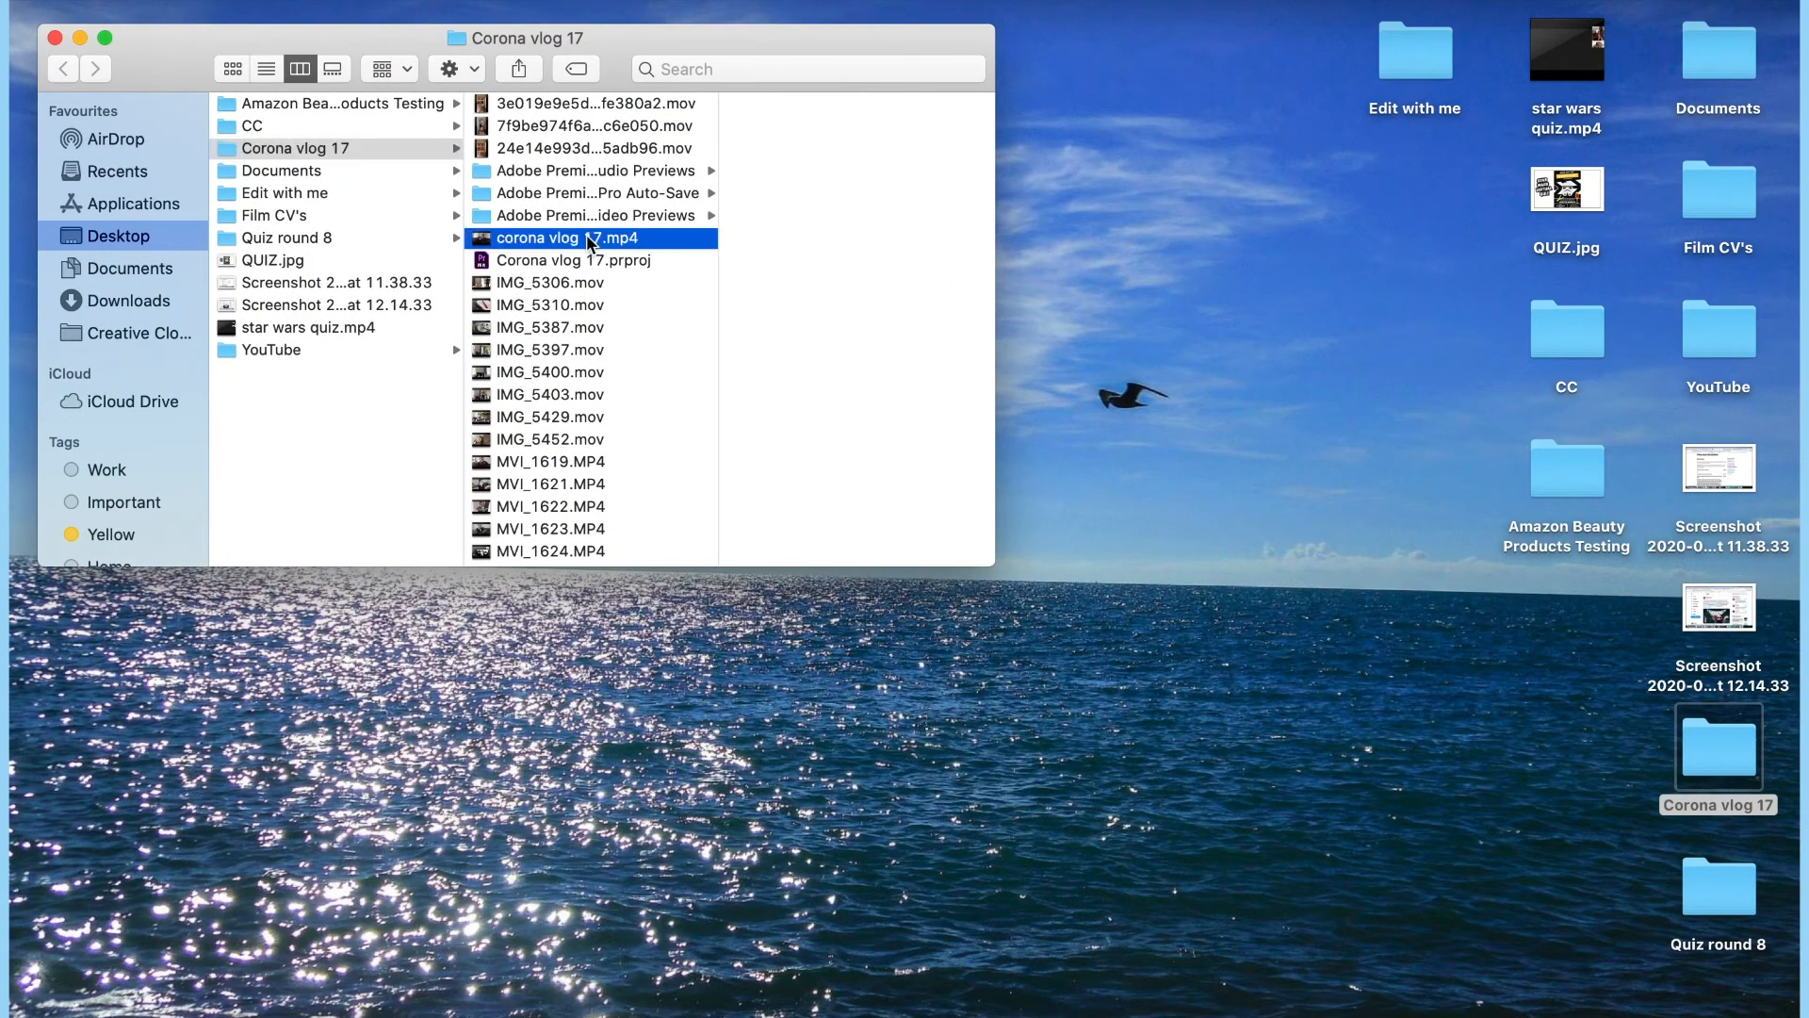